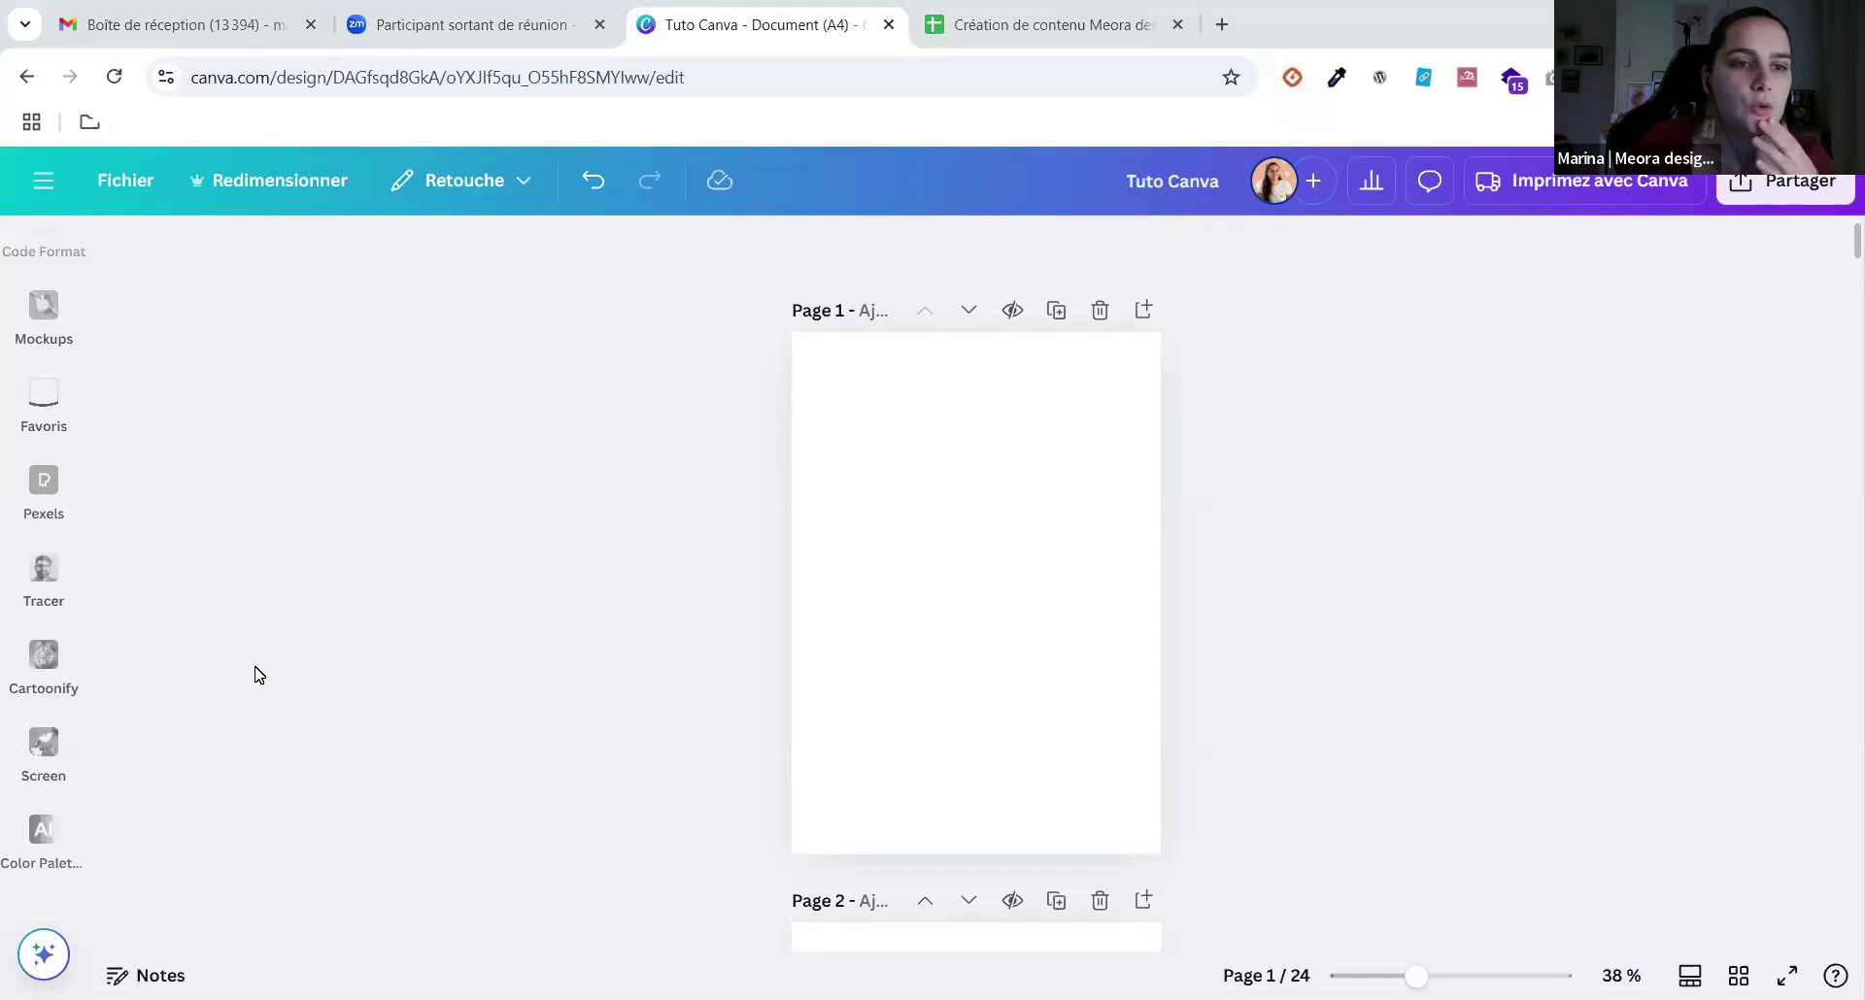
Search the available apps for "color" and open Color Palette AI.
scroll(42, 524, up, 8)
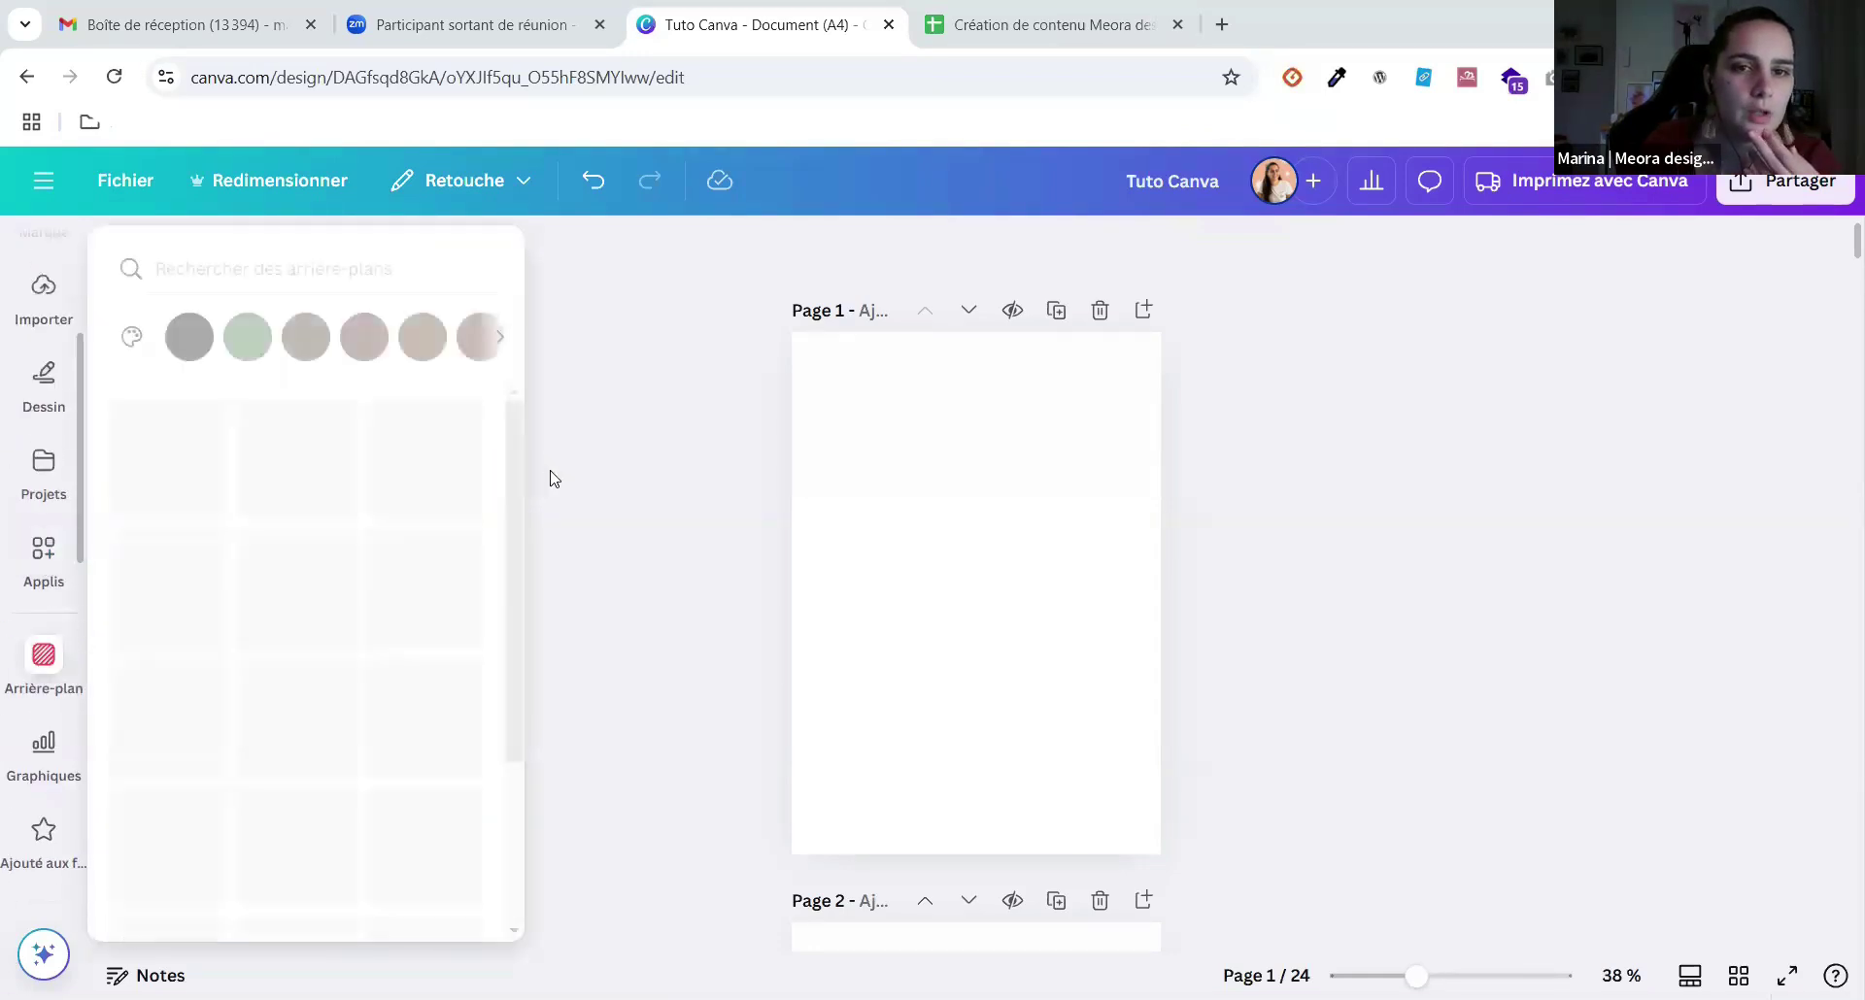
click(37, 481)
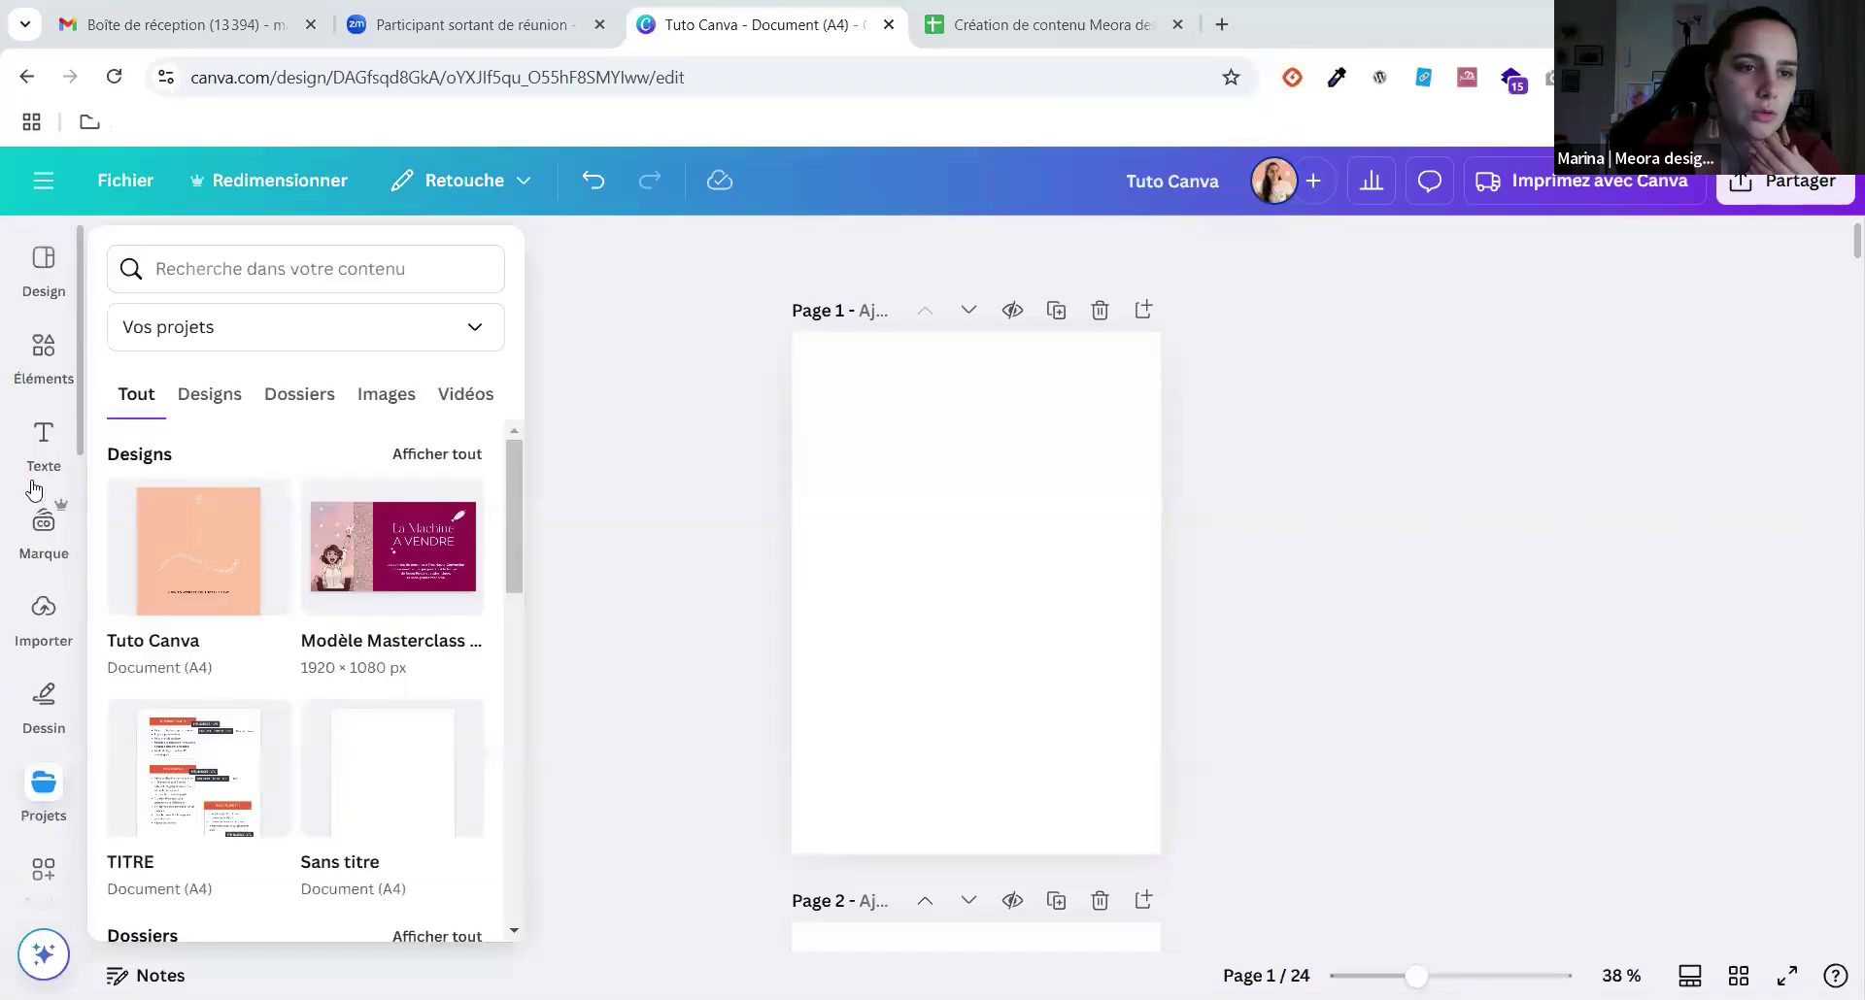
click(41, 670)
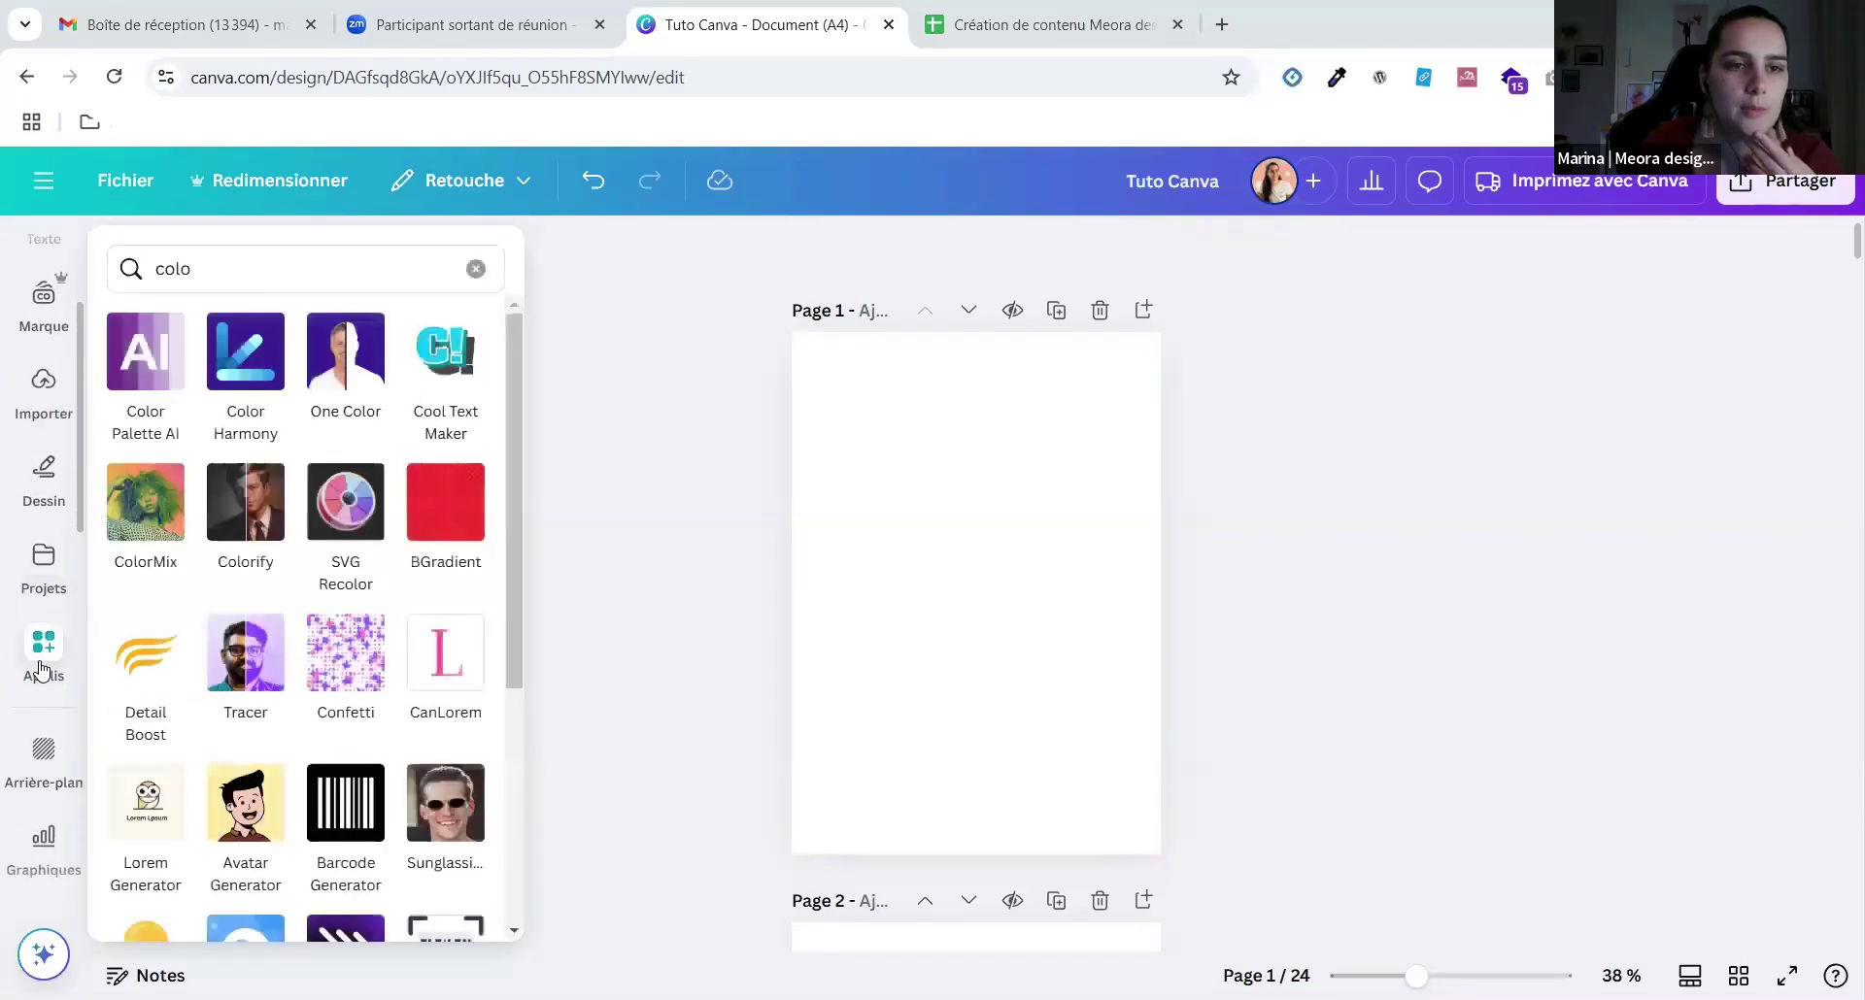
click(200, 260)
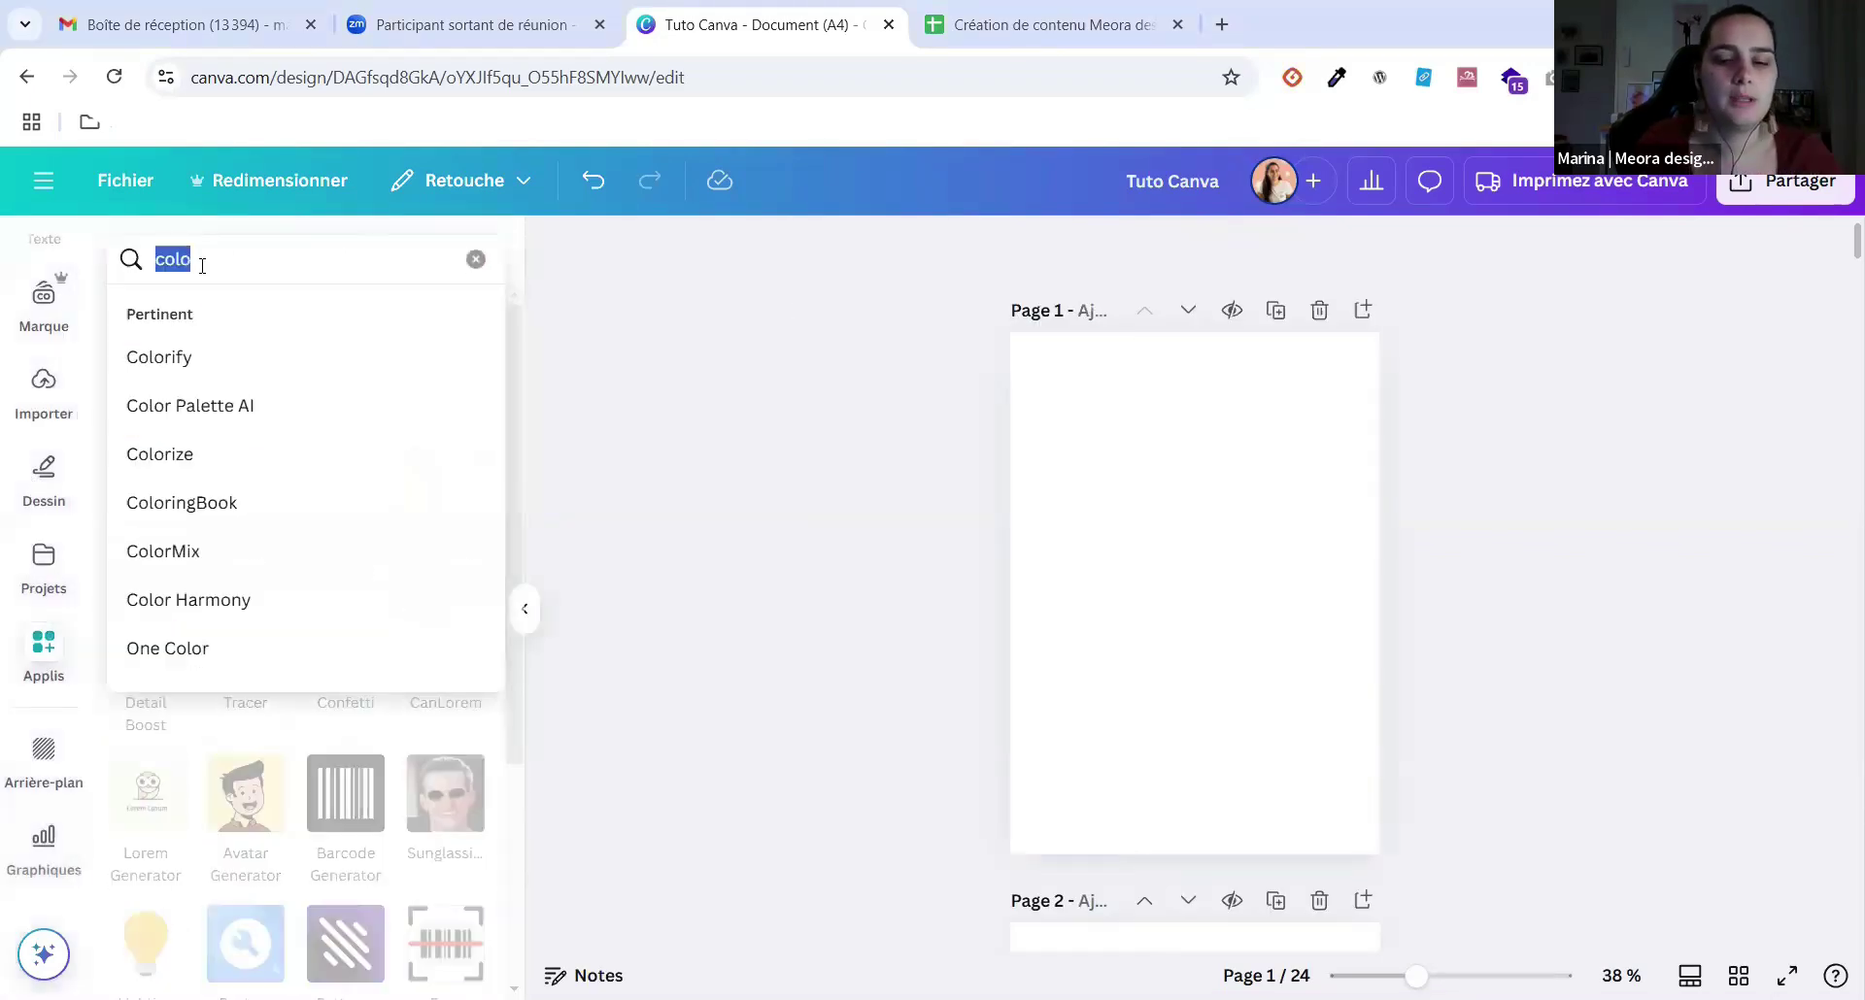
text(color)
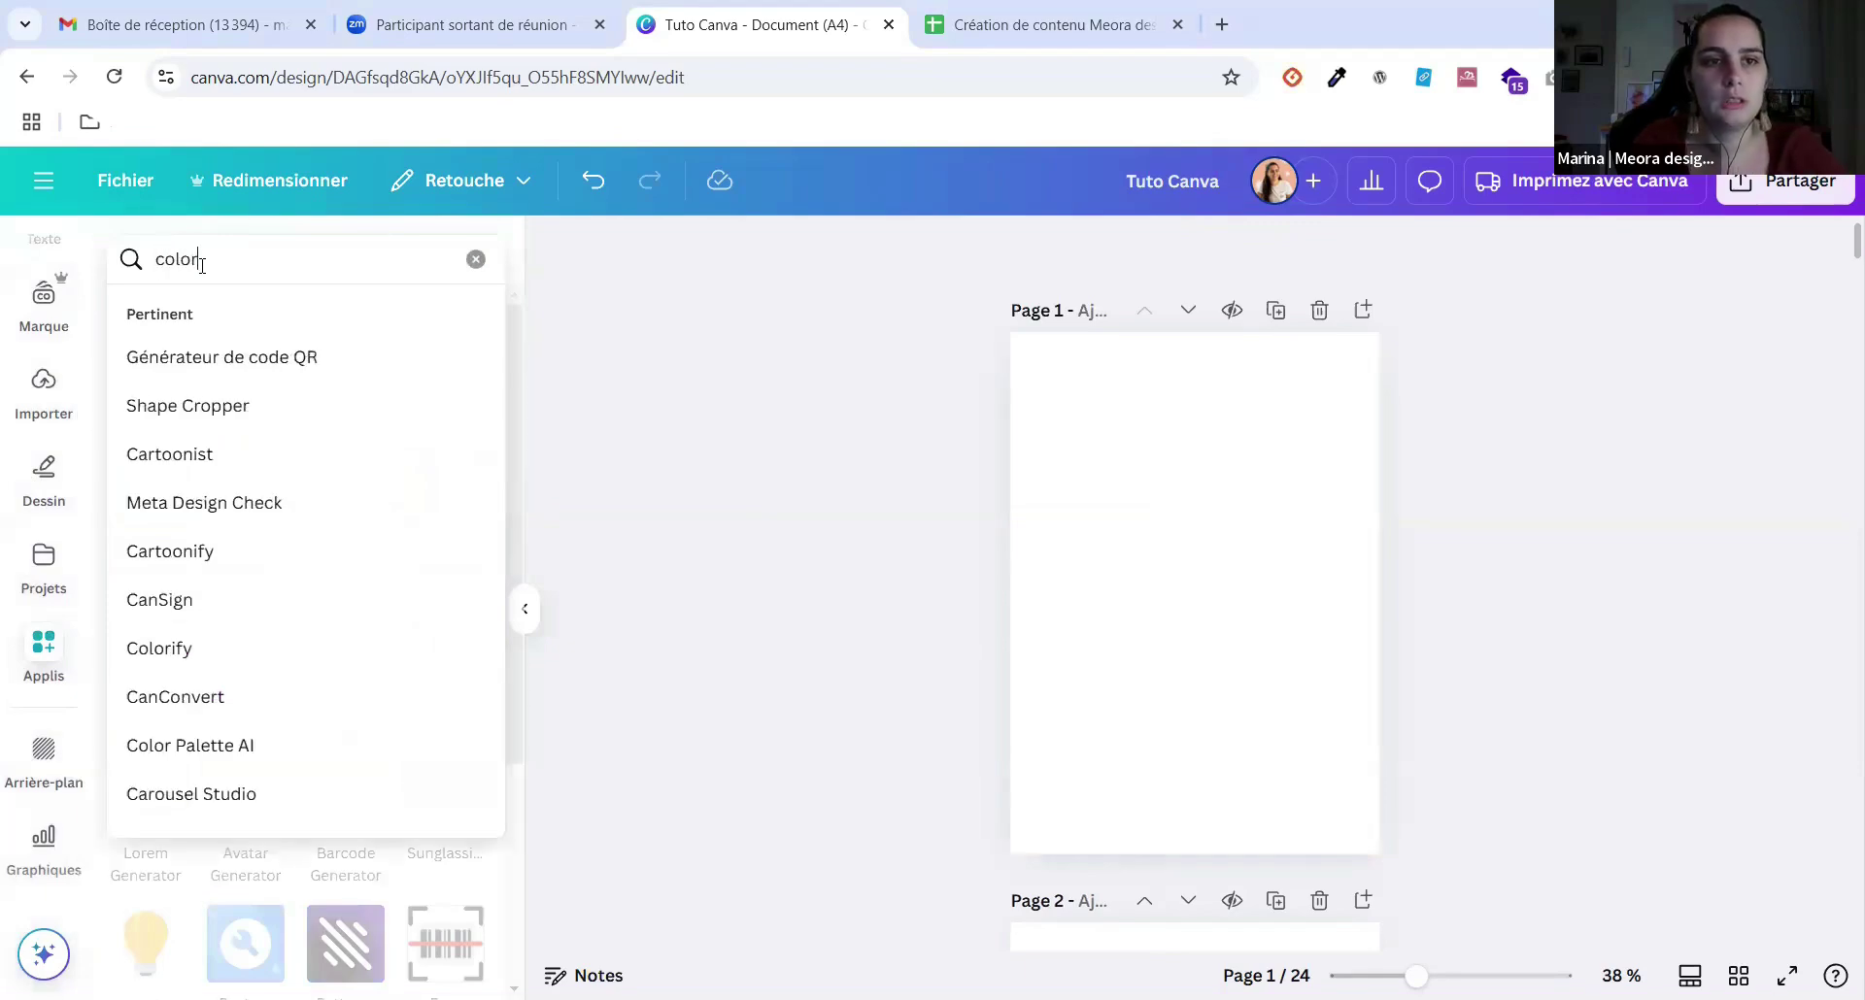
key(Return)
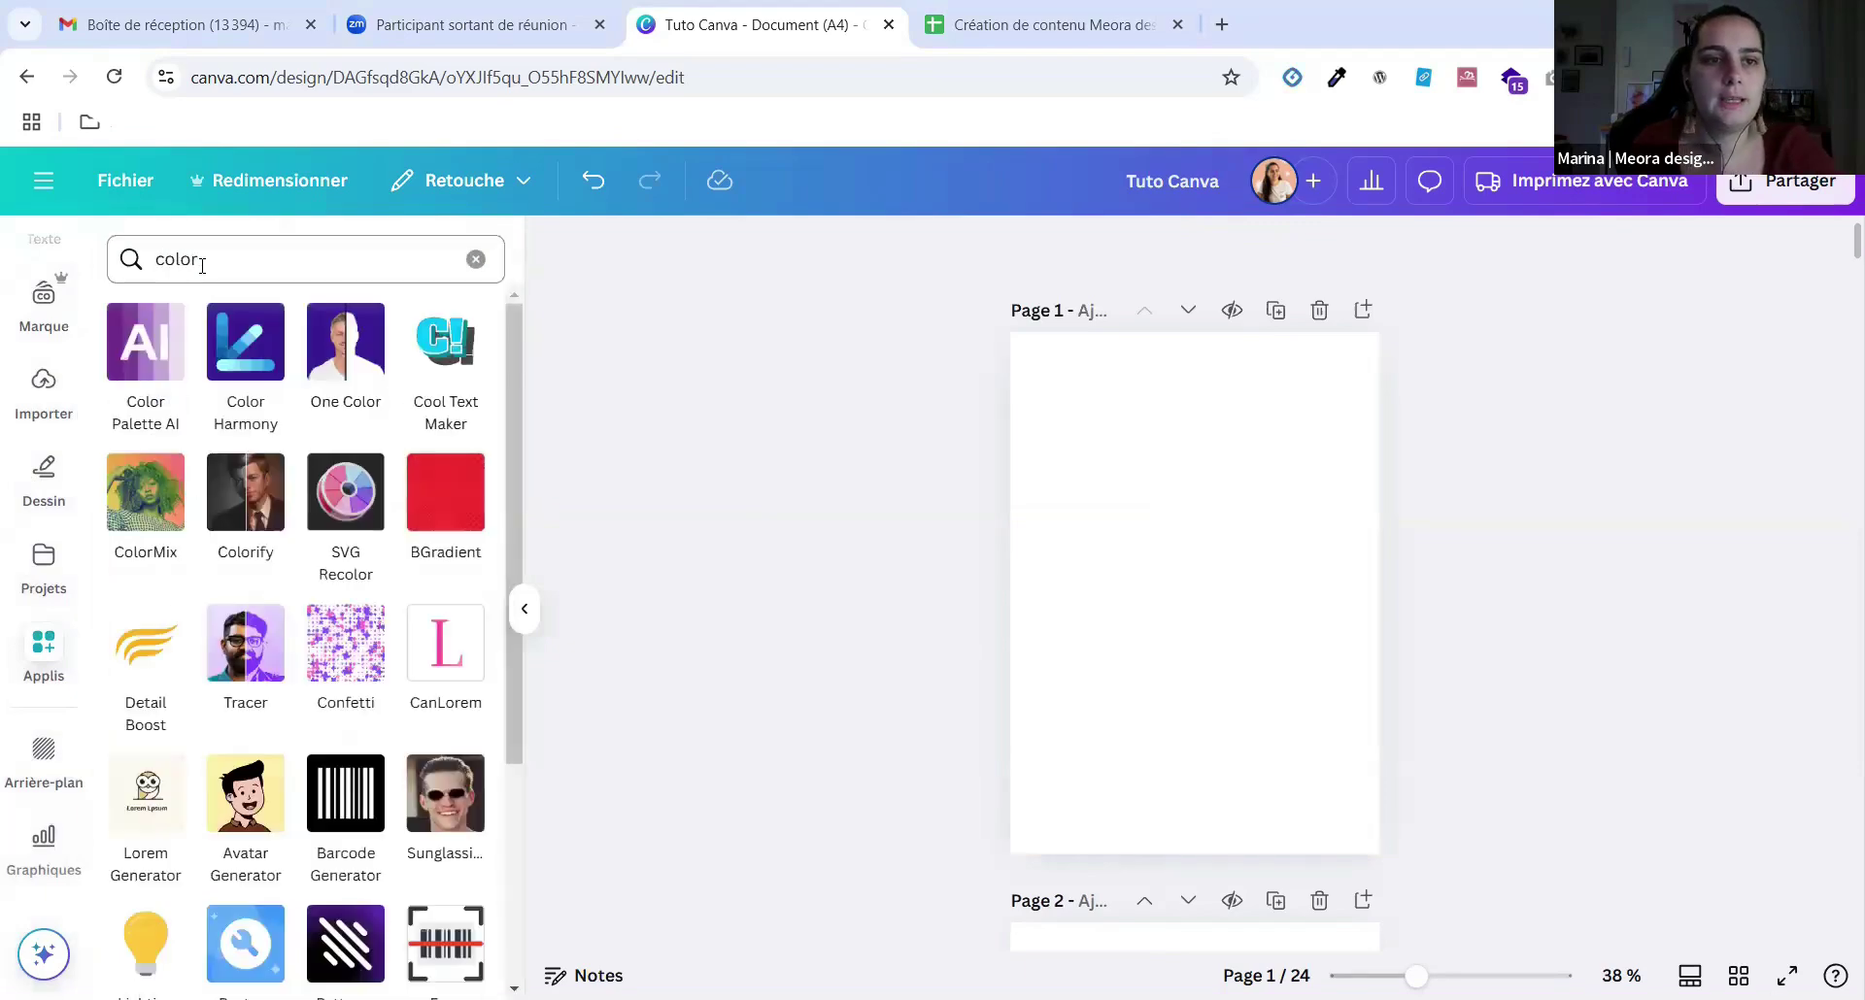
click(142, 366)
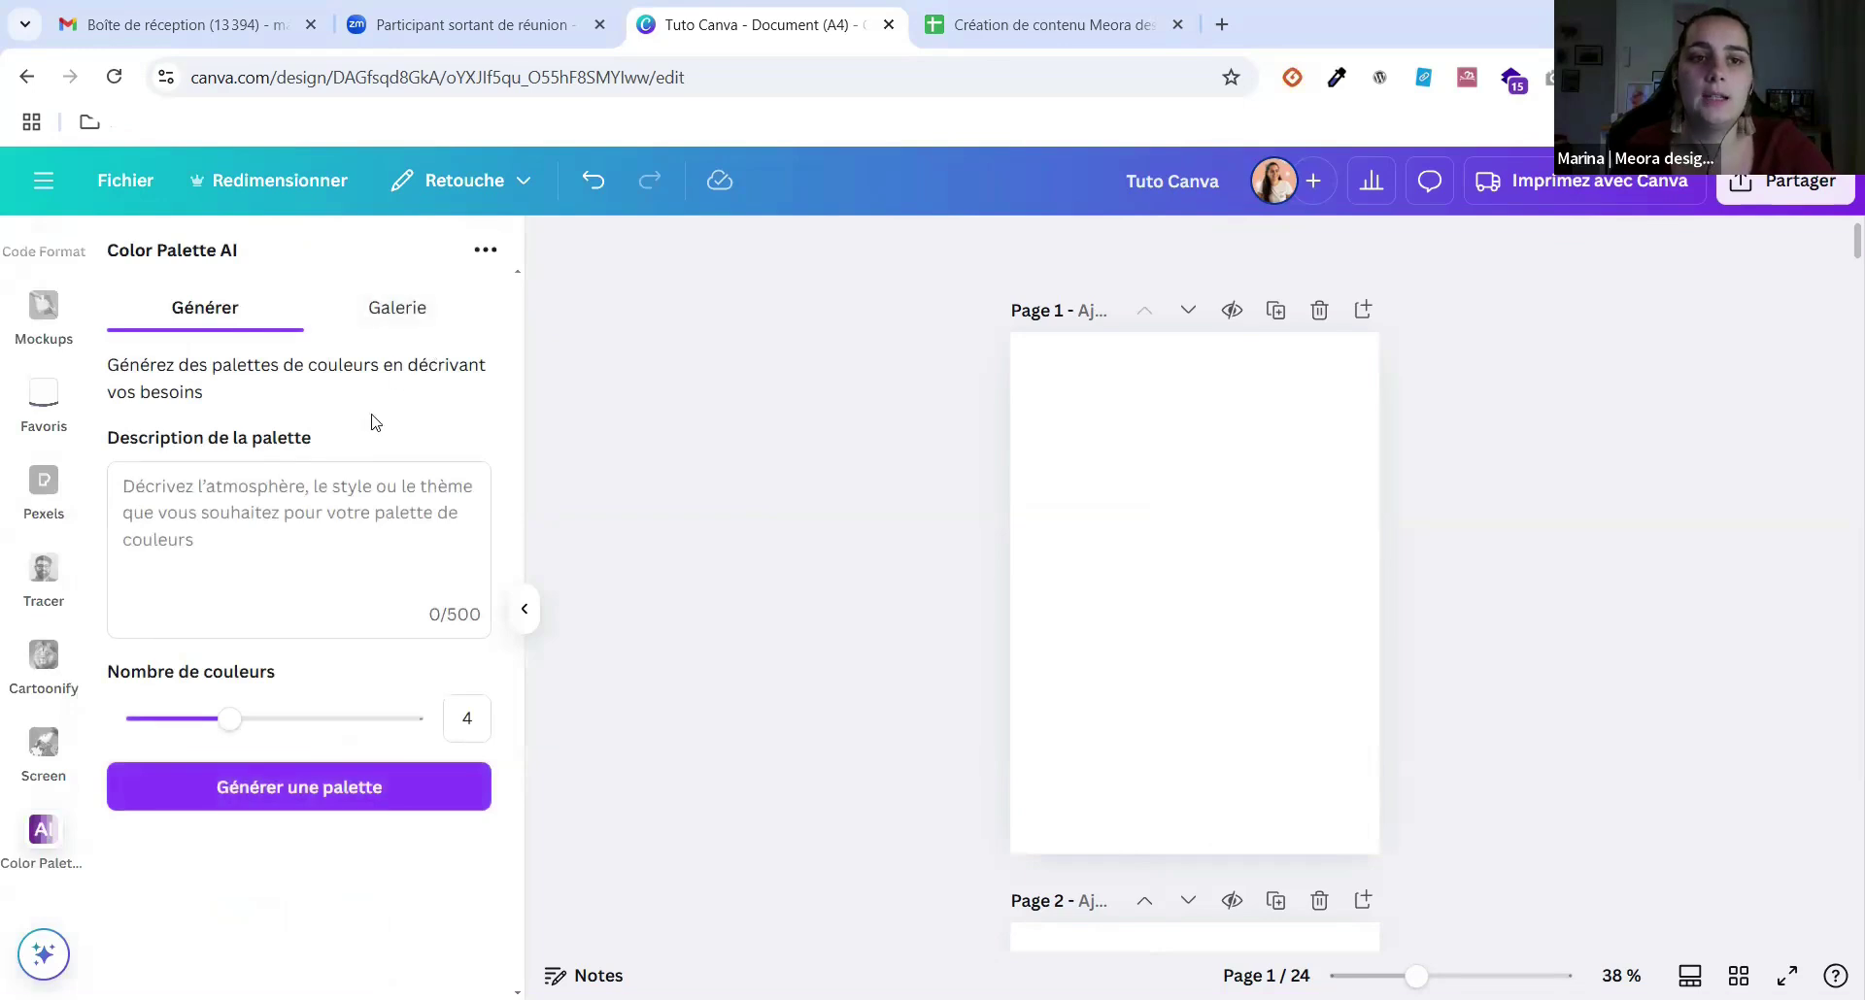
Browse the ready-made palette gallery, add the navy-to-light-blue palette to page 1 and move it near the page's upper edge.
click(365, 324)
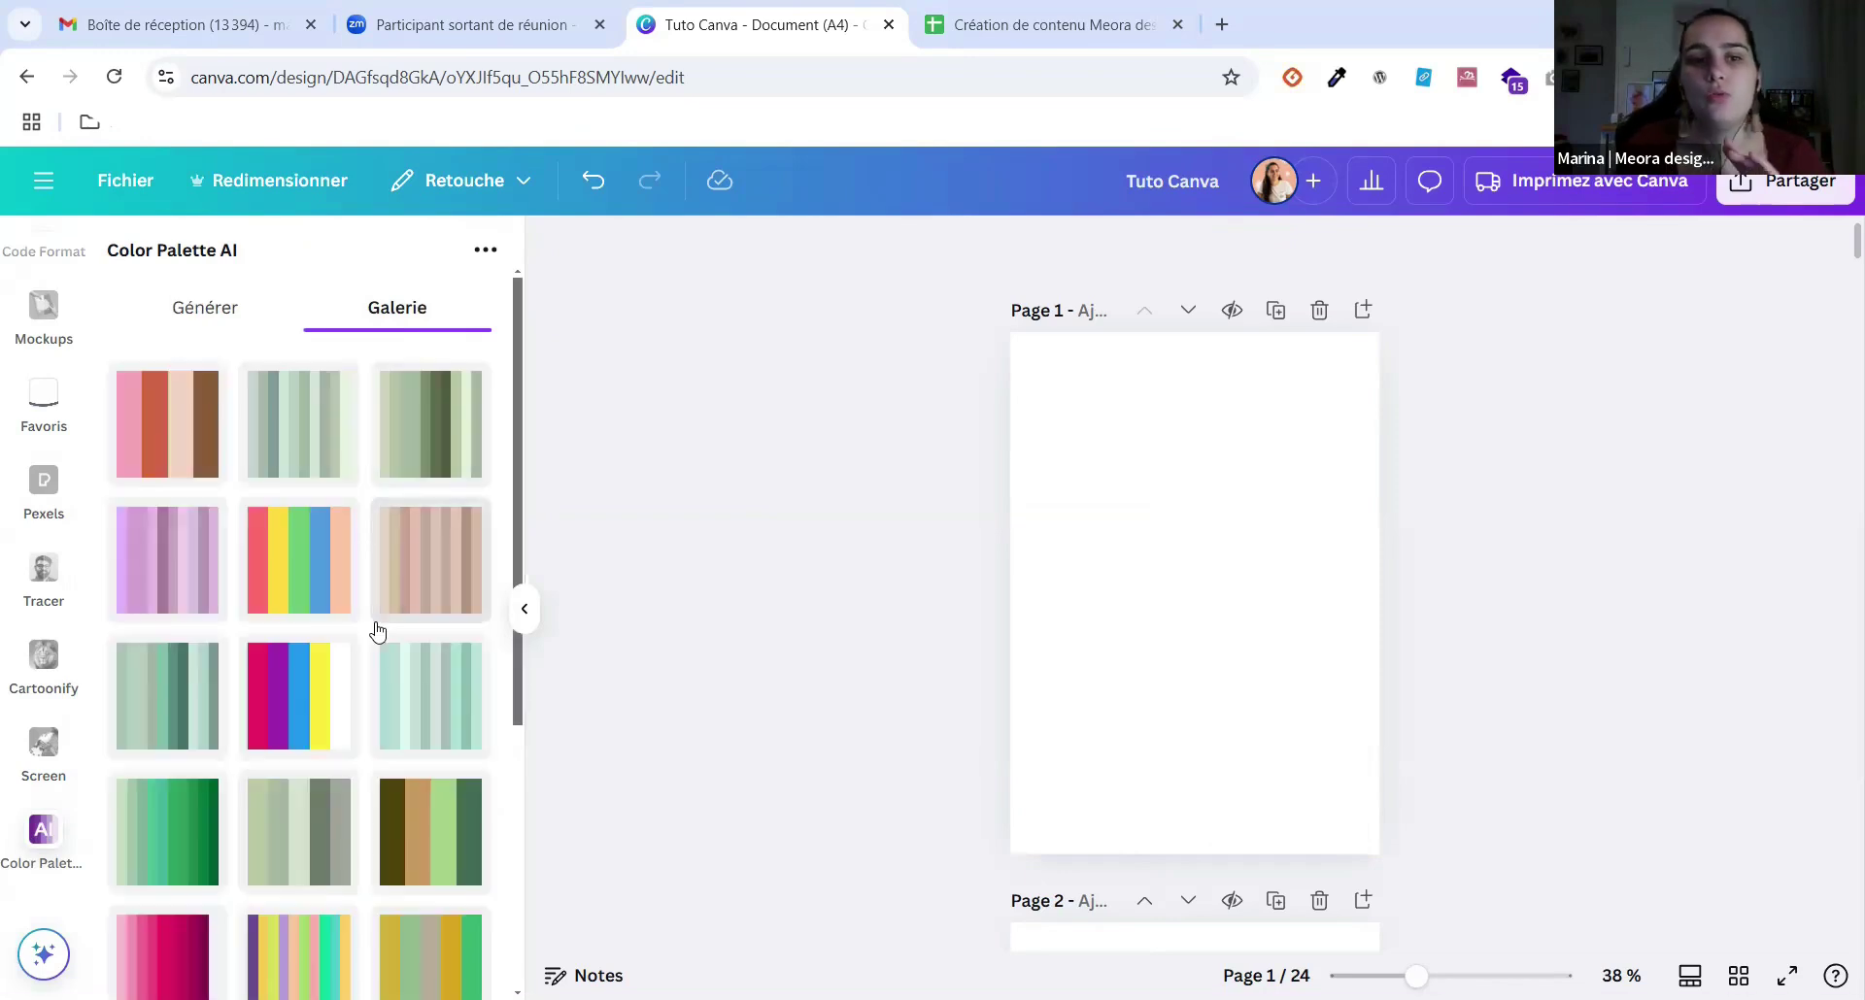
scroll(379, 632, down, 3)
scroll(378, 632, down, 2)
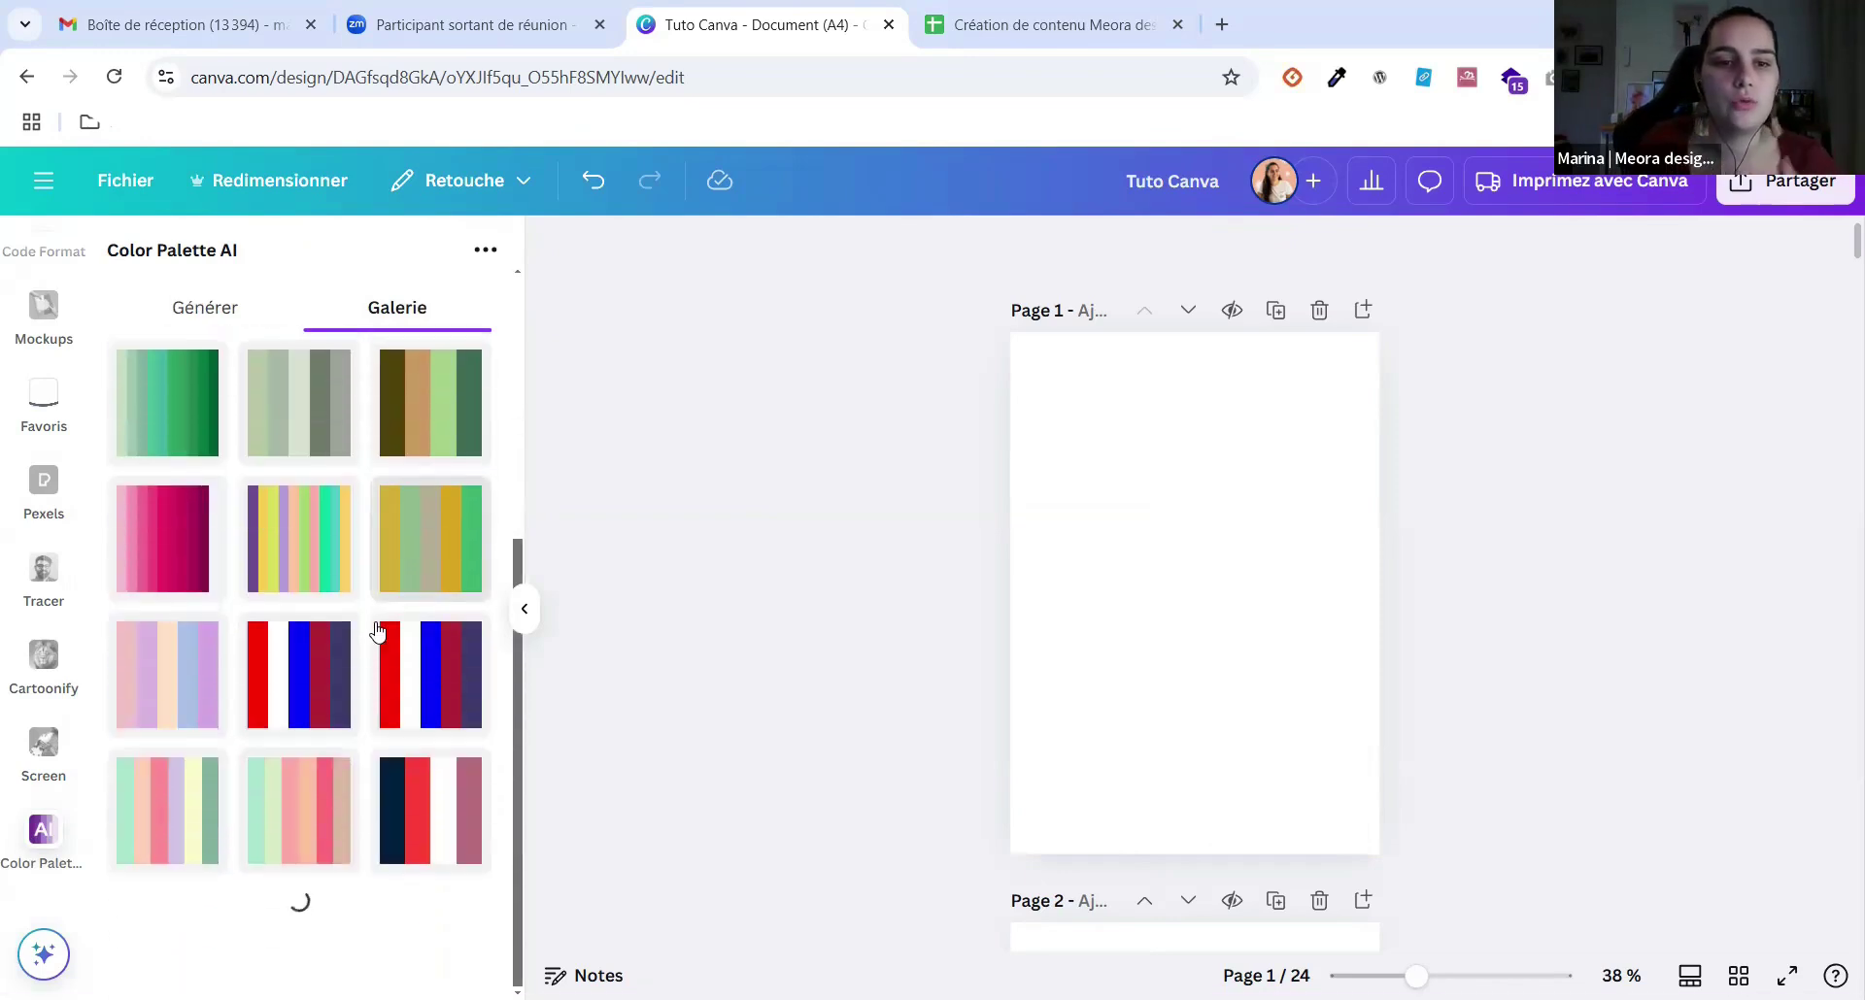
scroll(377, 632, down, 6)
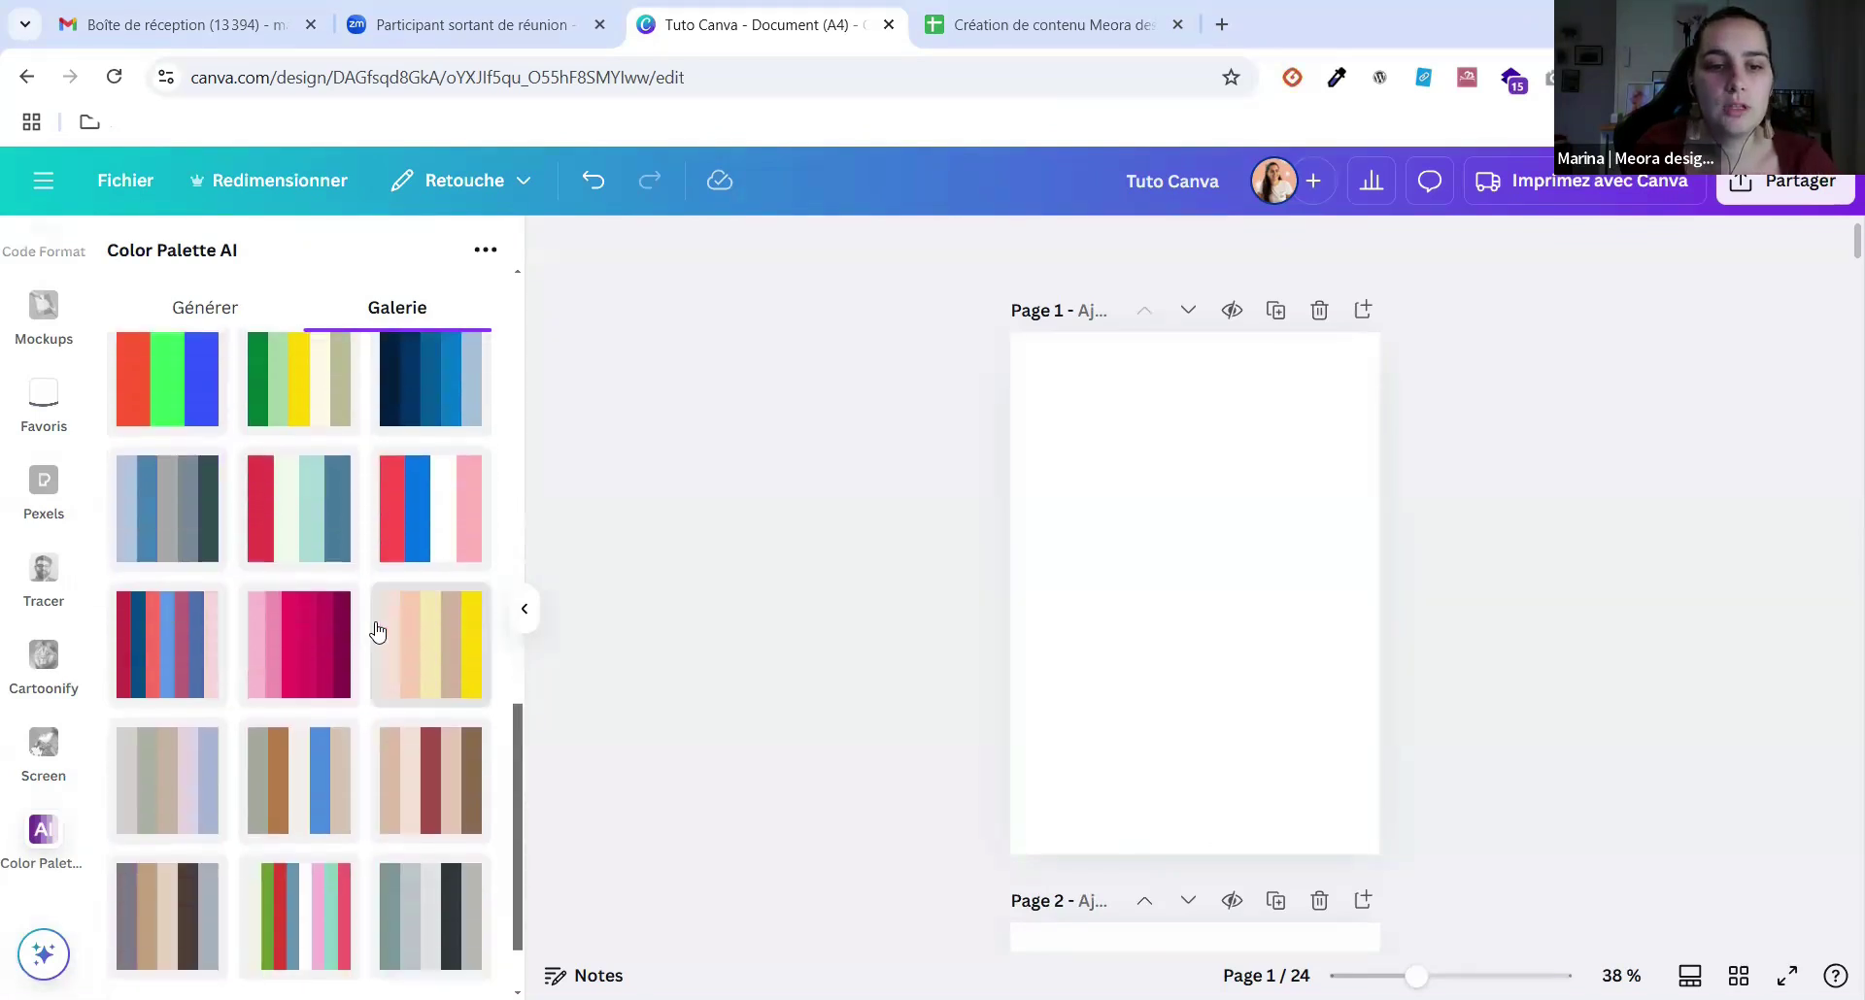
scroll(376, 626, down, 2)
scroll(335, 704, up, 5)
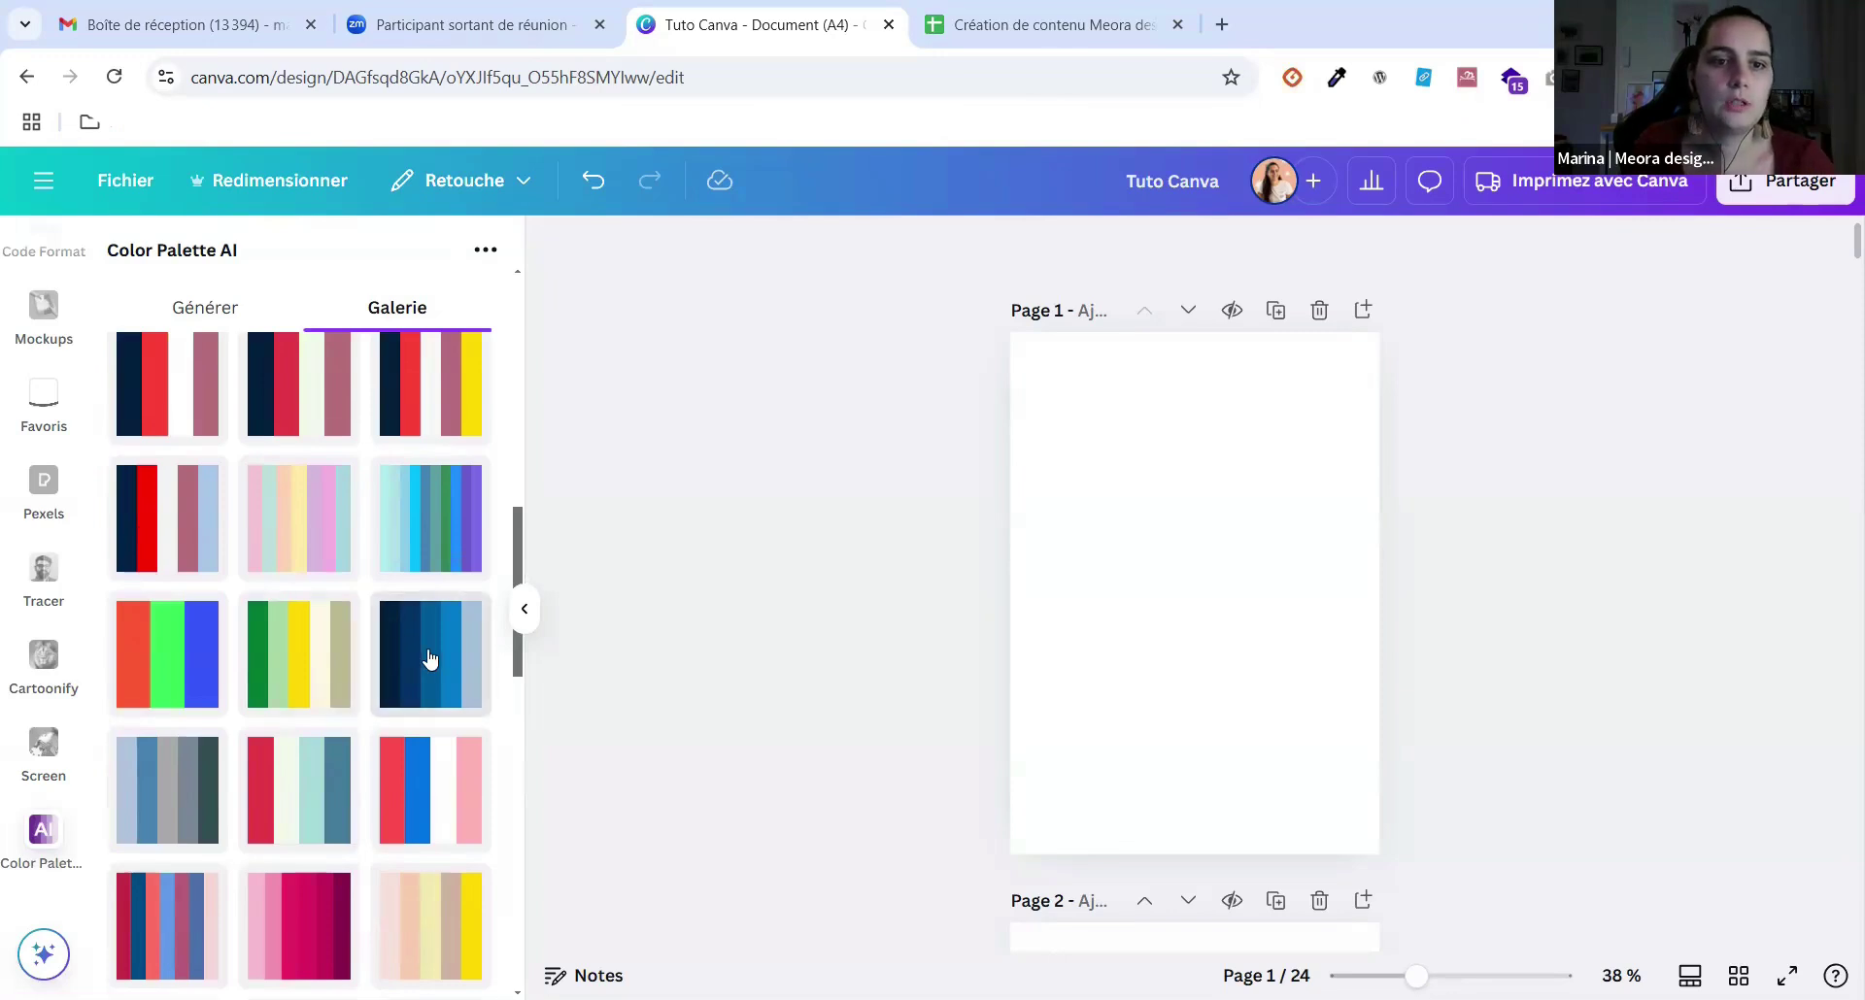
click(430, 660)
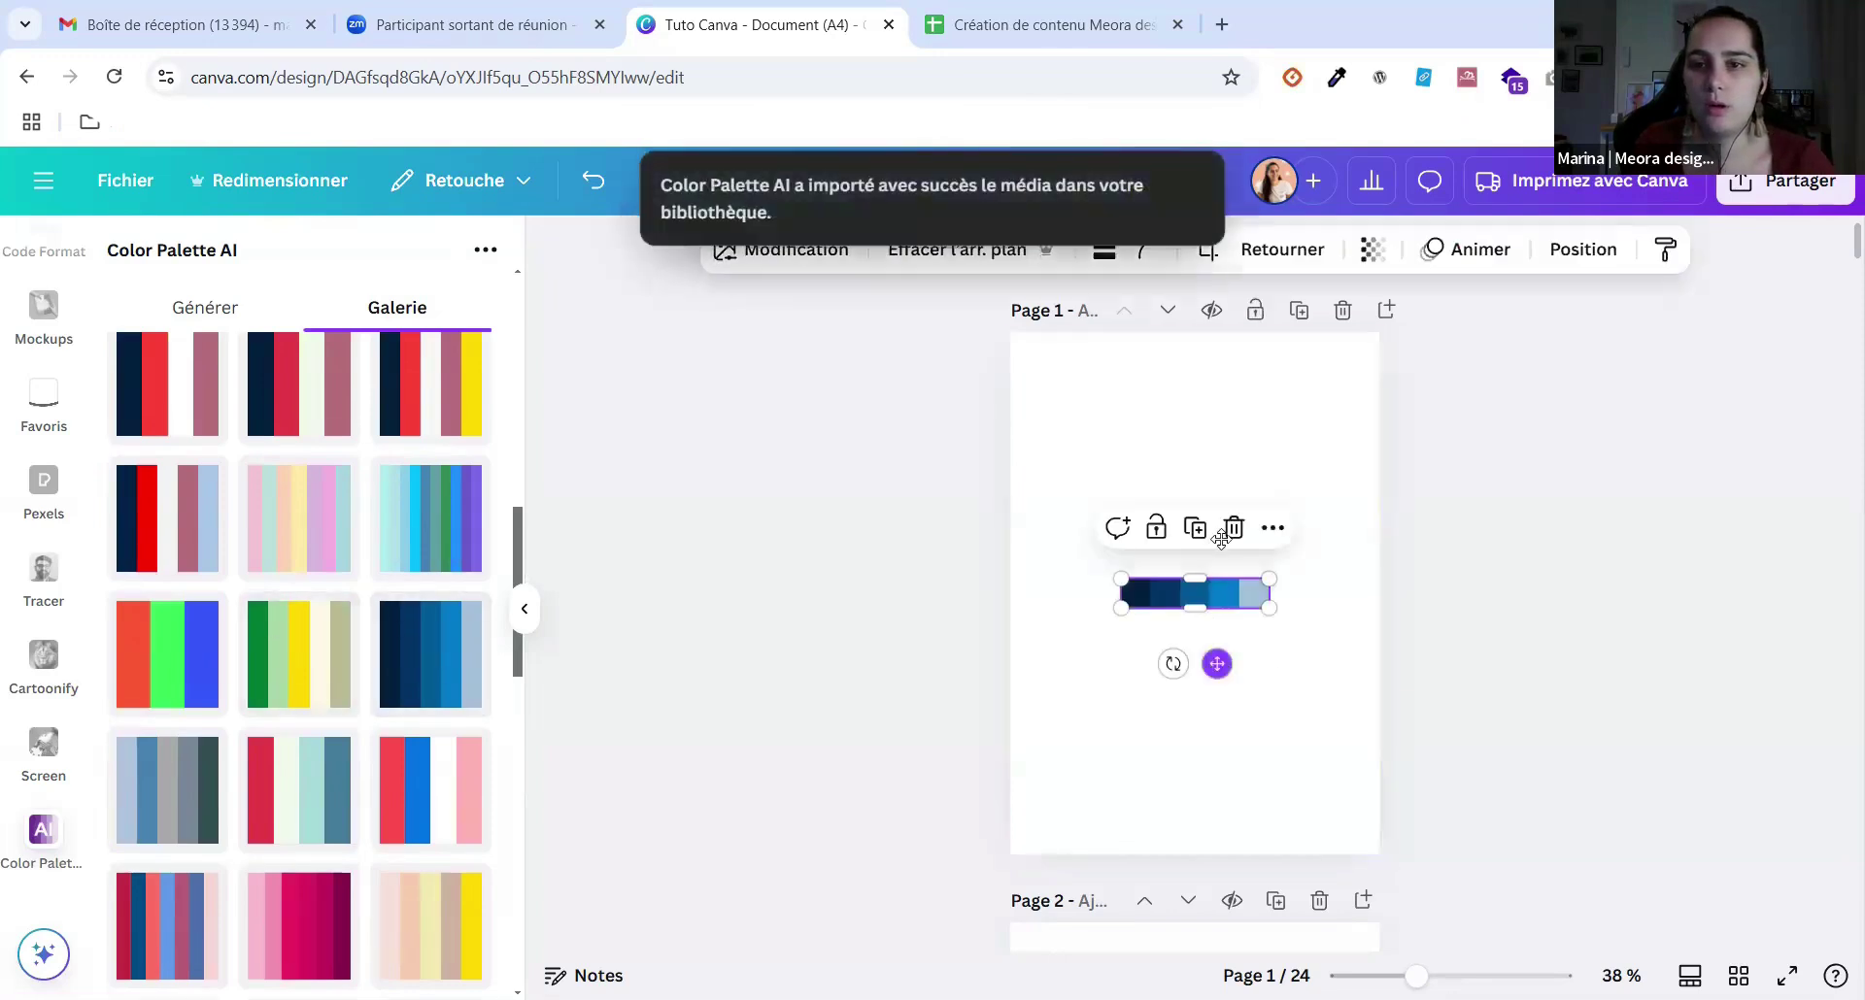
drag(1217, 663, 1224, 497)
click(1169, 483)
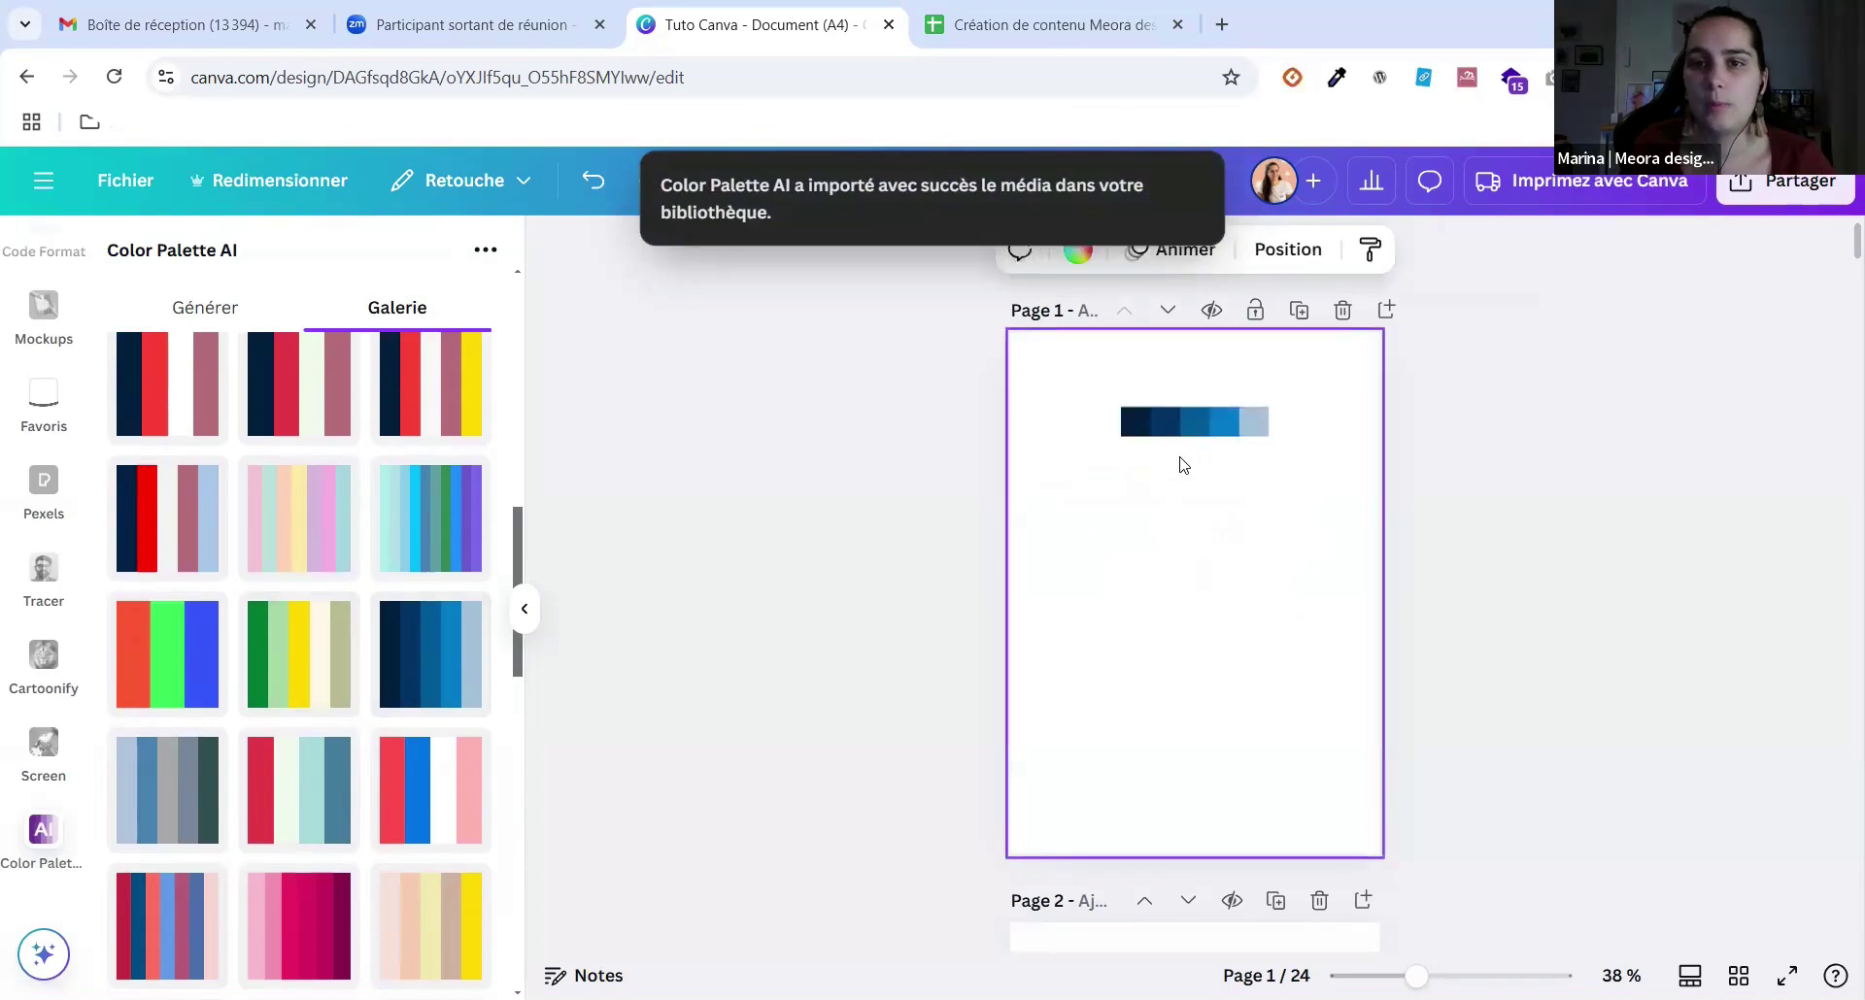
click(1118, 469)
click(1118, 469)
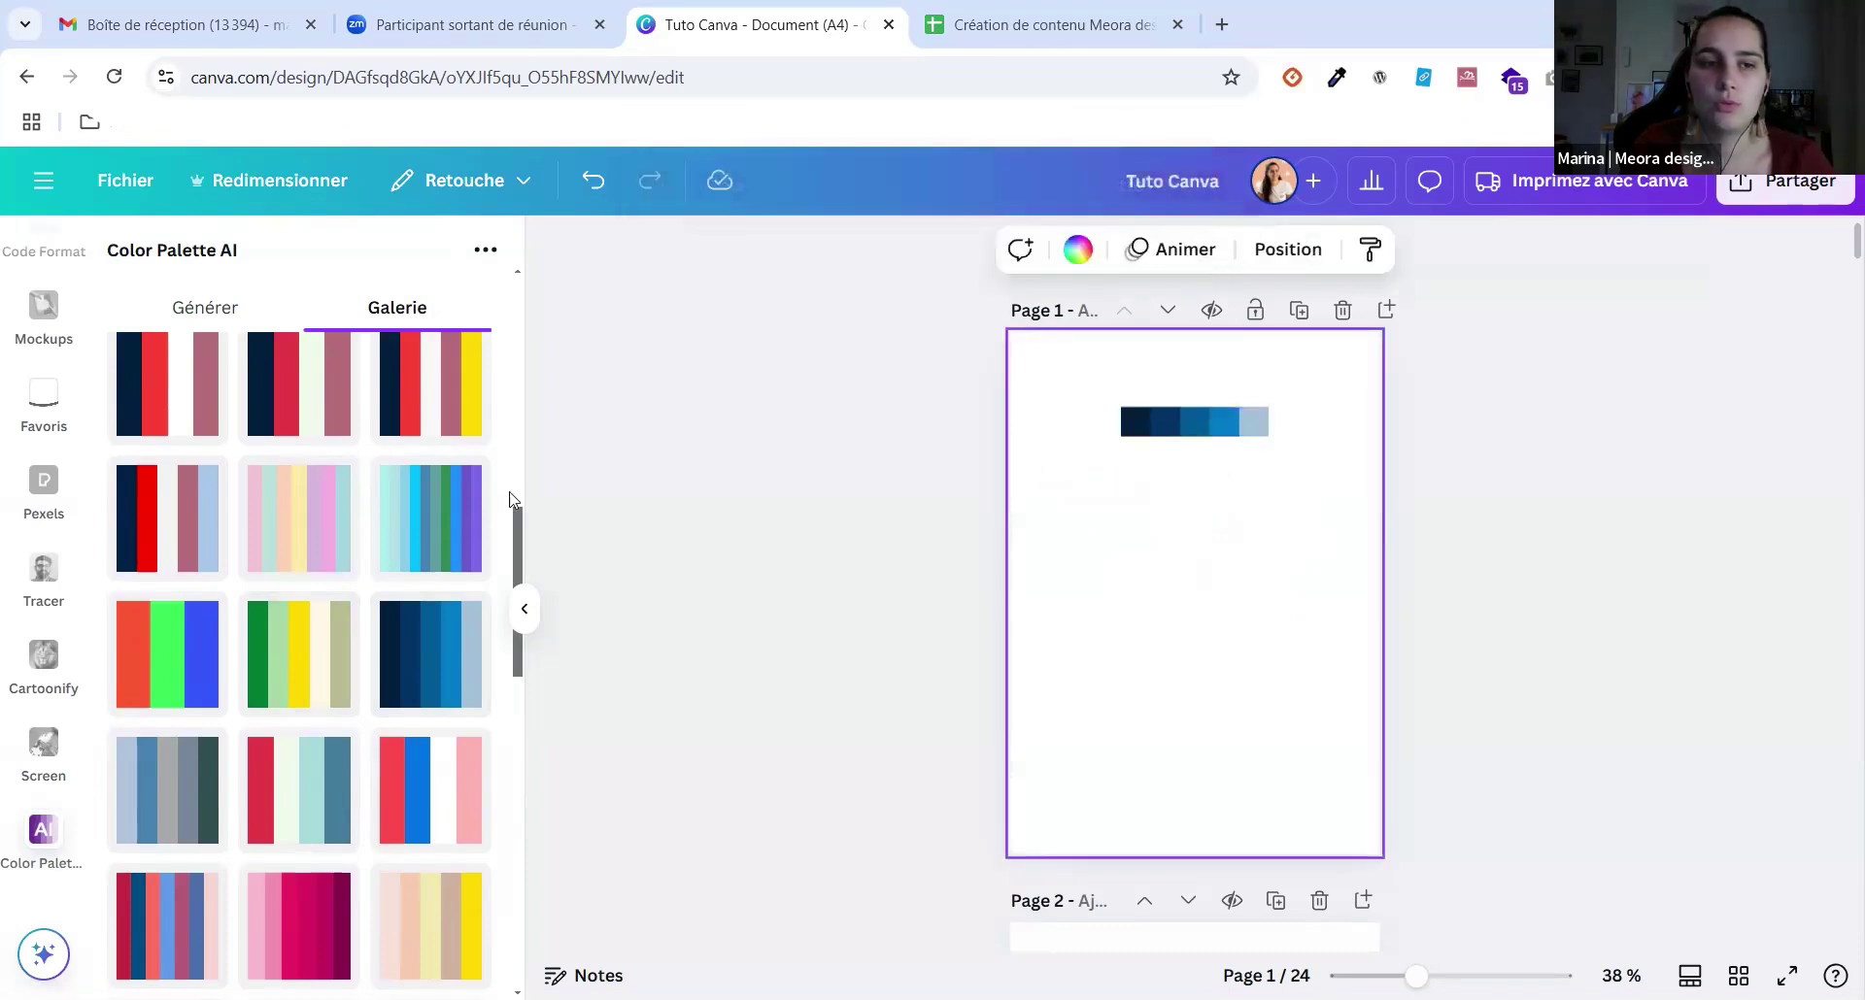
Delete the blue palette from page 1.
click(1226, 432)
key(Delete)
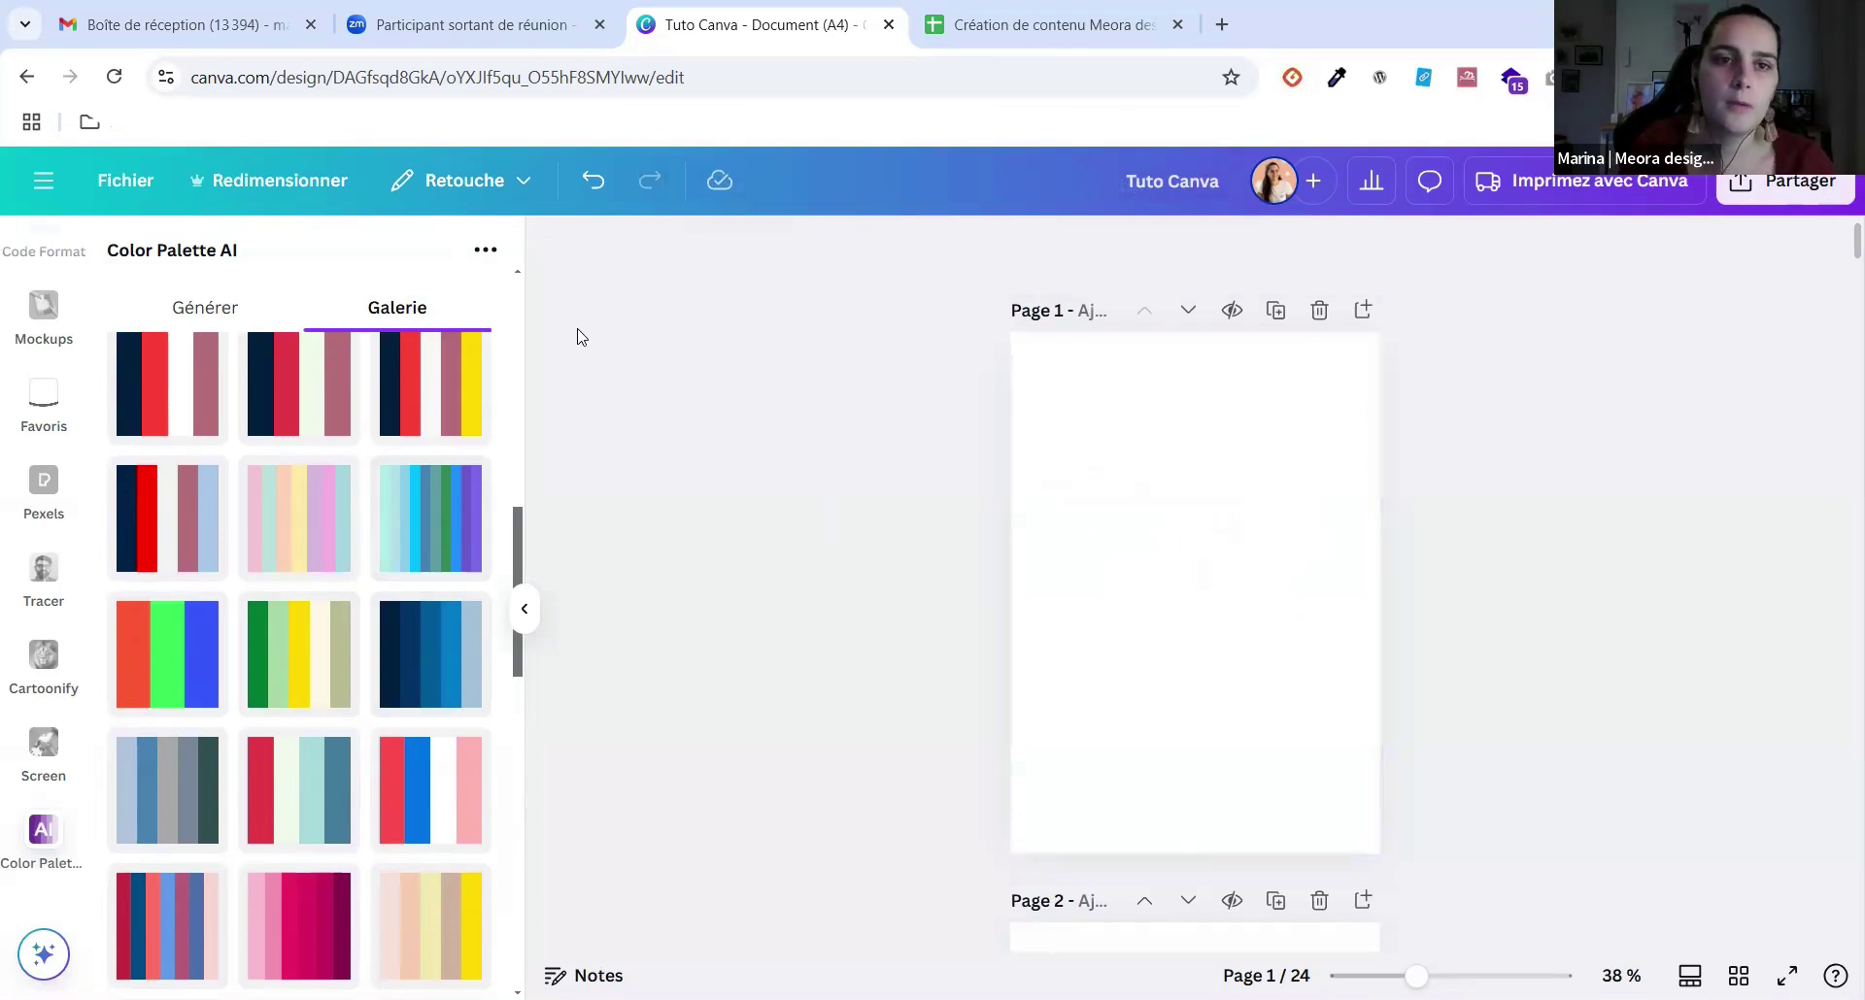
scroll(326, 544, up, 10)
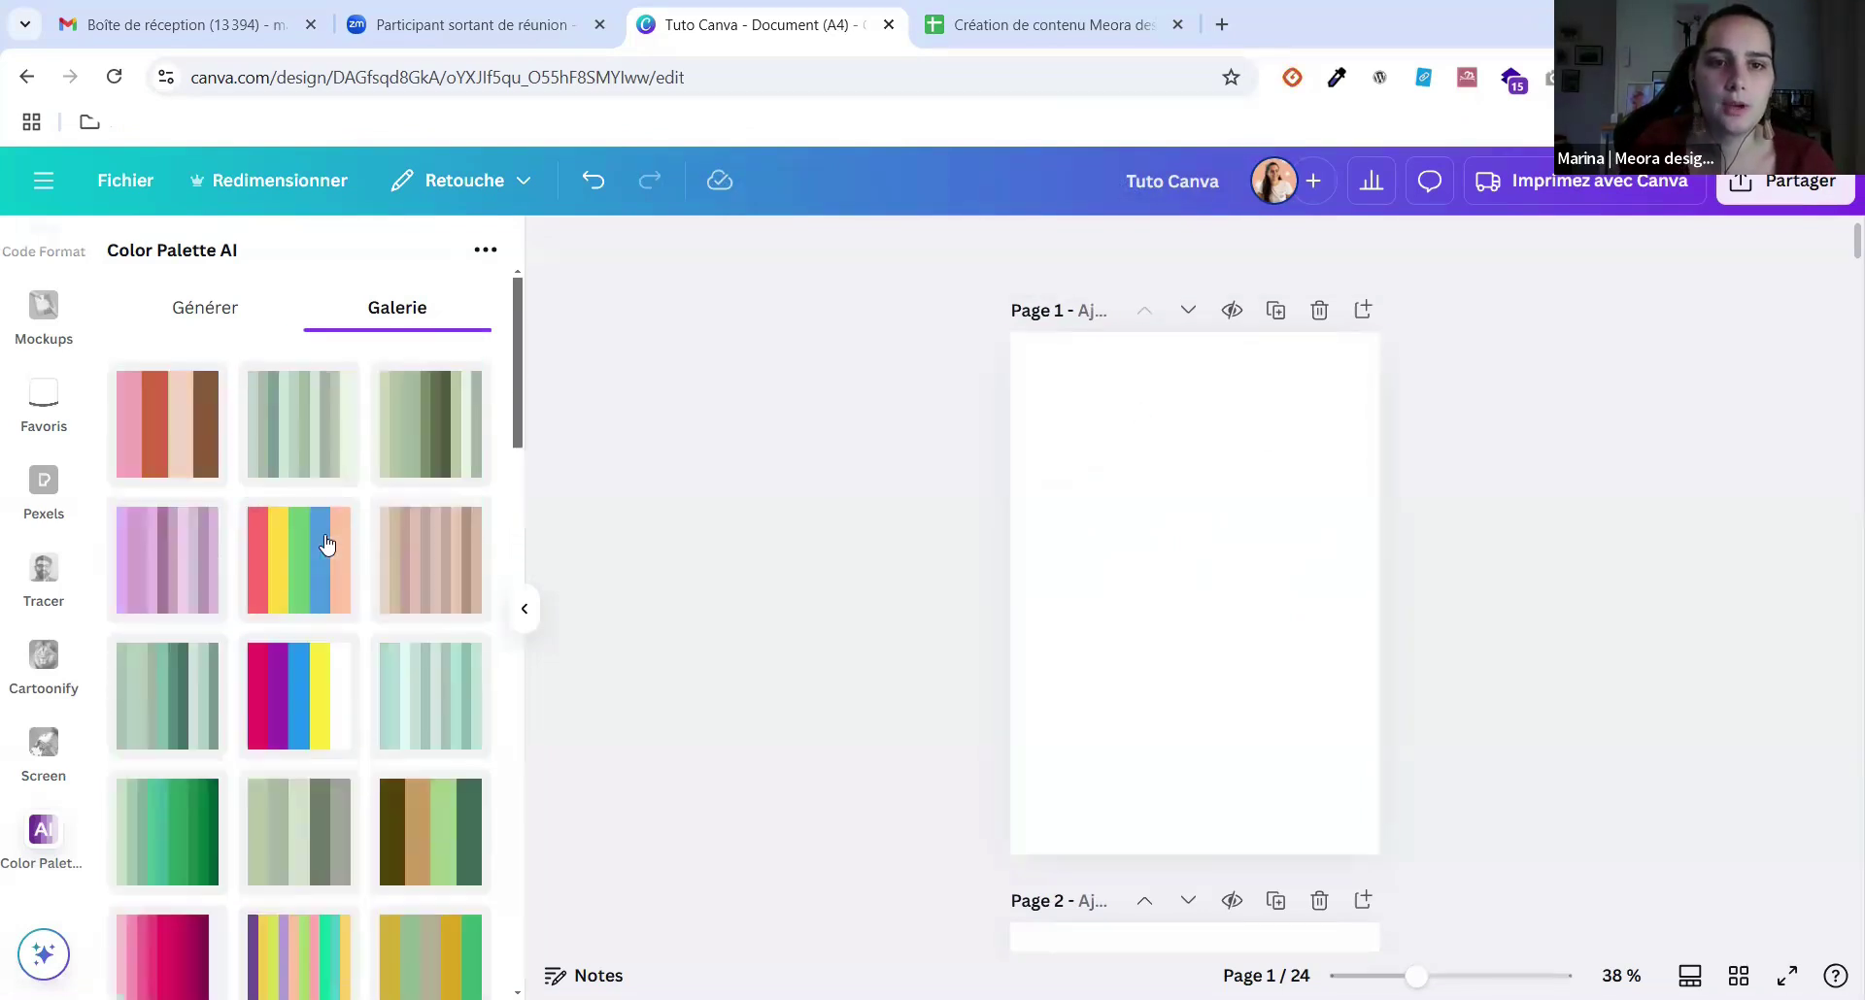
Generate four-colour palettes from a French description requesting contrasted, harmonious light and darker shades in "rose, orange et beige" that reflect the company's values.
click(212, 316)
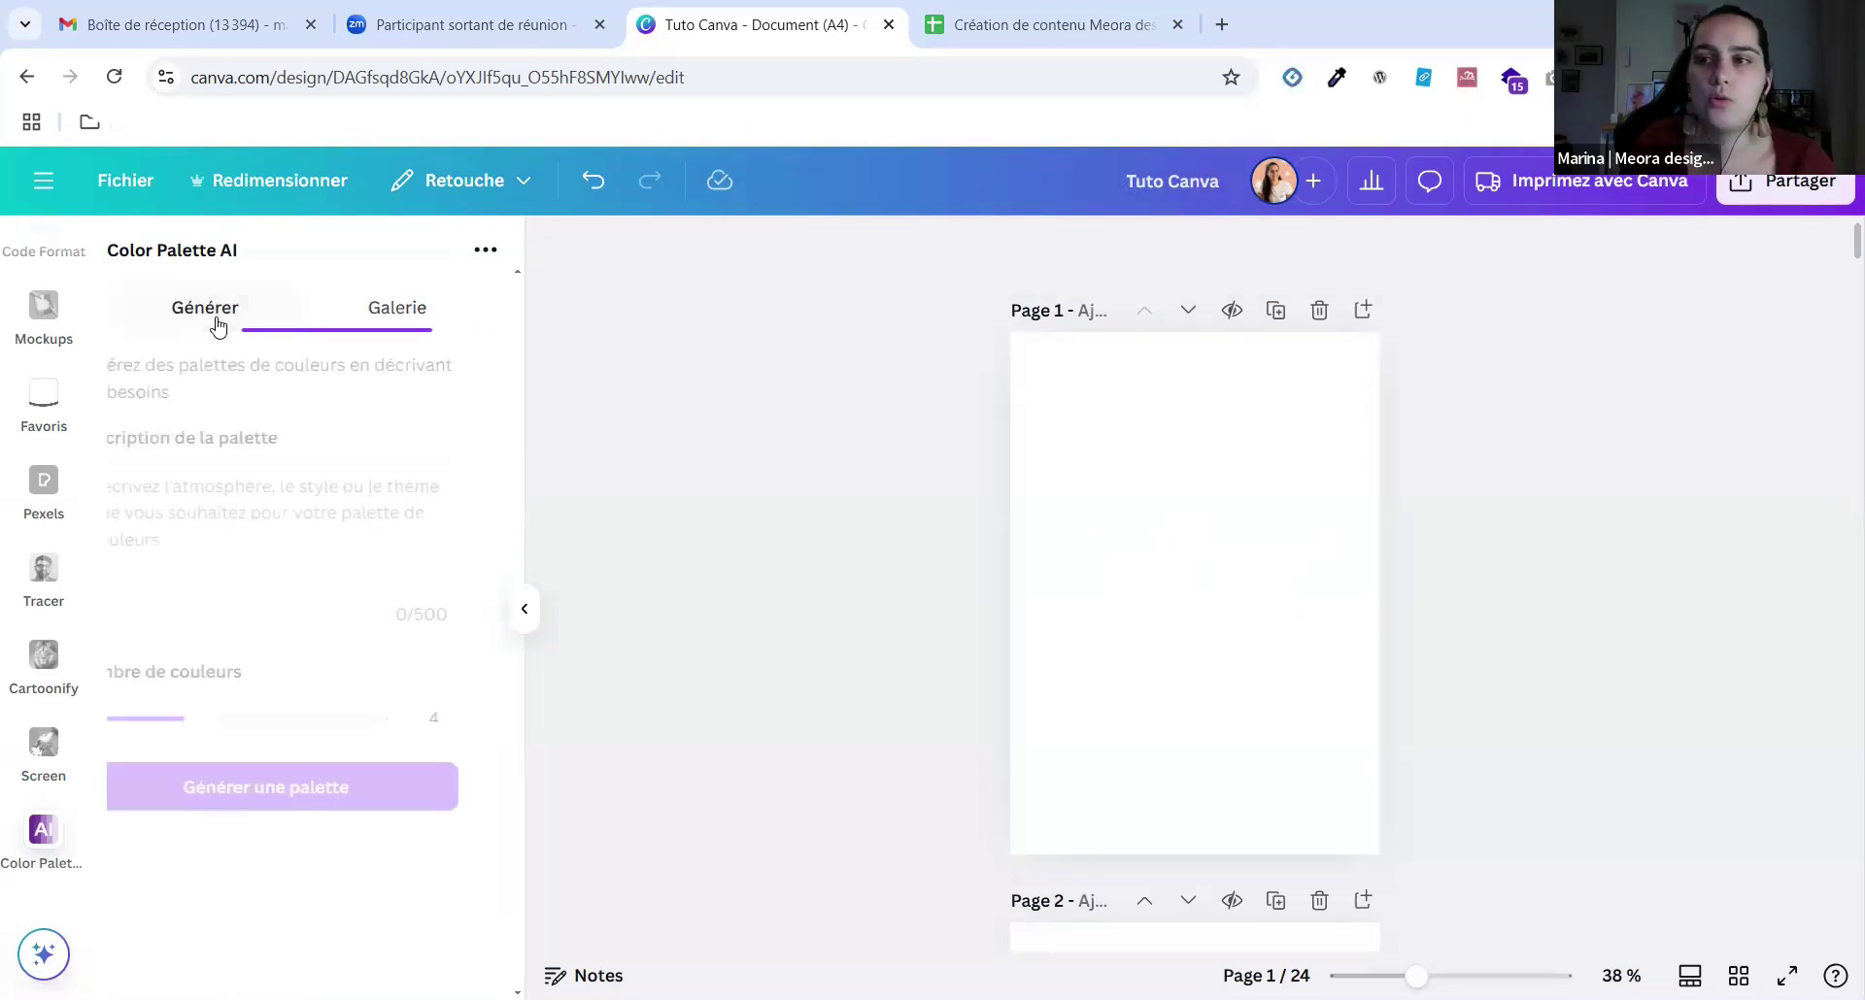
click(328, 513)
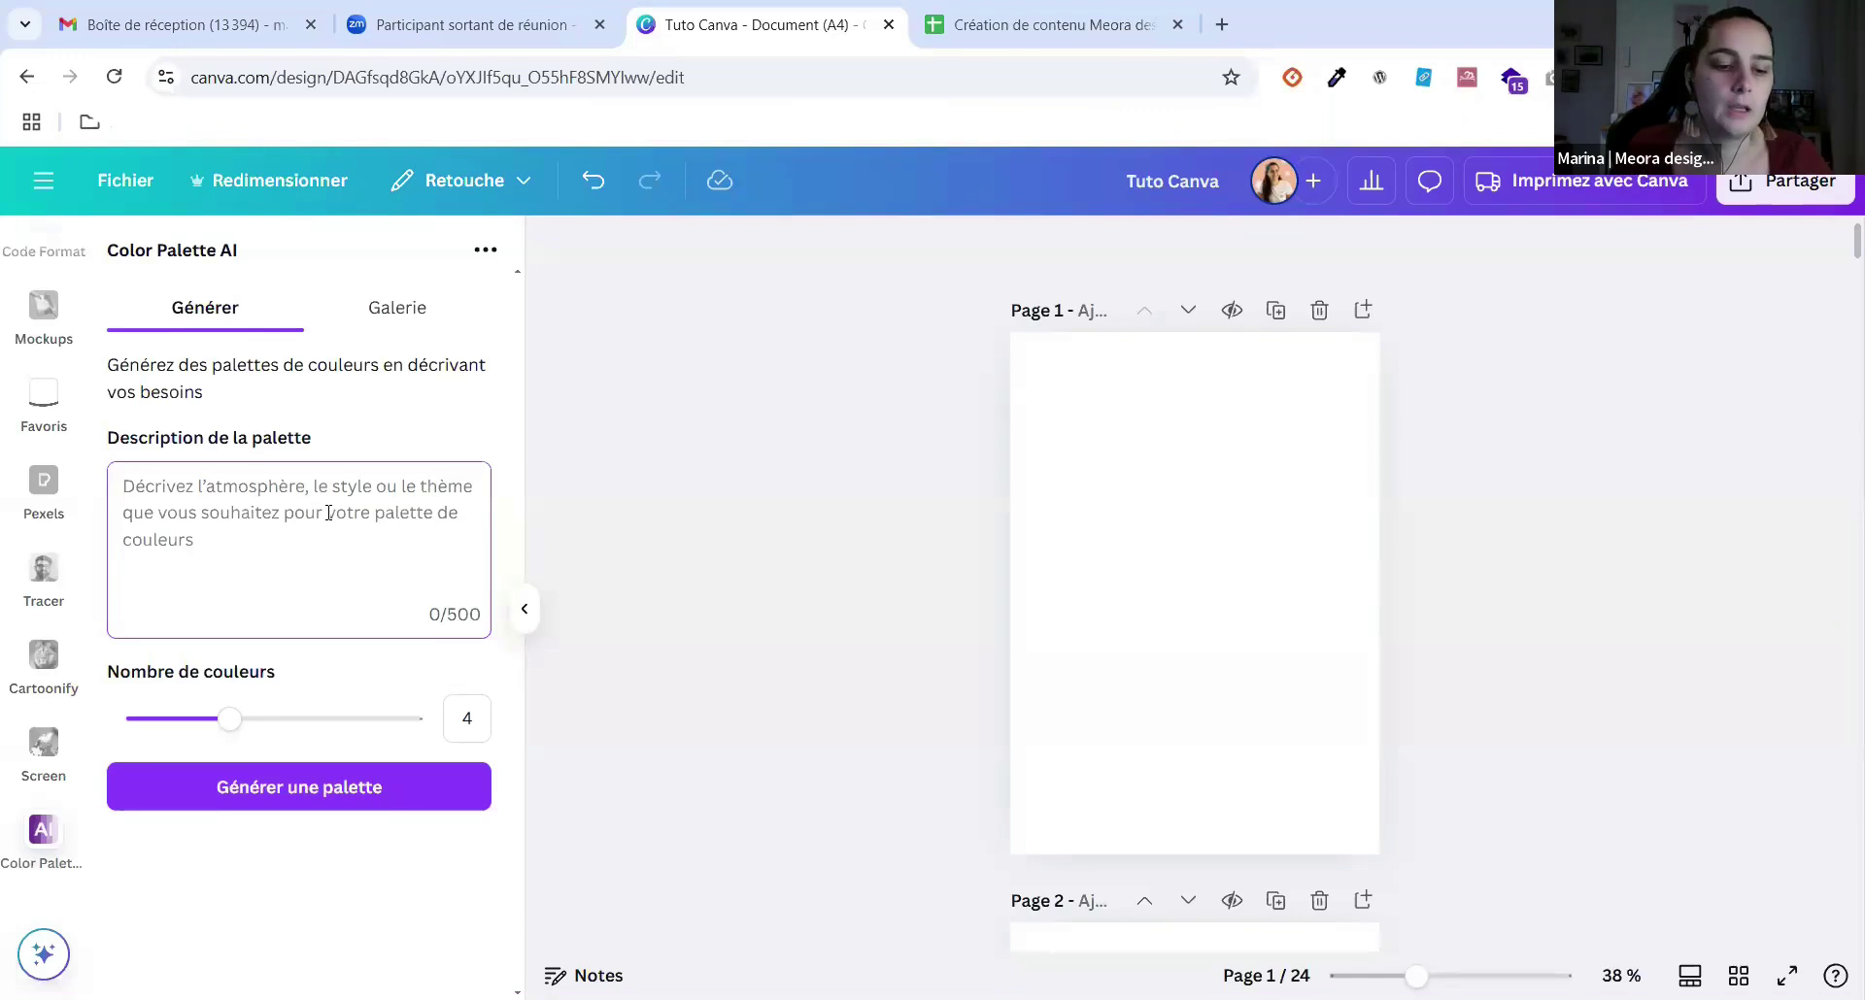
text(Je souhaite créer une palette de couleurs contrastée (des teintes claire et plus foncé) et harmonieuse qui reflète les valeurs de mon entreprise. Je veux des couleurs rose, orange et beige)
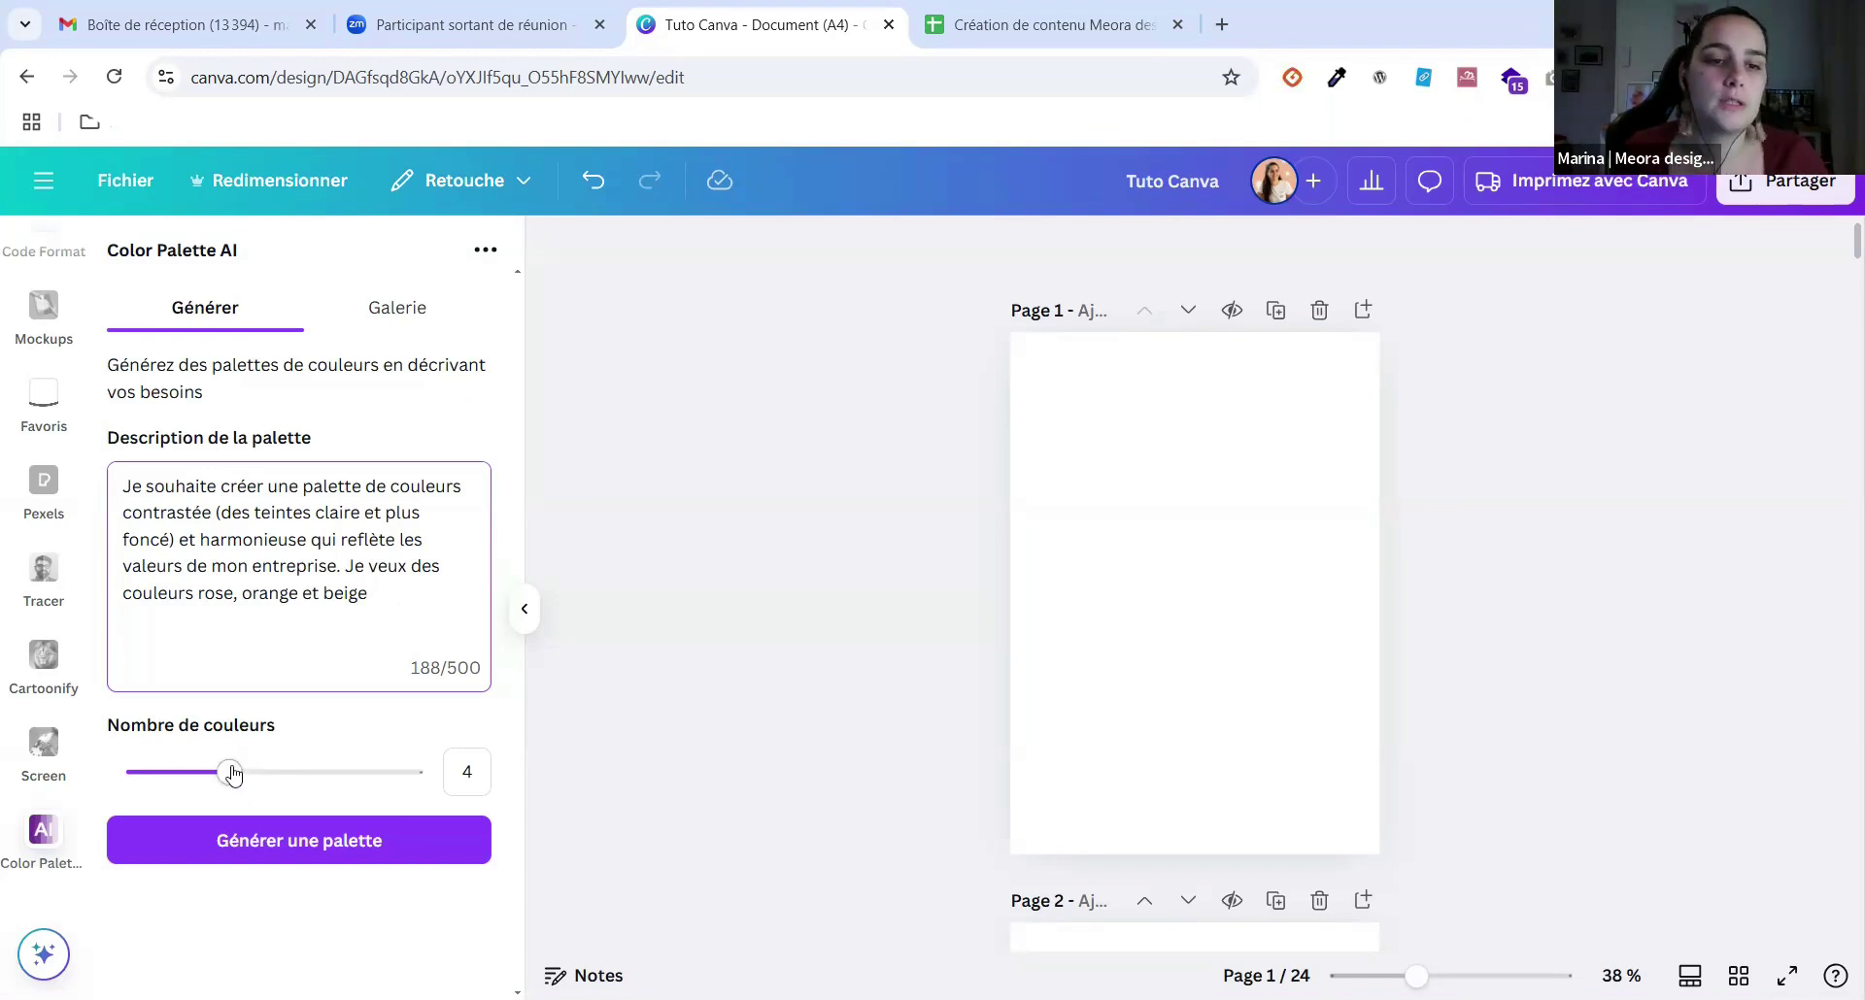
mouse_move(233, 772)
mouse_down()
mouse_move(197, 779)
mouse_move(241, 782)
mouse_up()
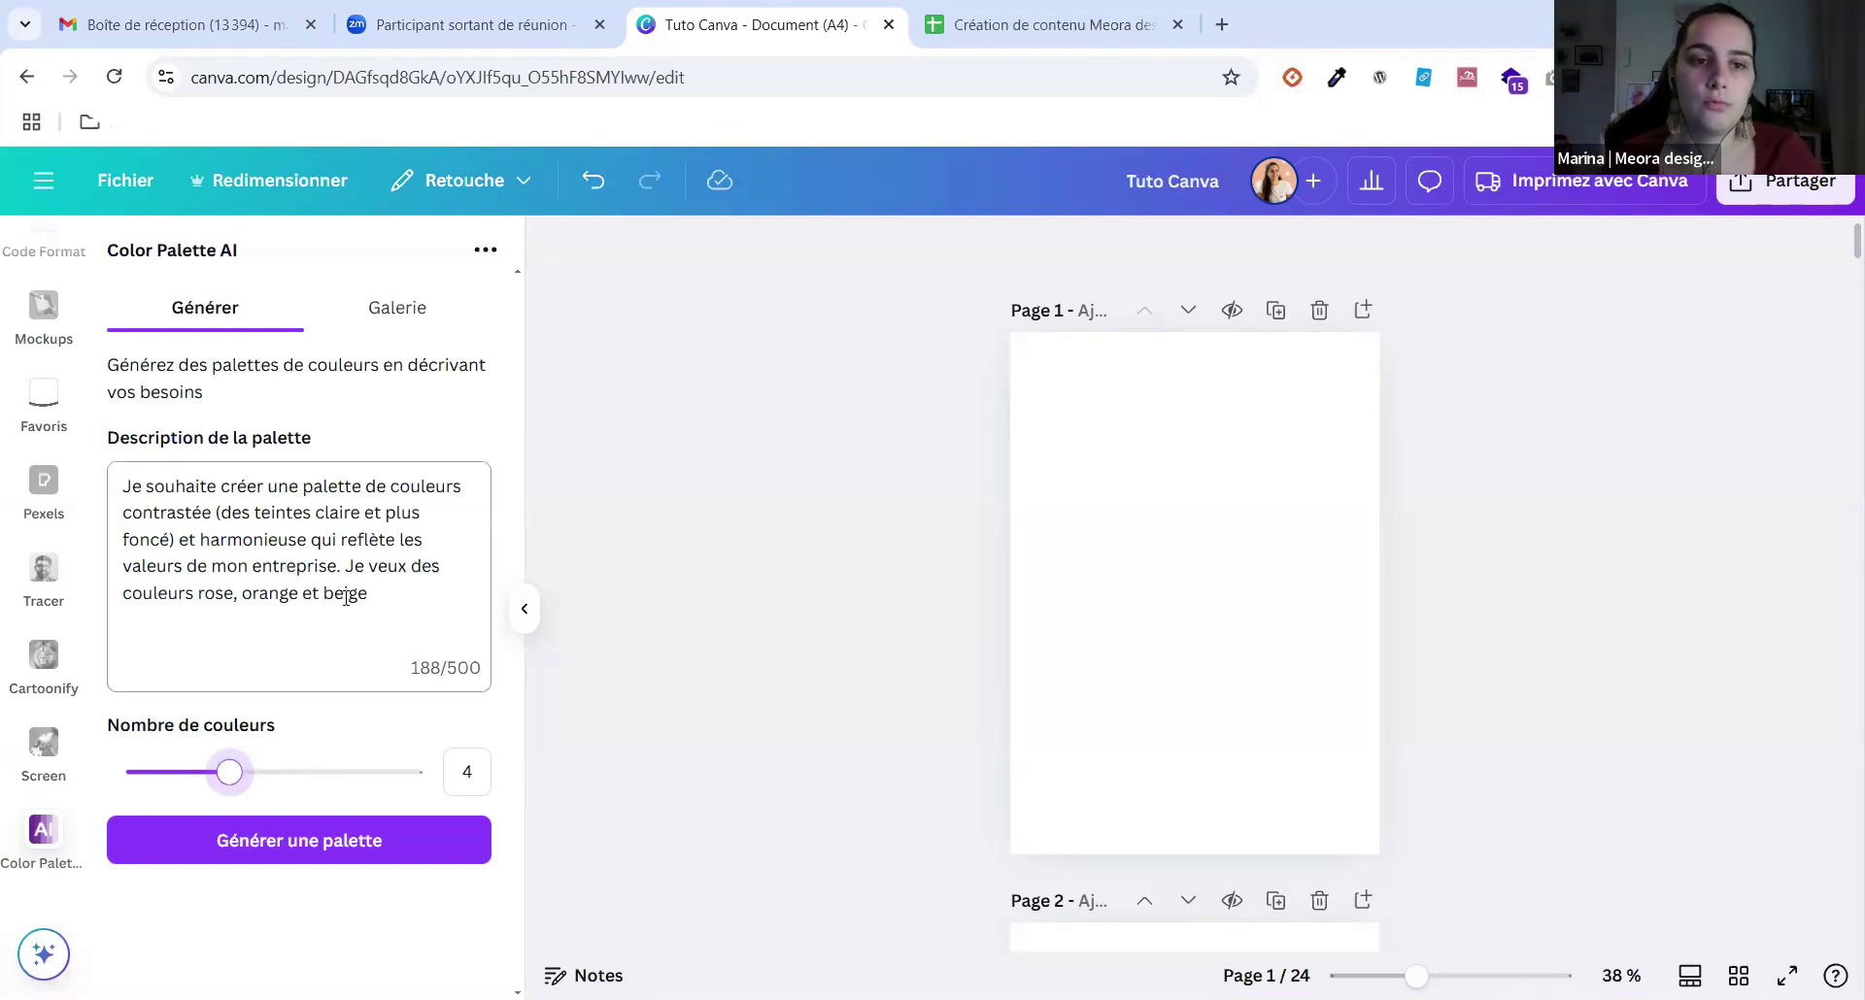
click(296, 823)
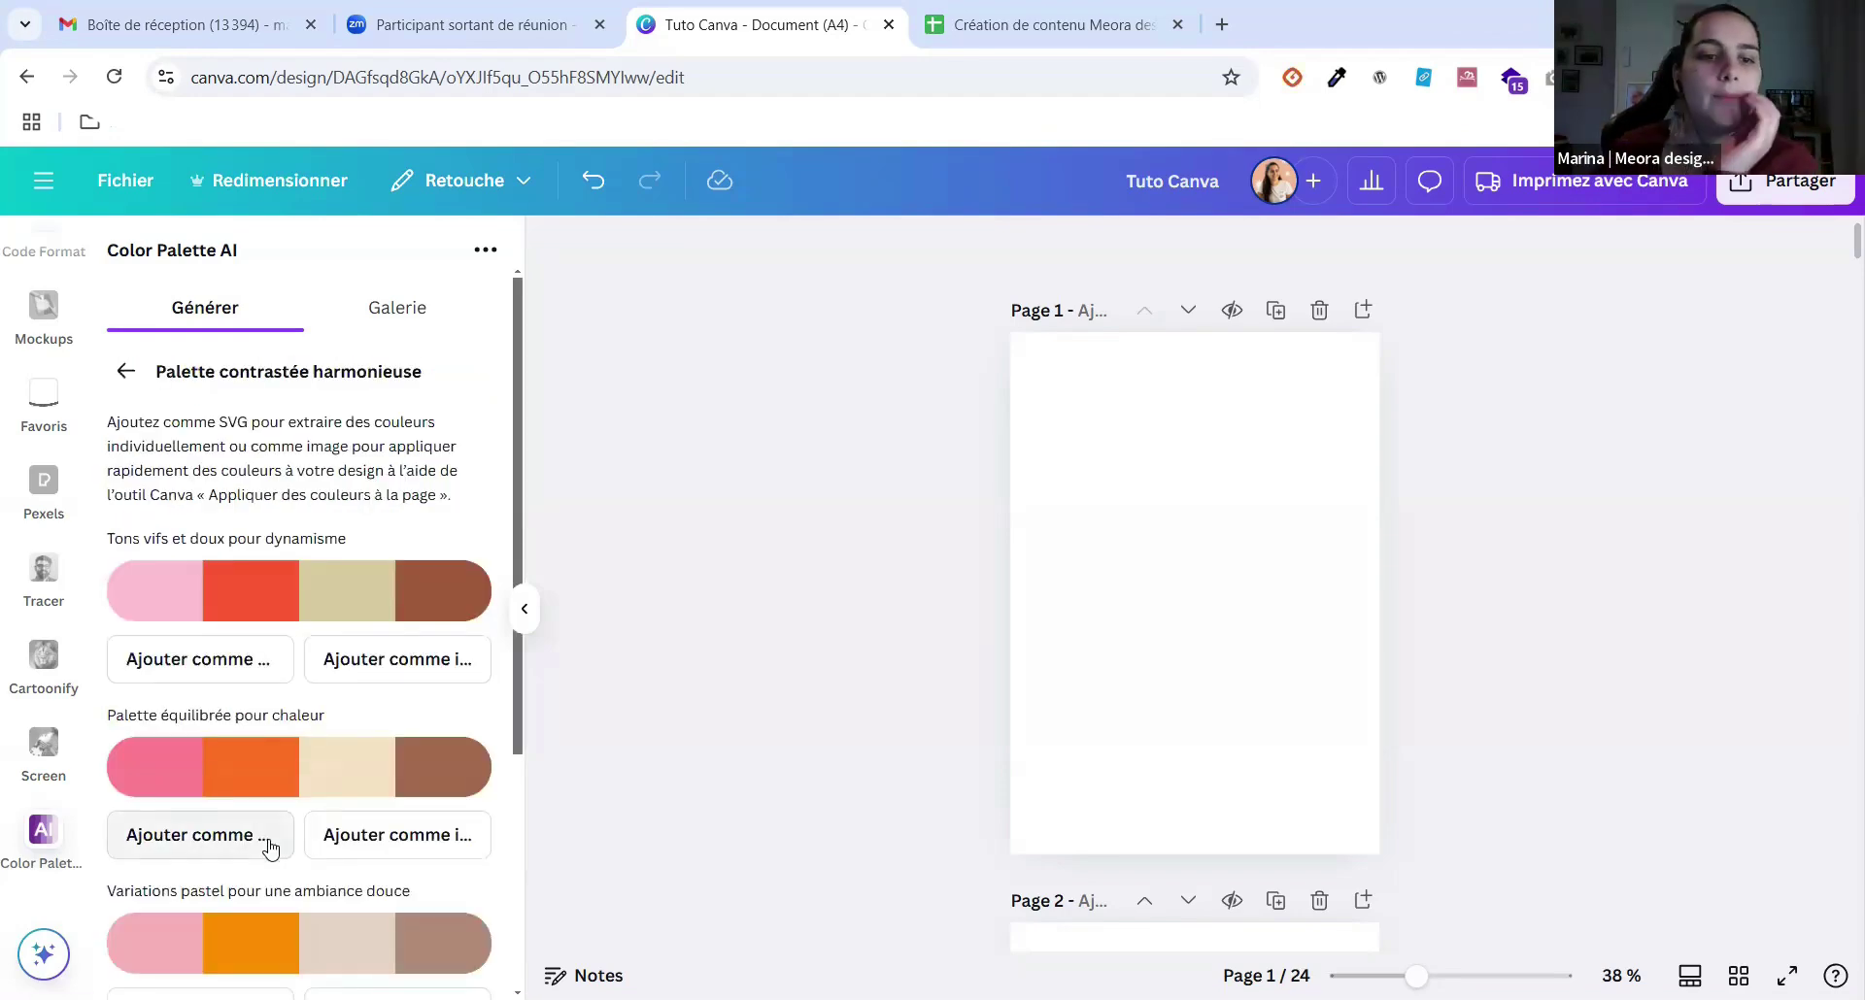
Add the generated palette "Tons vifs et doux pour dynamisme" to page 1 as SVG and move it near the page's upper edge.
scroll(272, 835, down, 4)
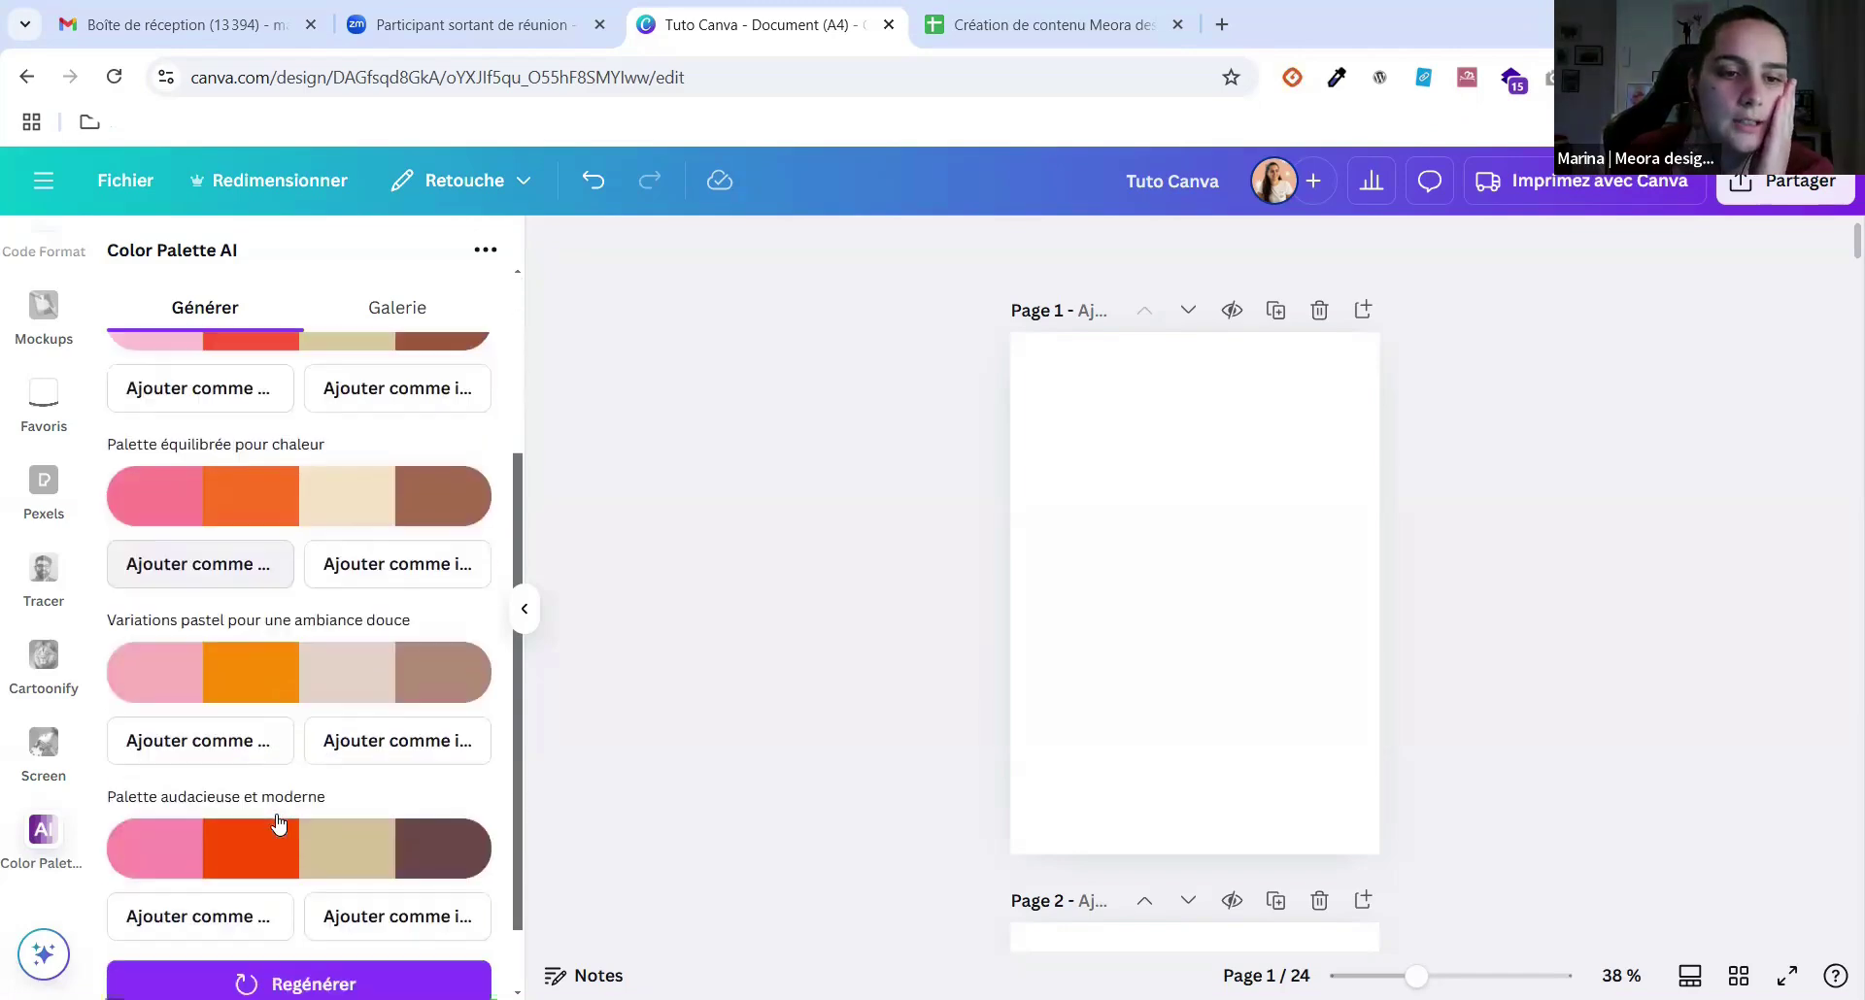
scroll(277, 823, up, 3)
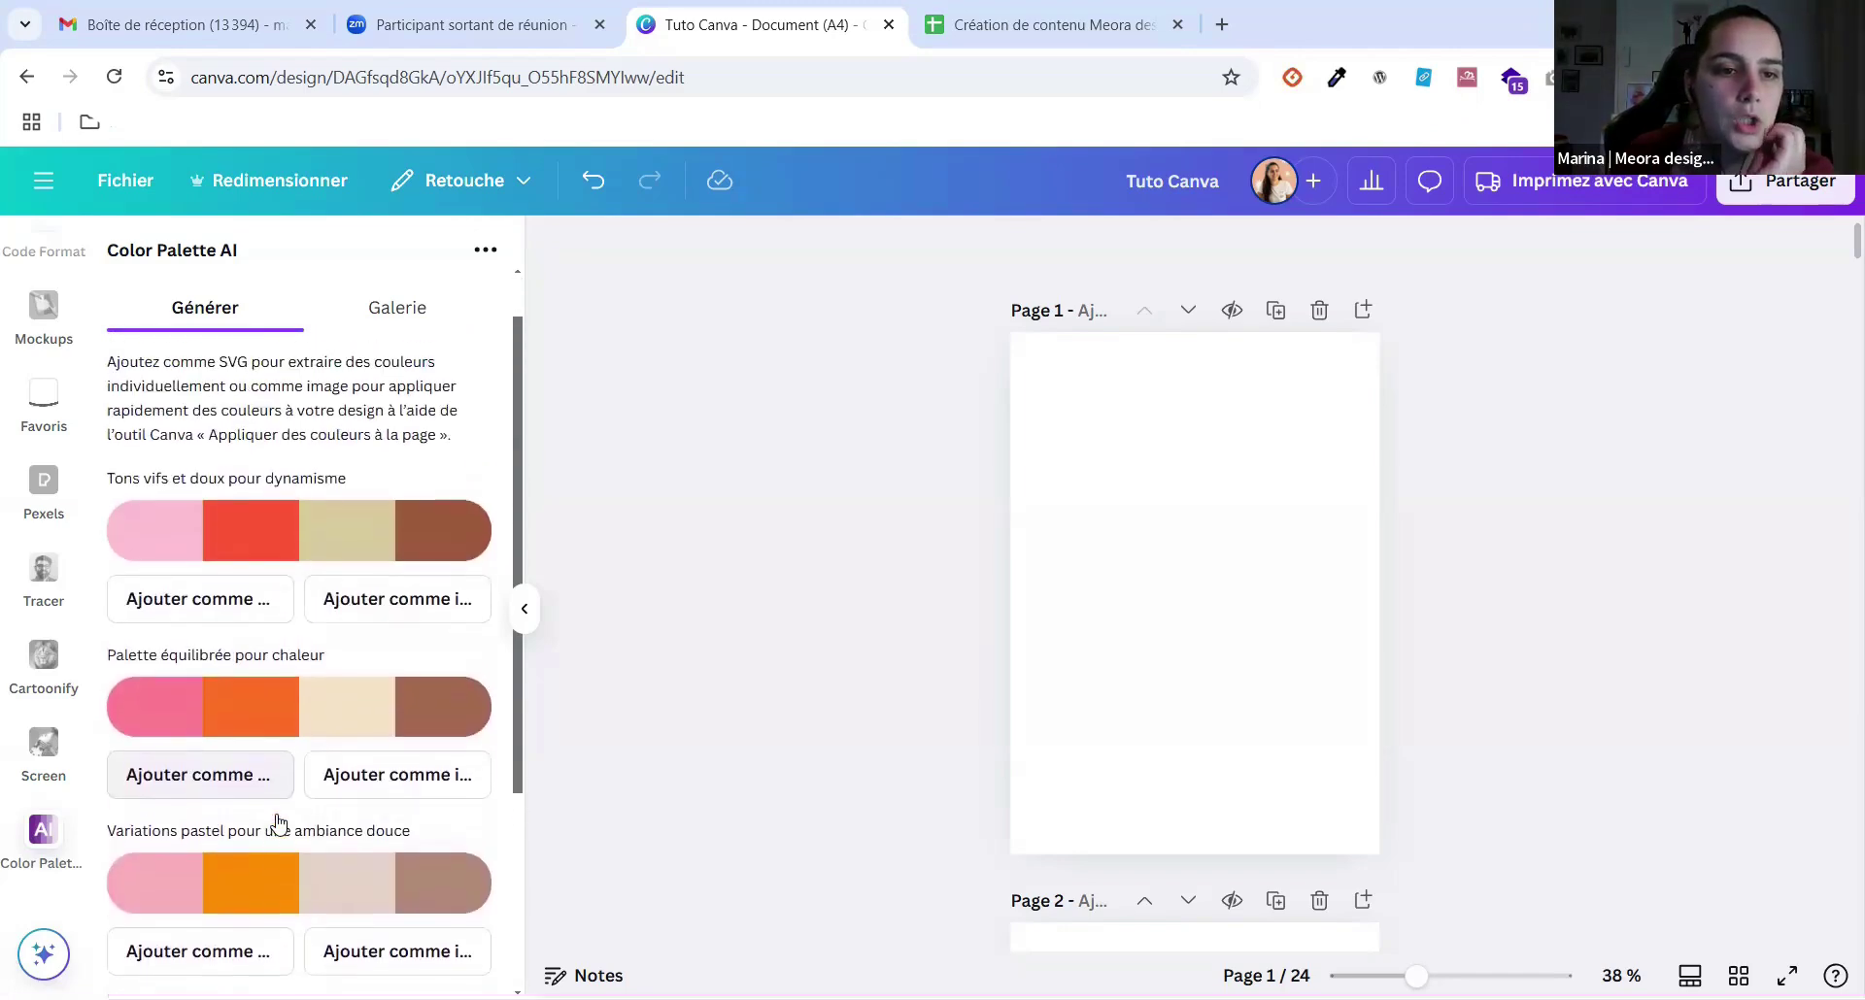
scroll(291, 826, down, 1)
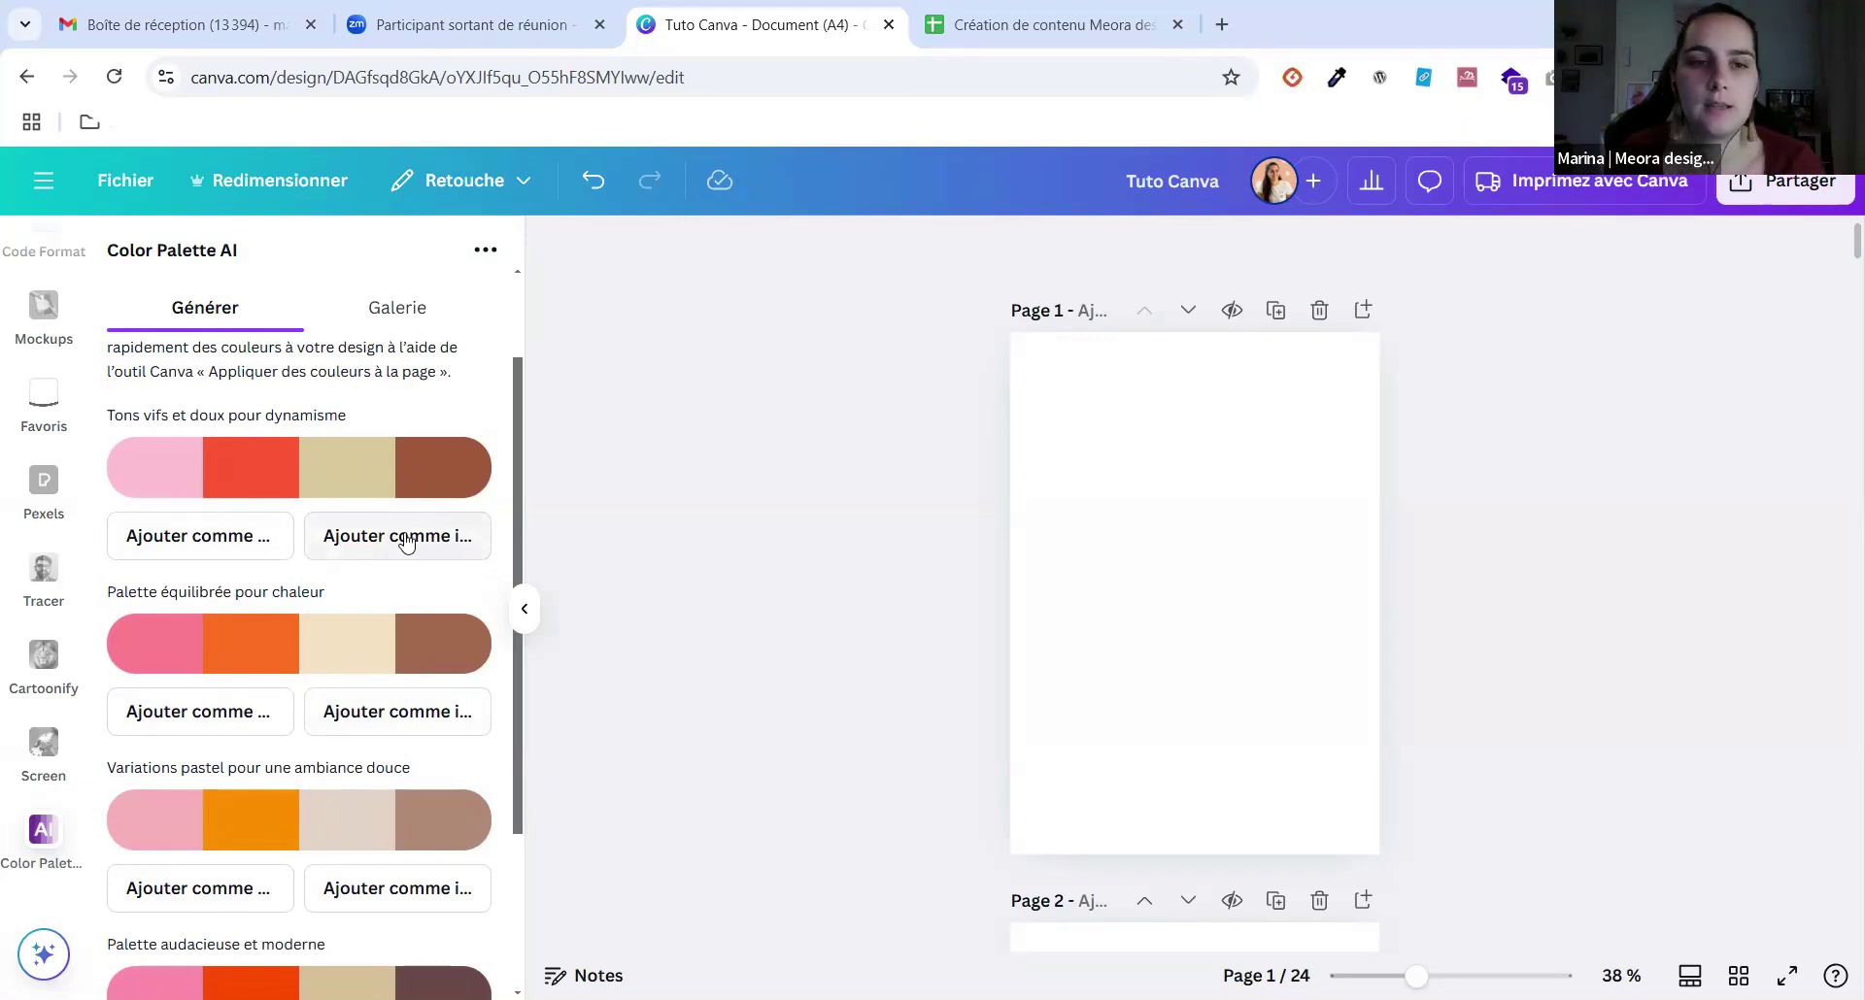
click(187, 550)
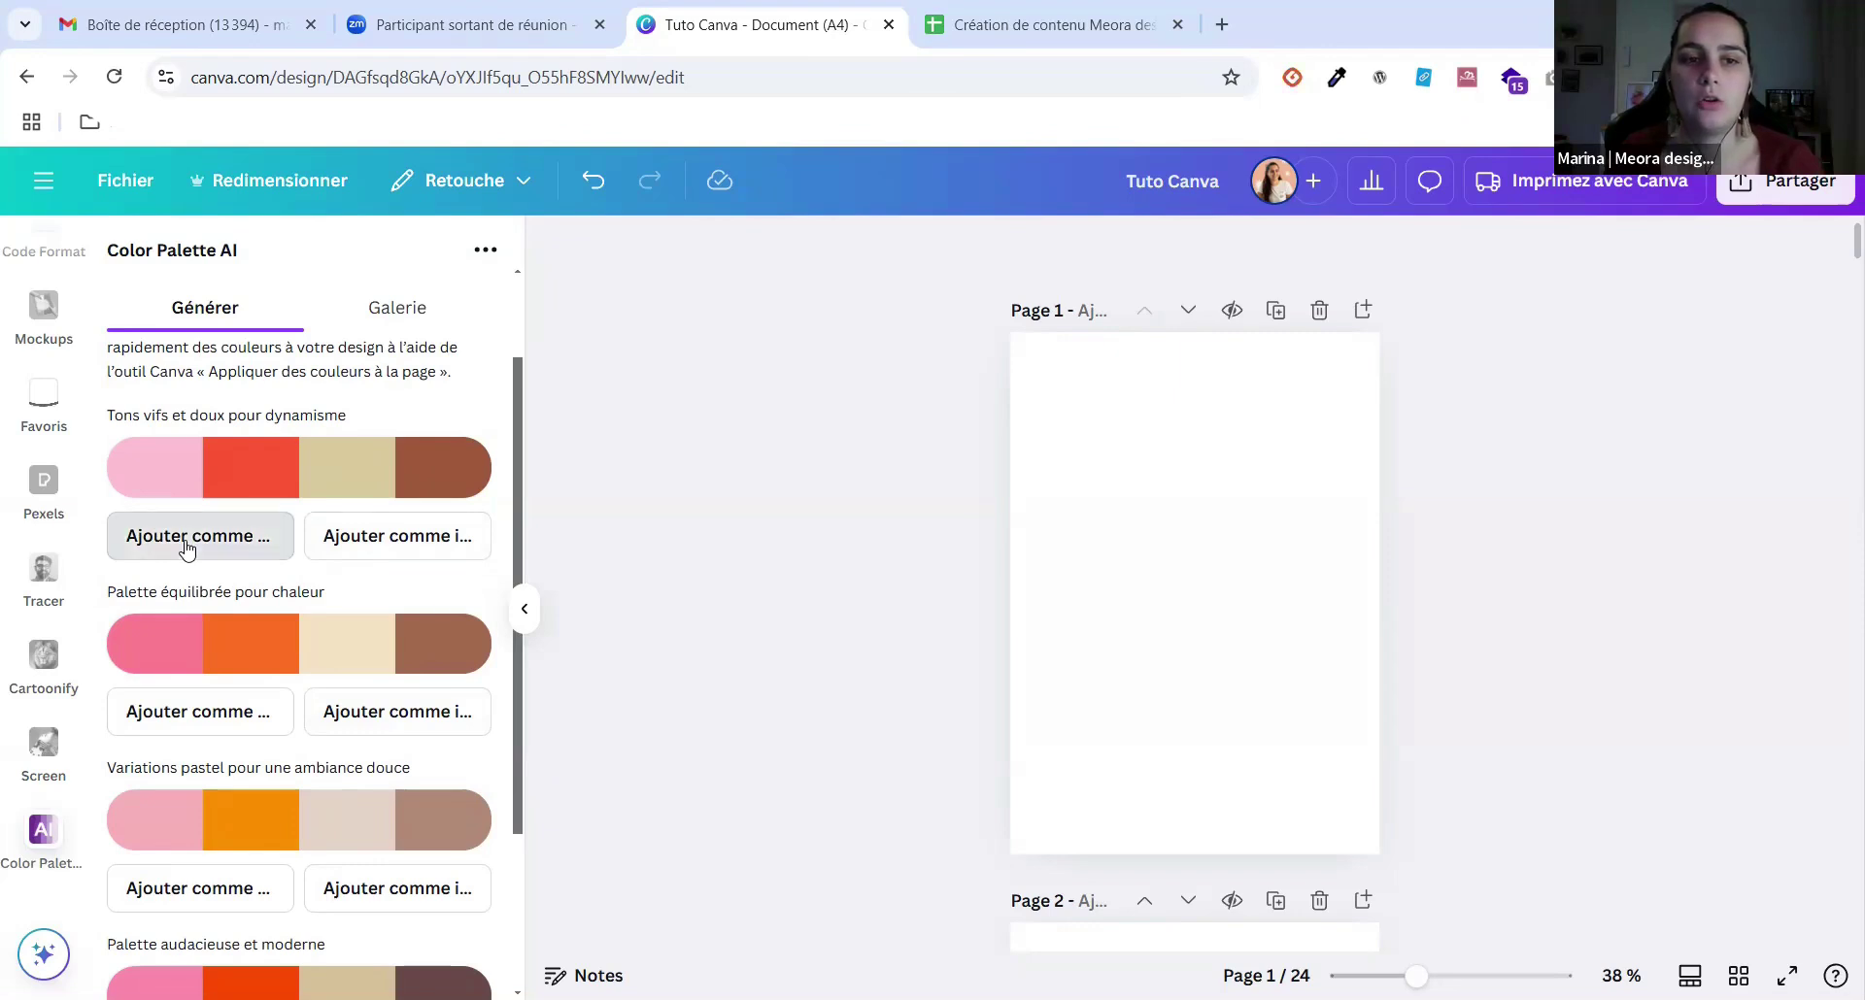
drag(1211, 657, 1216, 479)
click(1272, 496)
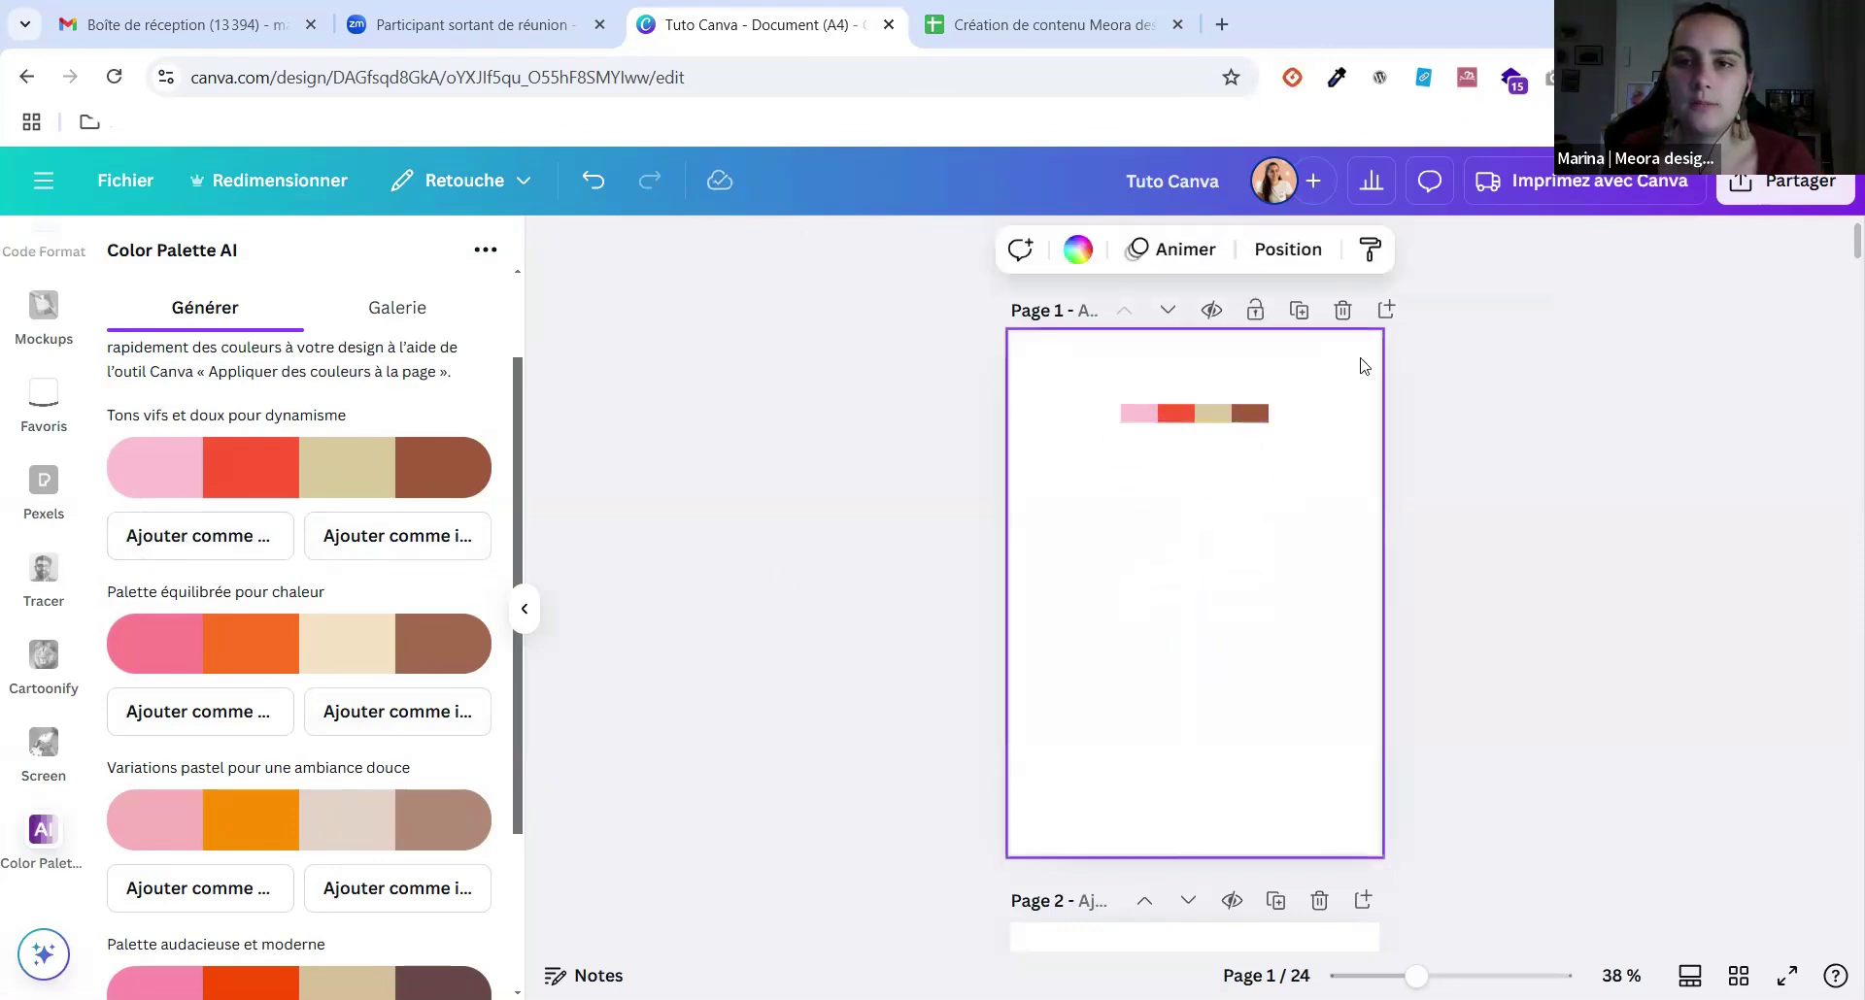
Insert a page after page 1 and place the palette "Variations pastel pour une ambiance douce" near its upper edge as SVG.
click(1385, 309)
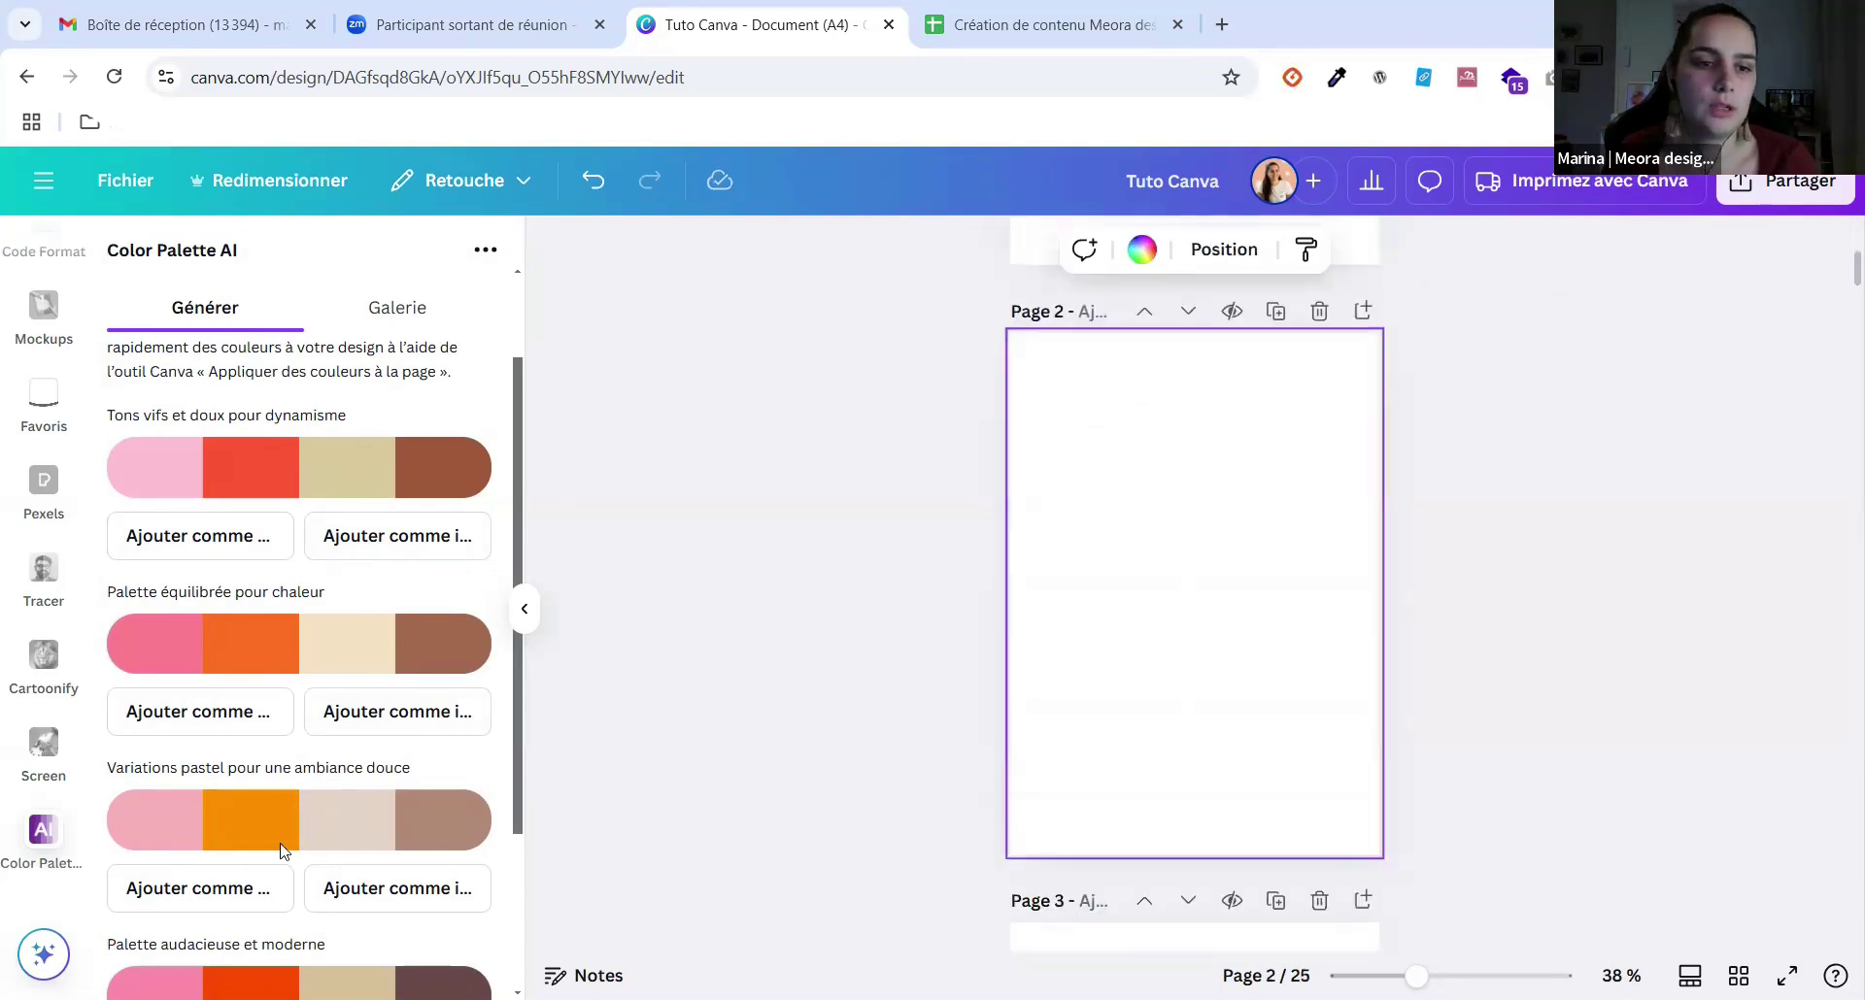
click(248, 886)
drag(1219, 660, 1217, 443)
click(1537, 486)
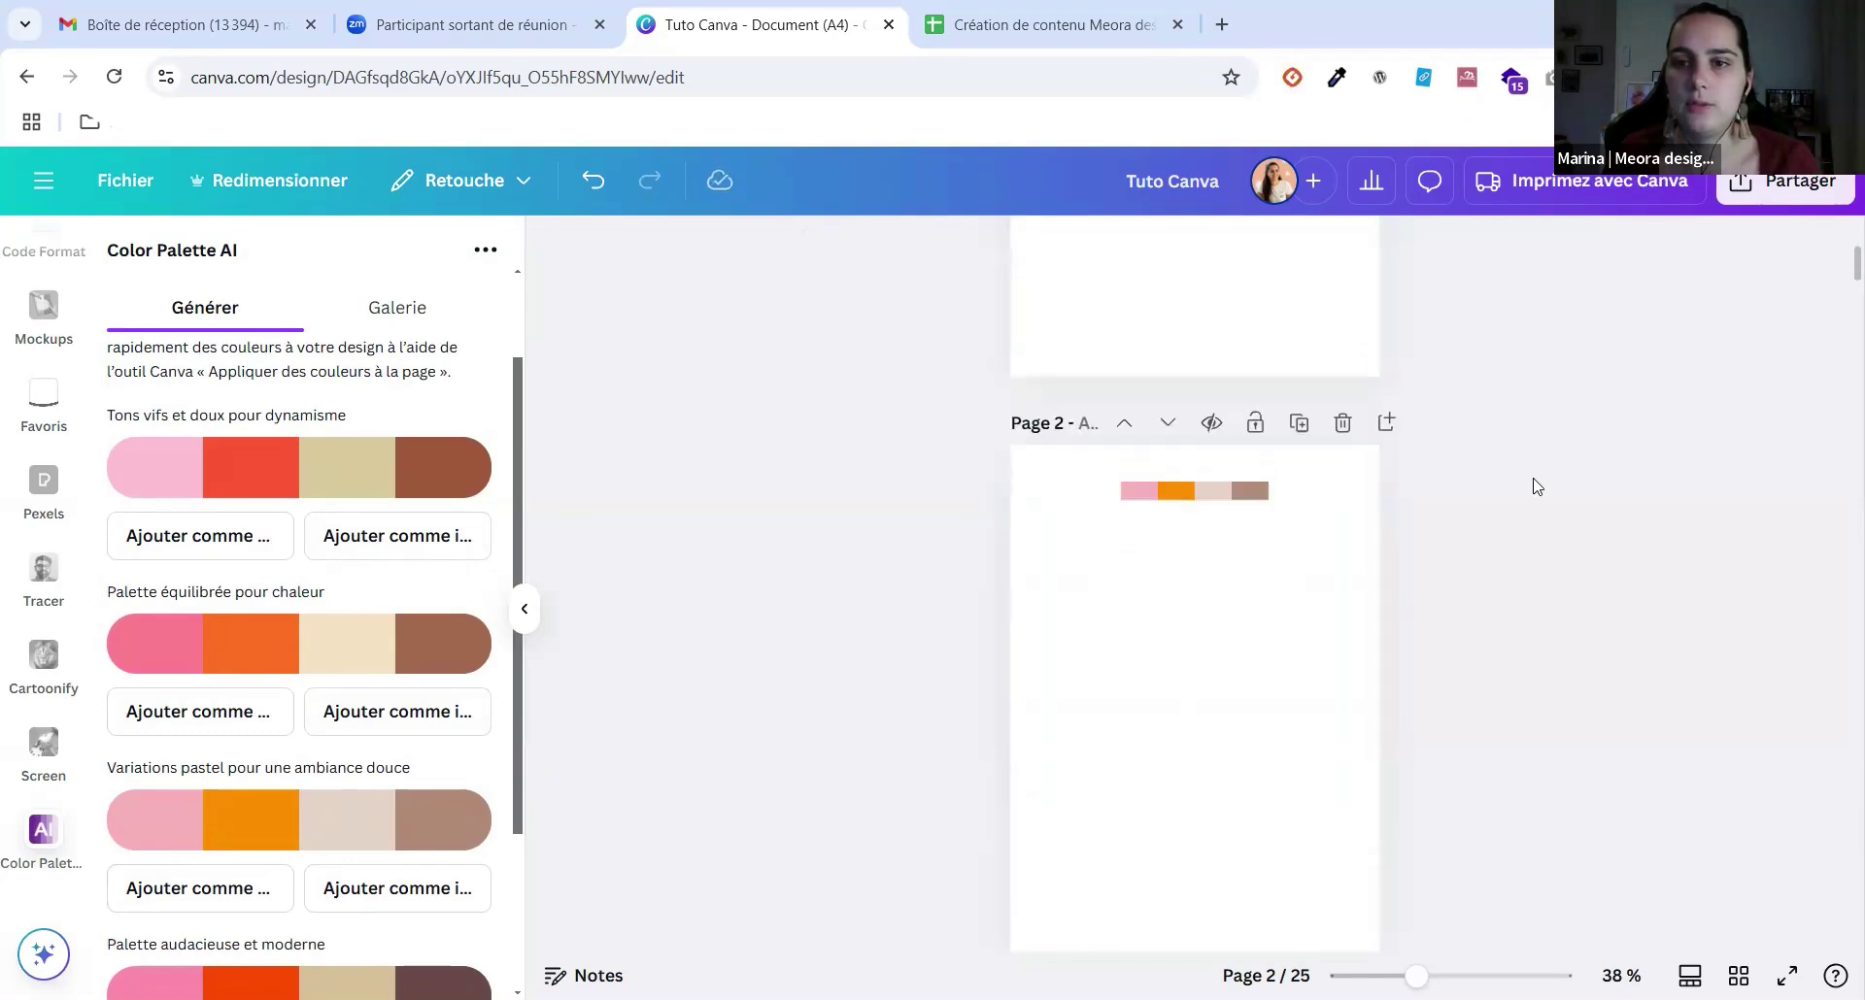
Apply the recently used template "Retro Collection Launch" to page 1.
scroll(1535, 484, up, 5)
click(1208, 416)
click(1168, 514)
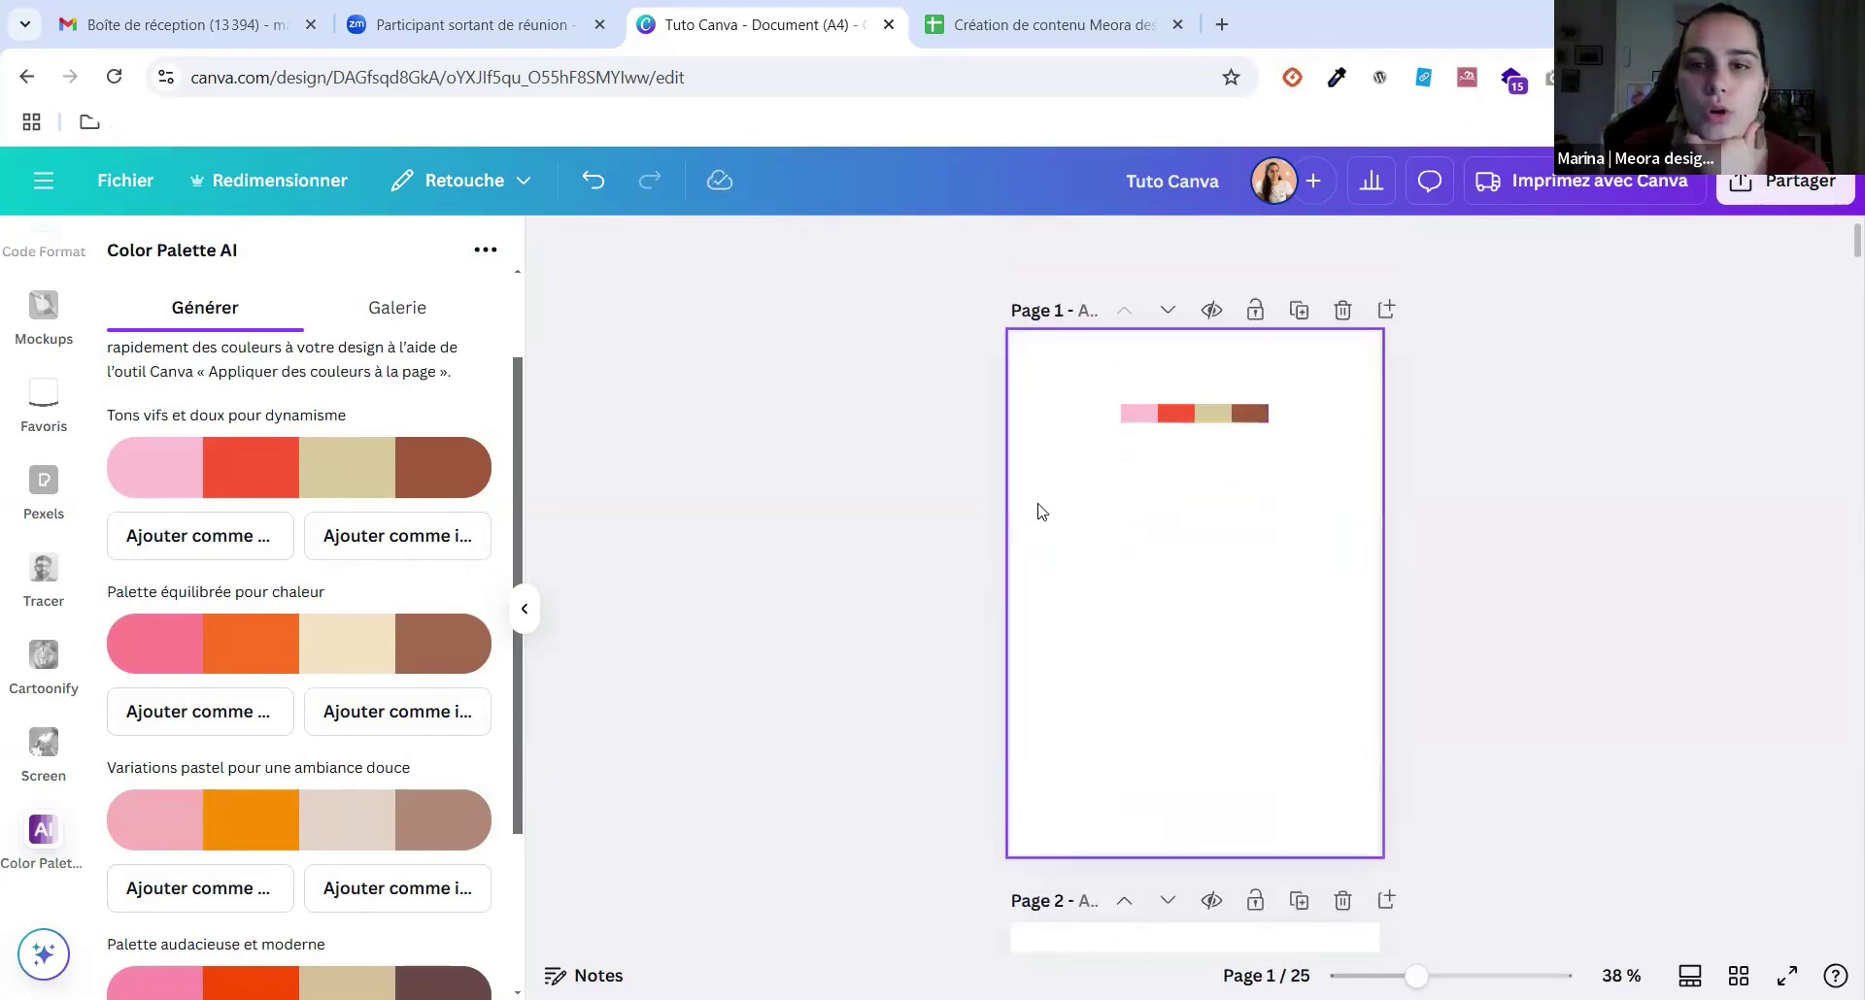
scroll(1039, 511, down, 1)
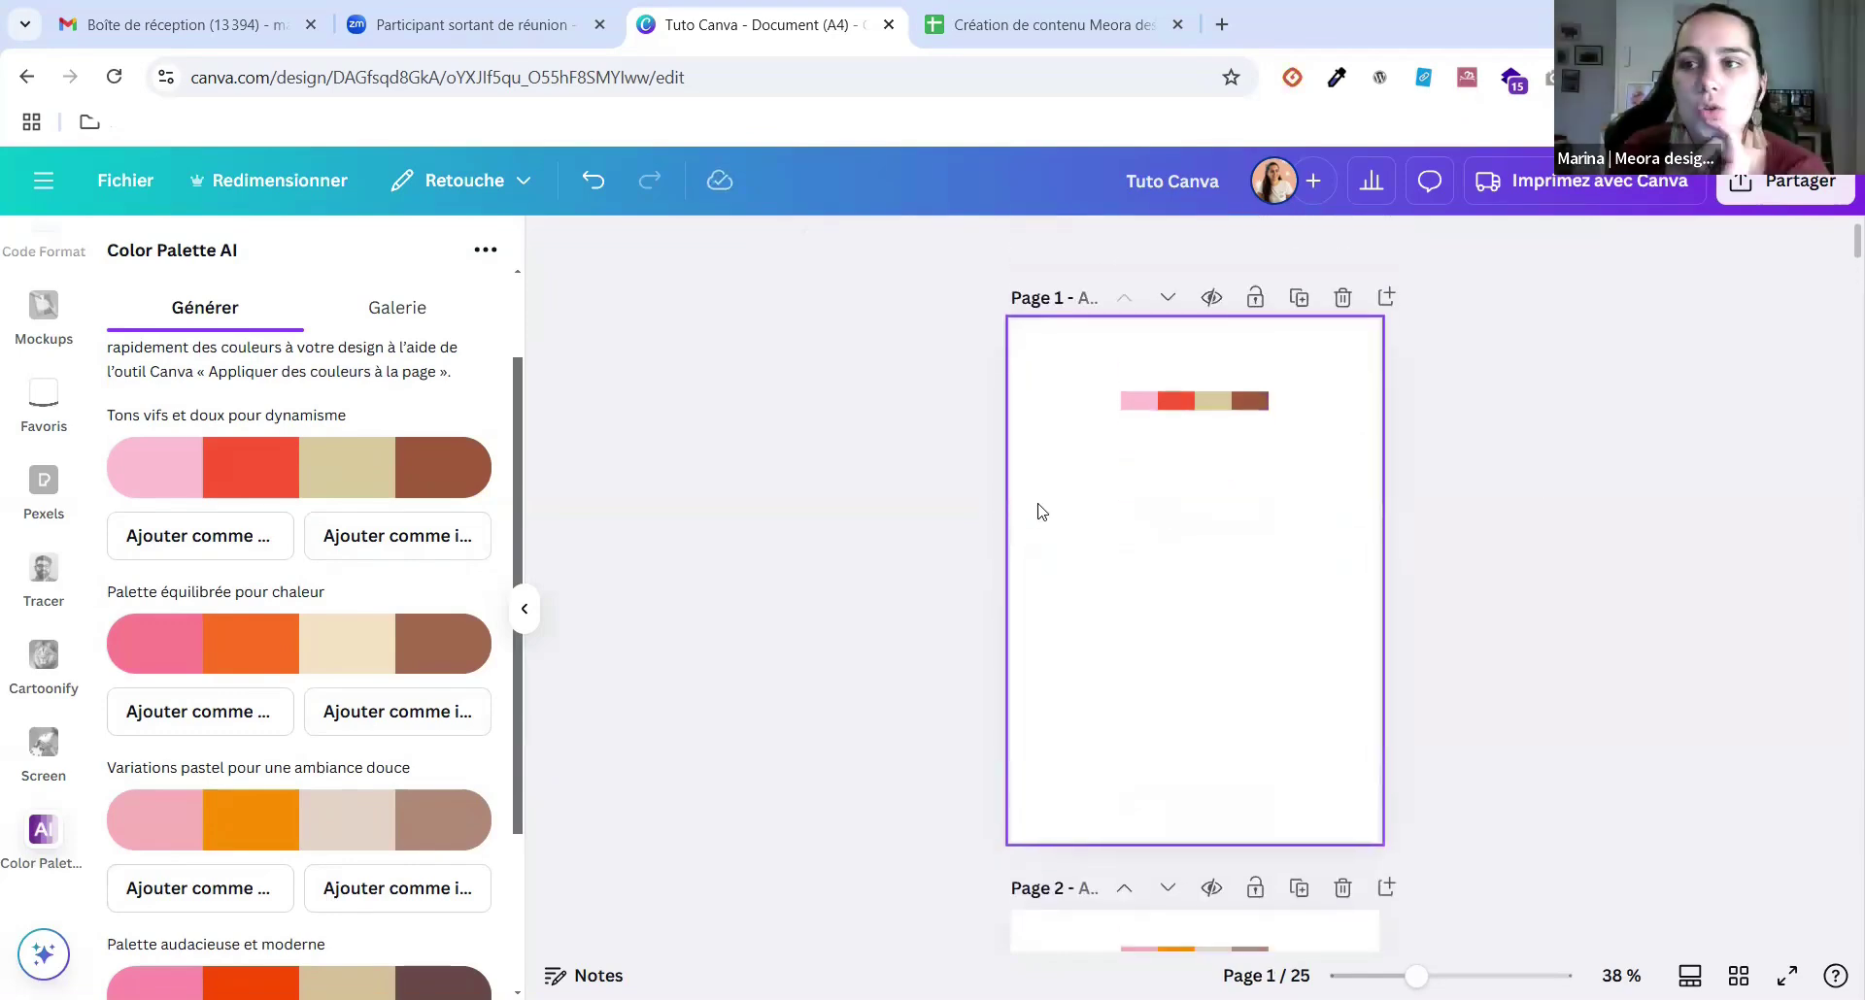
click(930, 533)
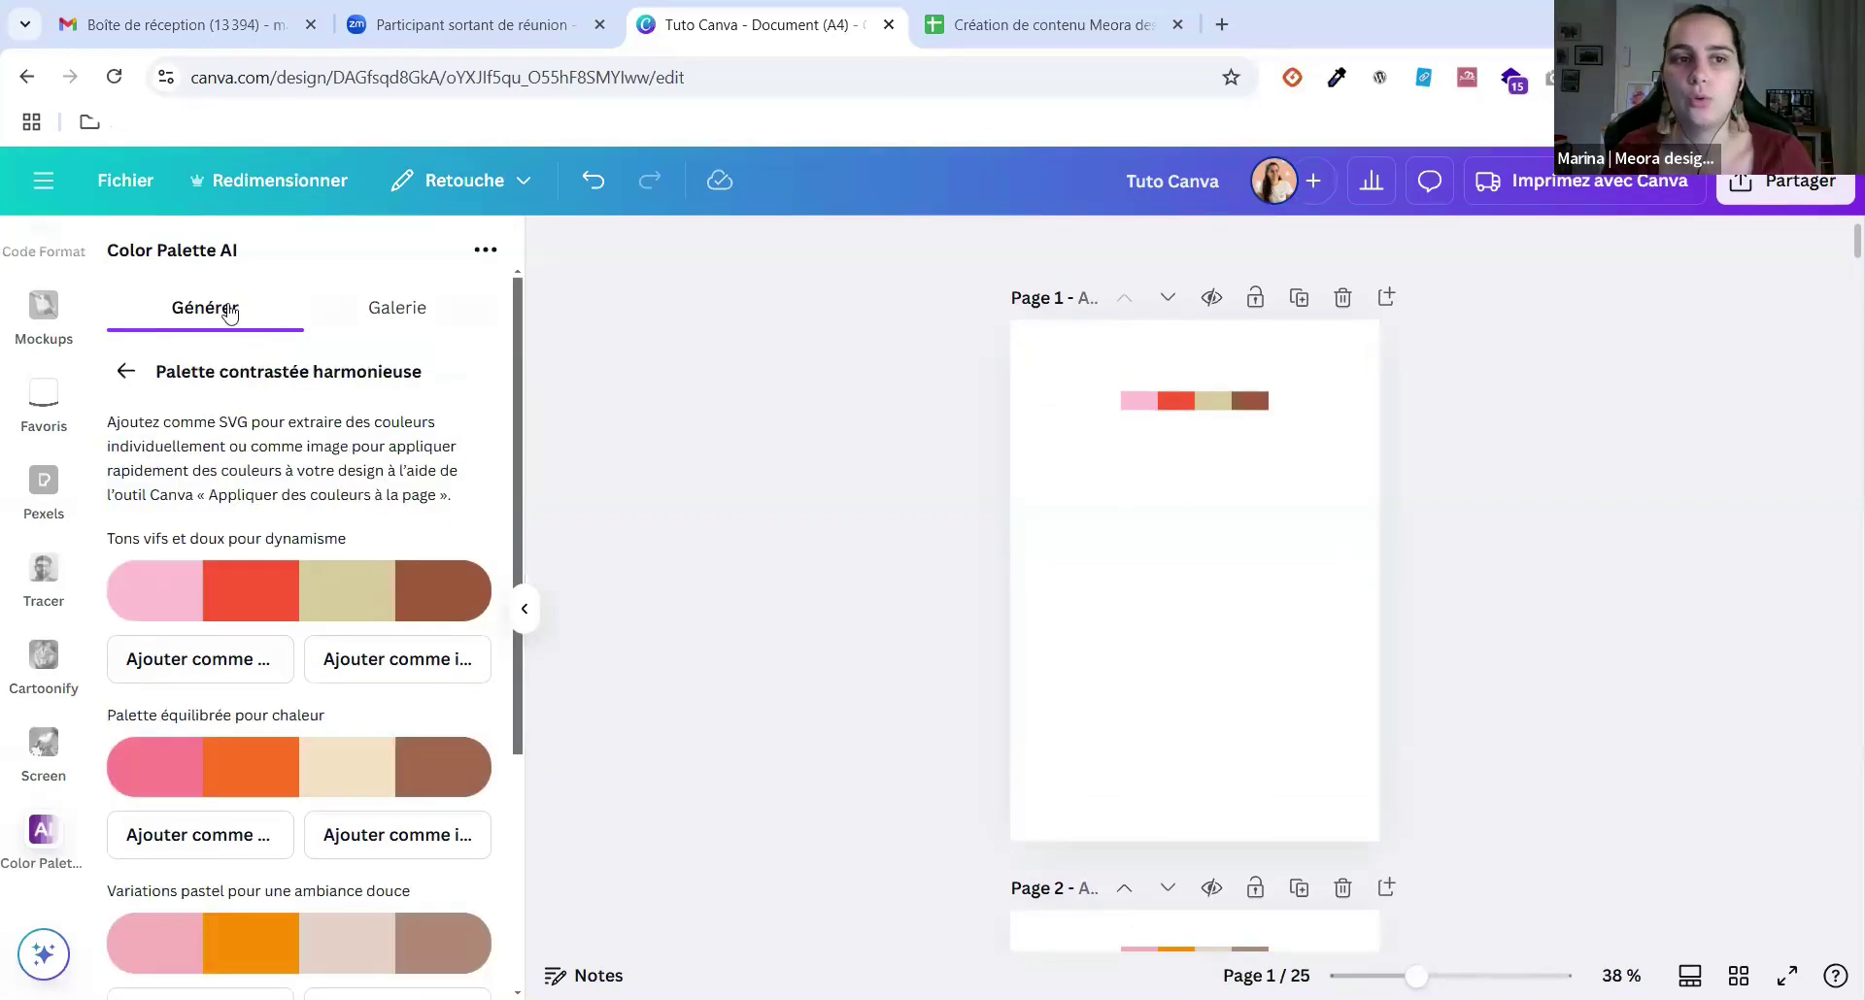
scroll(48, 364, up, 5)
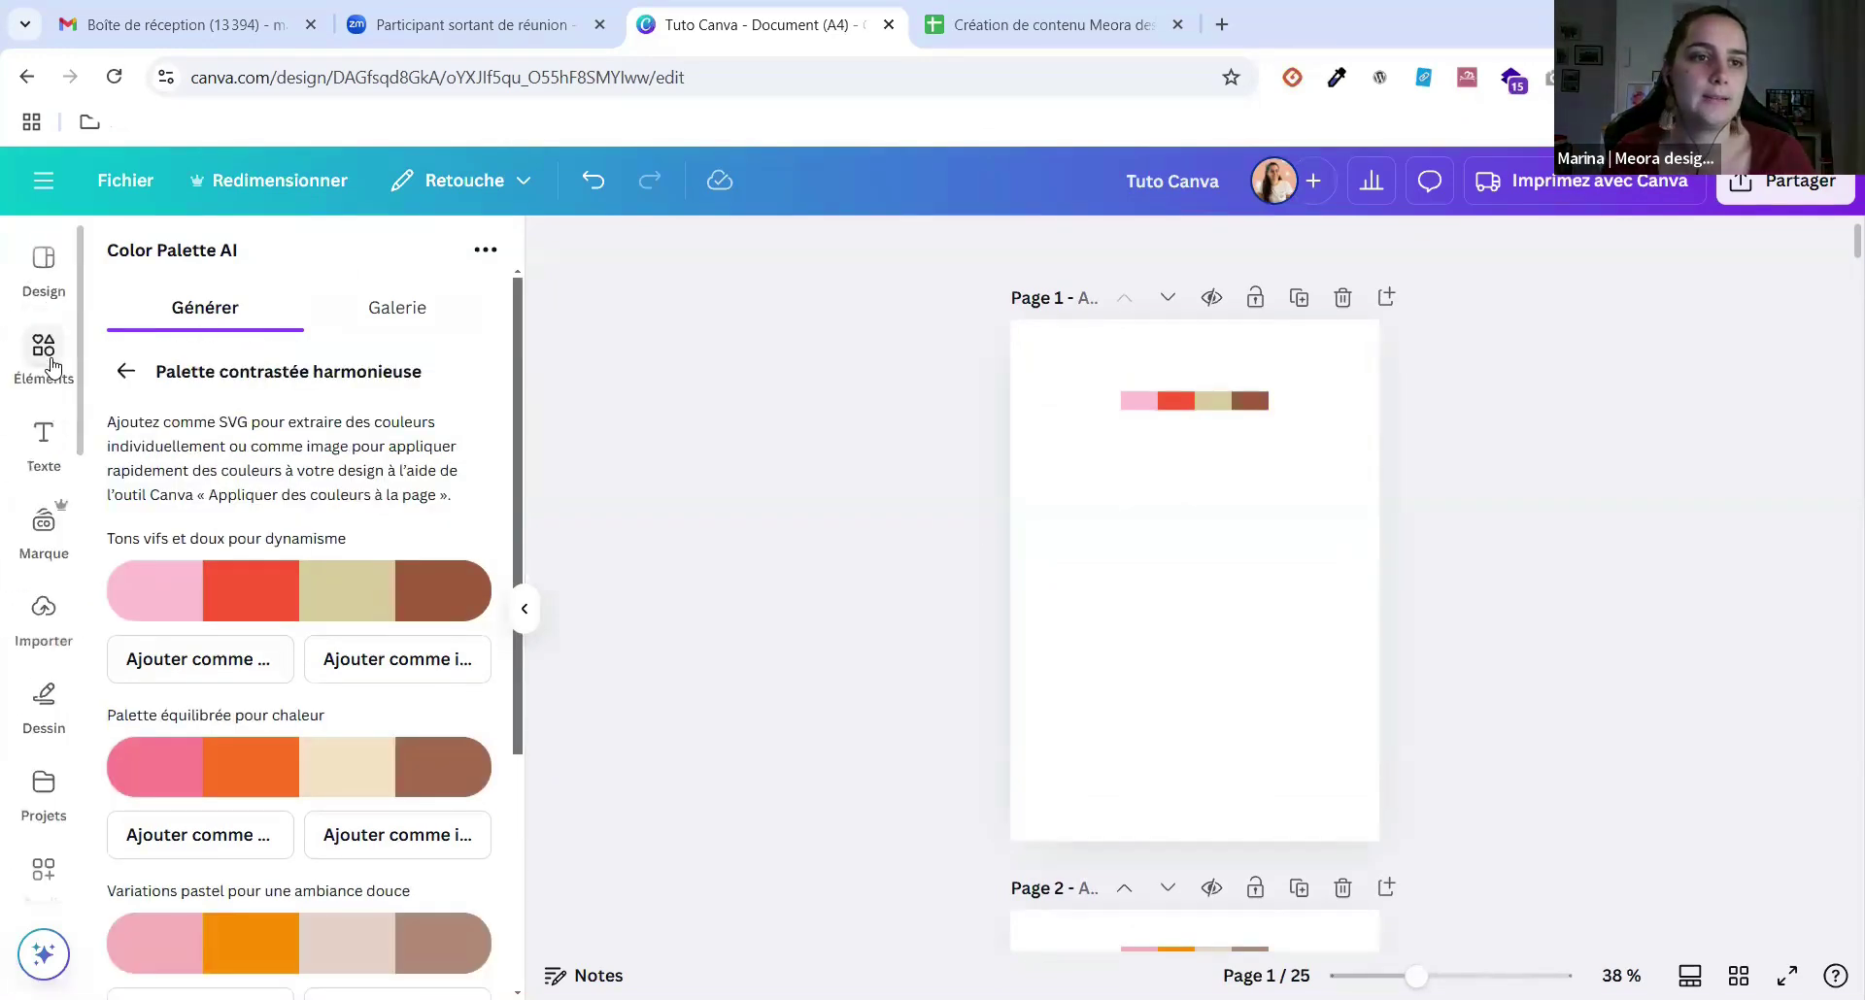
click(44, 268)
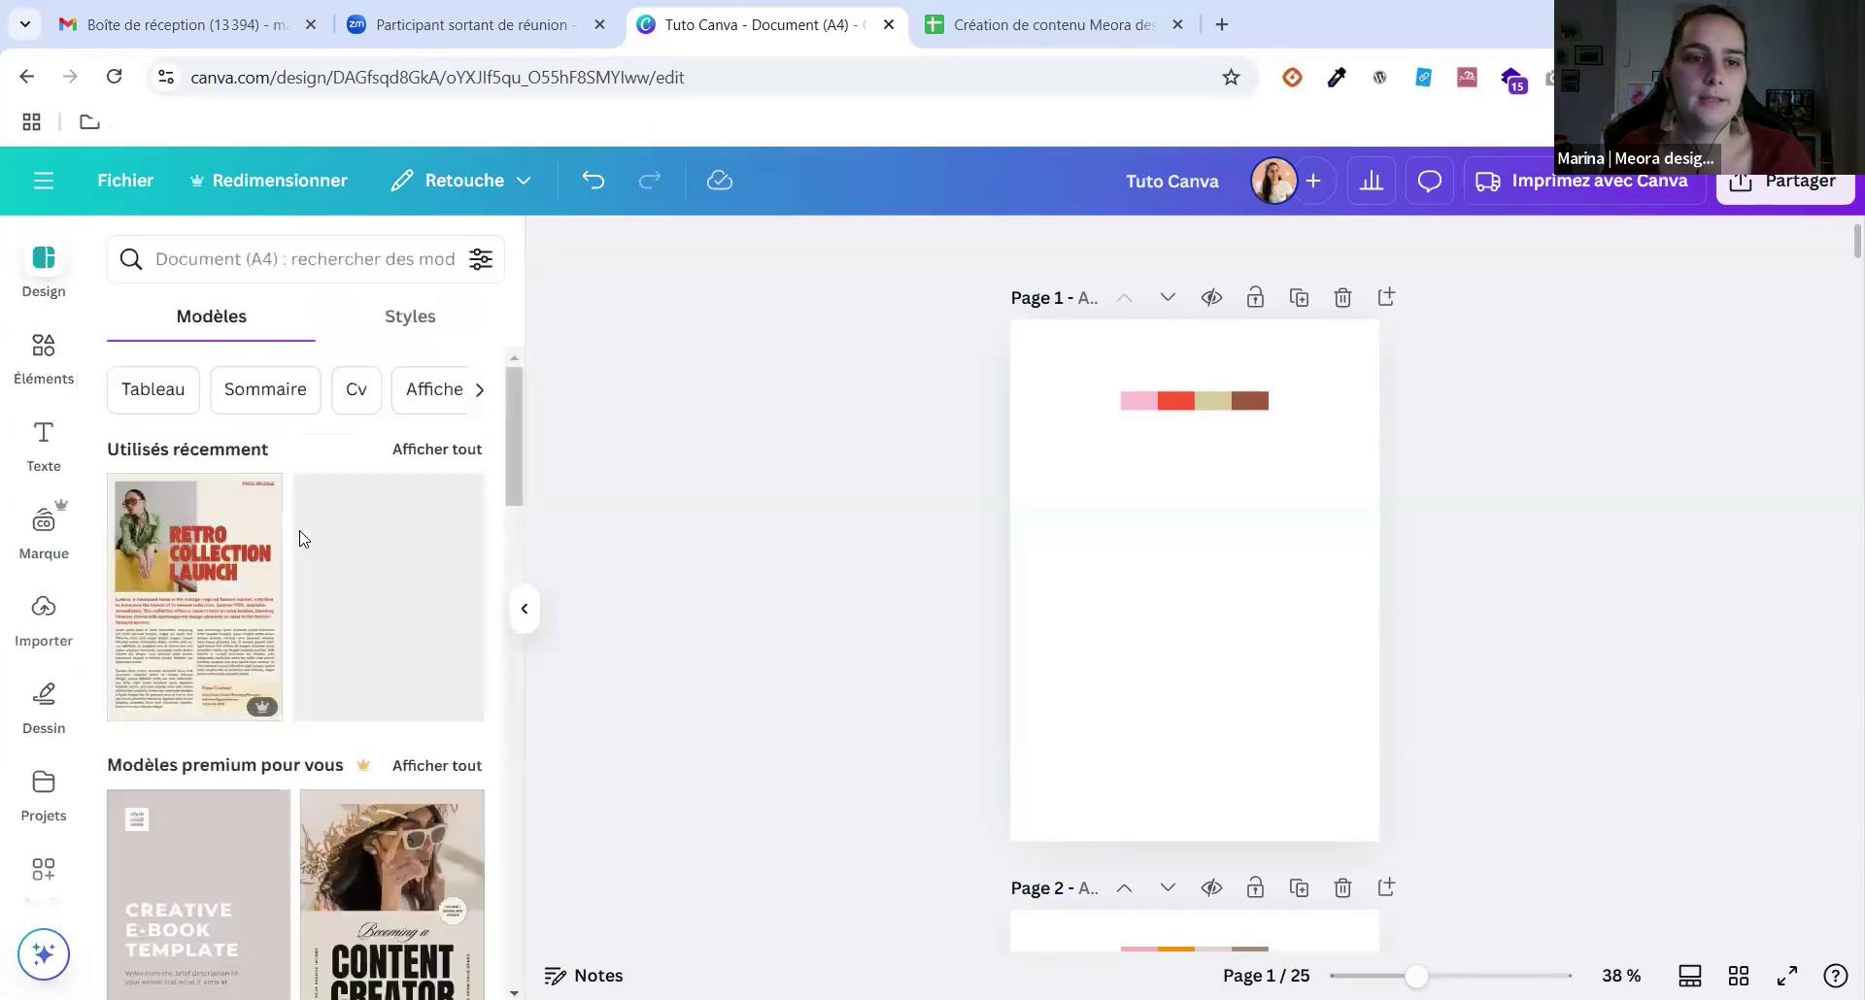
scroll(298, 760, down, 15)
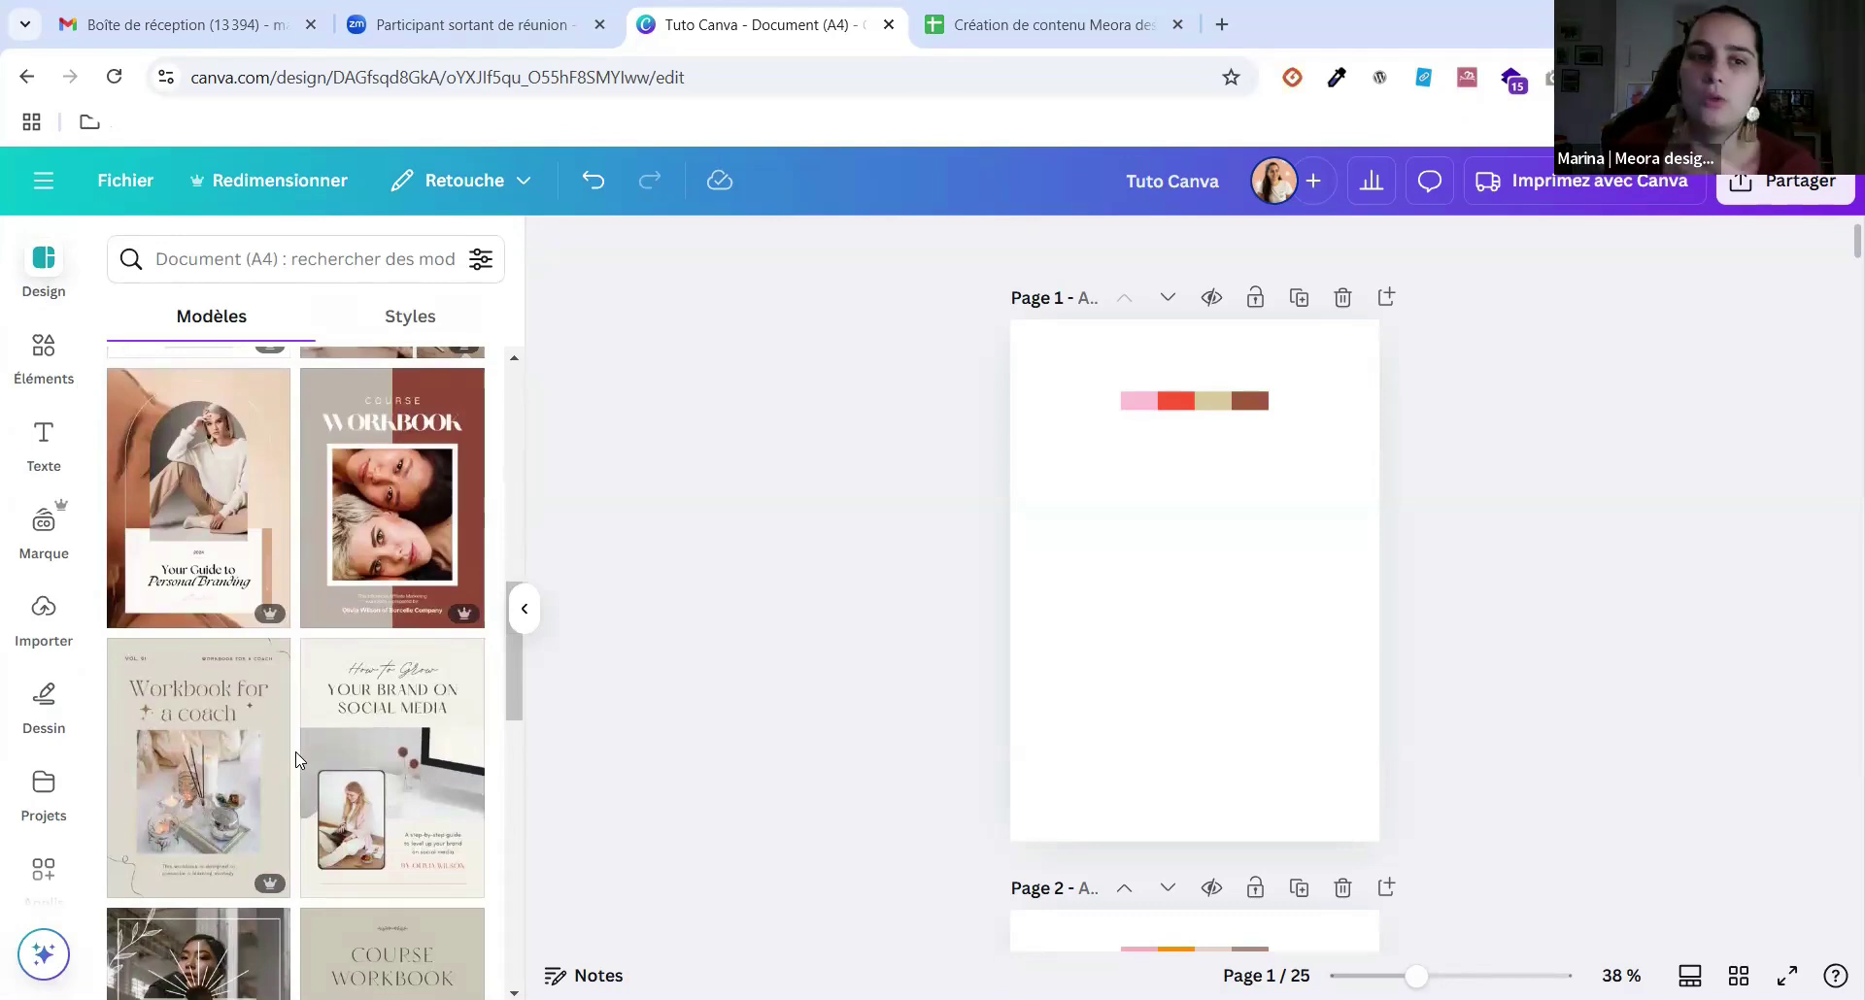
scroll(298, 761, up, 12)
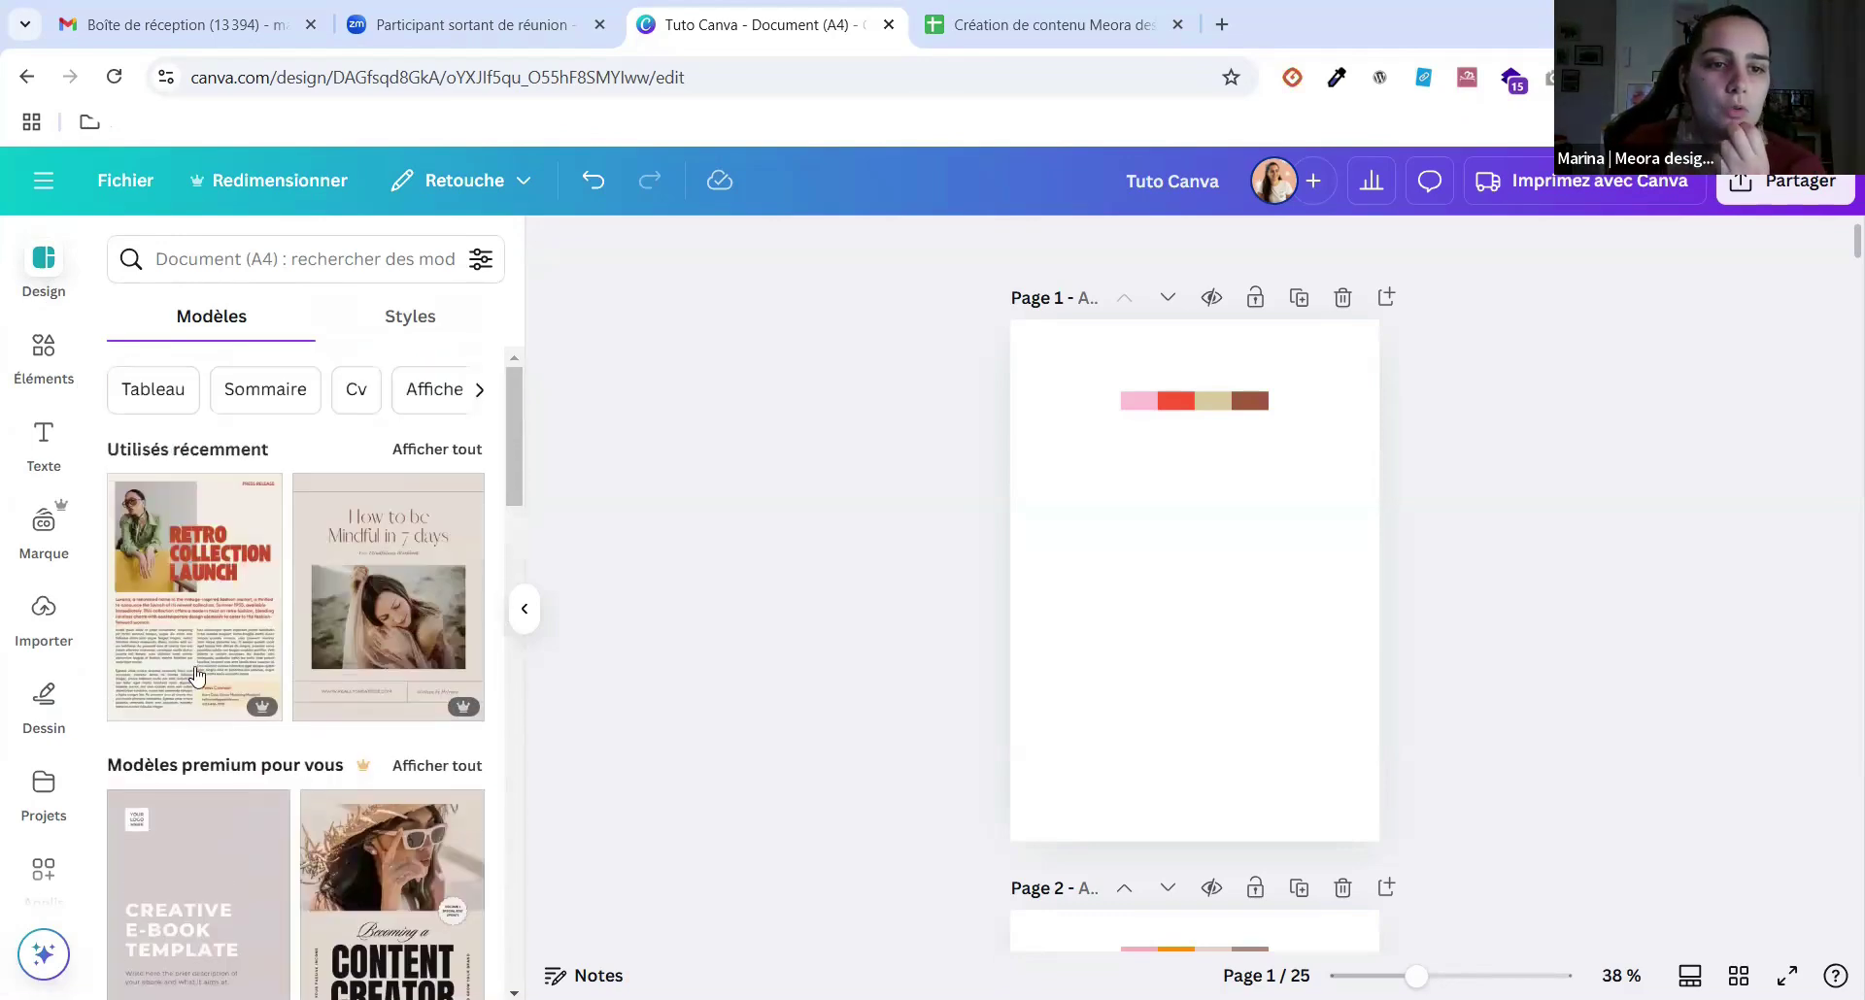
click(188, 622)
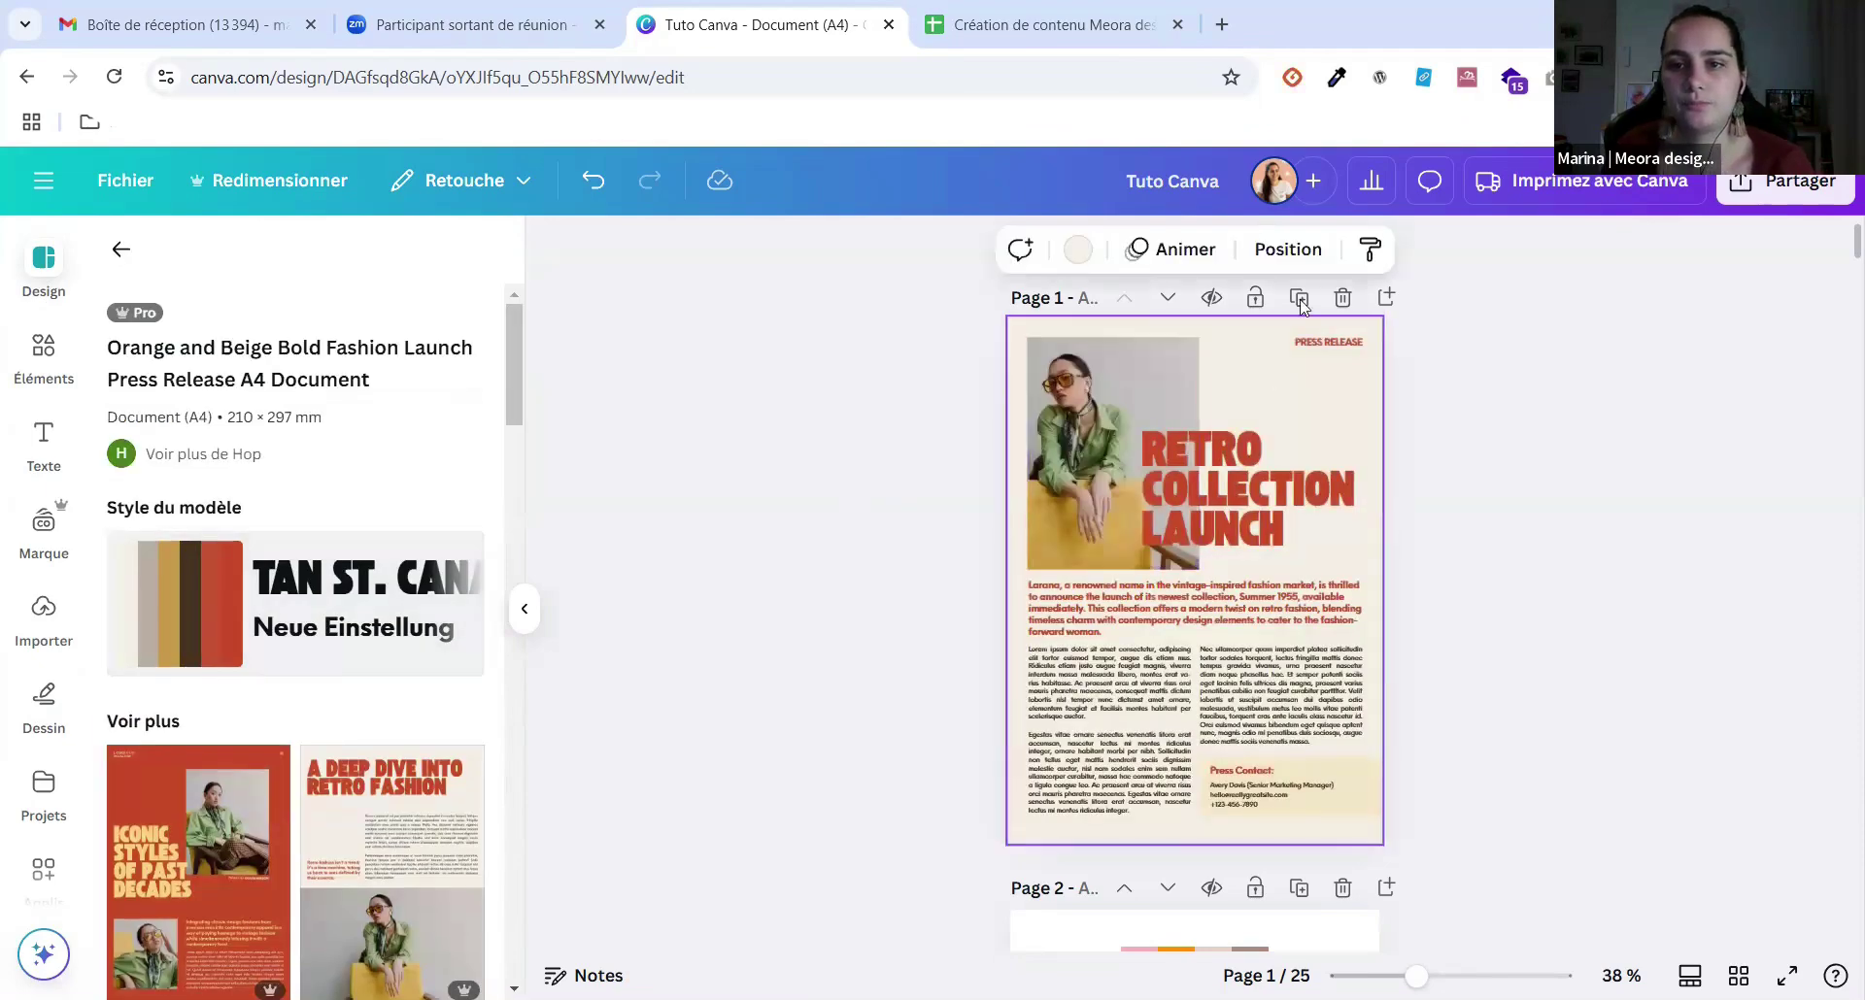
click(909, 459)
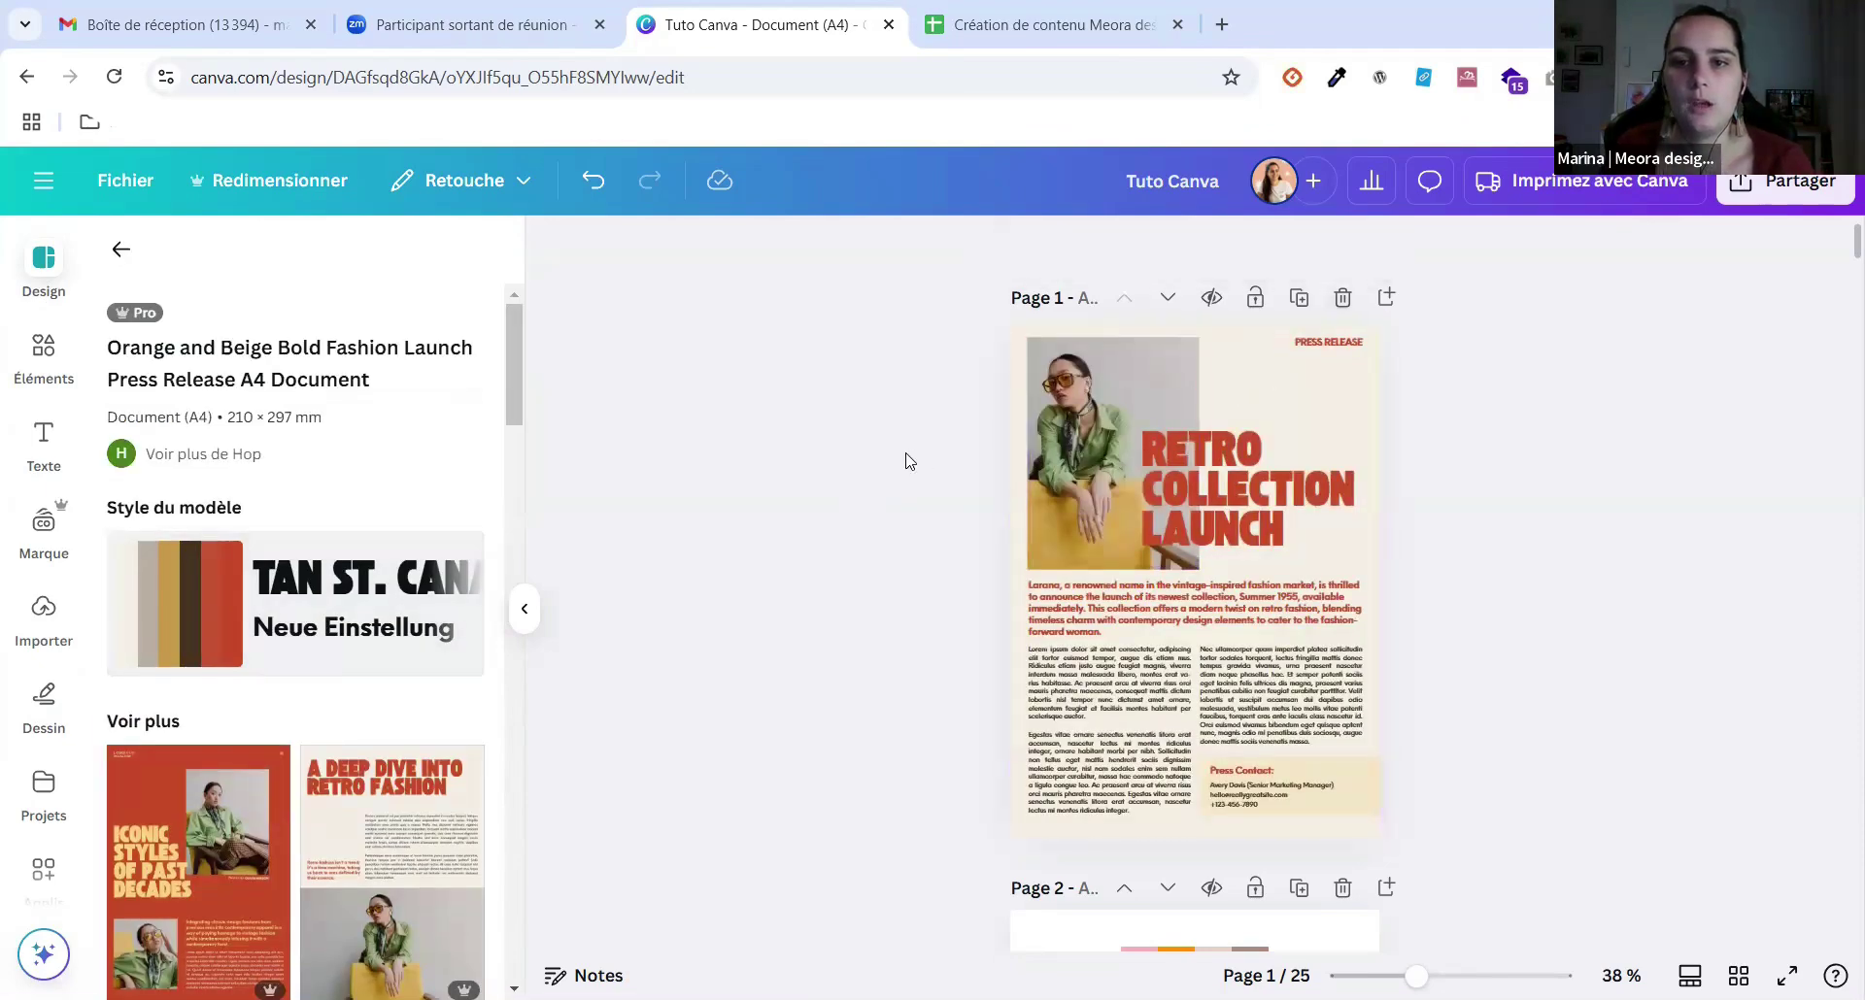
Add the Color Palette AI palette "Tons vifs et doux pour dynamisme" to page 1 as SVG and place it beneath "PRESS RELEASE".
scroll(905, 460, down, 1)
scroll(908, 462, down, 1)
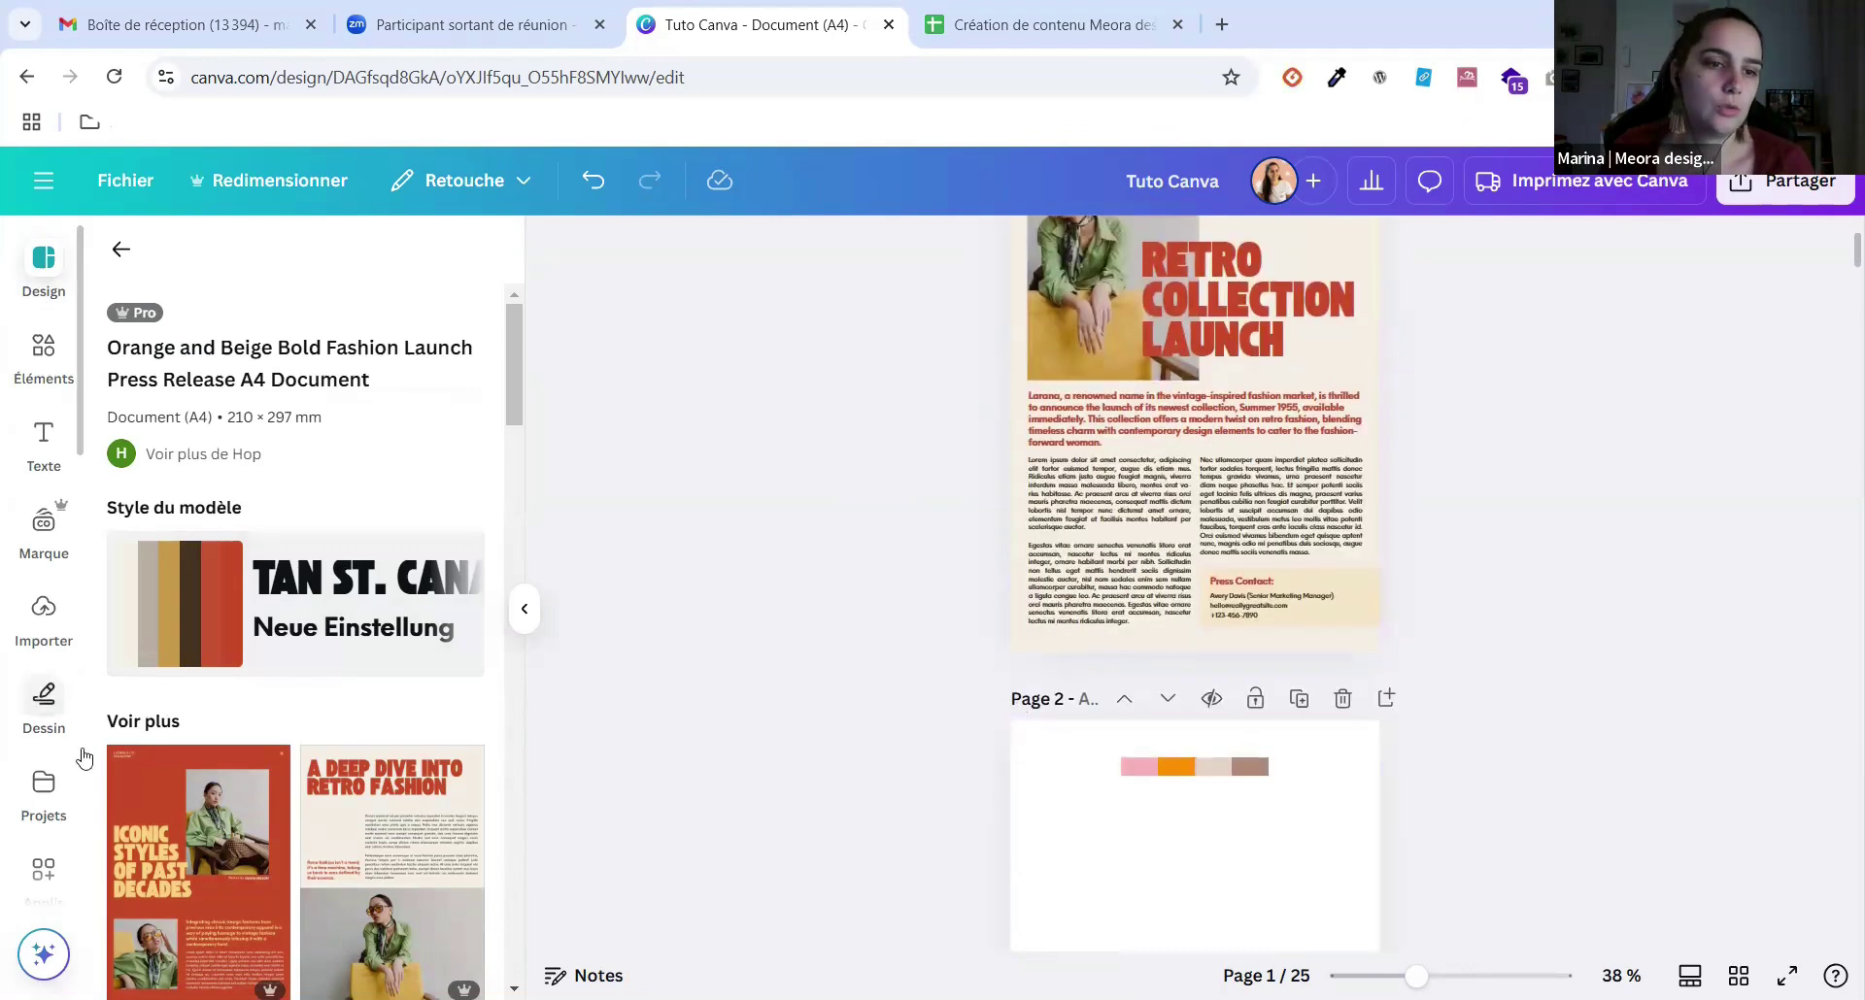
click(44, 869)
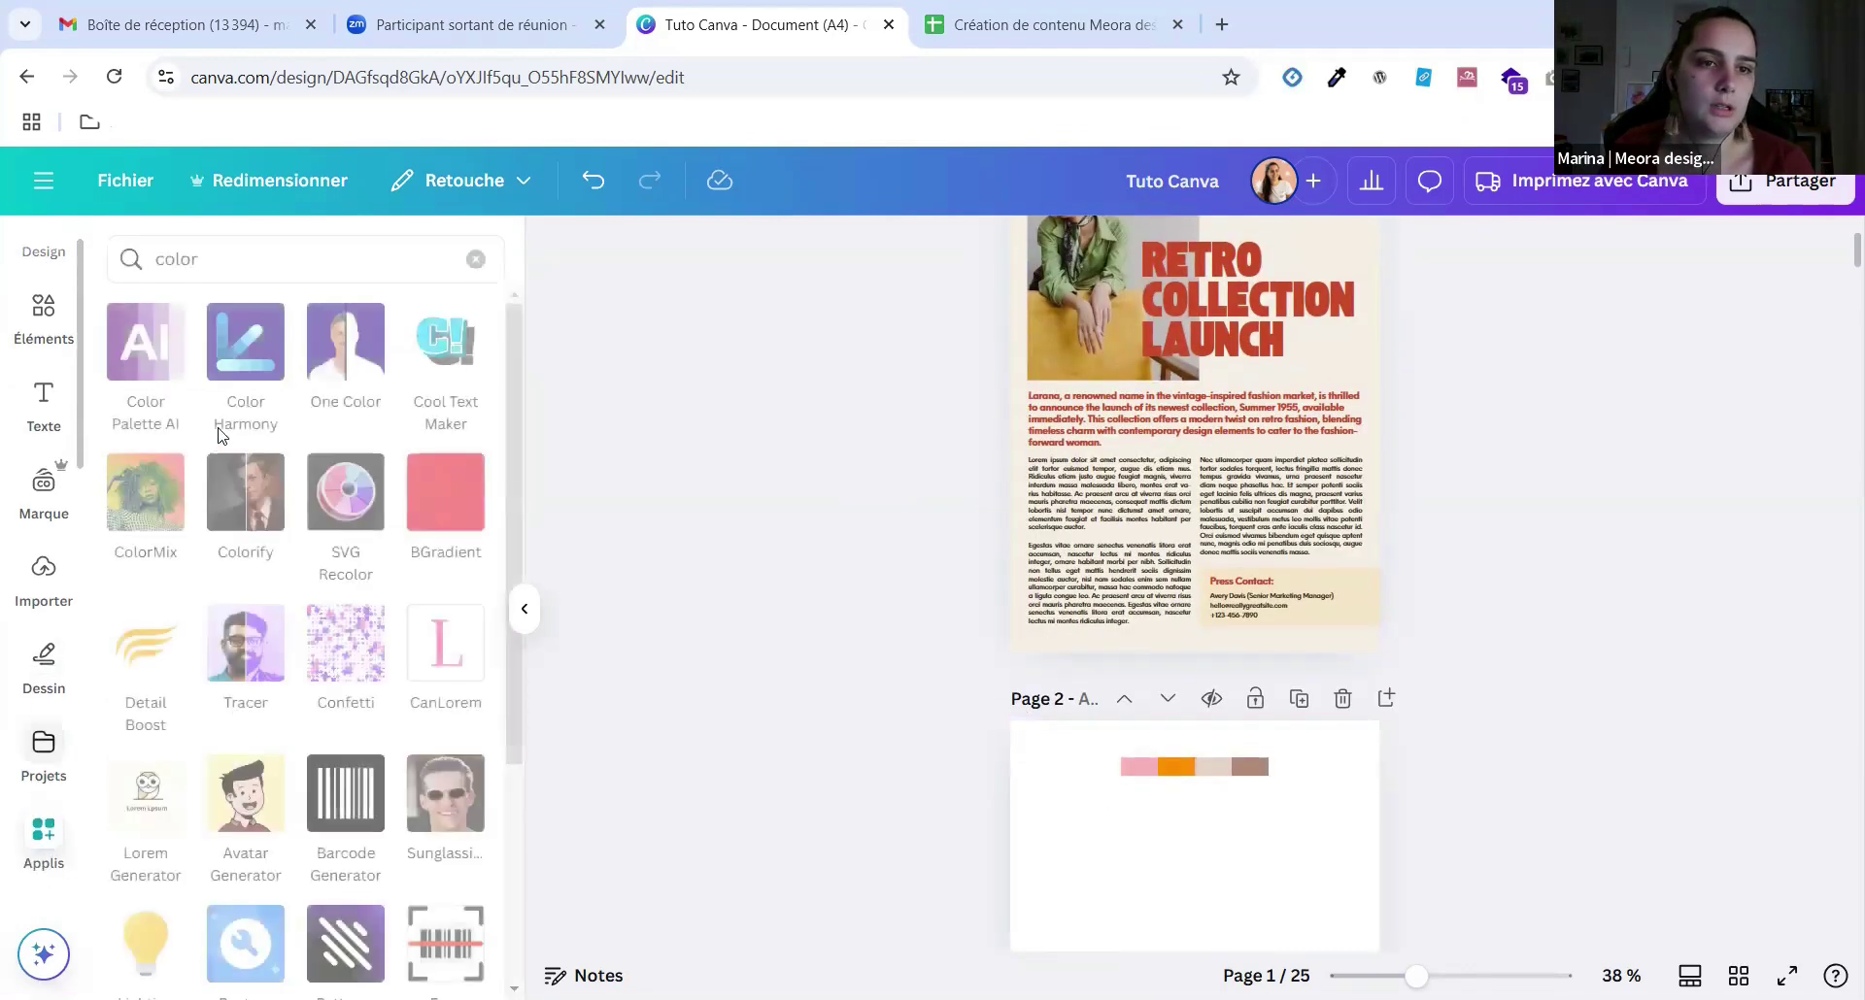
click(173, 344)
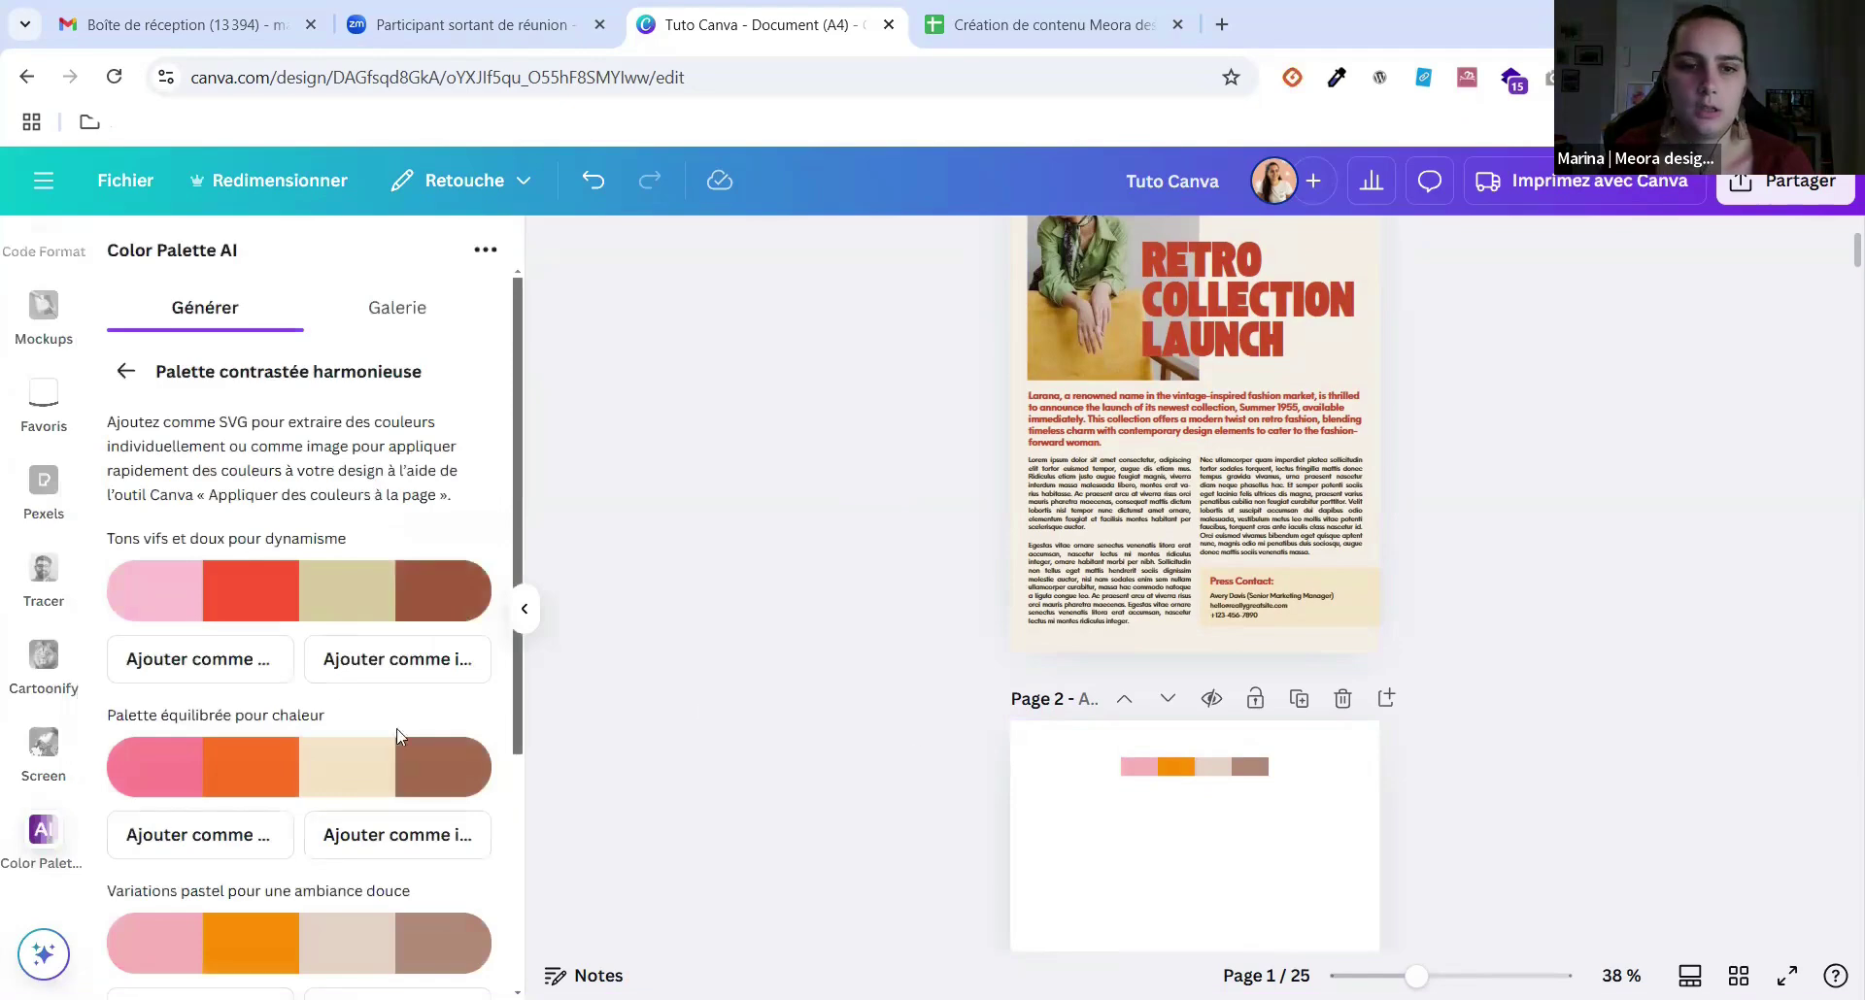
click(234, 673)
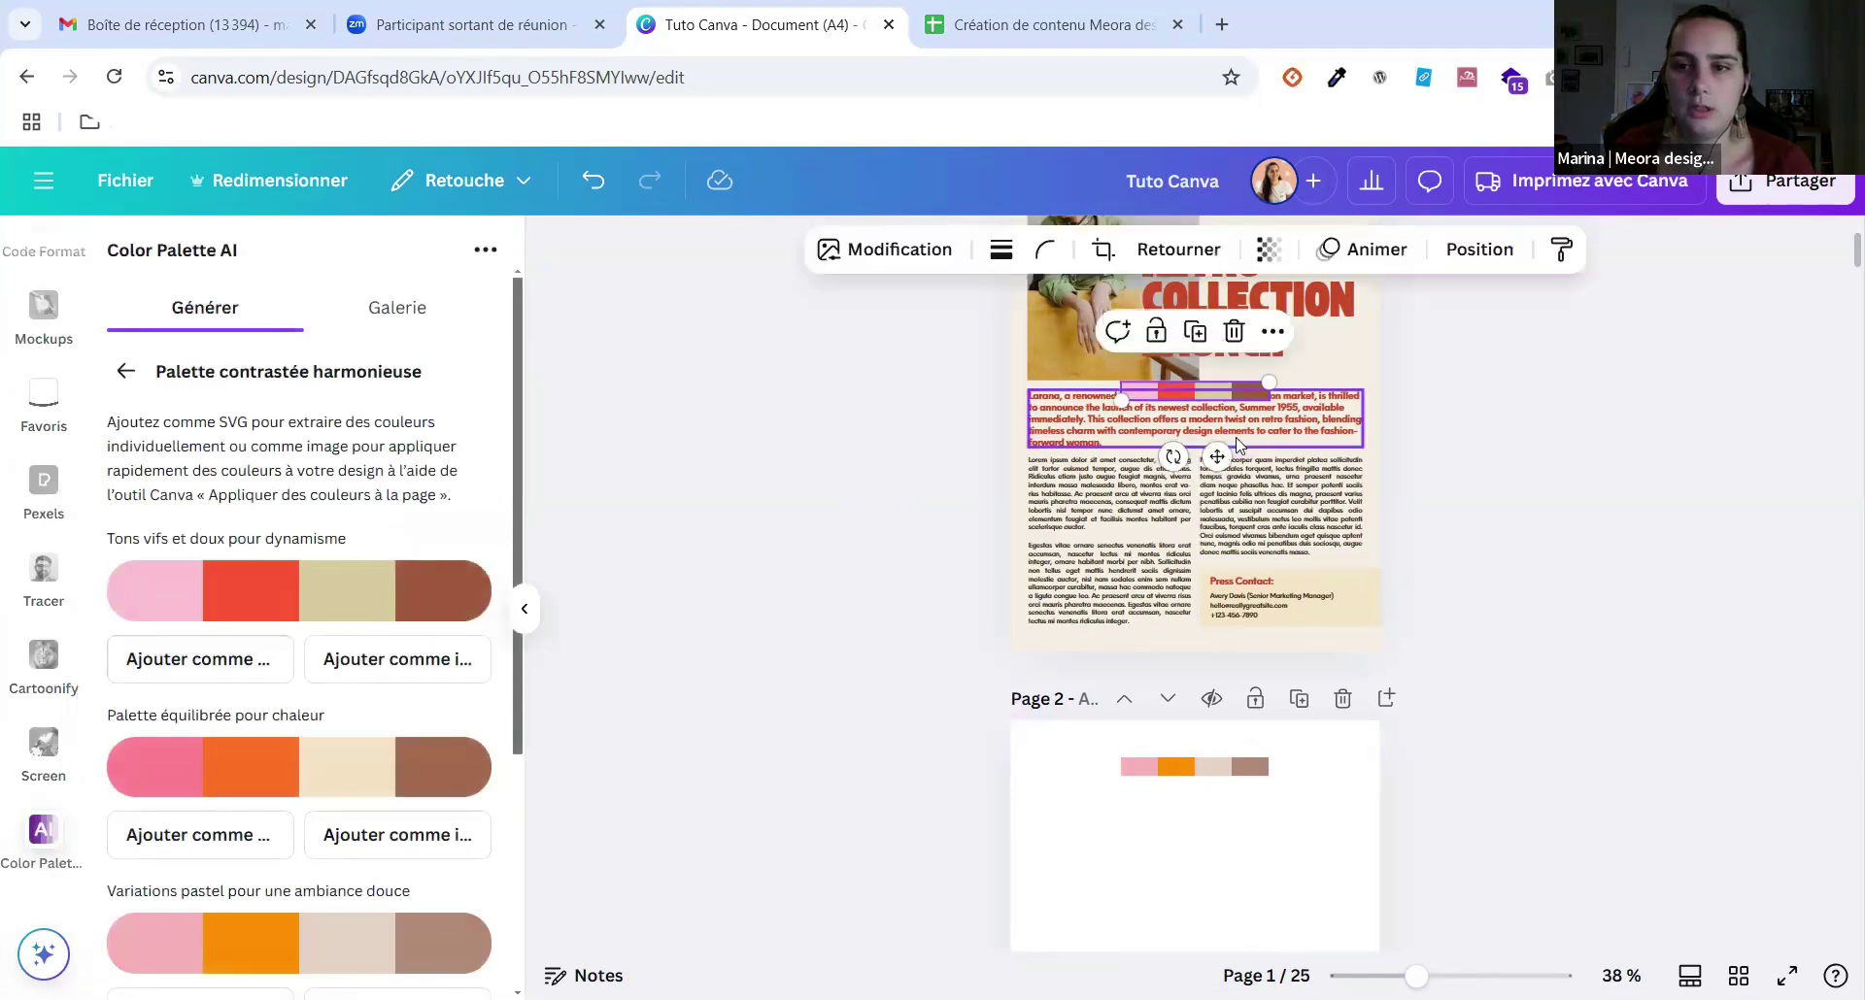
scroll(1204, 486, up, 1)
scroll(1226, 520, up, 1)
drag(1217, 635, 1299, 424)
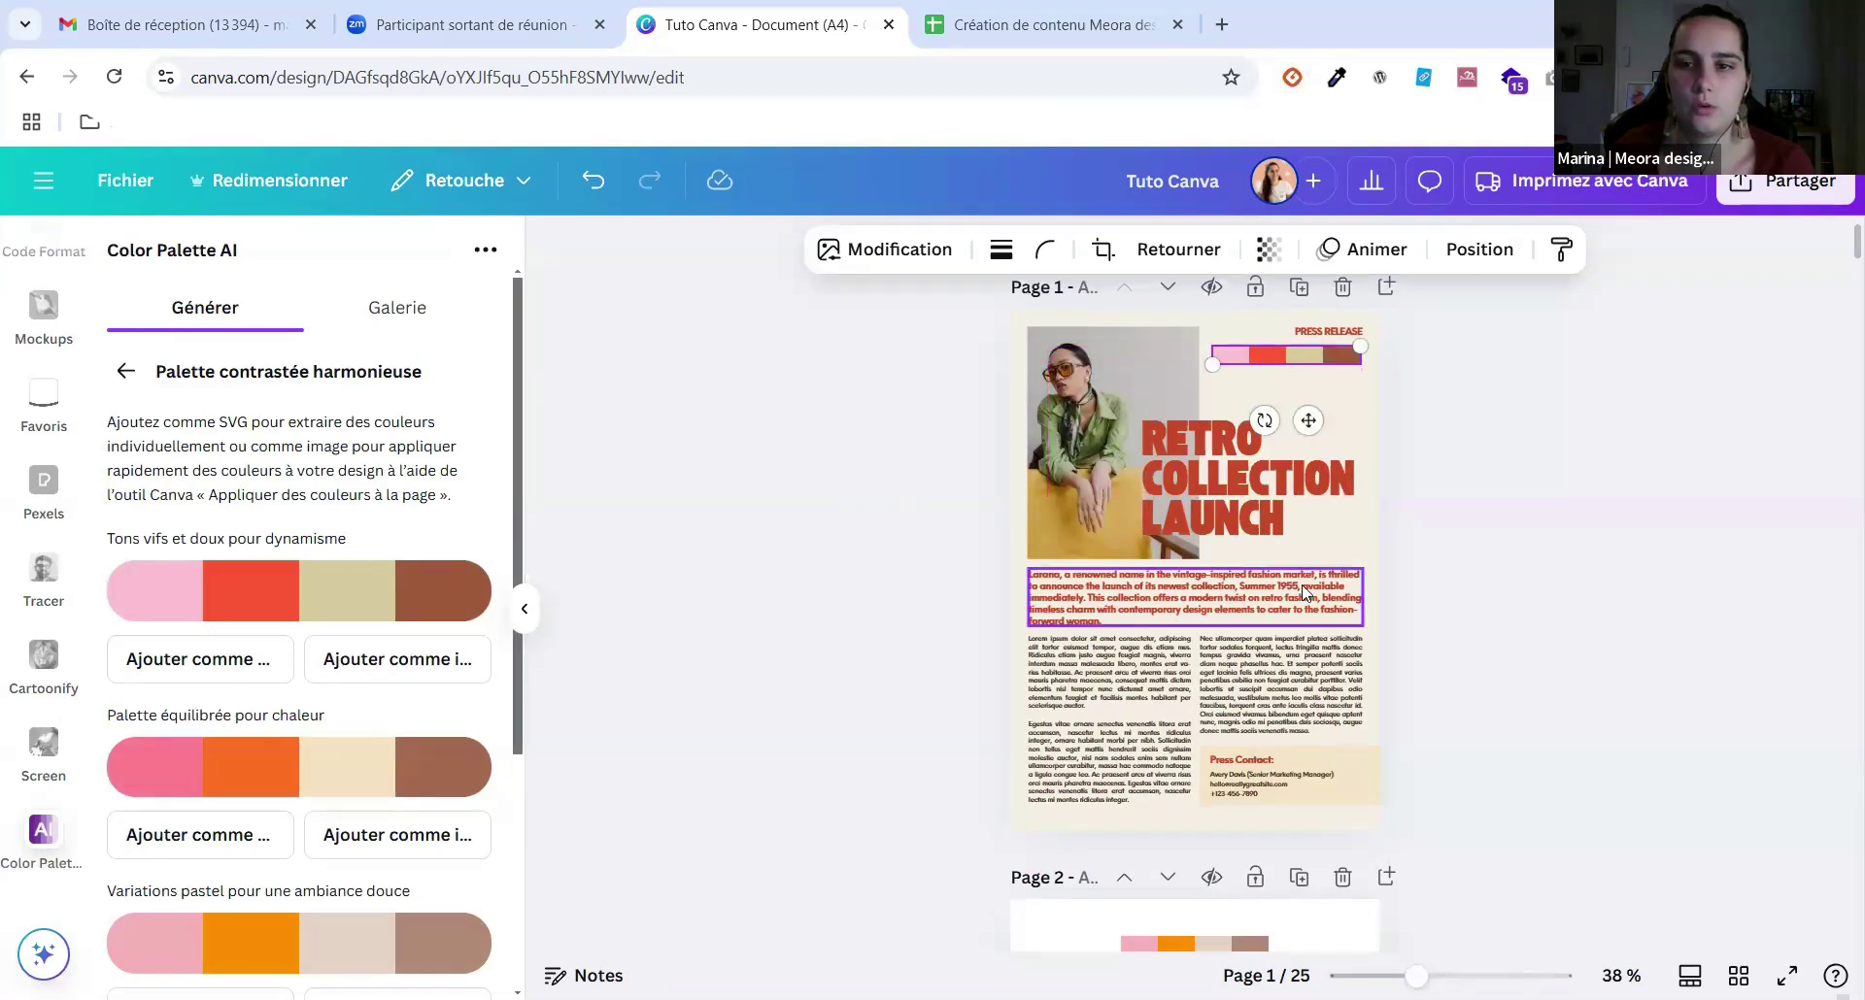
Apply the same "Retro Collection Launch" template to page 2.
scroll(1301, 584, down, 1)
scroll(1301, 585, down, 2)
click(1132, 709)
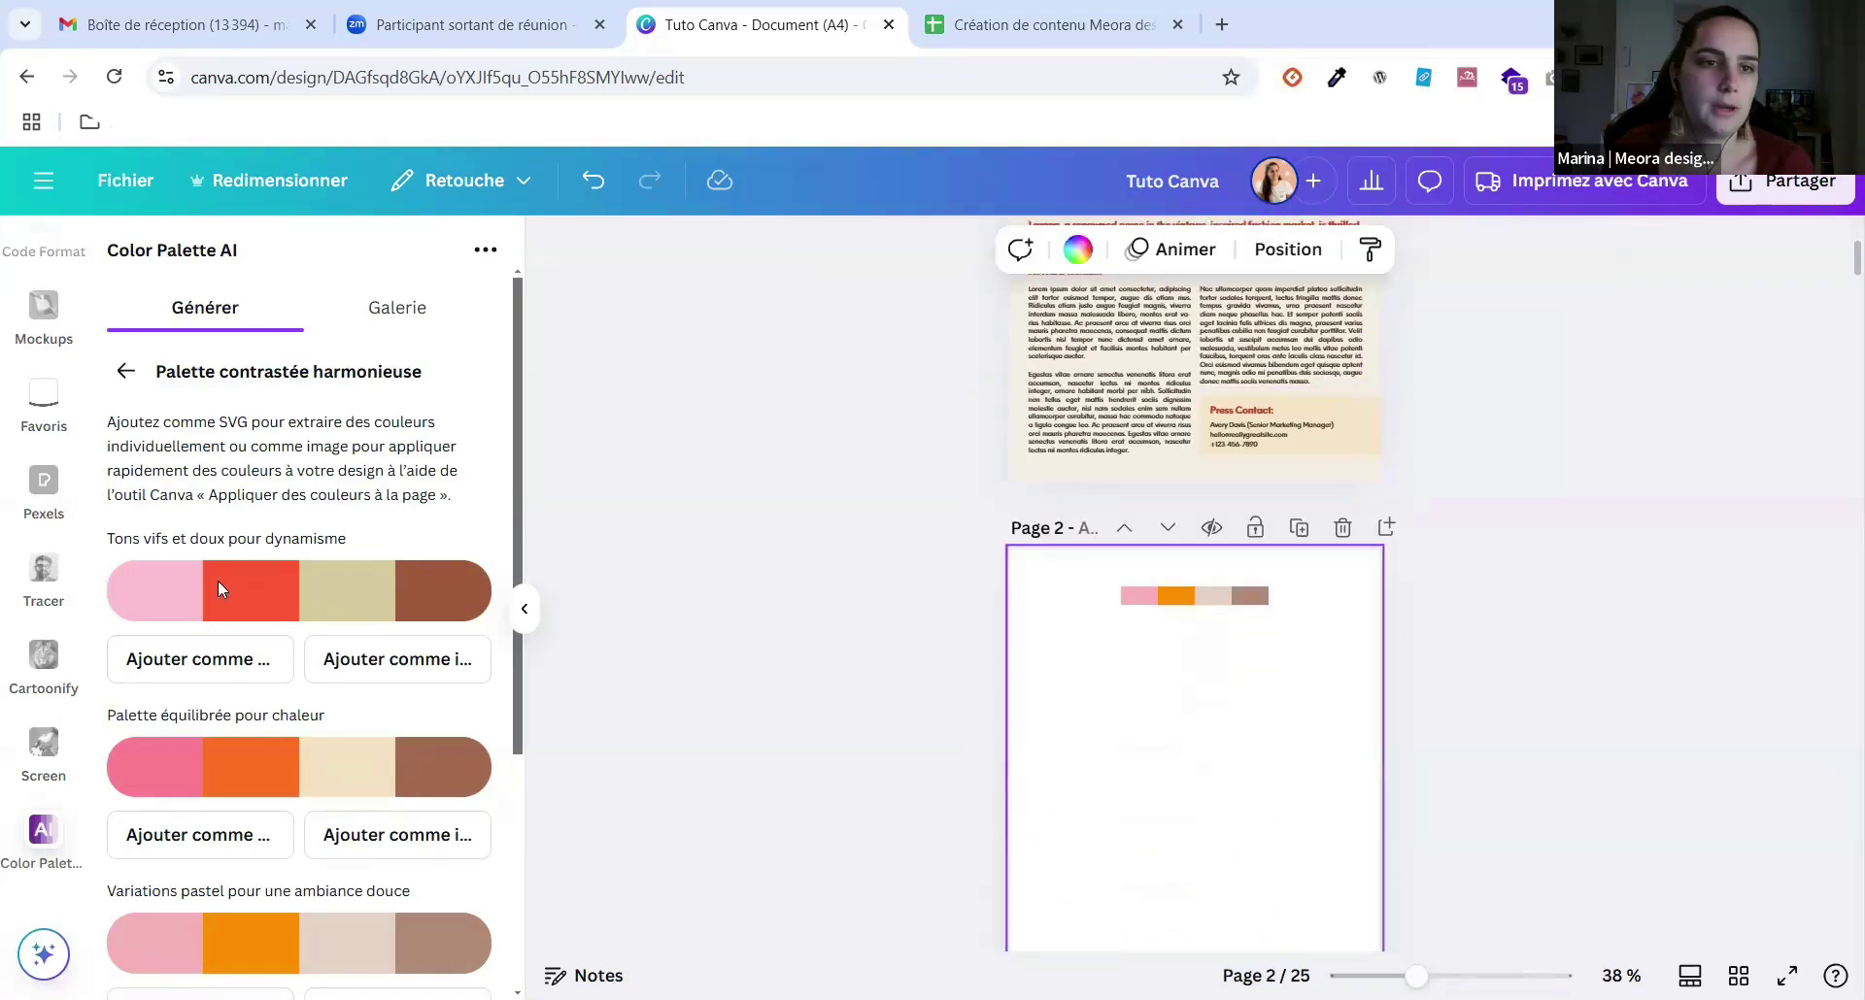
scroll(42, 395, up, 3)
click(43, 263)
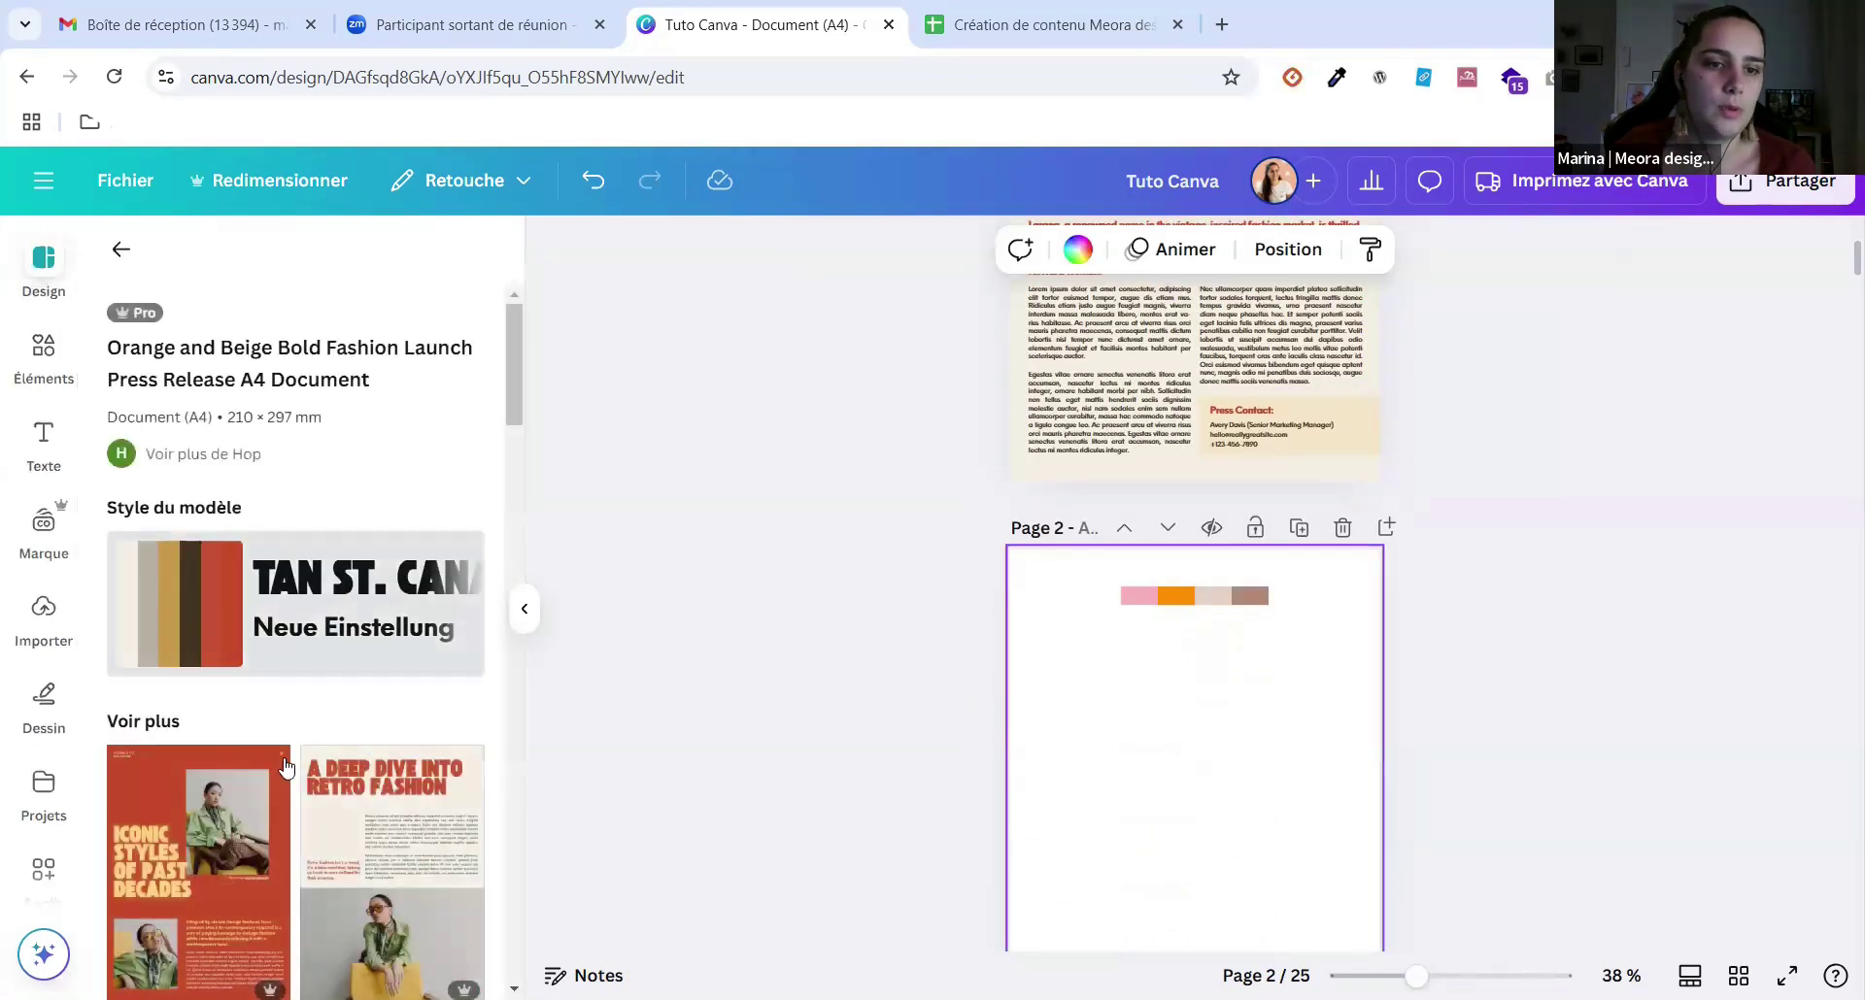
scroll(230, 841, down, 3)
scroll(230, 841, up, 3)
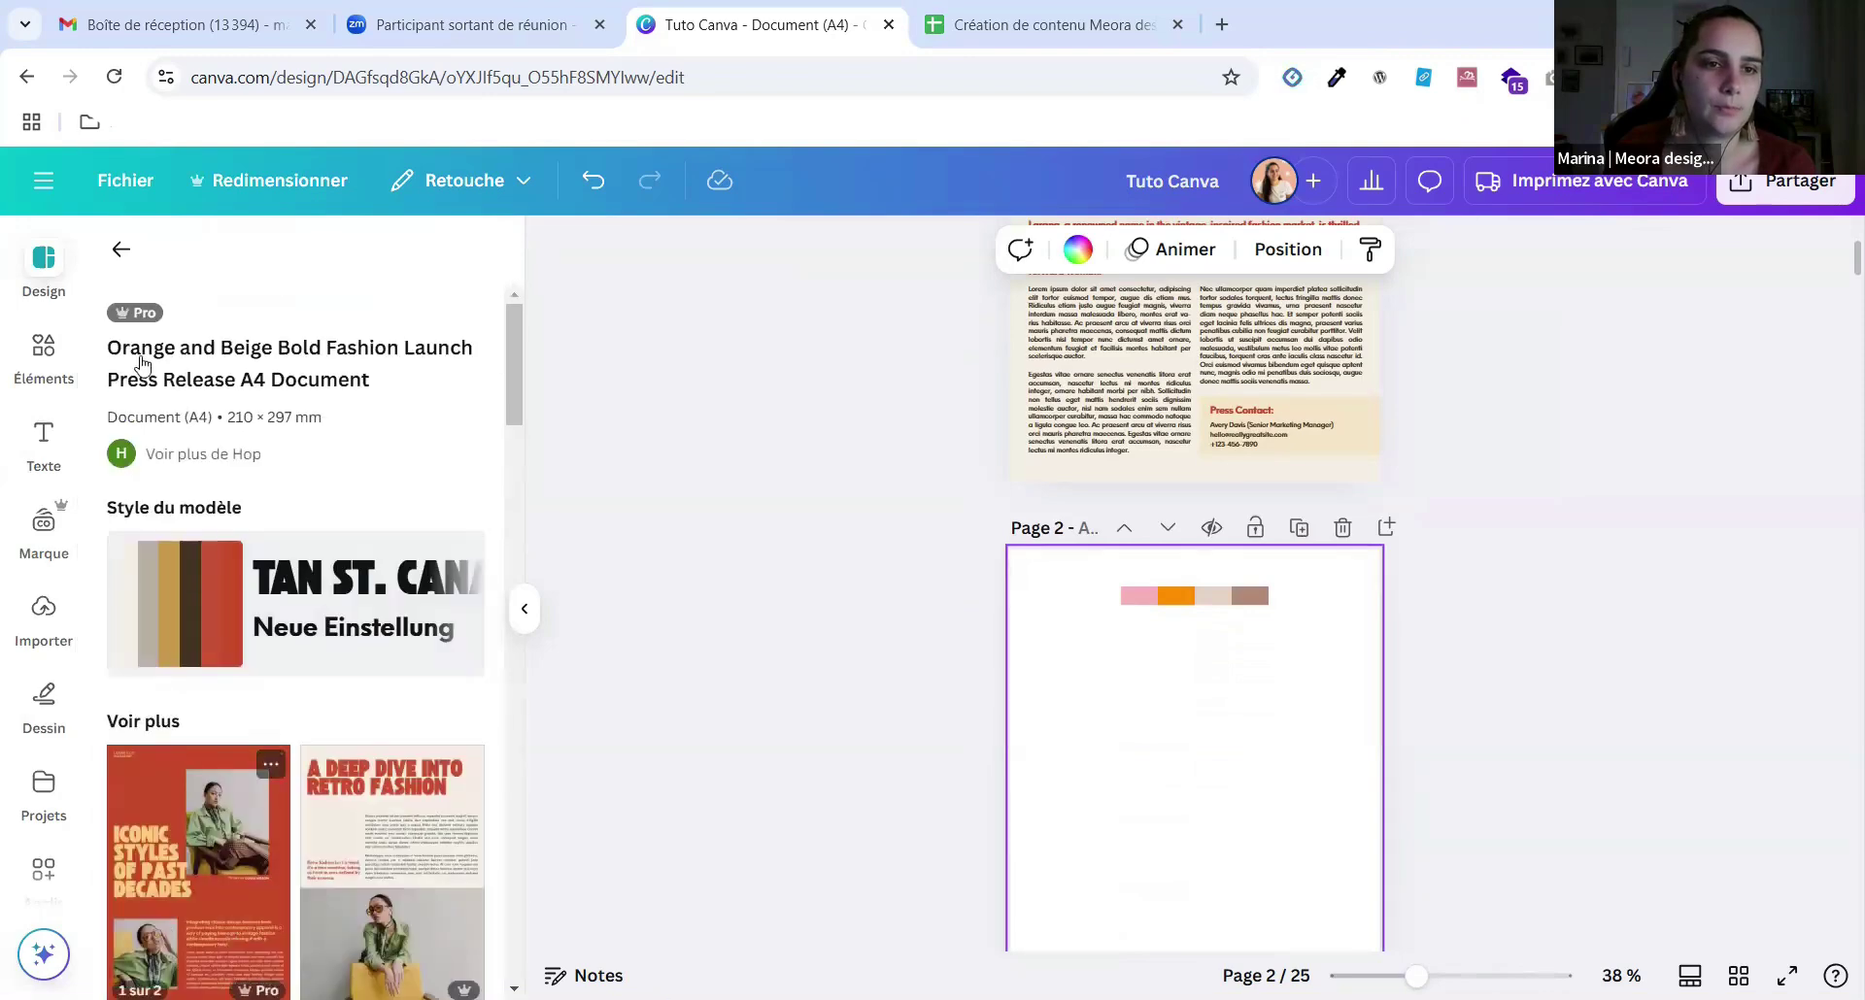
click(120, 249)
click(224, 610)
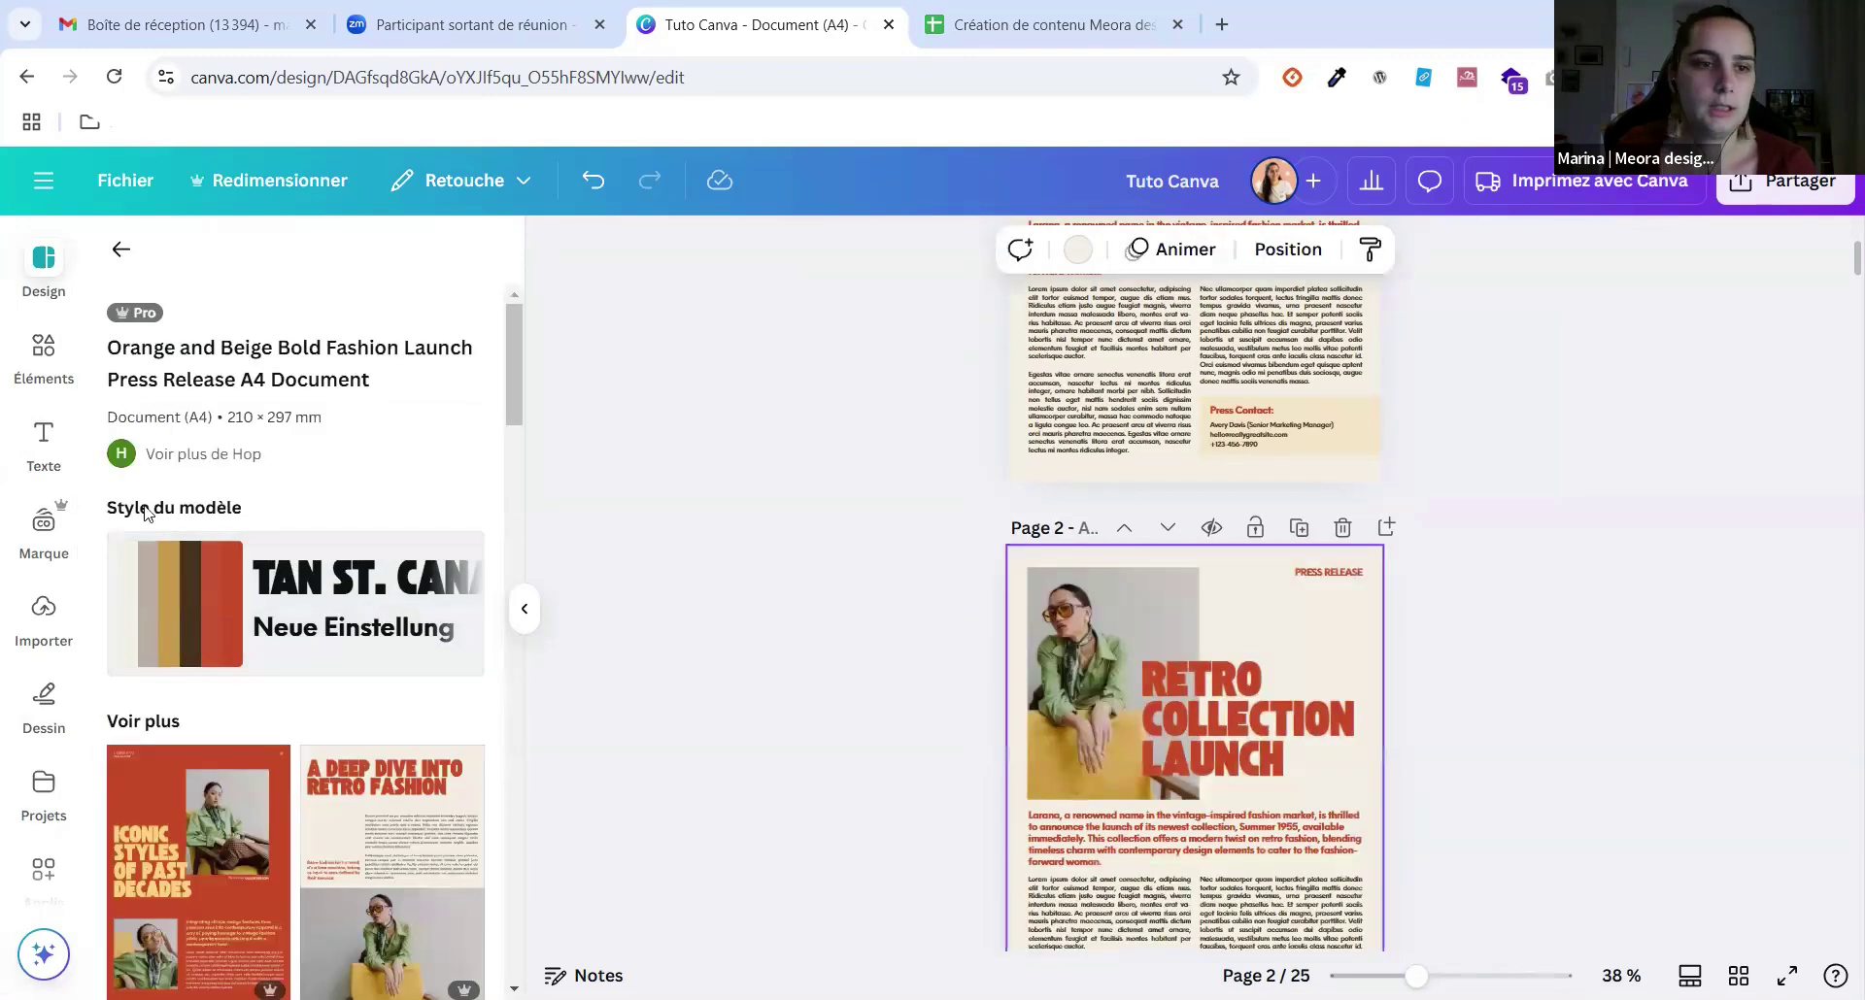
Add the palette "Variations pastel pour une ambiance douce" to page 2 as SVG and place it beneath "PRESS RELEASE".
scroll(39, 724, down, 1)
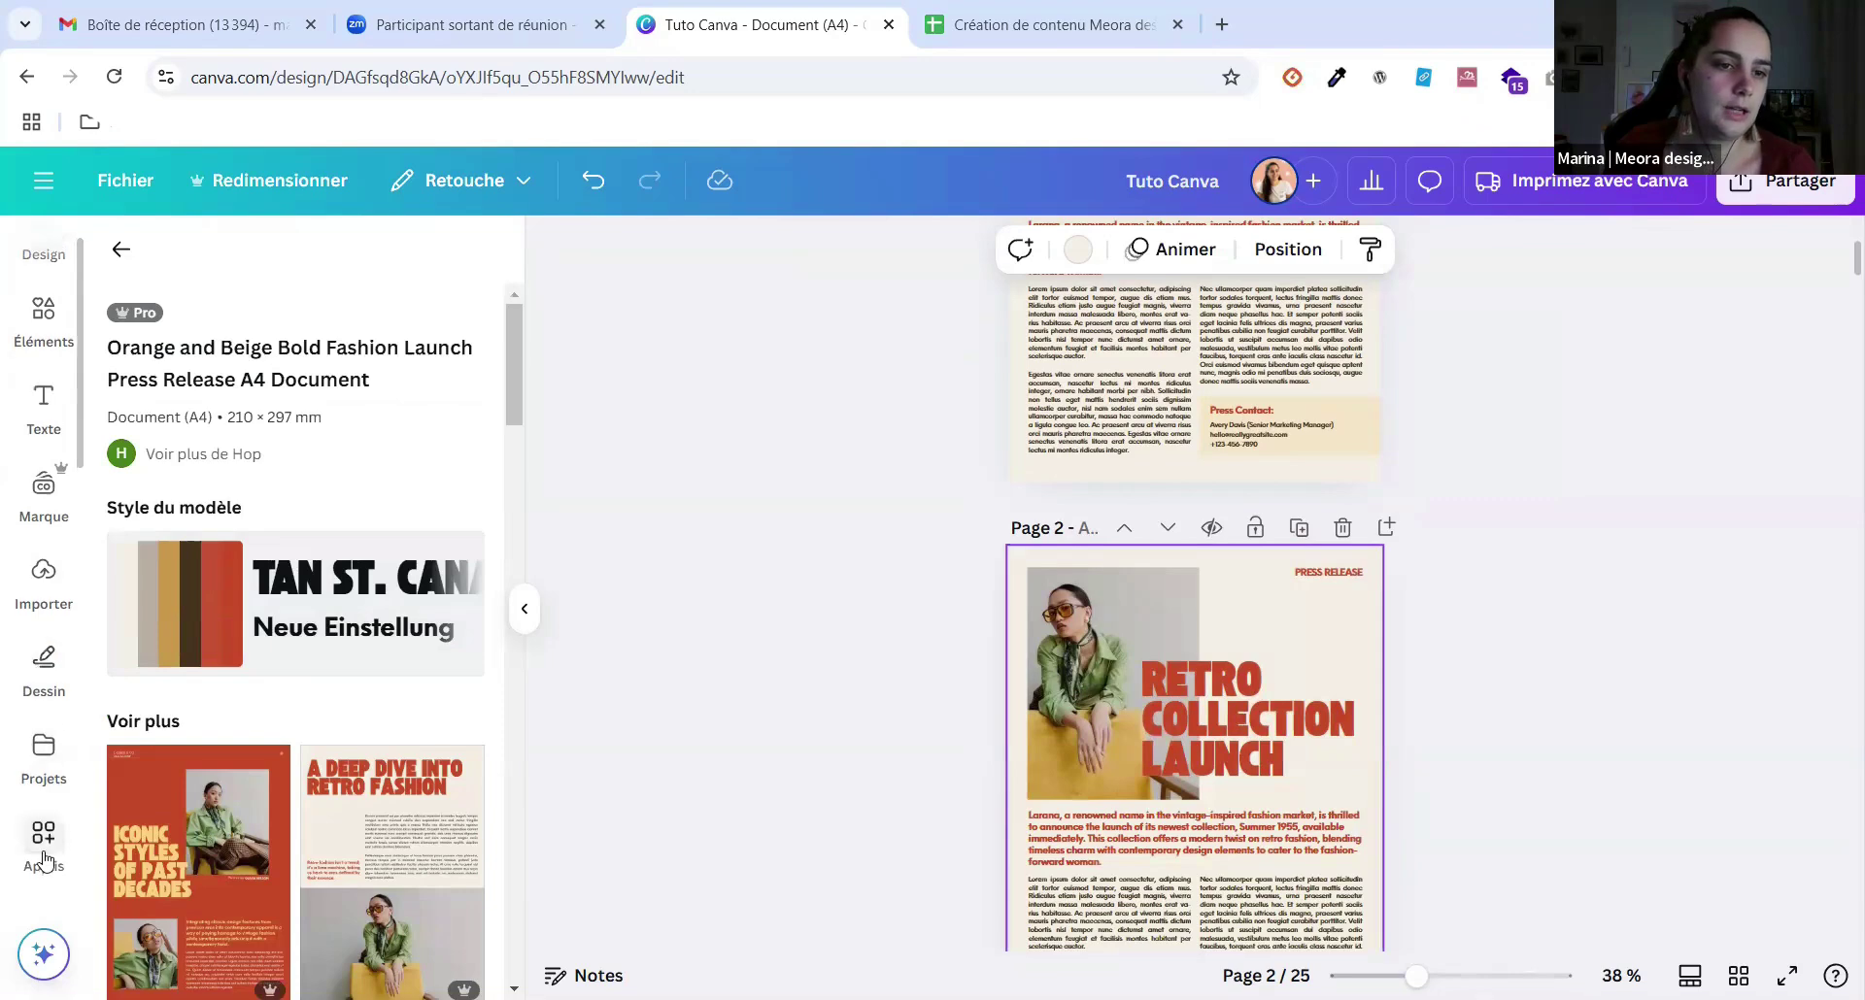
click(44, 837)
click(146, 340)
scroll(292, 763, down, 4)
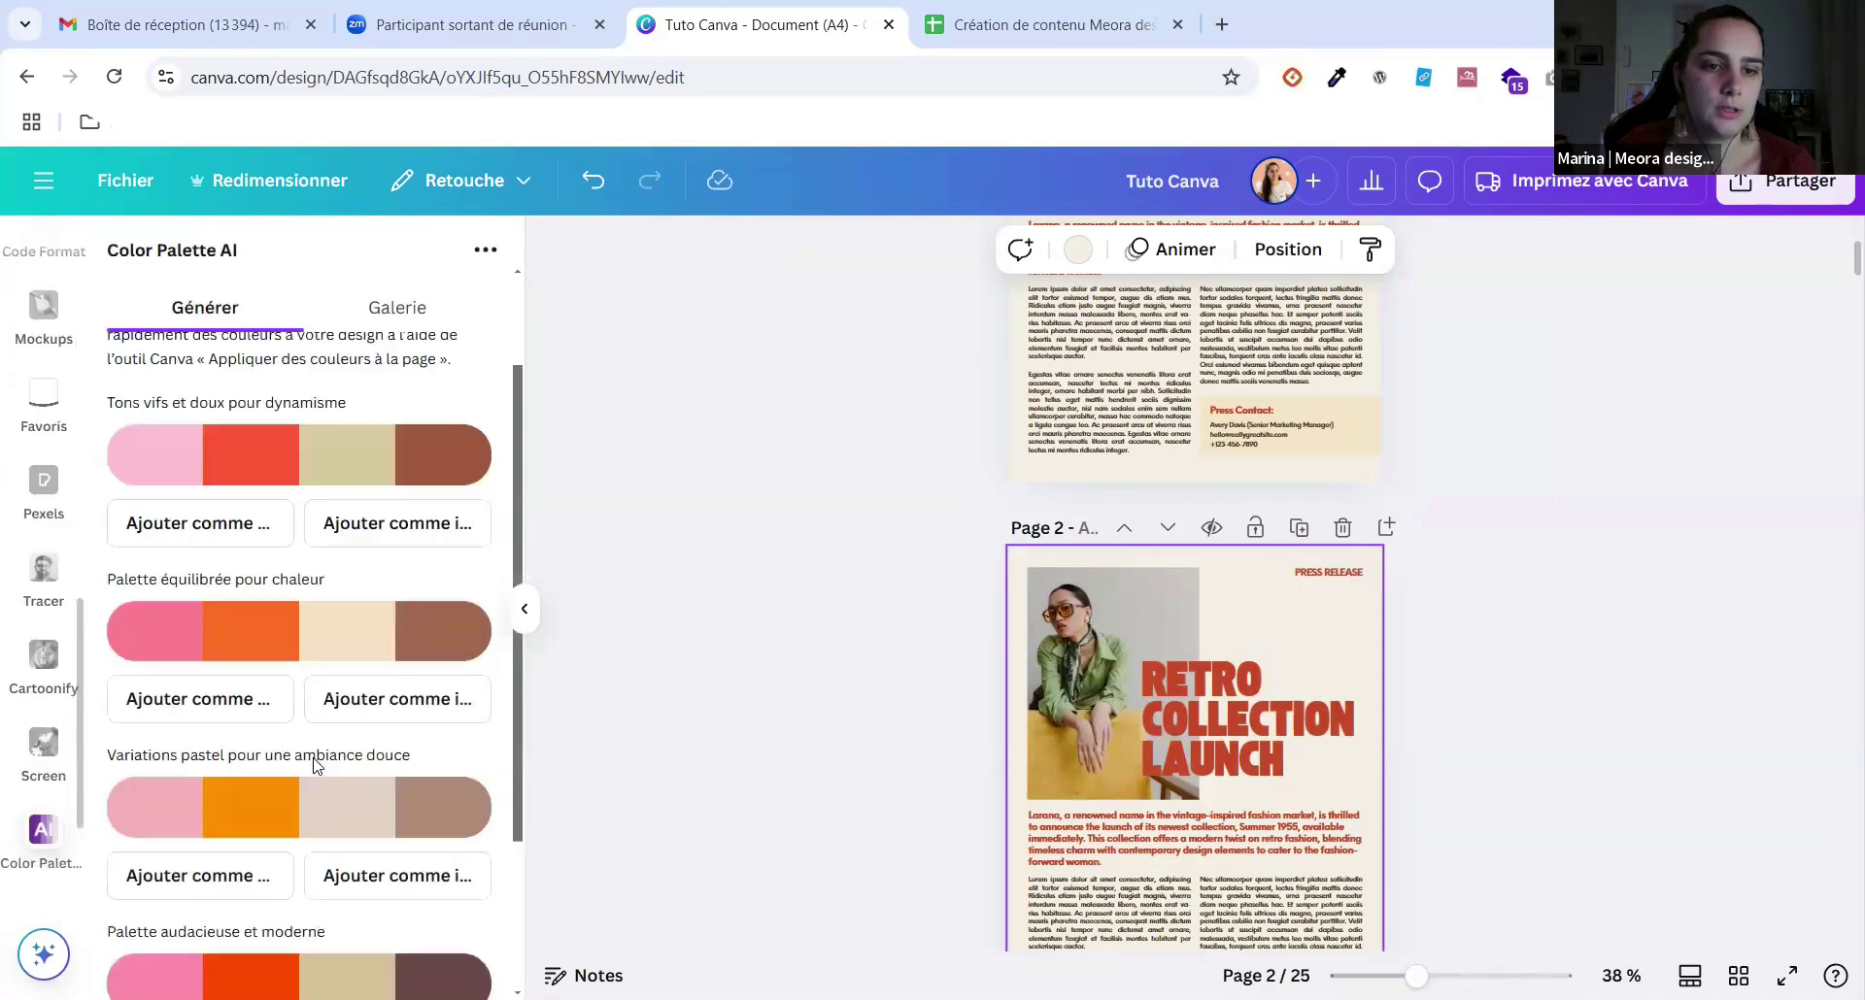
click(222, 808)
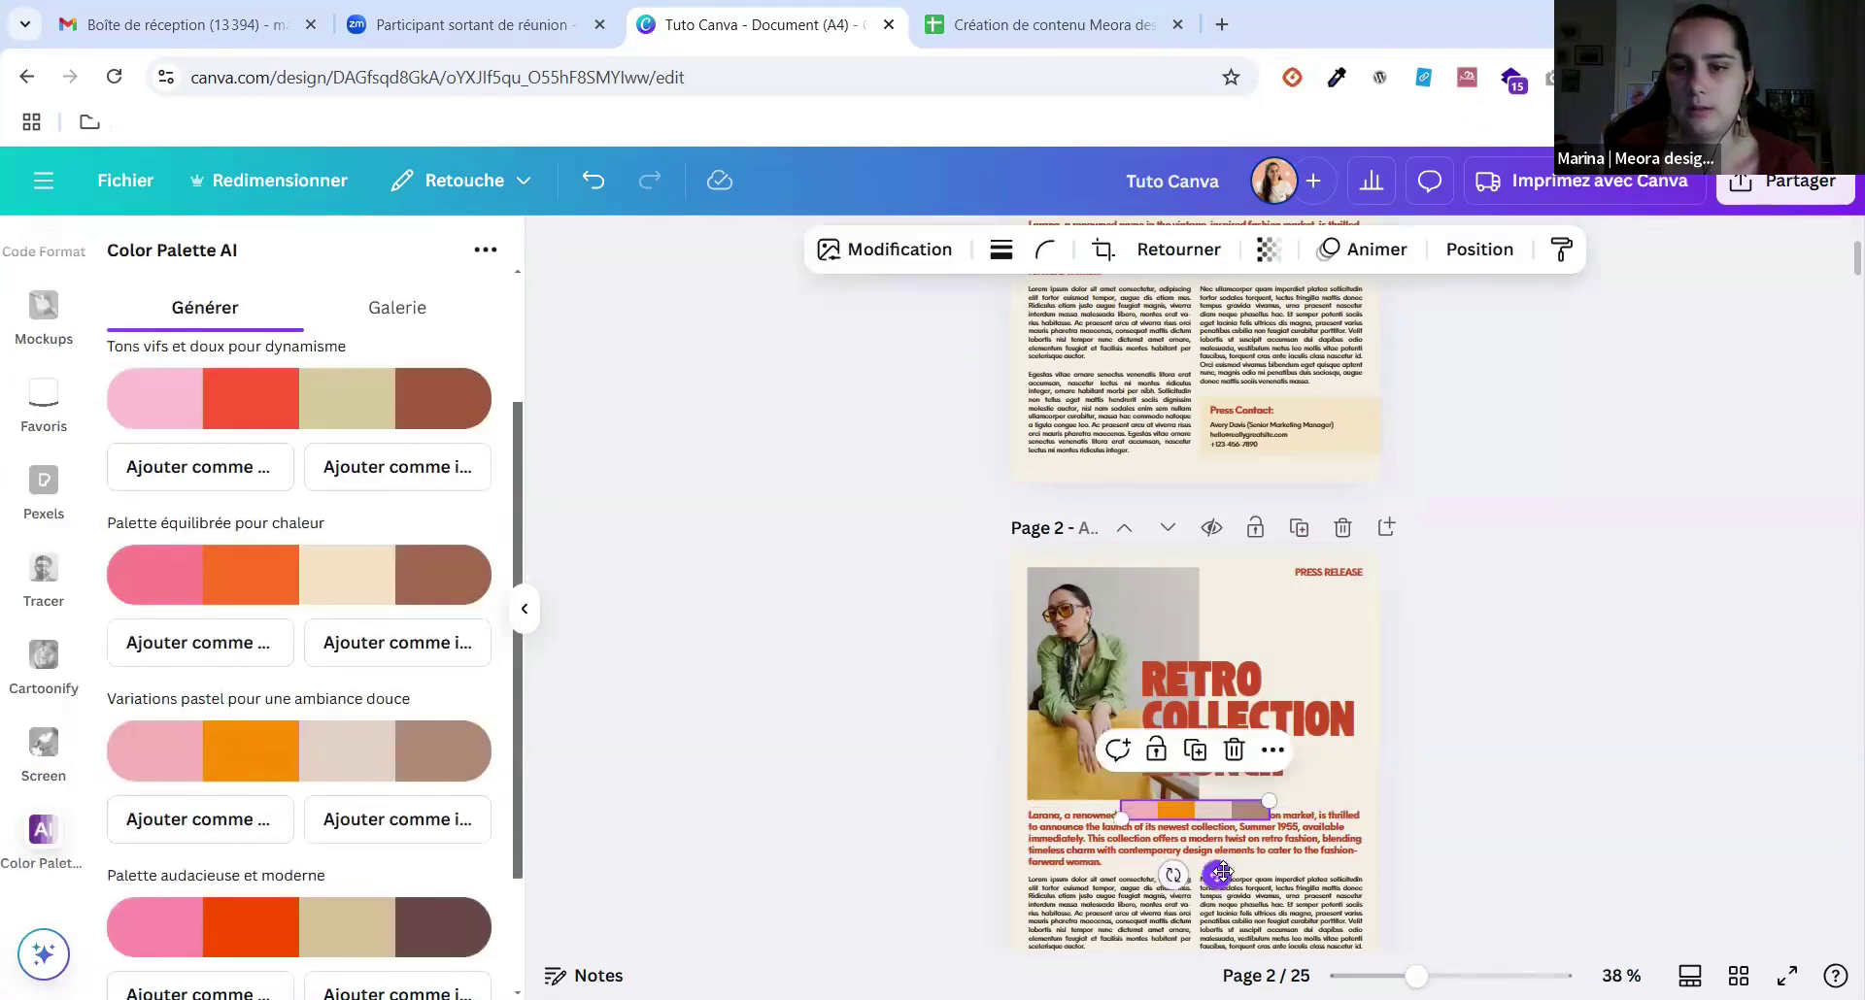
drag(1263, 820, 1316, 655)
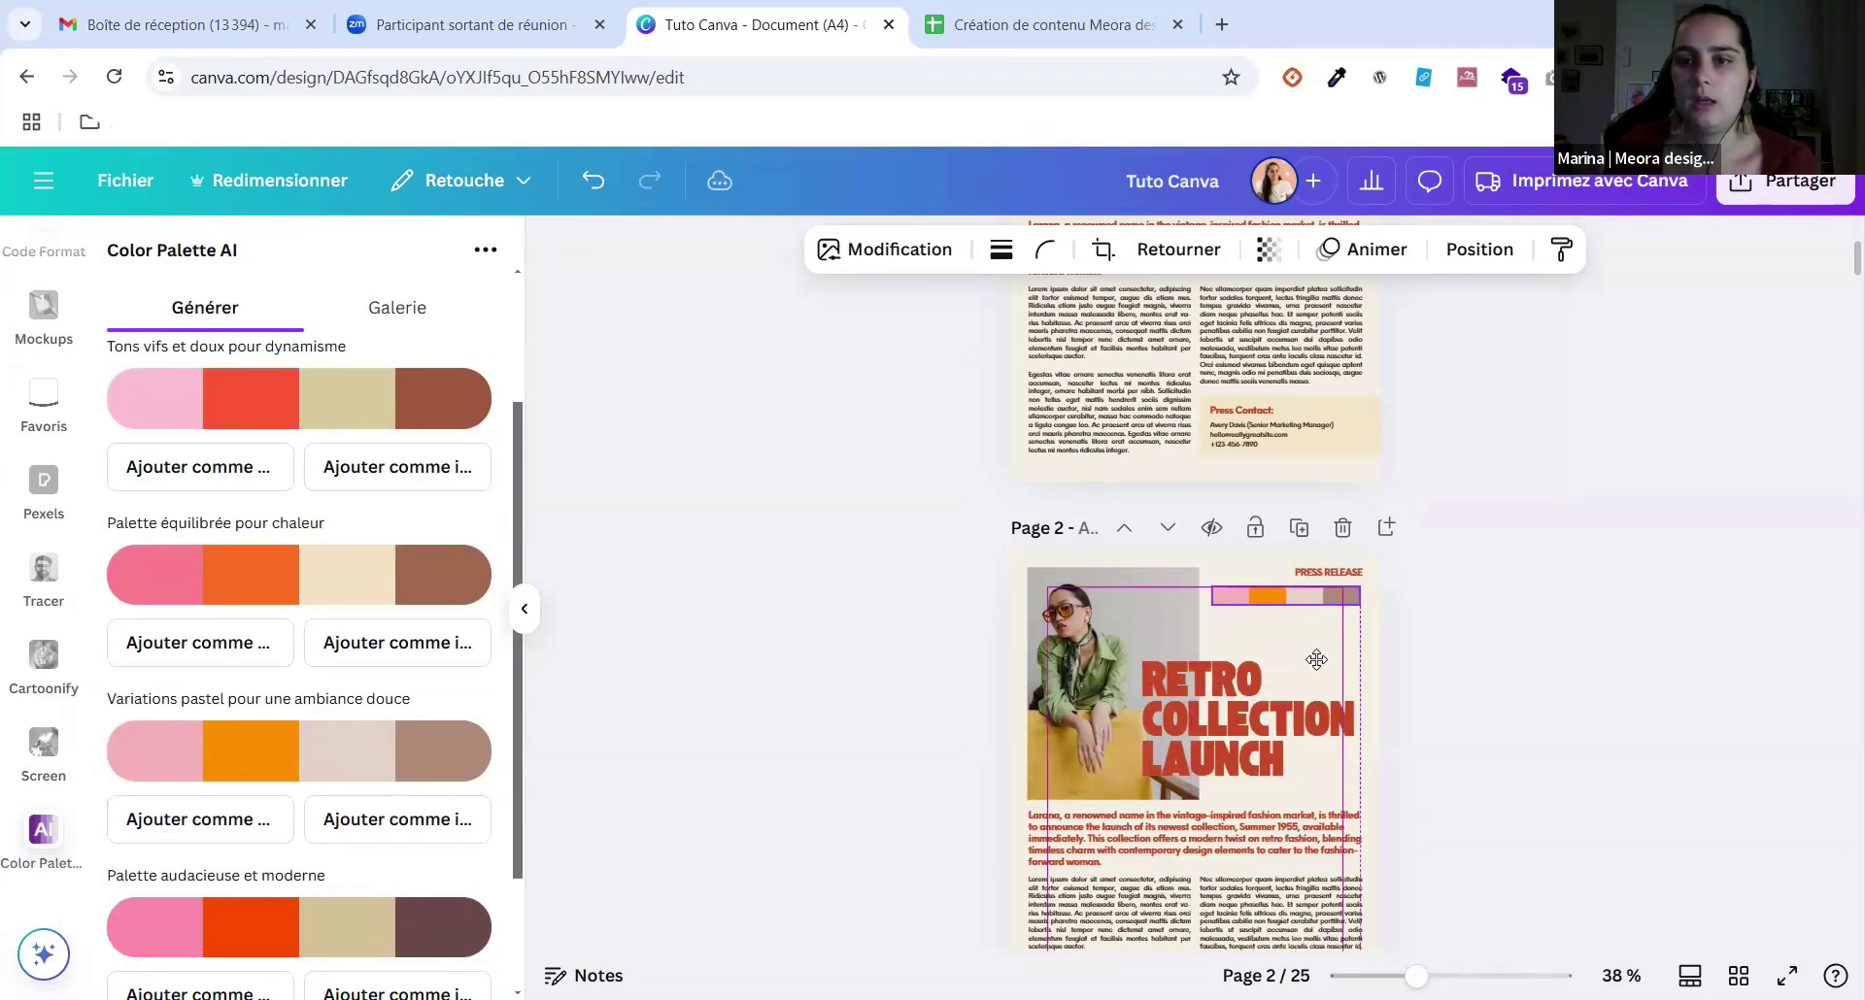
Undo the last change and set page 1's background to the palette's beige, #D8CA9F, sampled with the eyedropper.
key(ctrl+z)
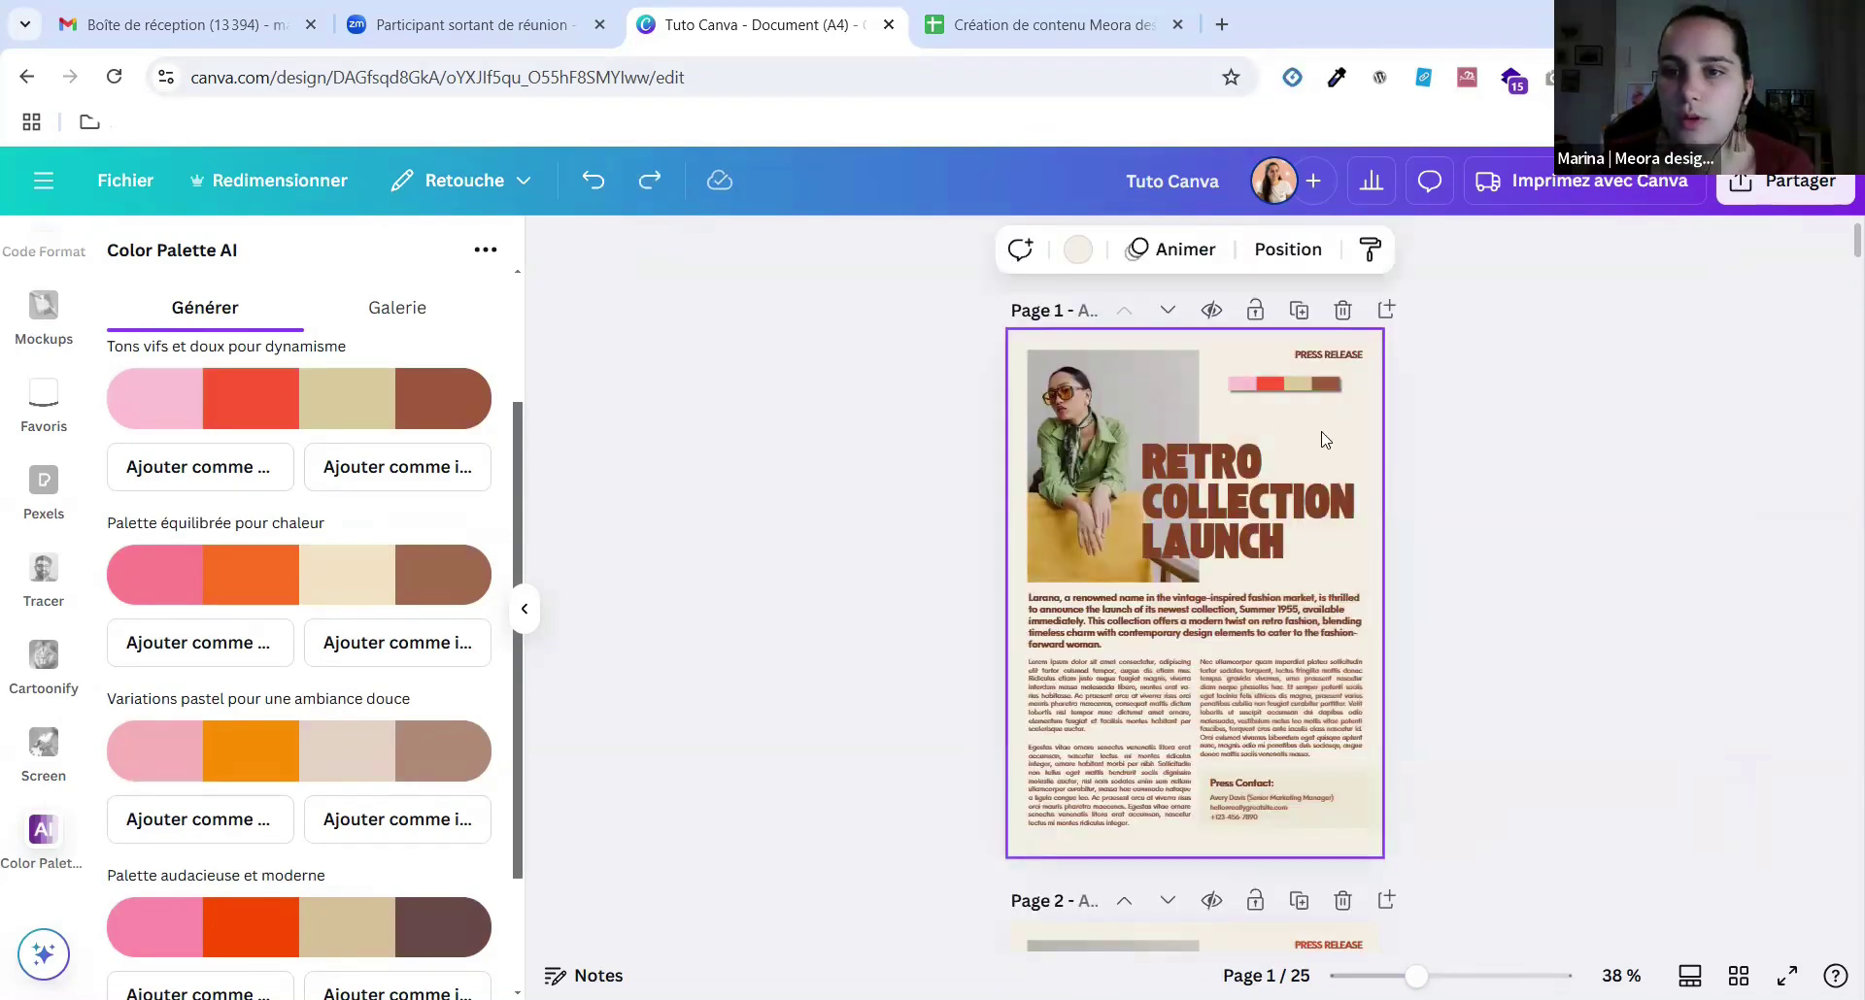
click(1077, 250)
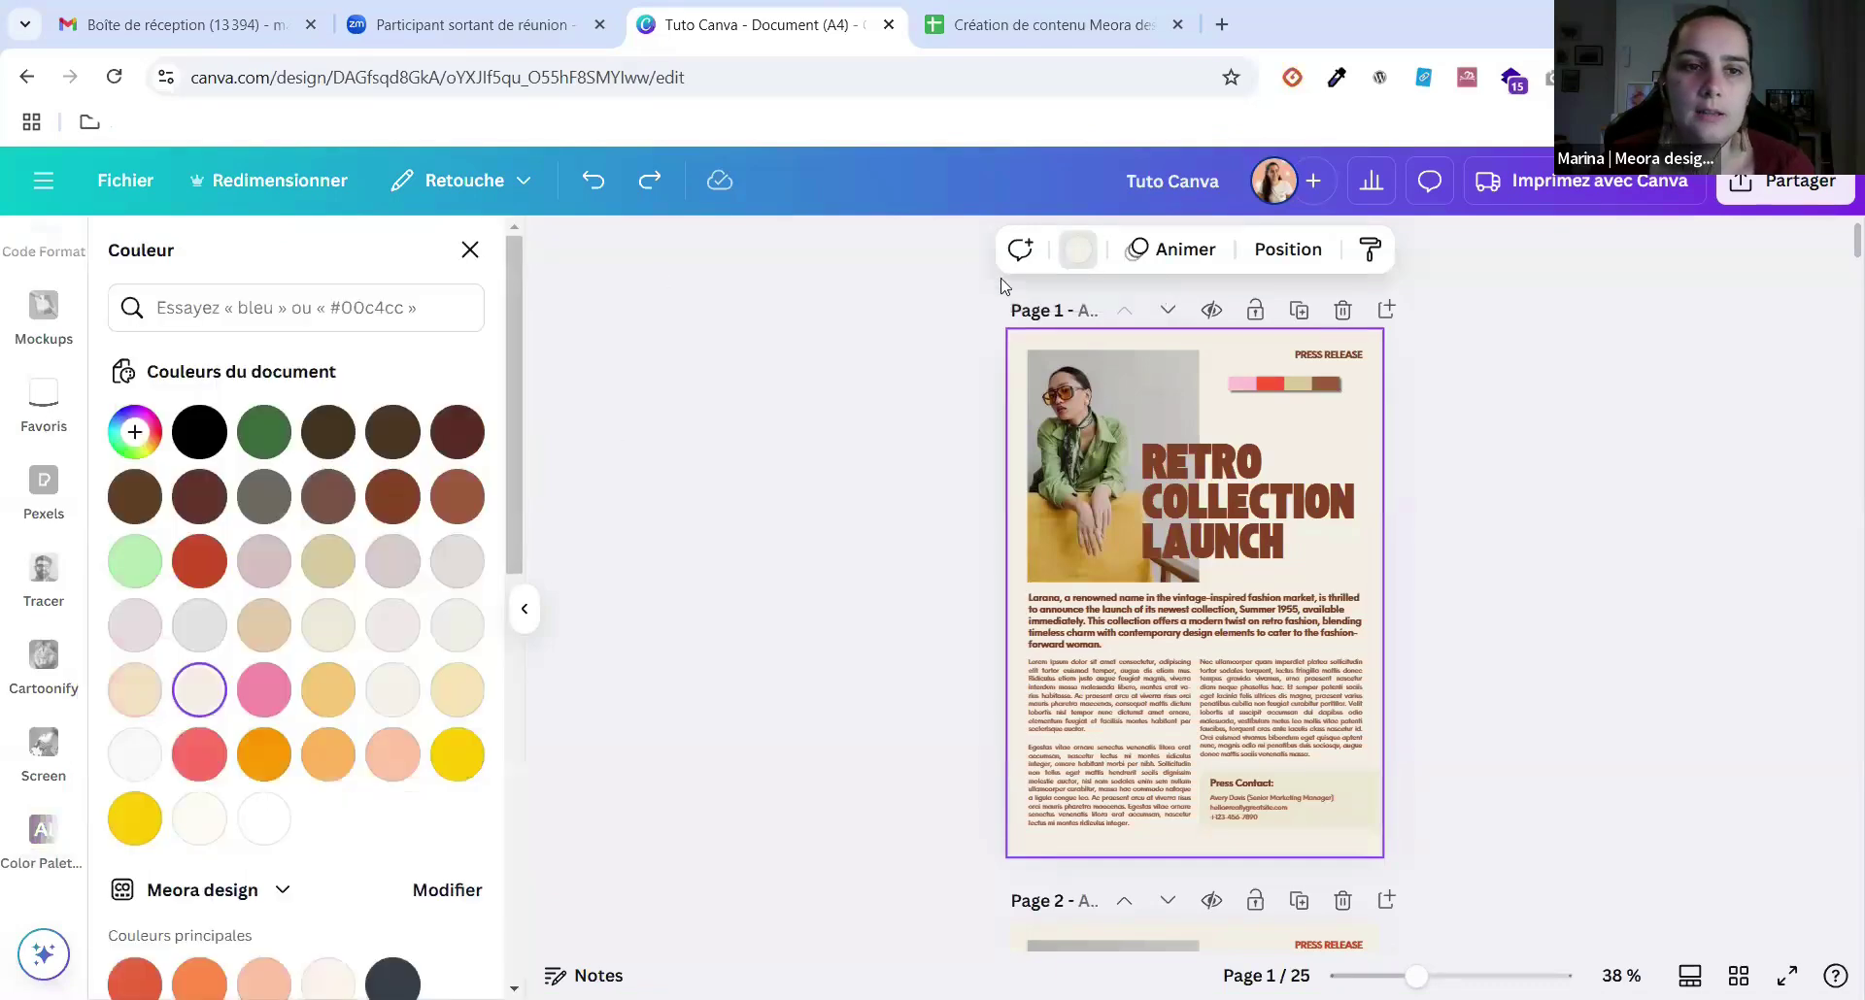
click(133, 434)
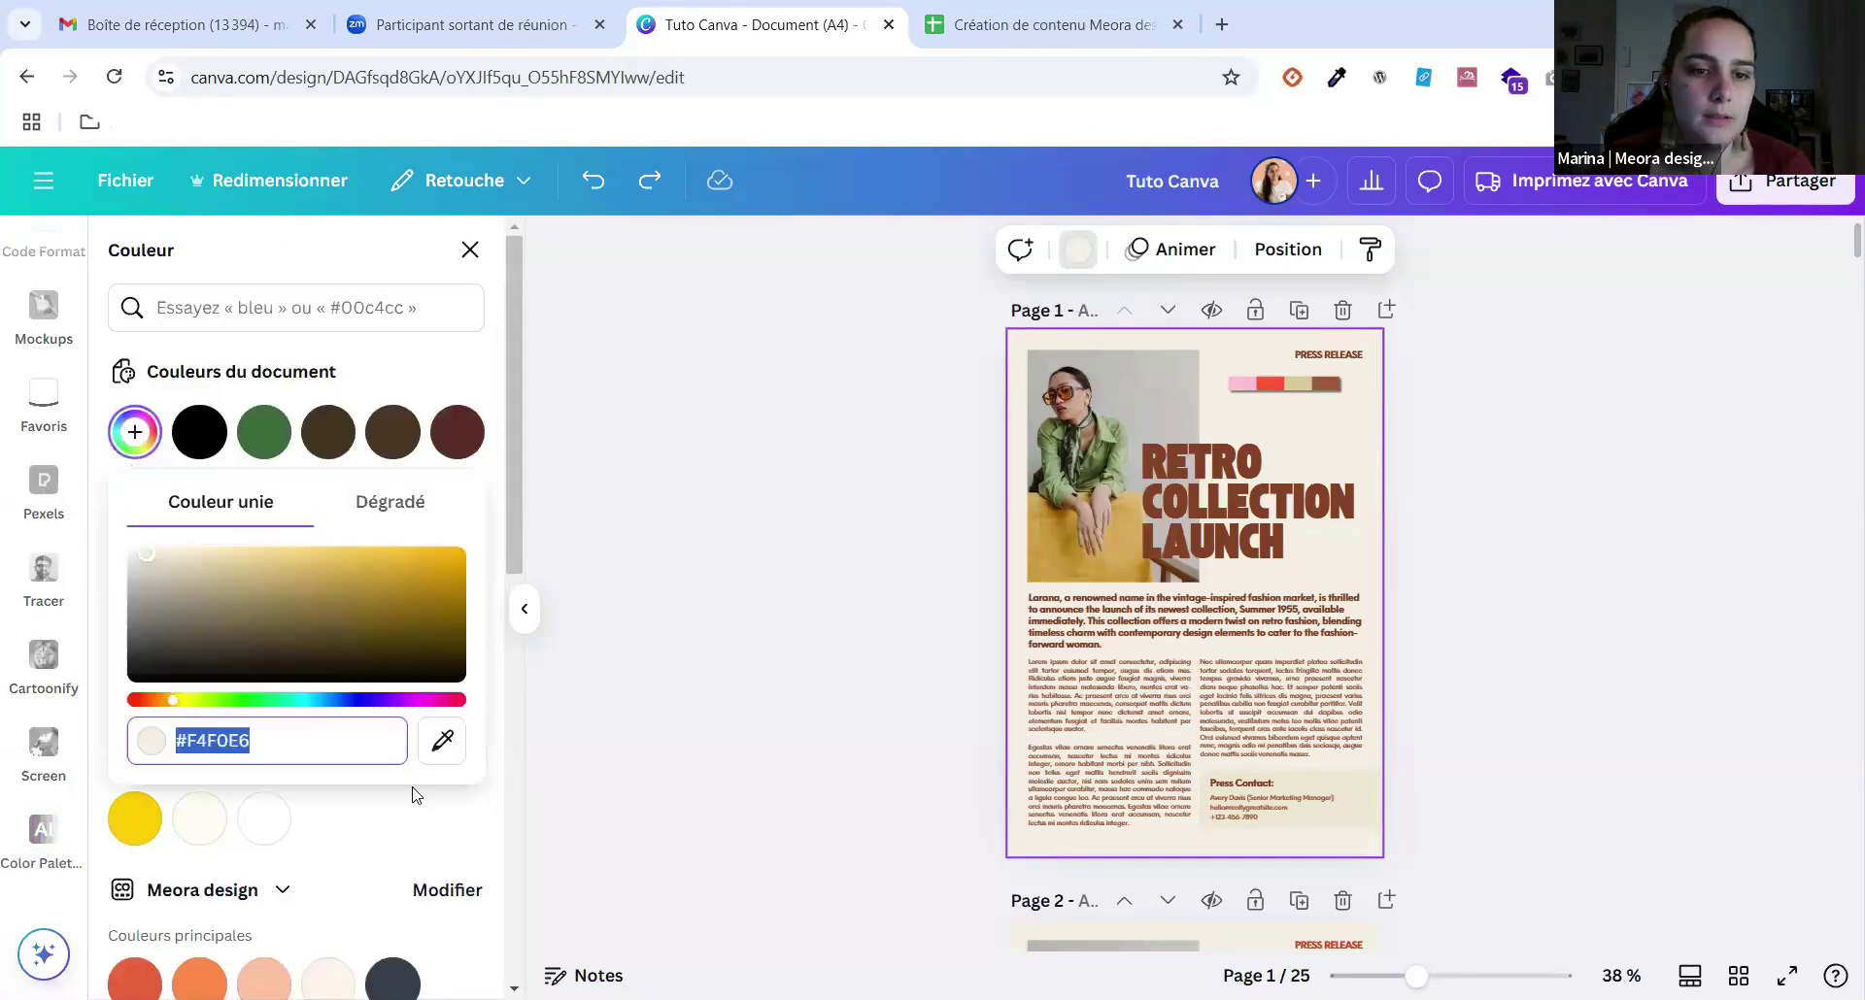
click(440, 746)
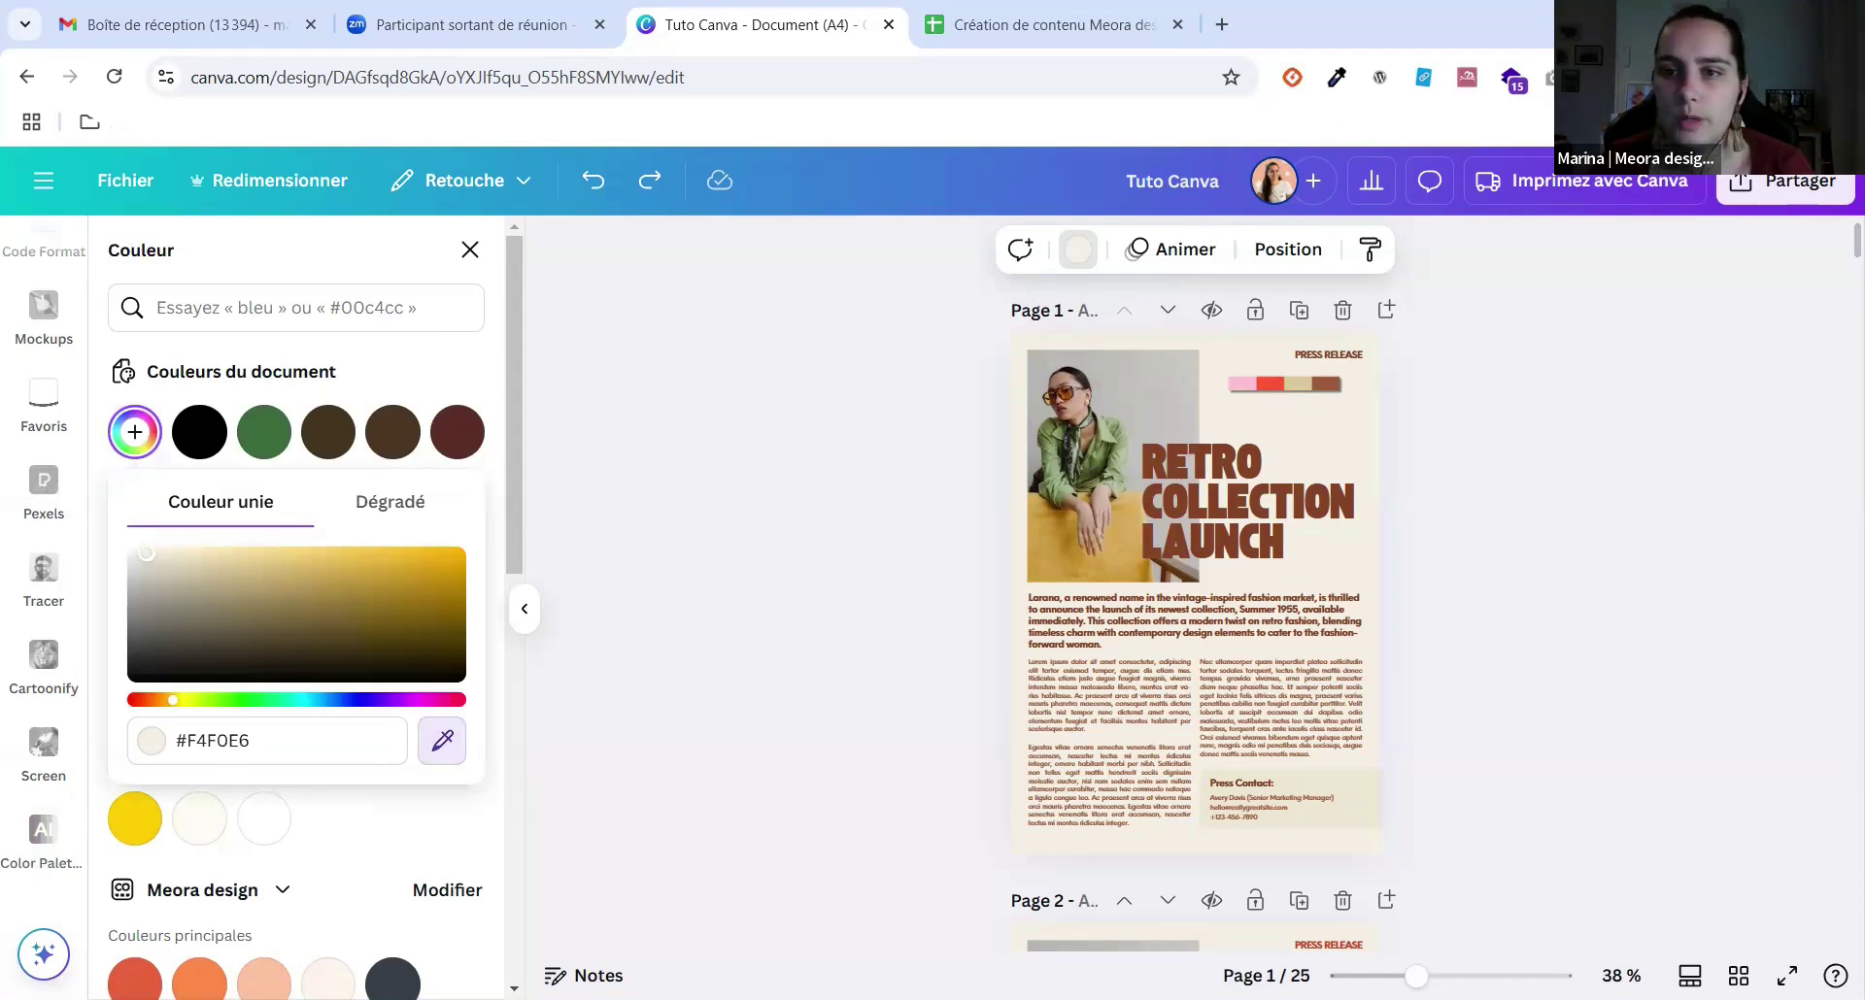
click(1294, 388)
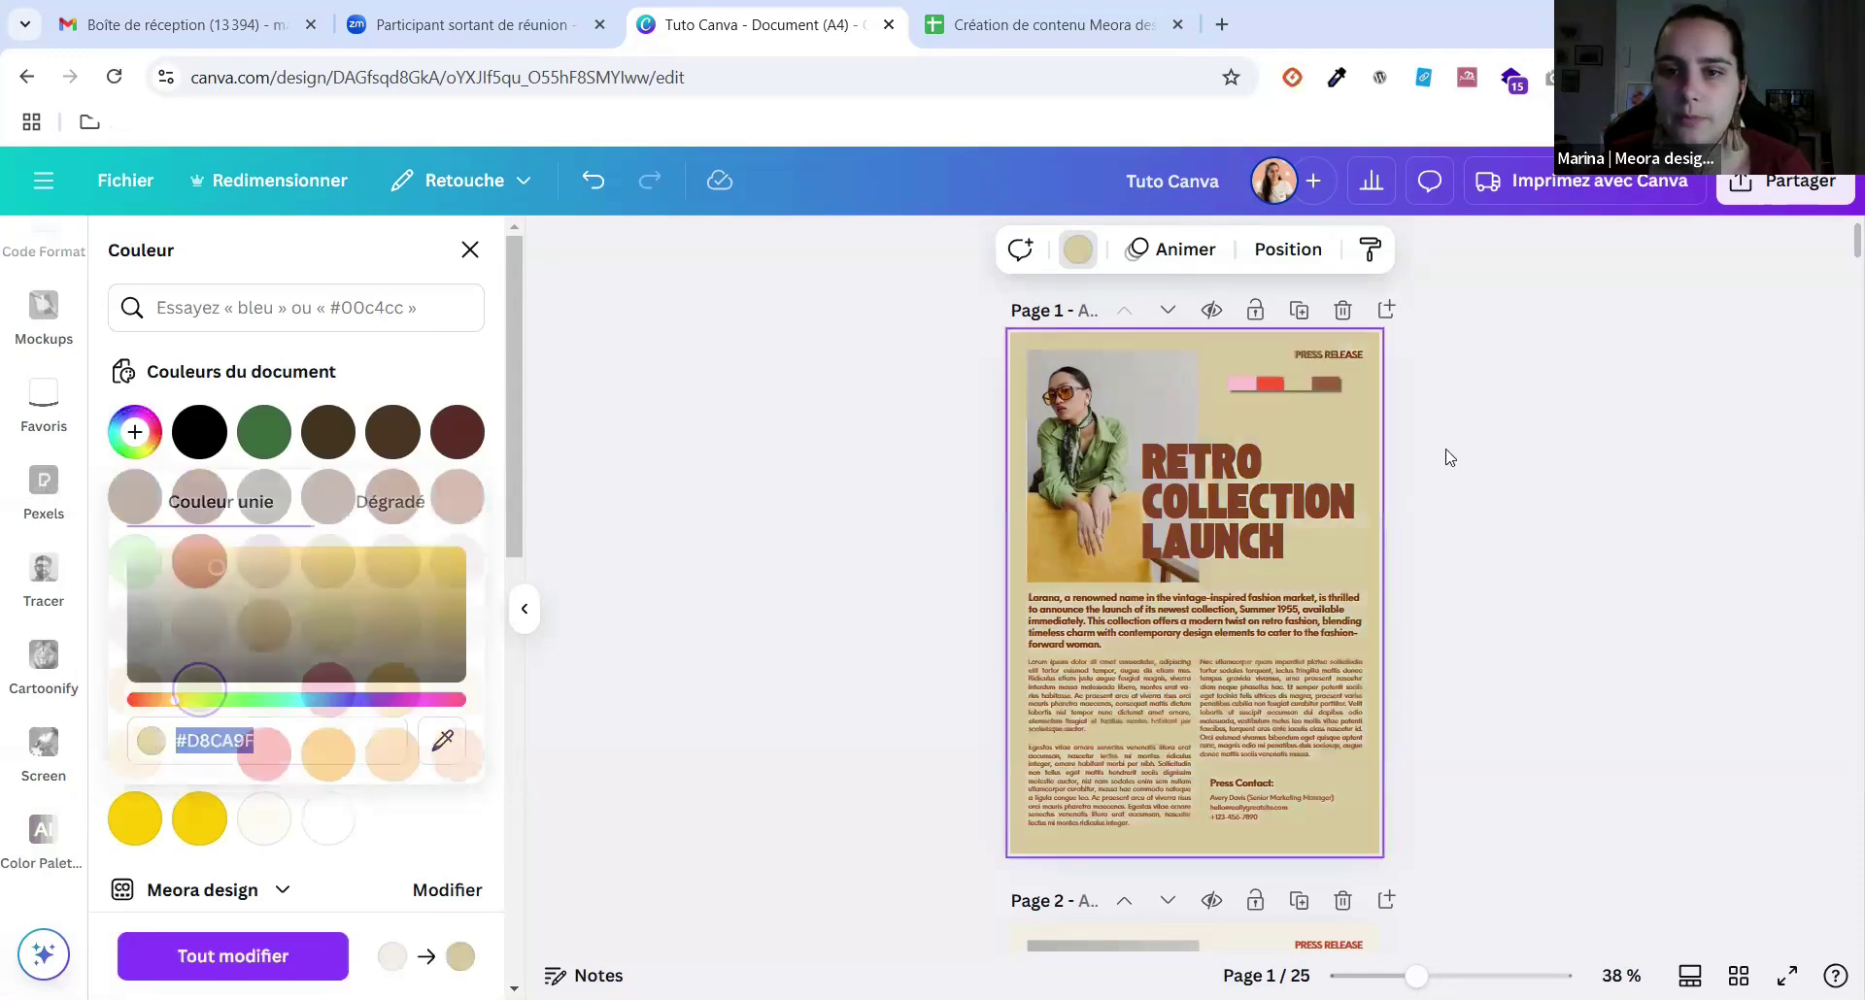
Recolour the title "RETRO COLLECTION LAUNCH" on page 1 with the palette's red, sampled with the eyedropper.
click(1222, 474)
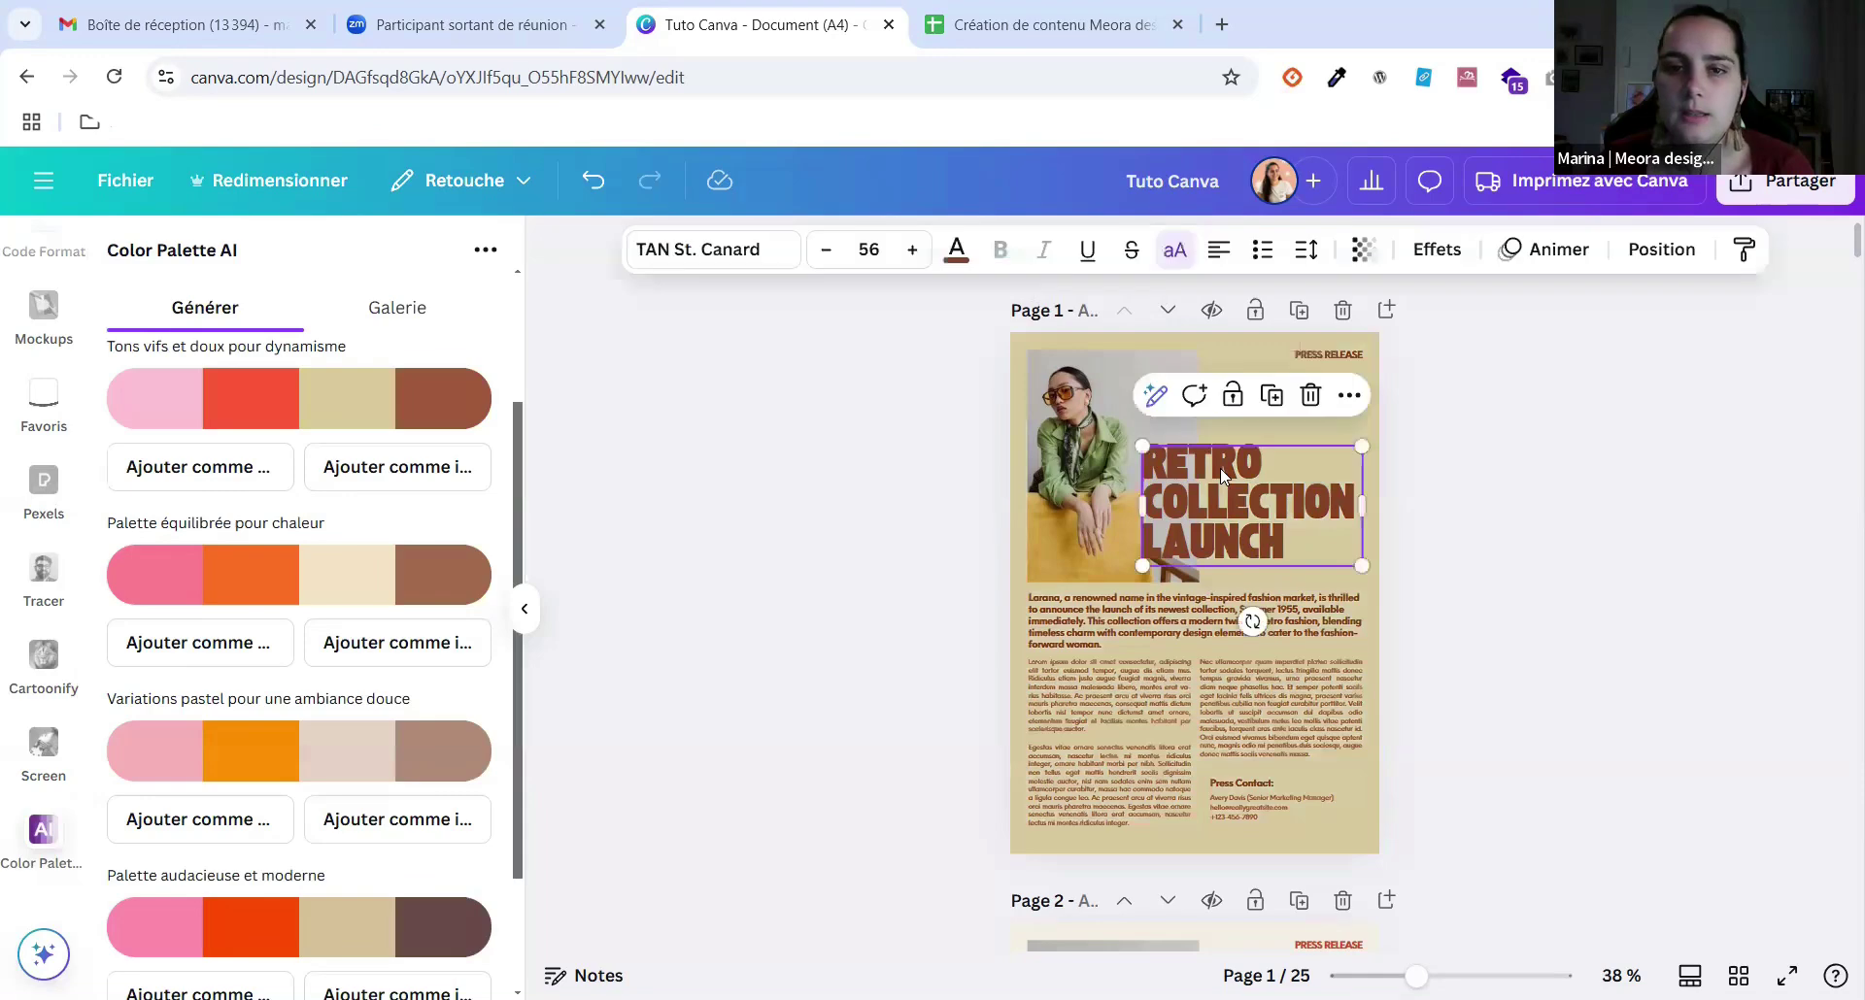
click(956, 251)
click(150, 427)
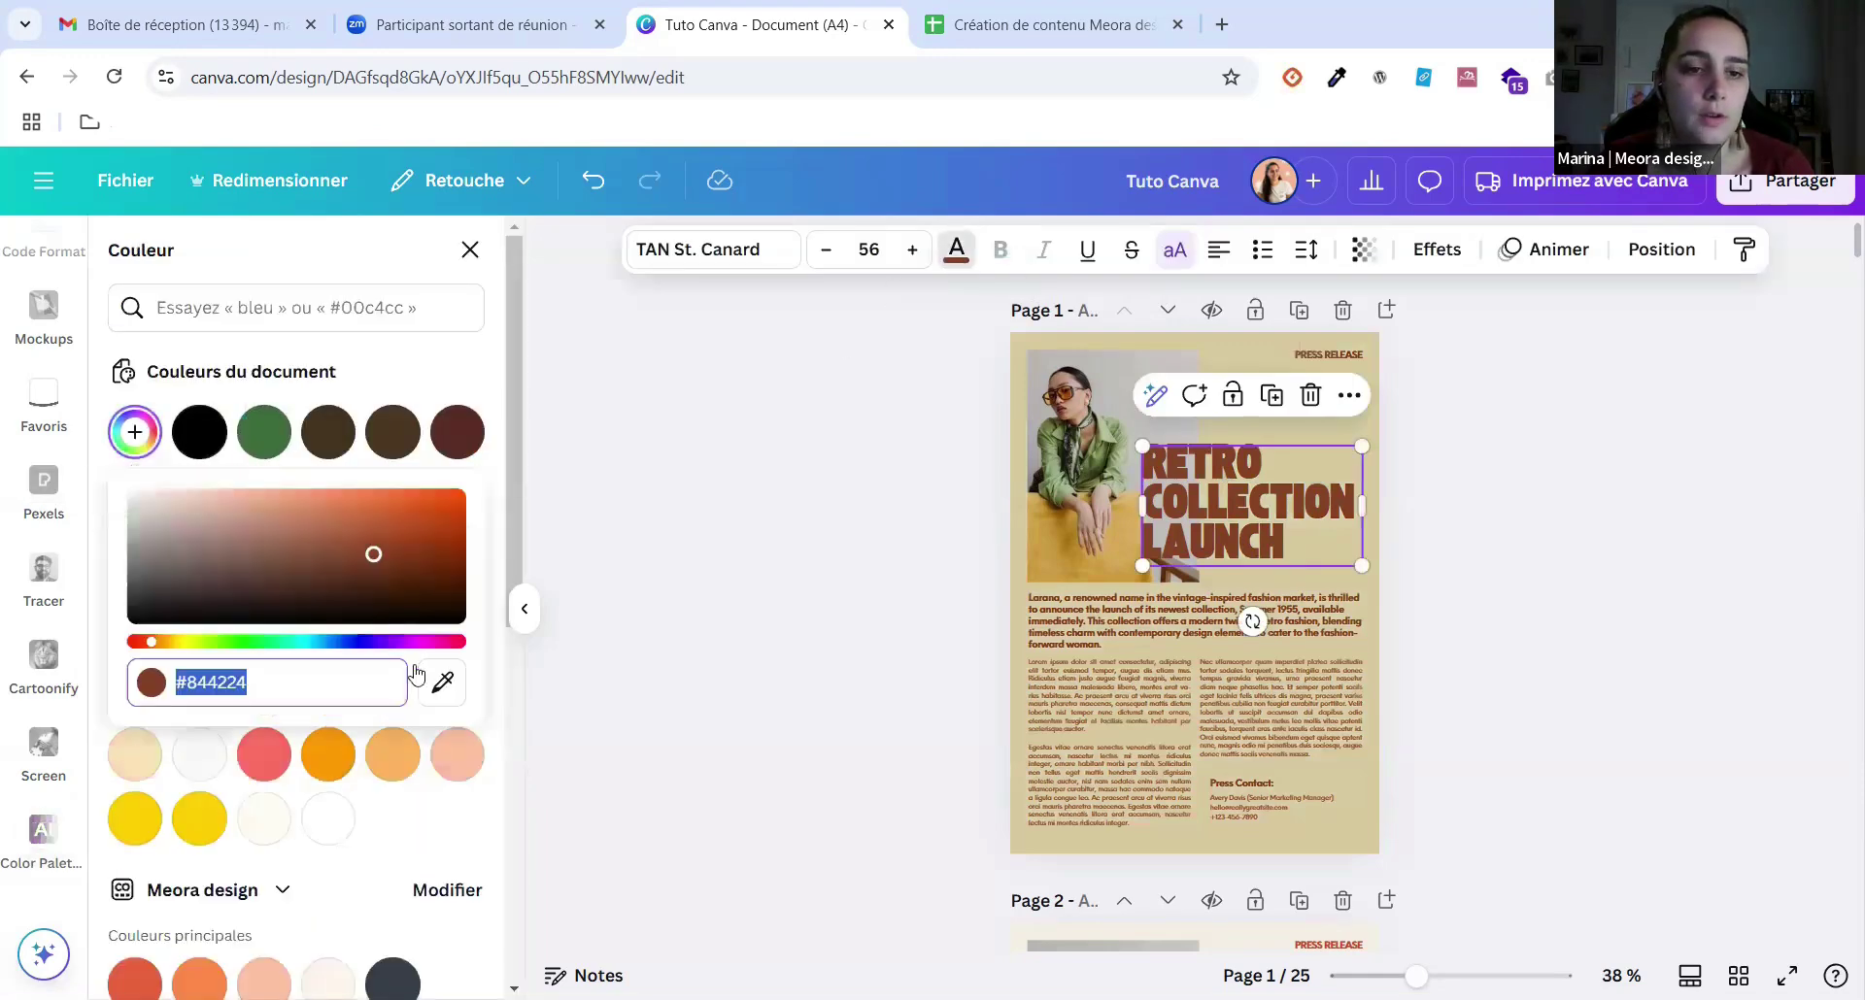
click(440, 686)
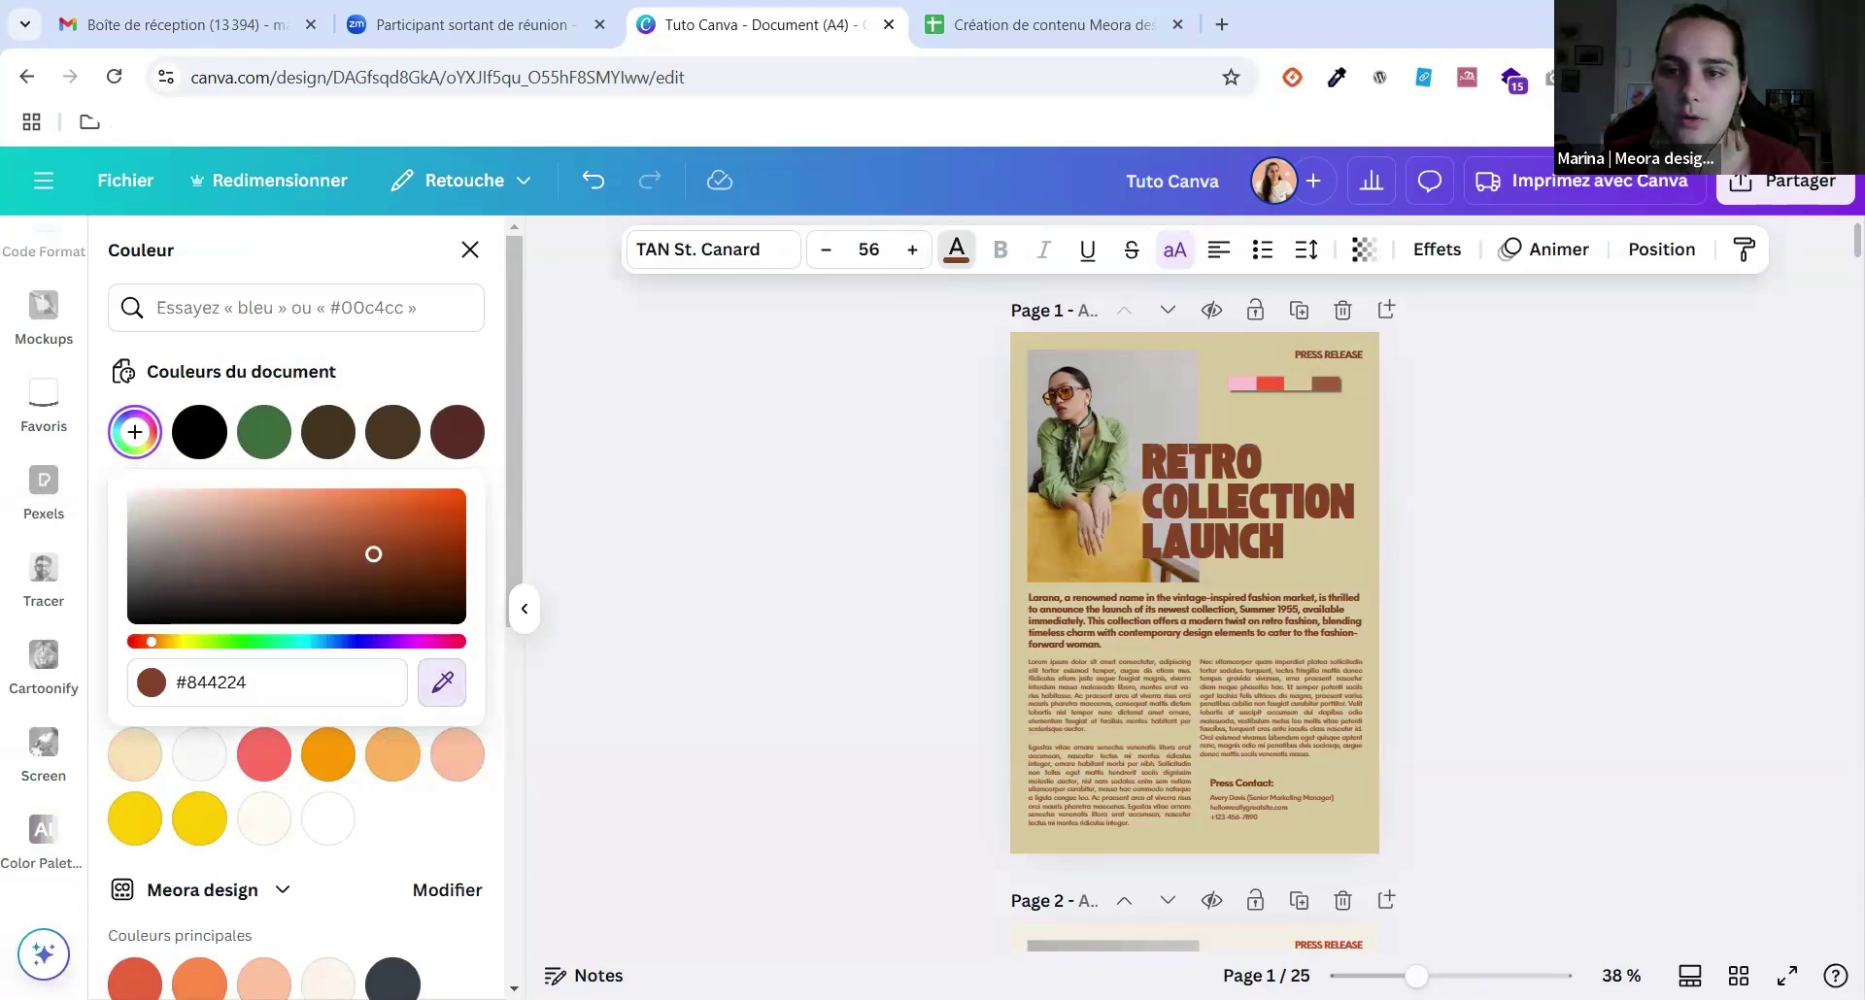
click(1268, 384)
Recolour the bold introductory paragraph on page 1 with the palette's brown, sampled with the eyedropper.
click(1217, 636)
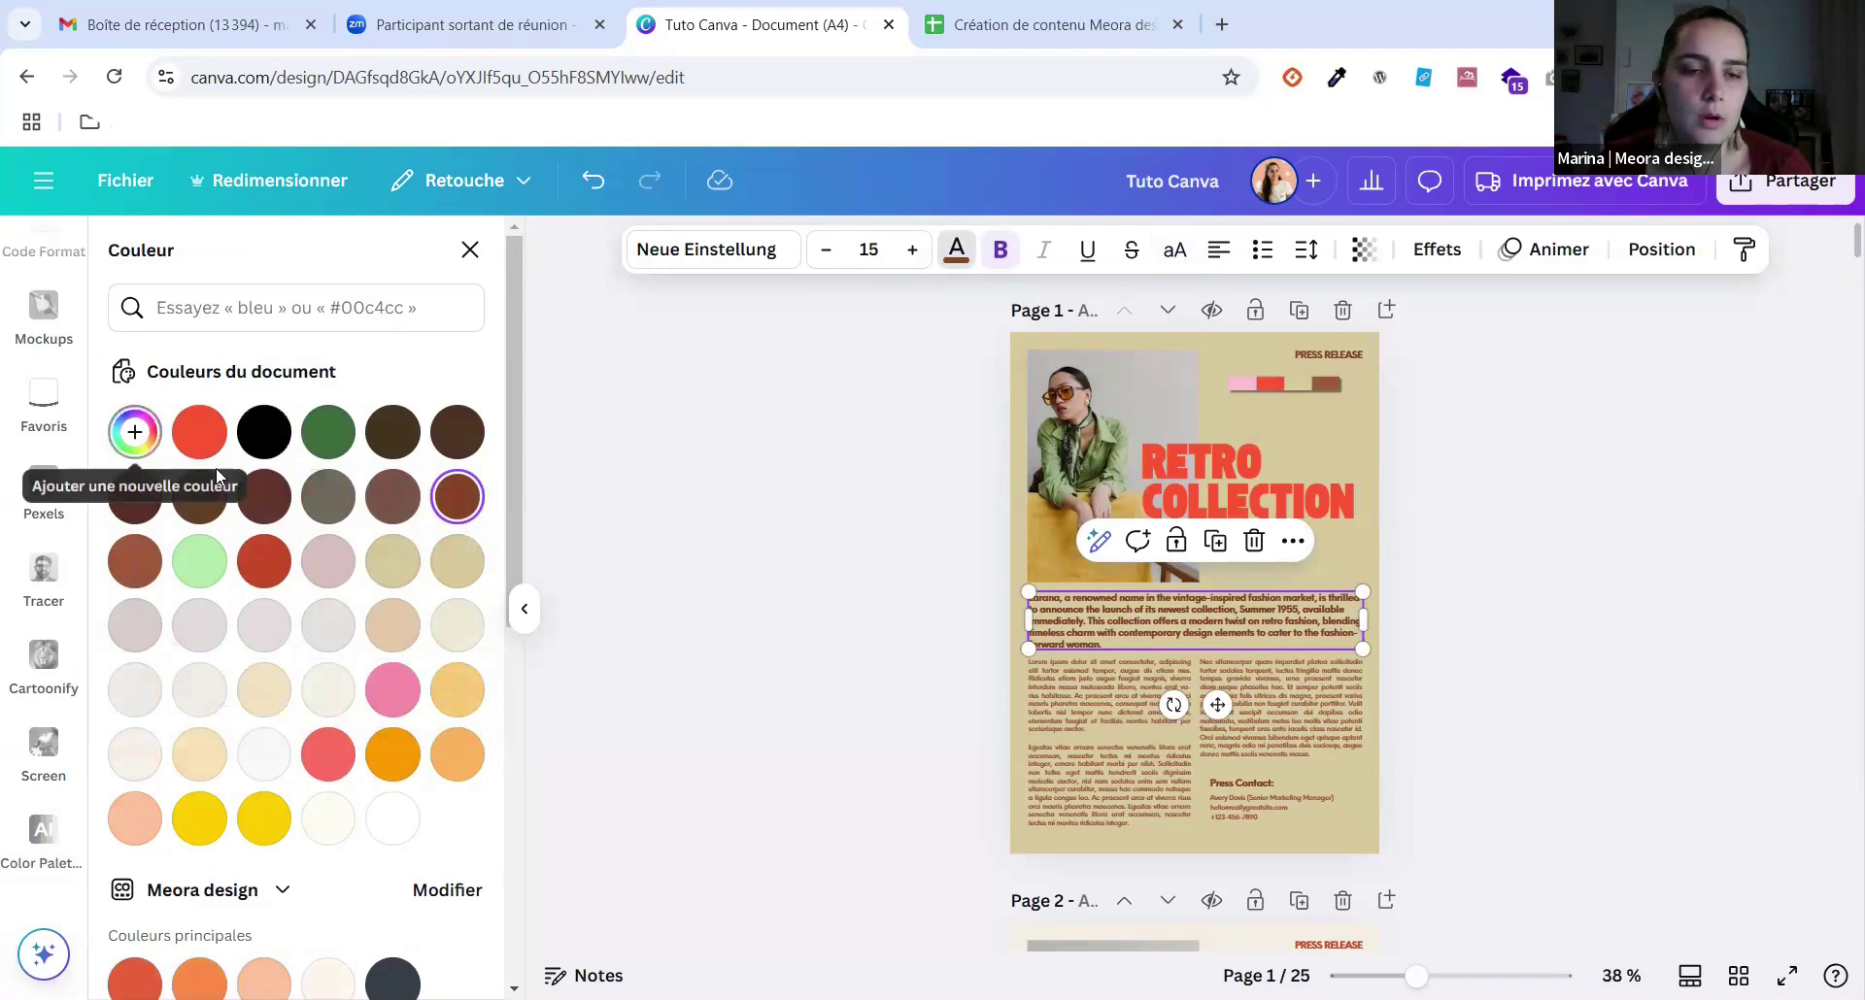
click(134, 431)
click(442, 682)
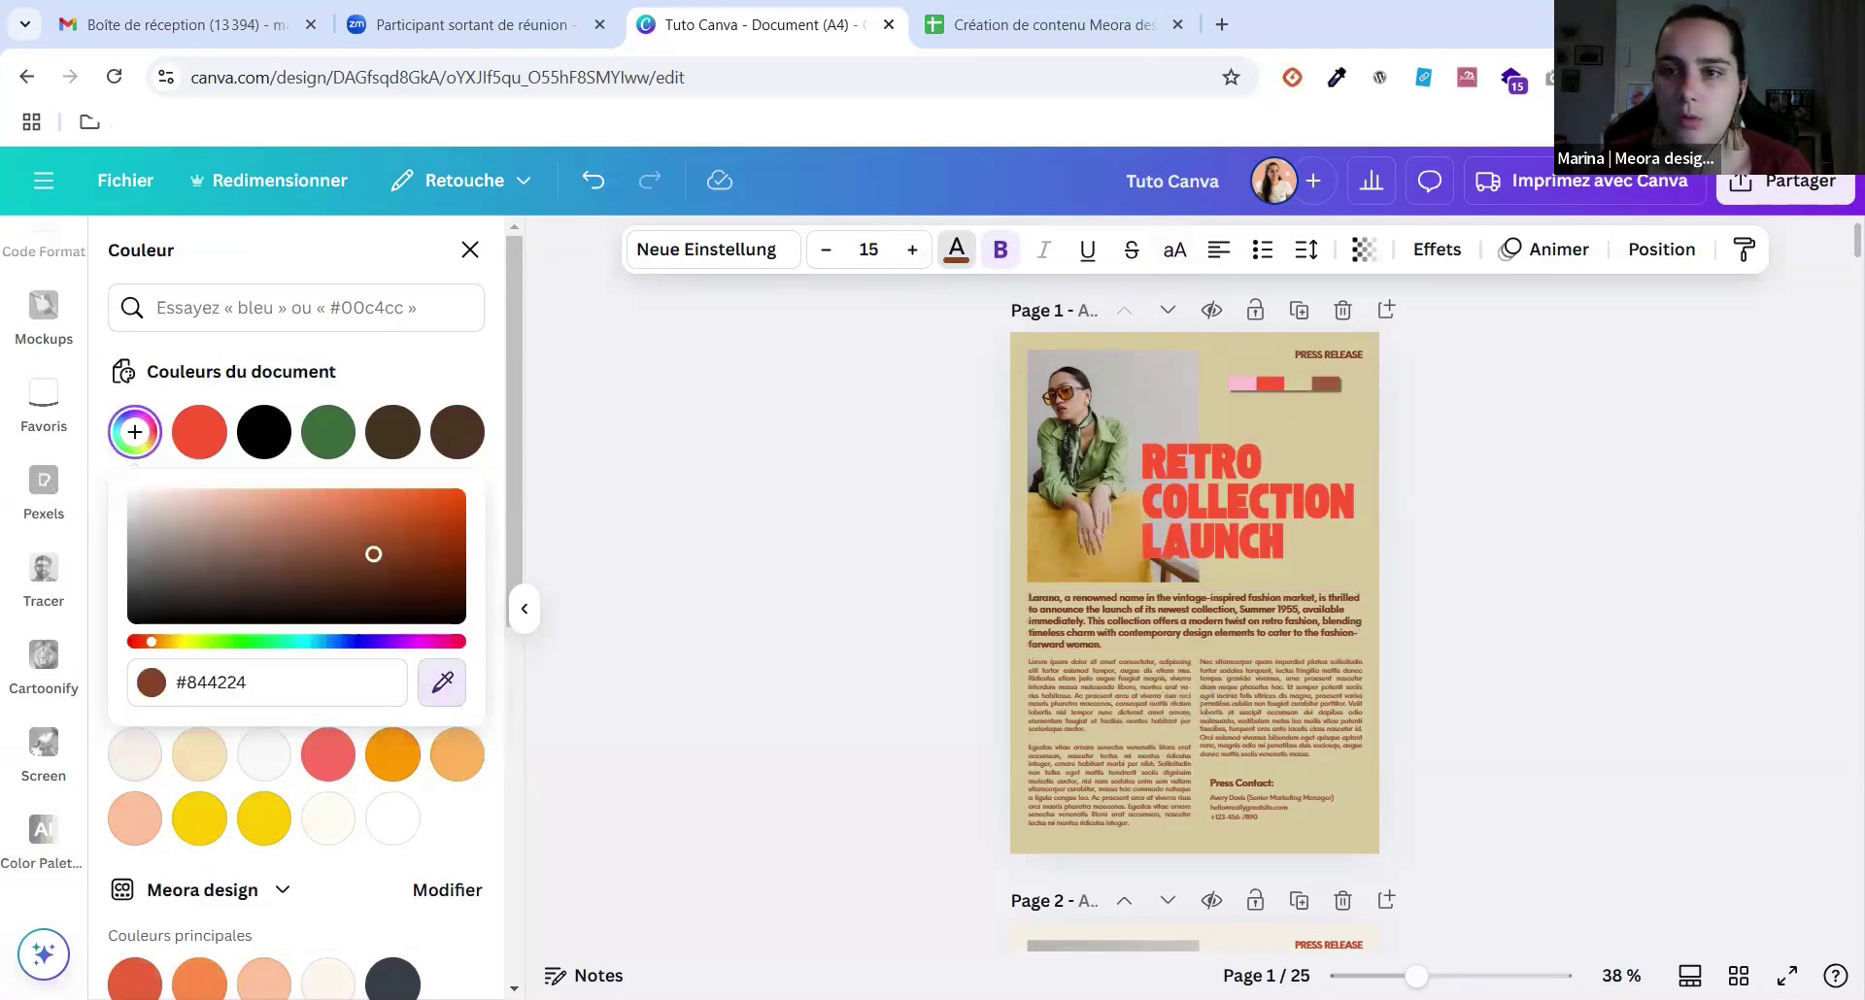
click(1326, 384)
click(1478, 614)
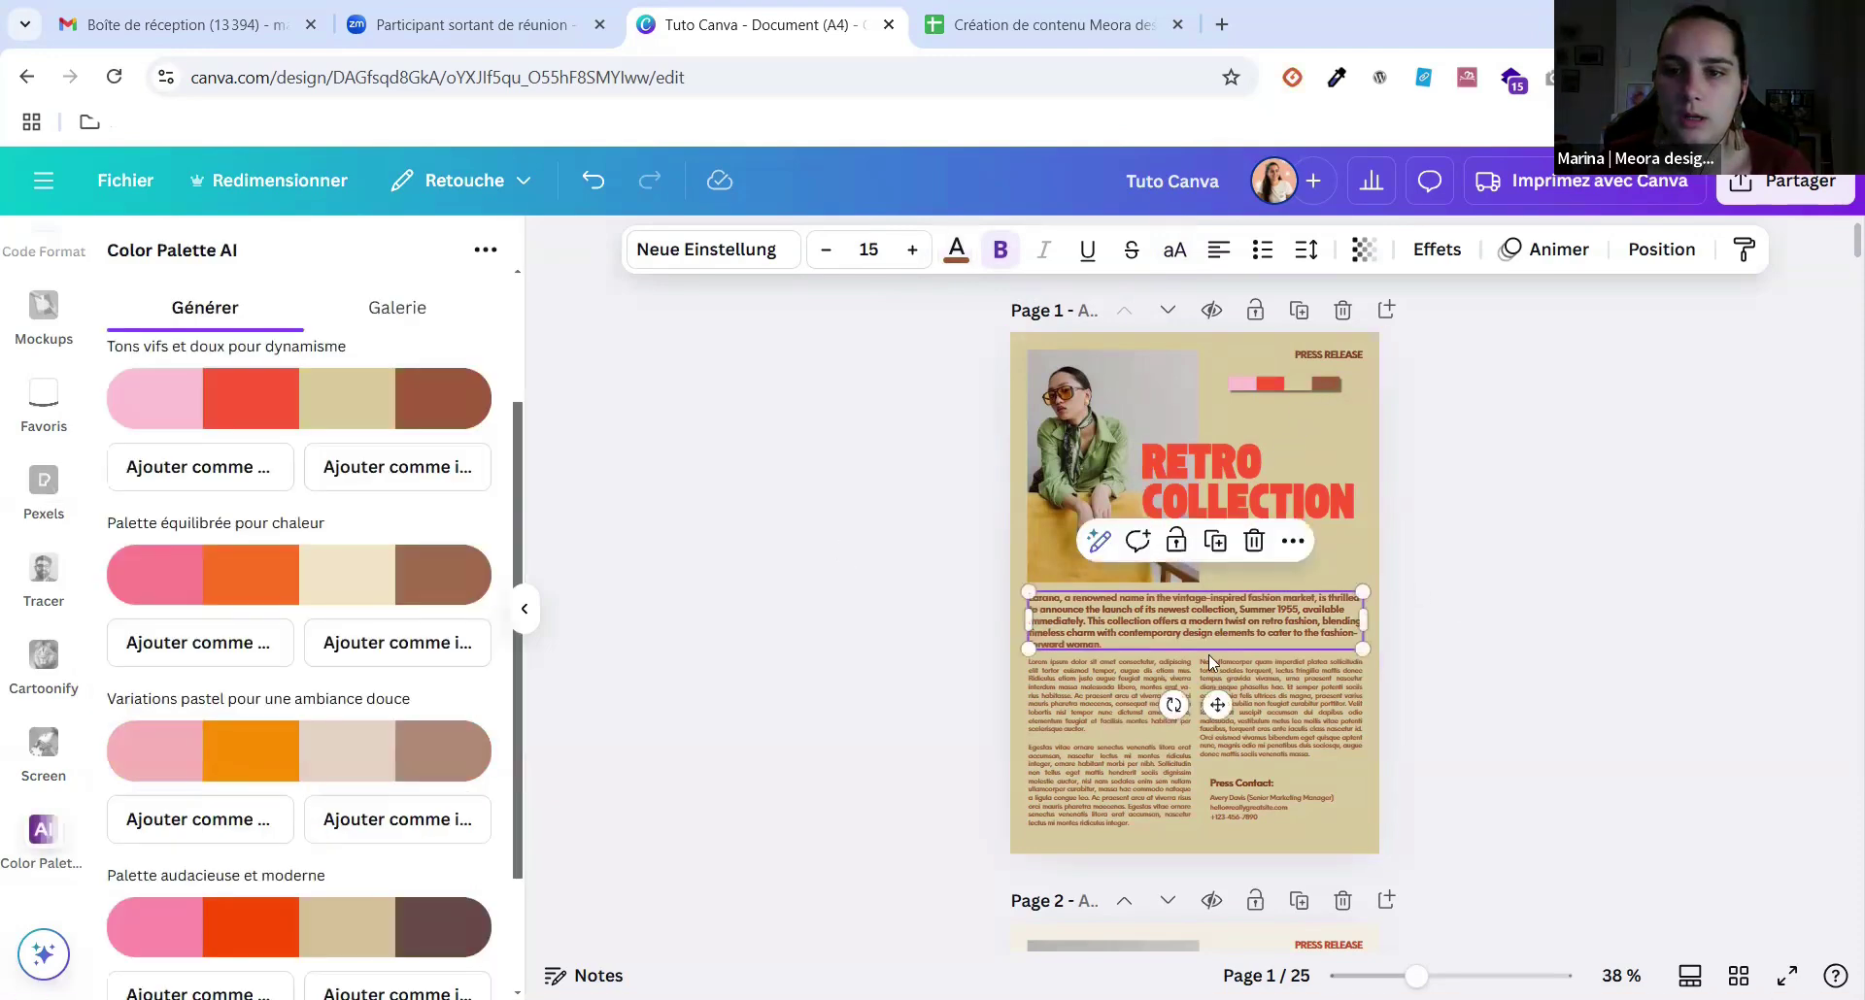
Fill the Press Contact box on page 1 with the palette's pink, #FEC0D3, sampled with the eyedropper, and raise the box's opacity.
click(1356, 775)
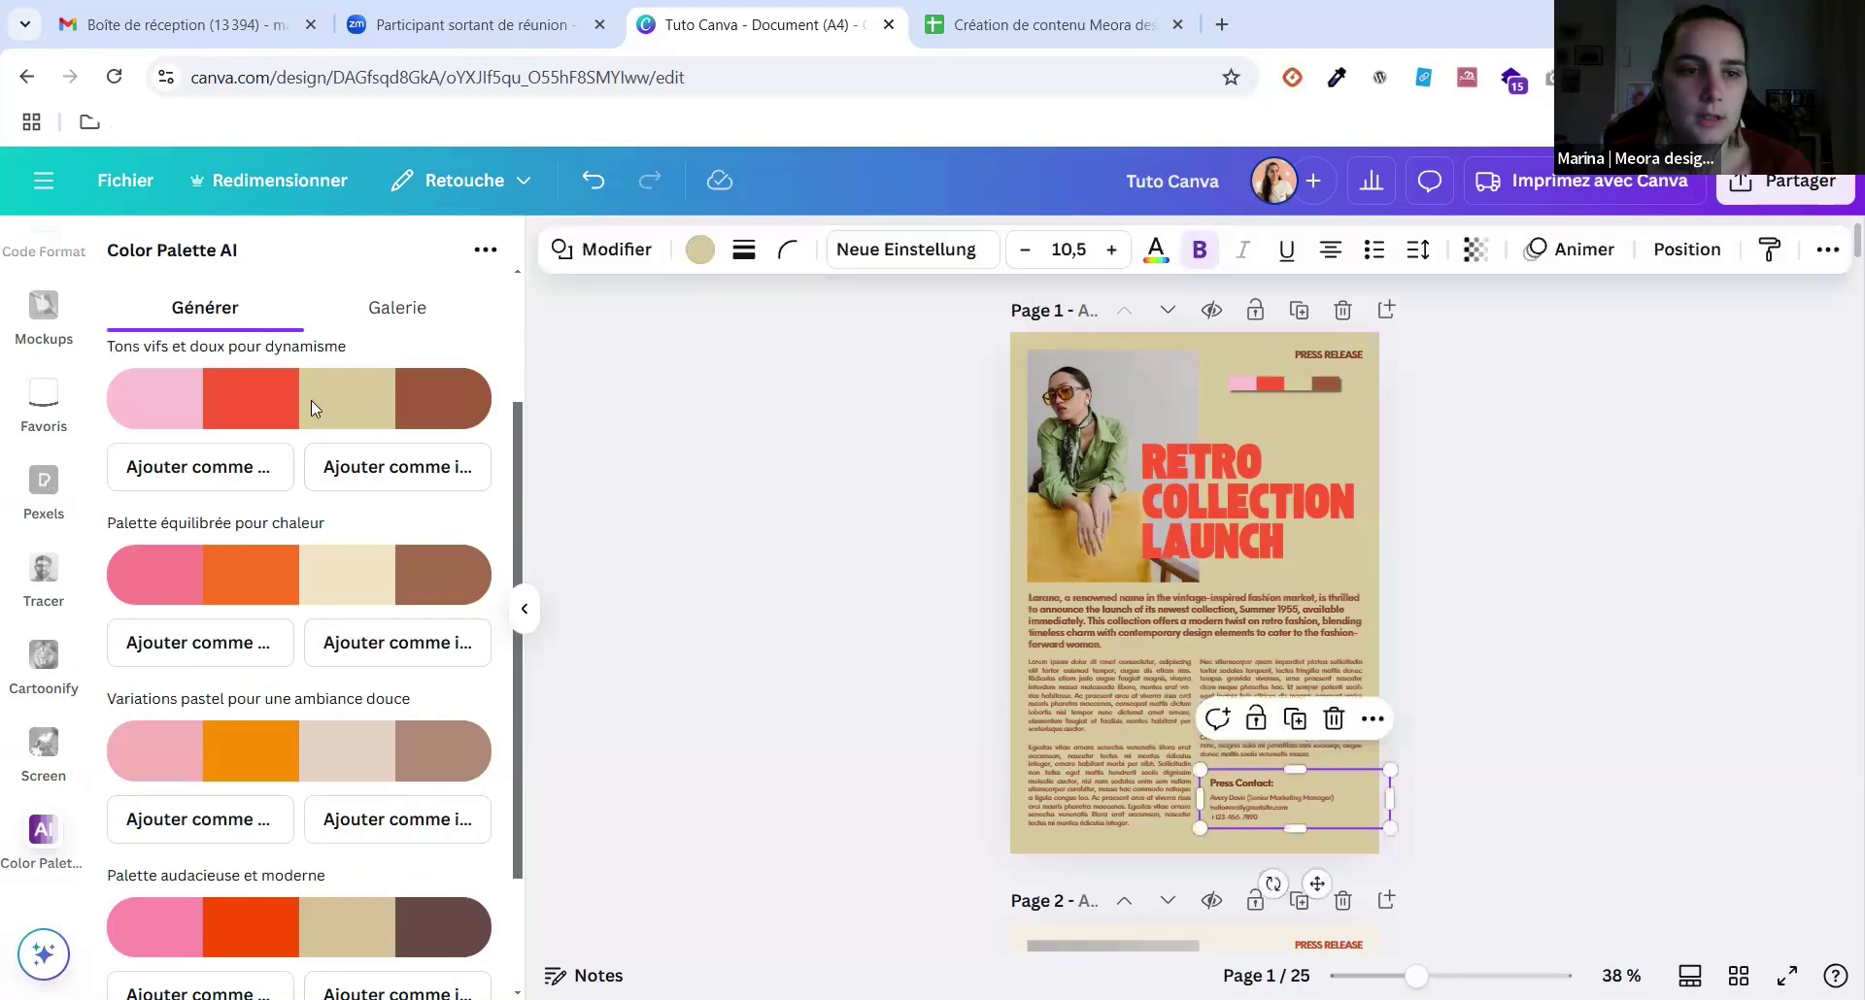
click(697, 250)
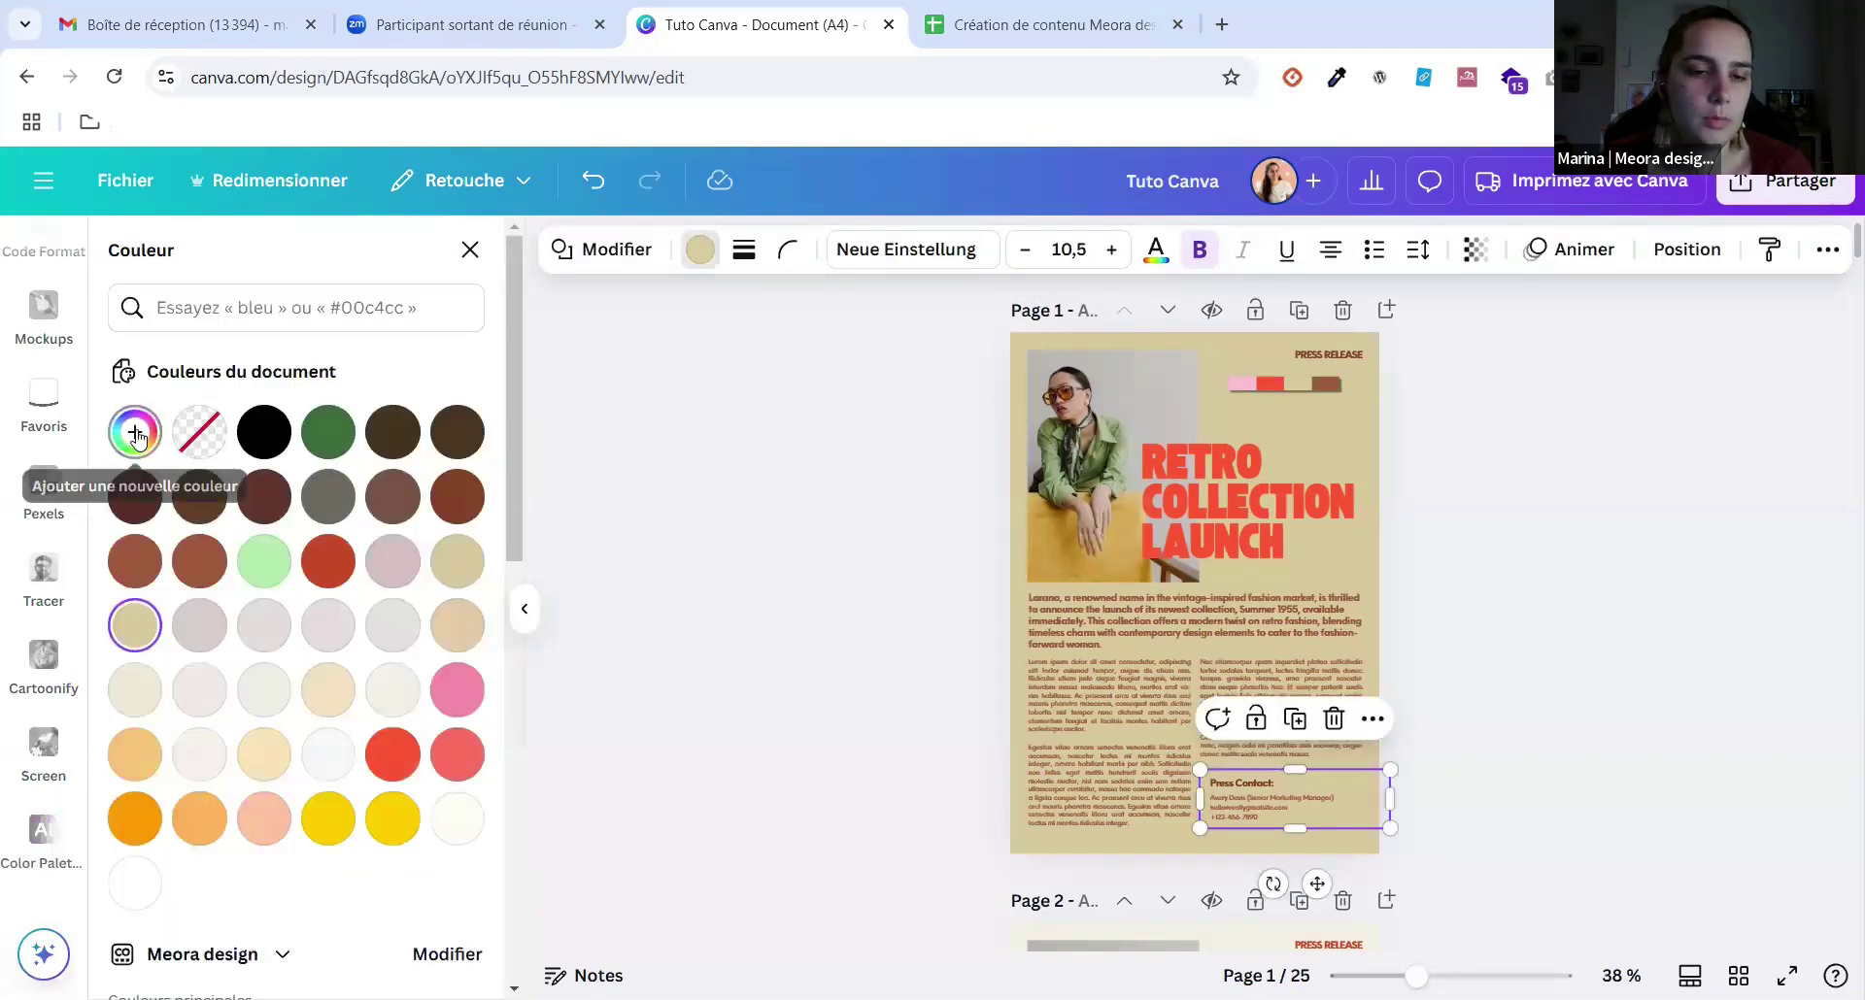
click(134, 431)
click(442, 740)
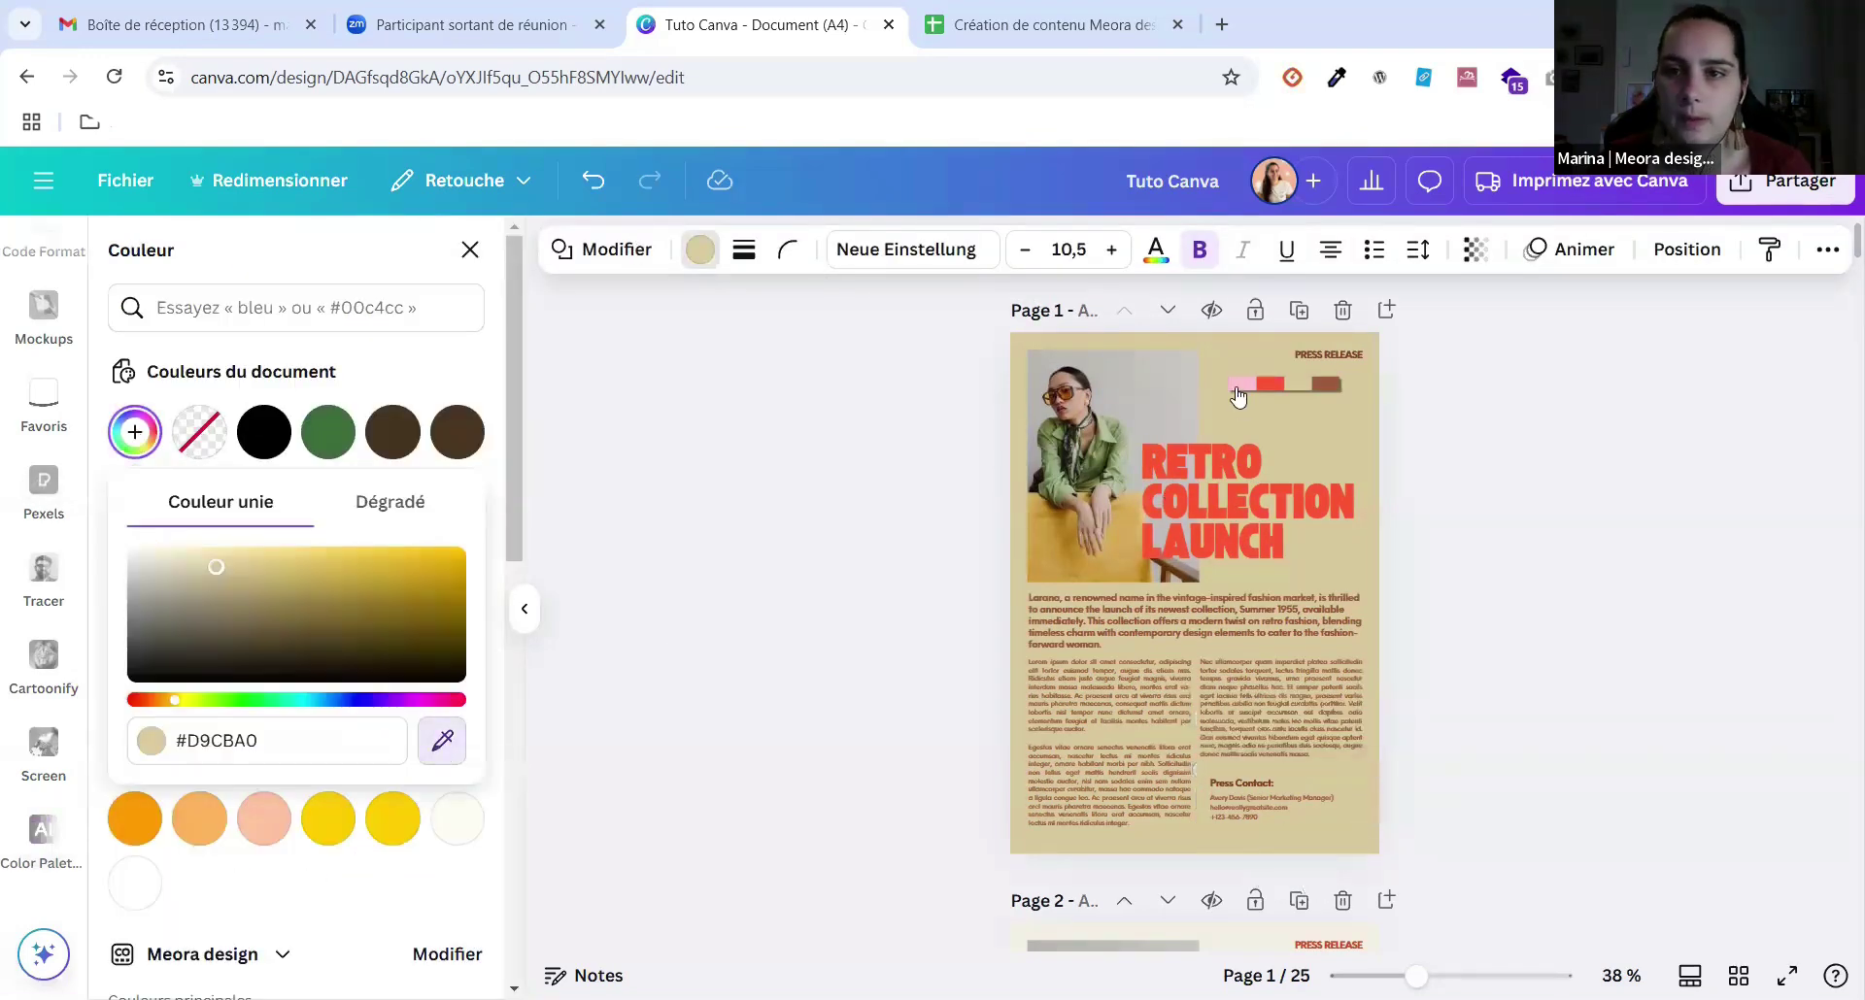
click(1241, 384)
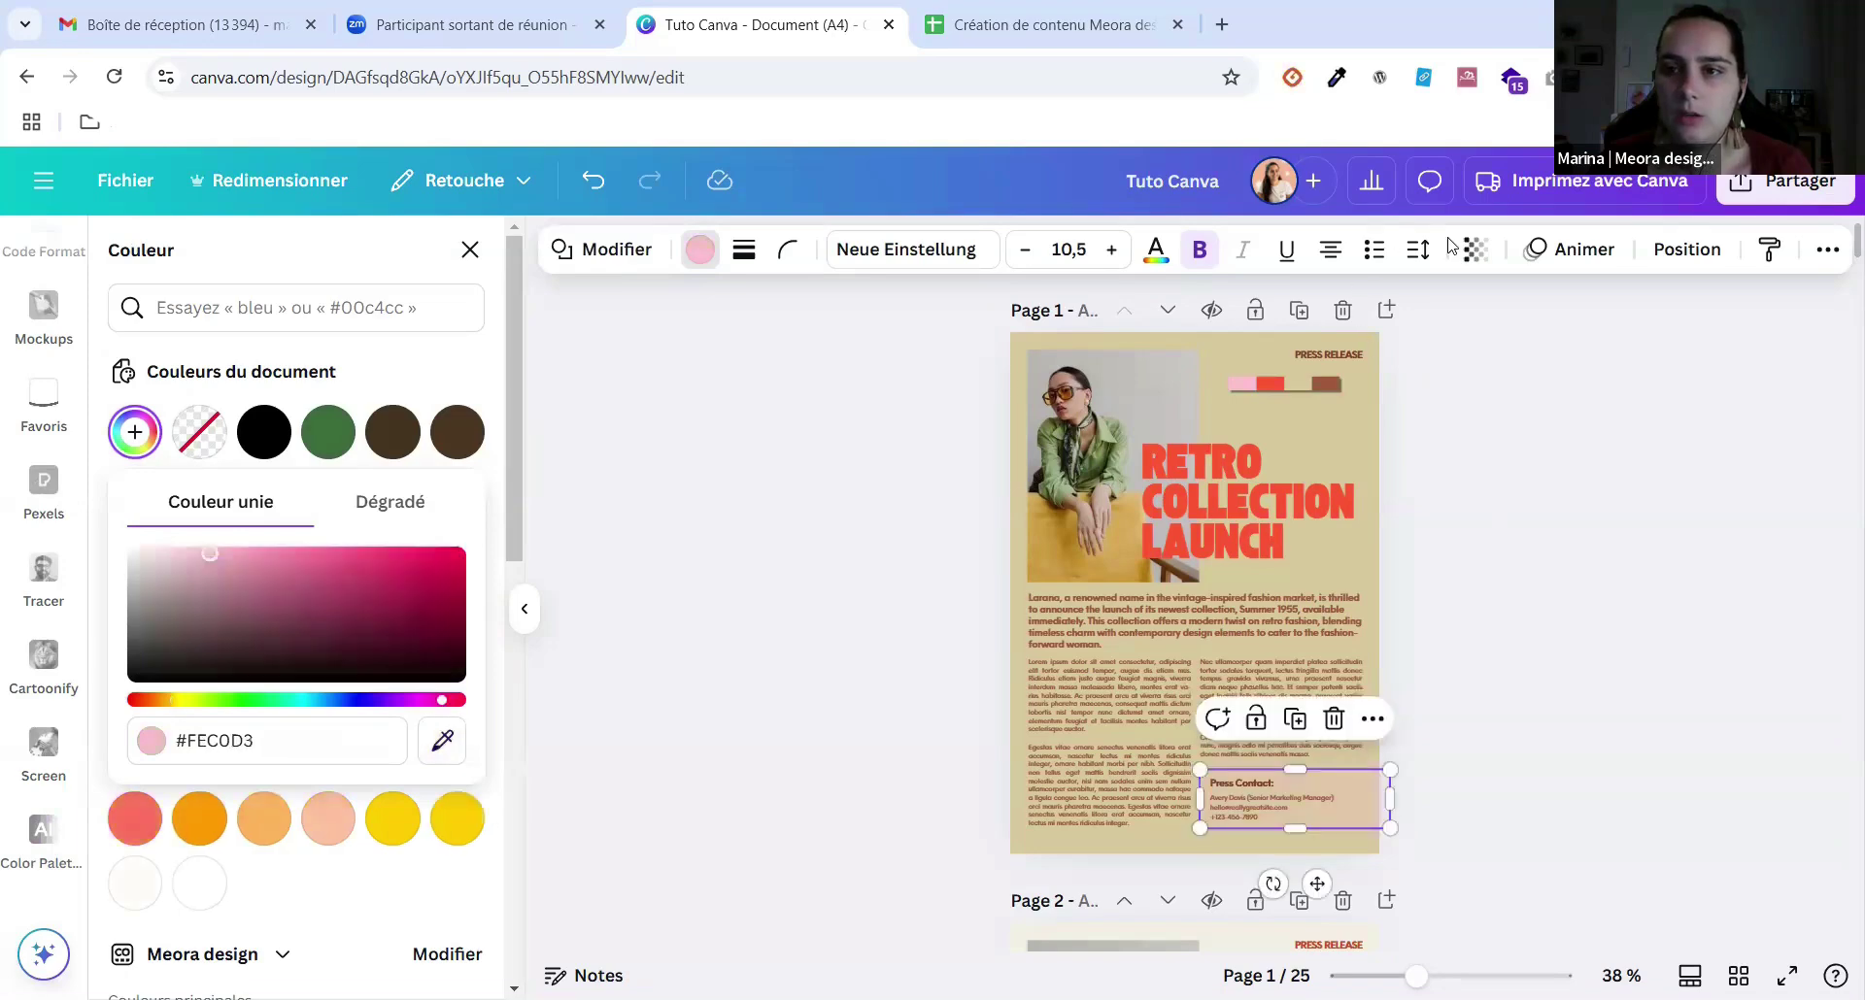
click(1475, 250)
click(1548, 356)
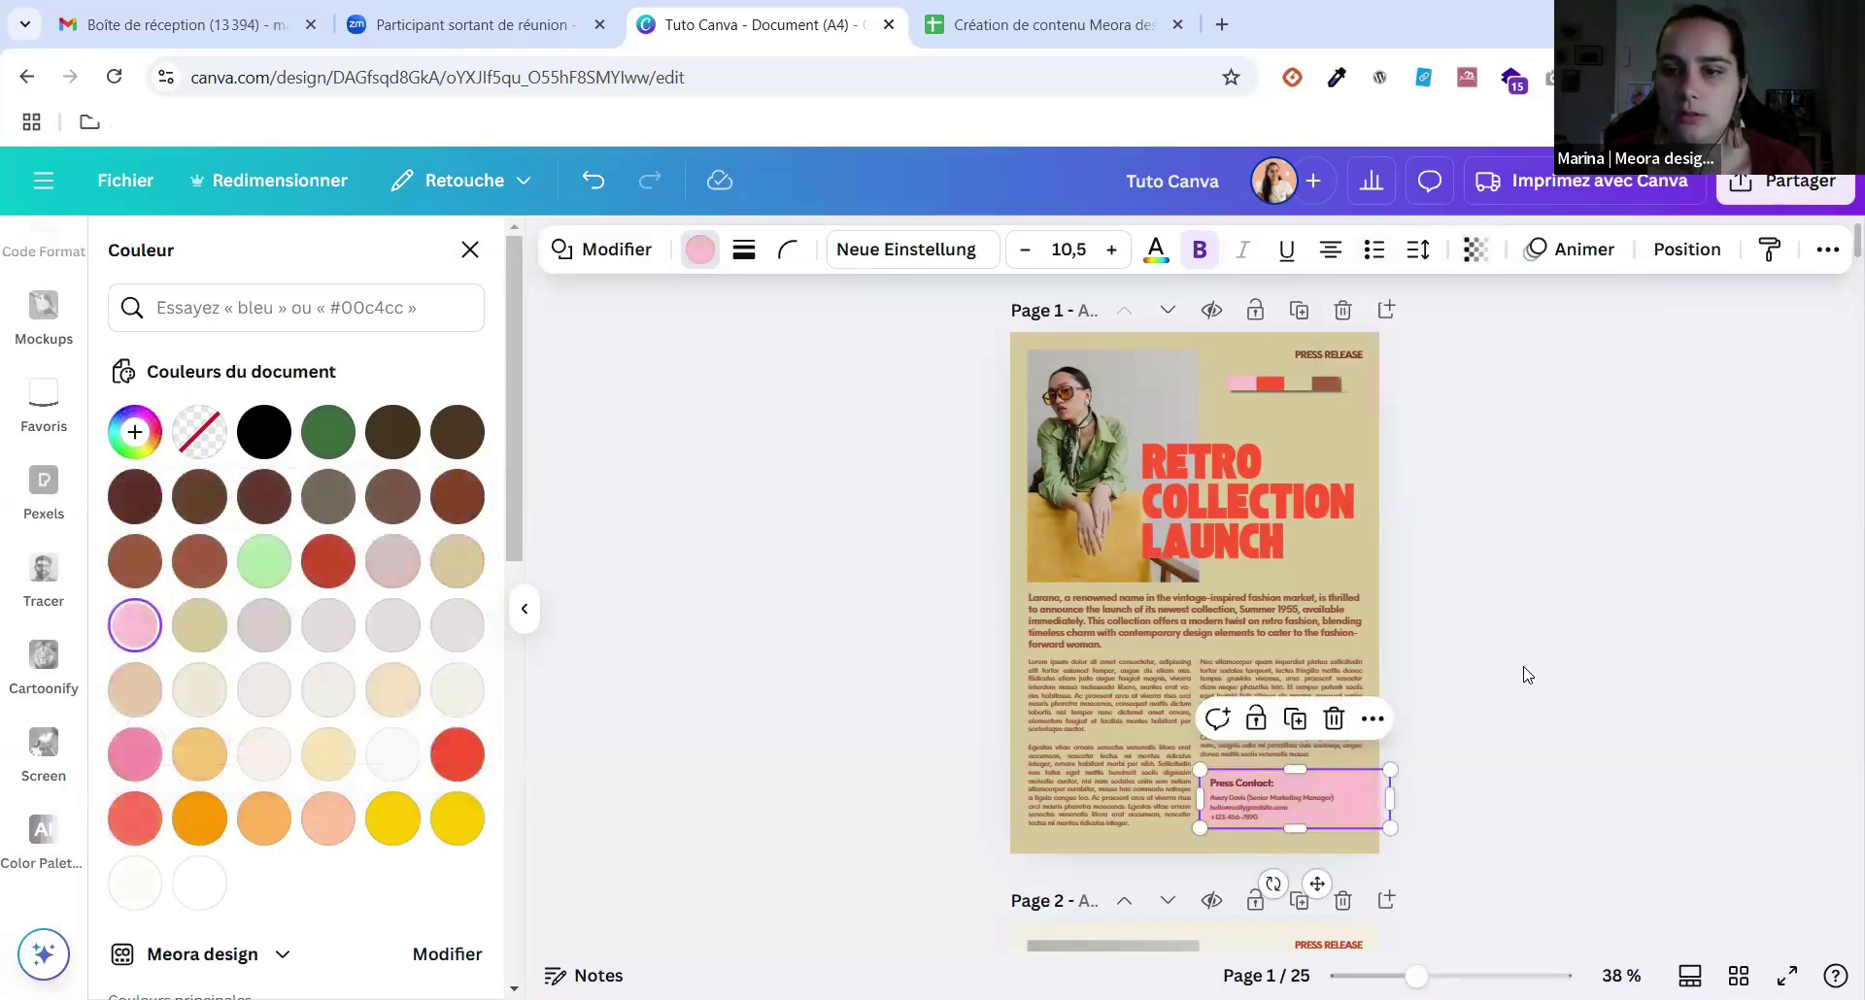
key(Escape)
key(Escape)
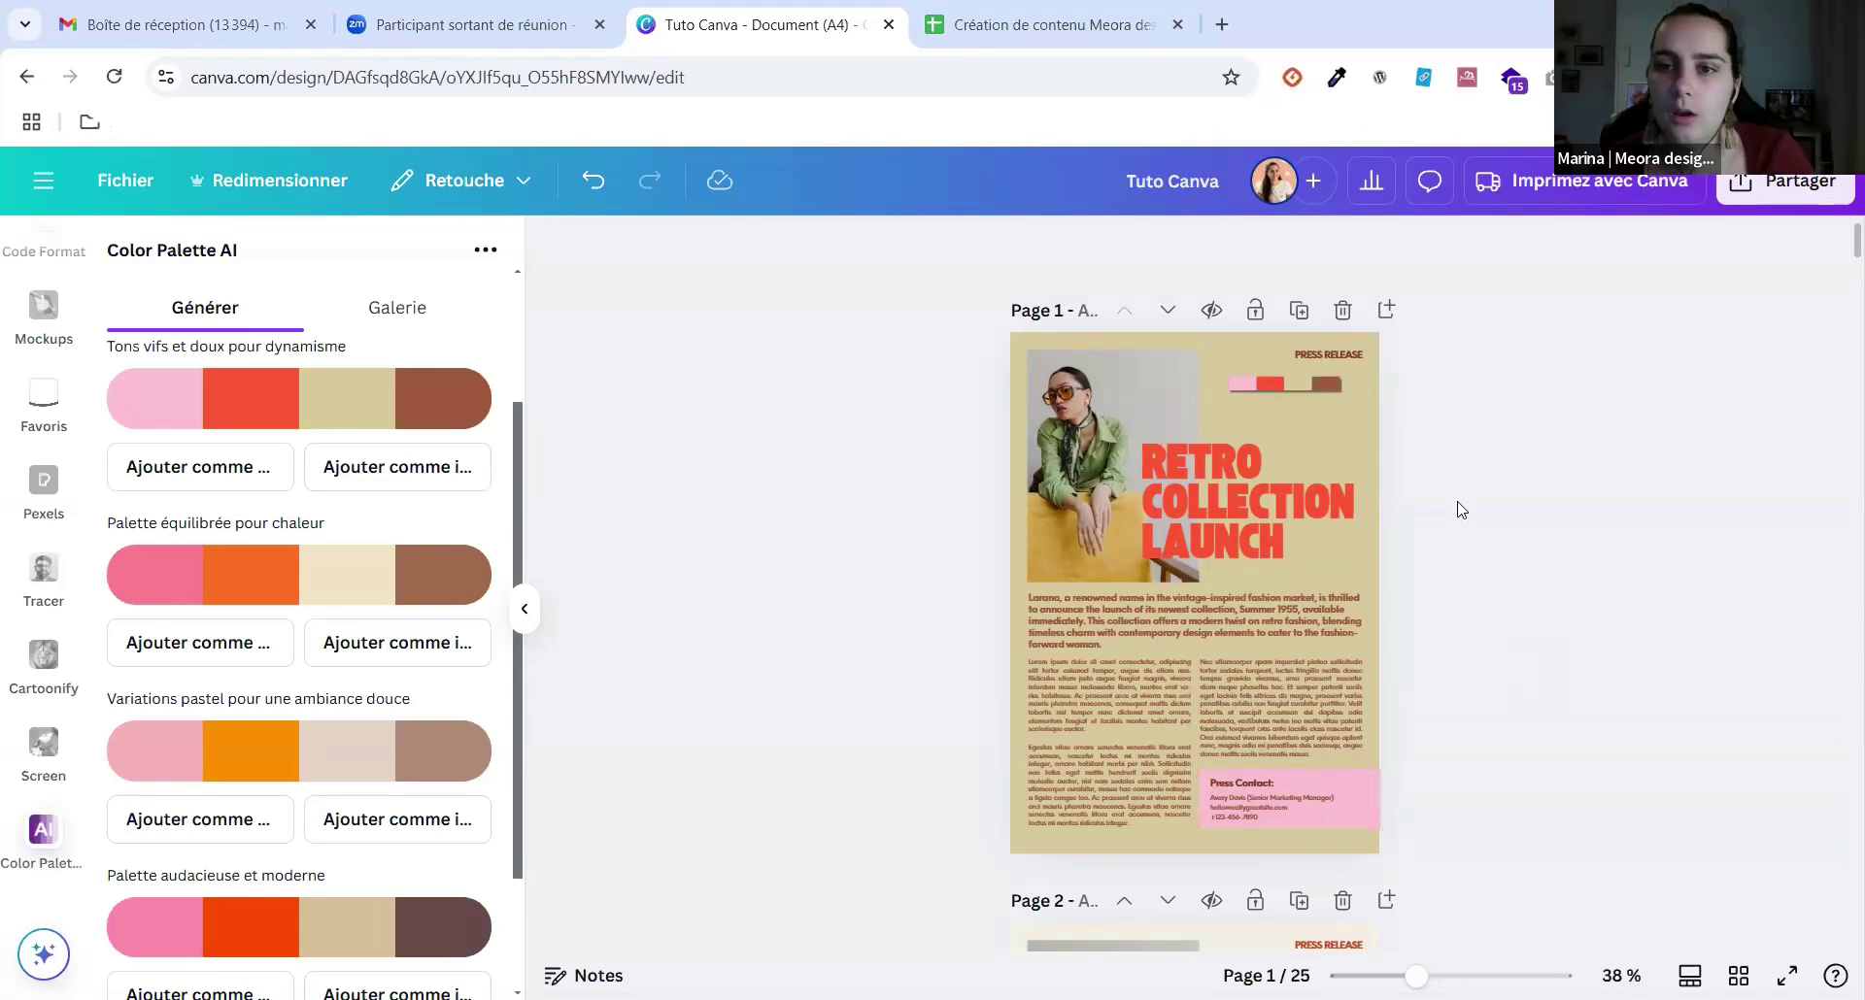
Set page 2's background to its palette's light beige, sampled with the eyedropper.
scroll(1472, 483, down, 5)
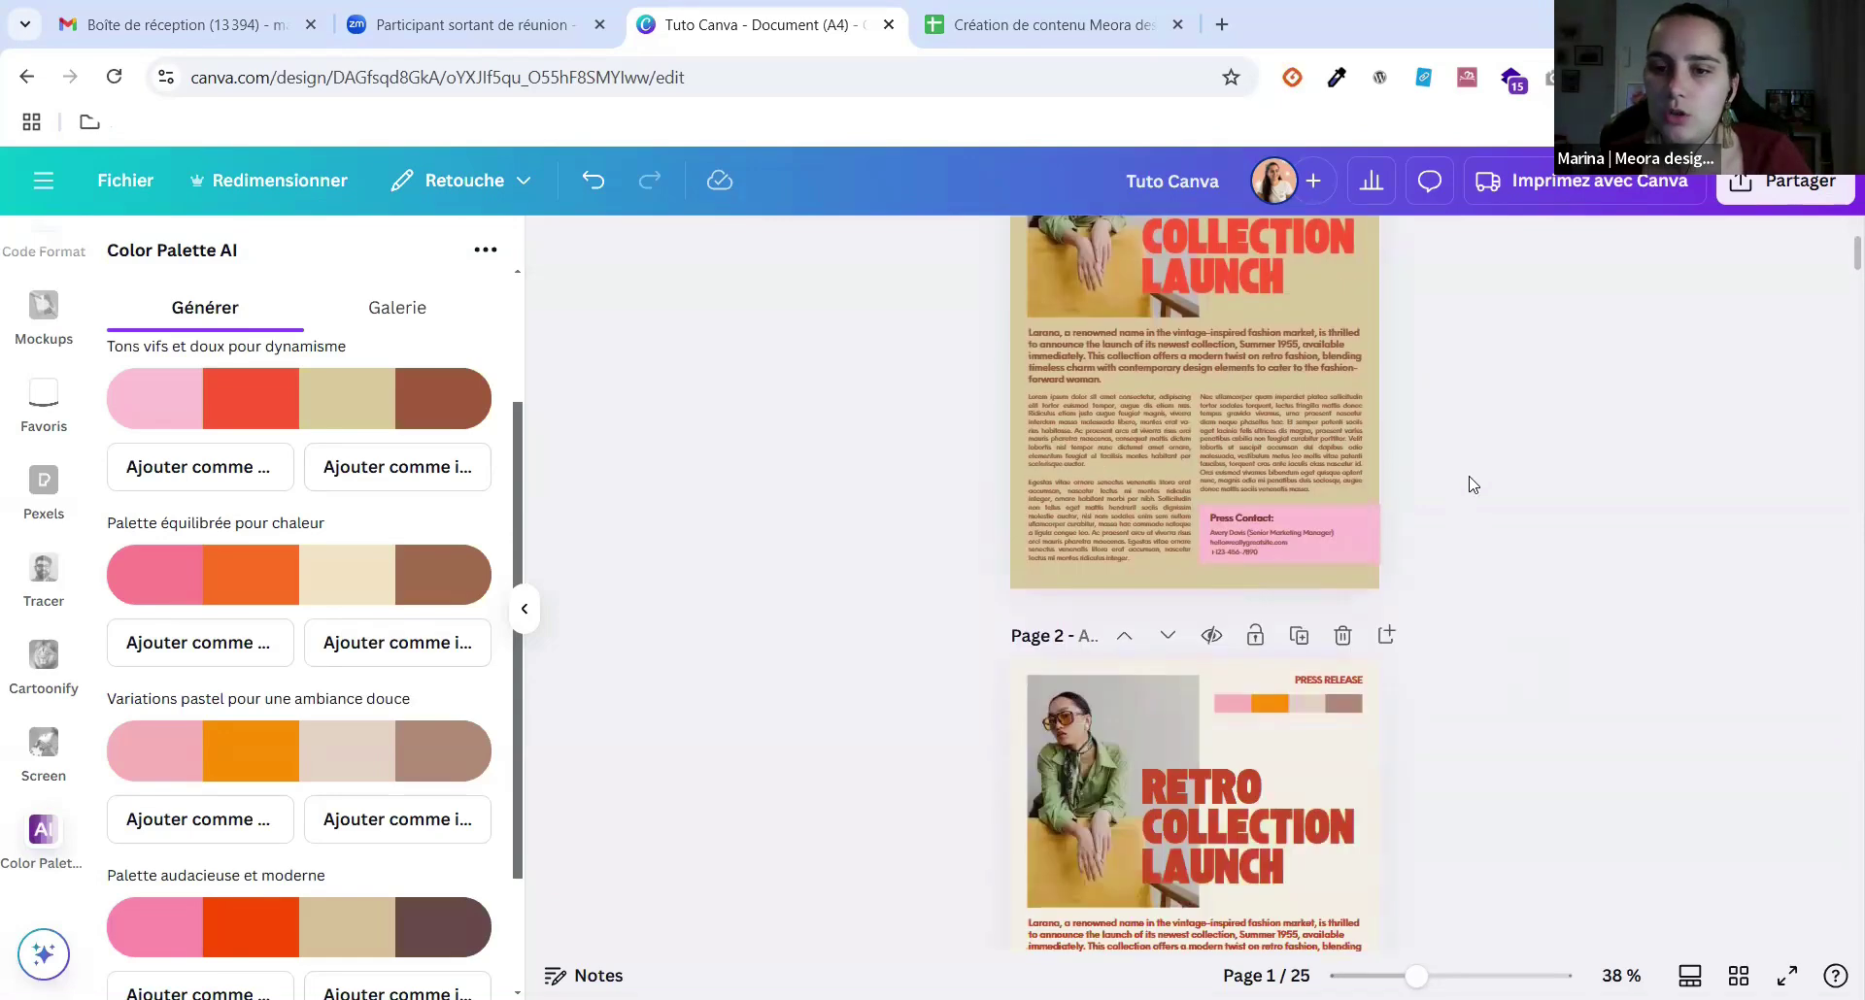
scroll(1471, 479, down, 1)
click(1337, 459)
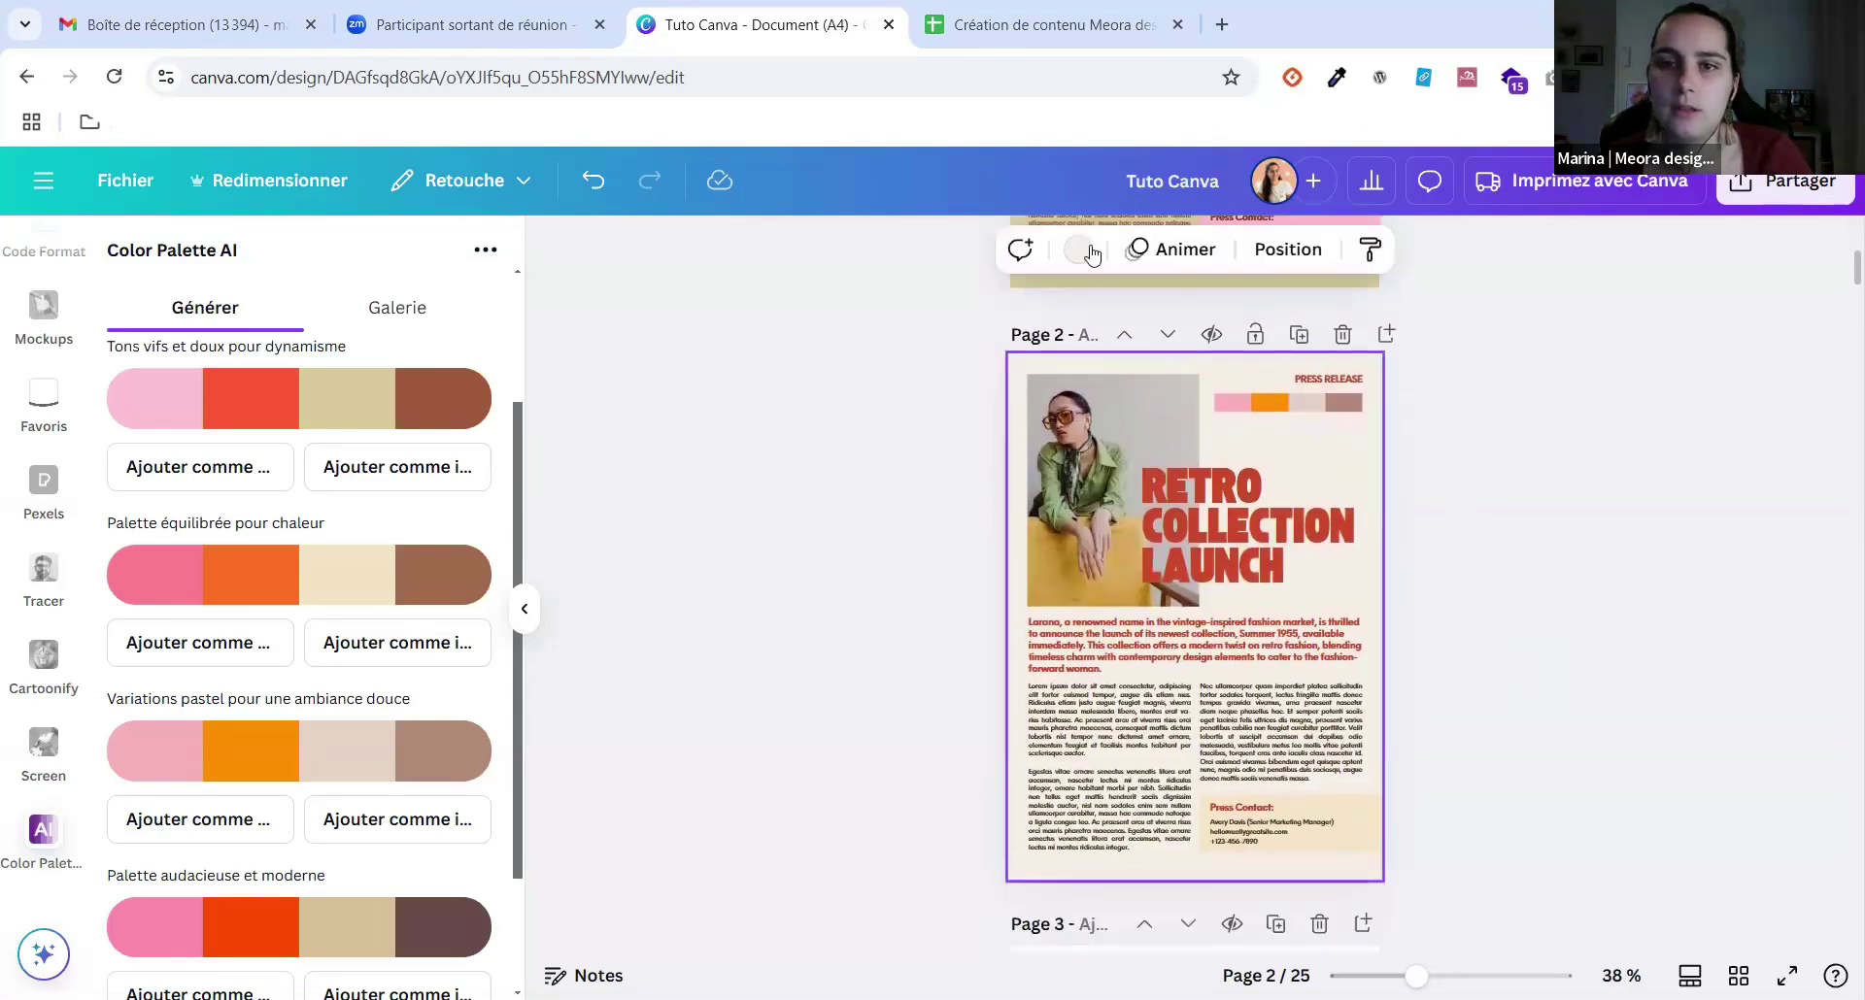
click(1088, 254)
click(135, 431)
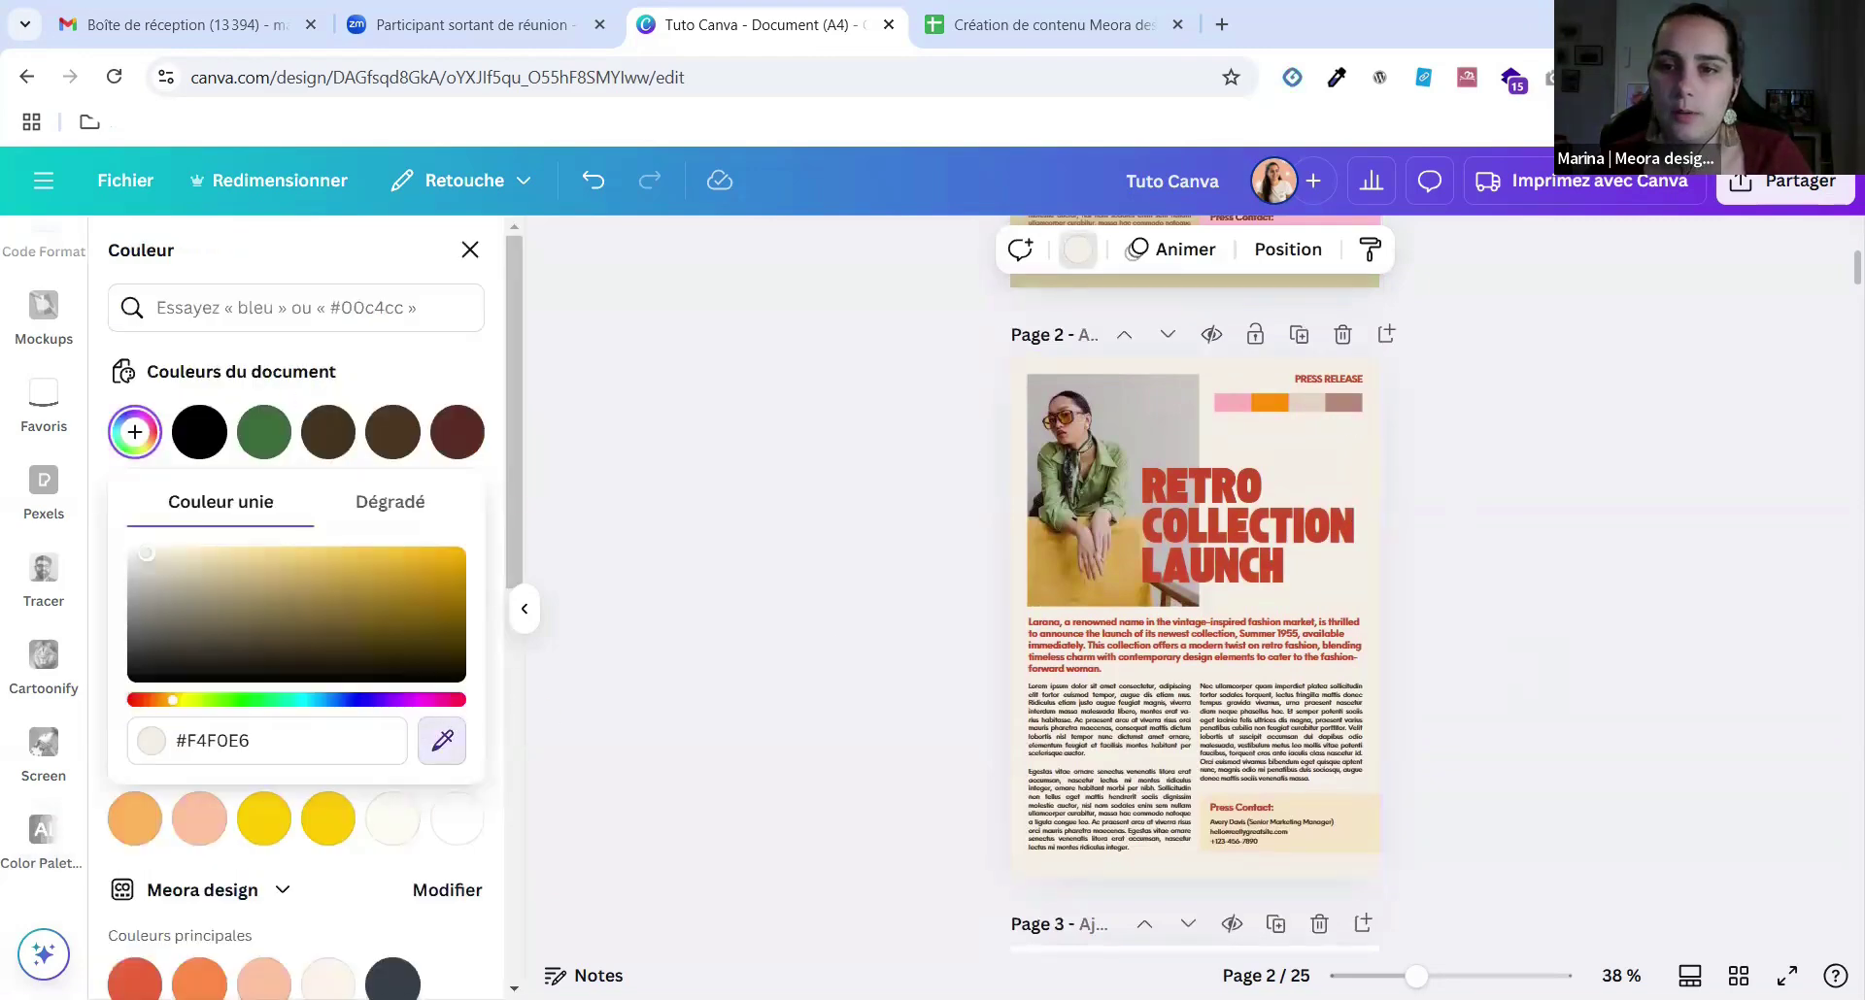
Recolour the title "RETRO COLLECTION LAUNCH" on page 2 with the palette's orange, #FE8E00, sampled with the eyedropper.
click(1218, 518)
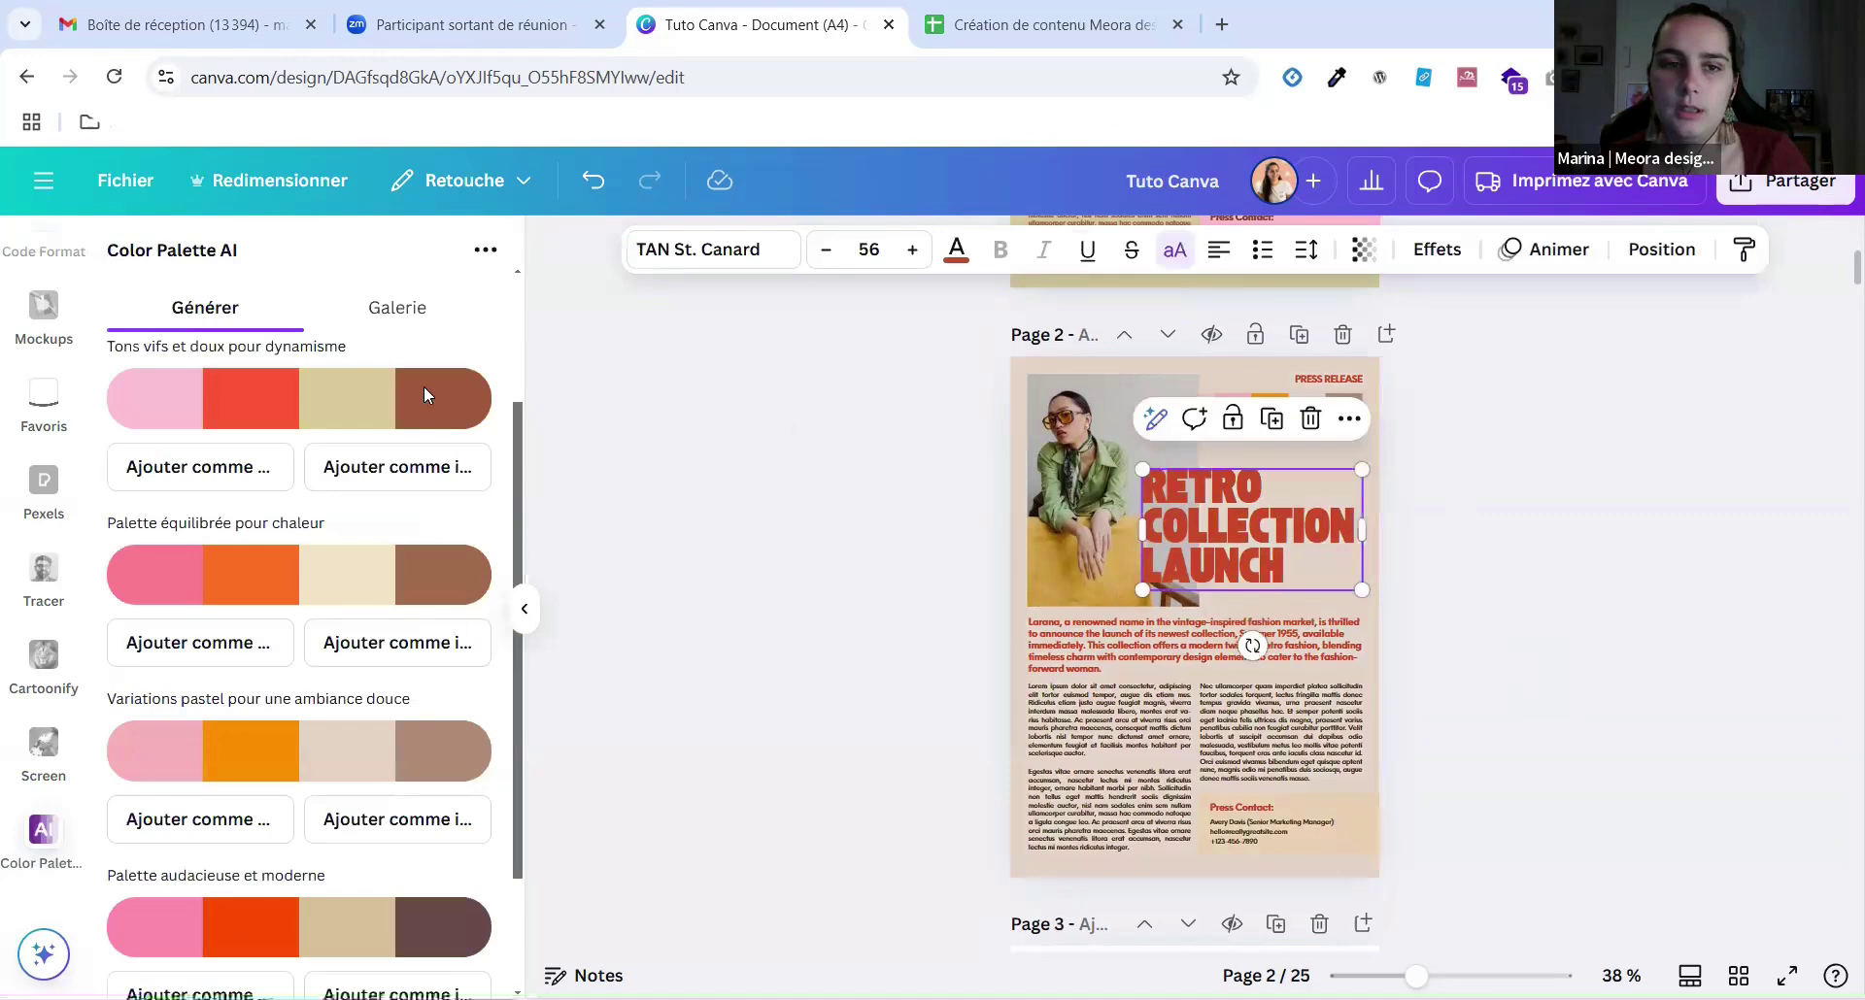
click(957, 249)
click(135, 433)
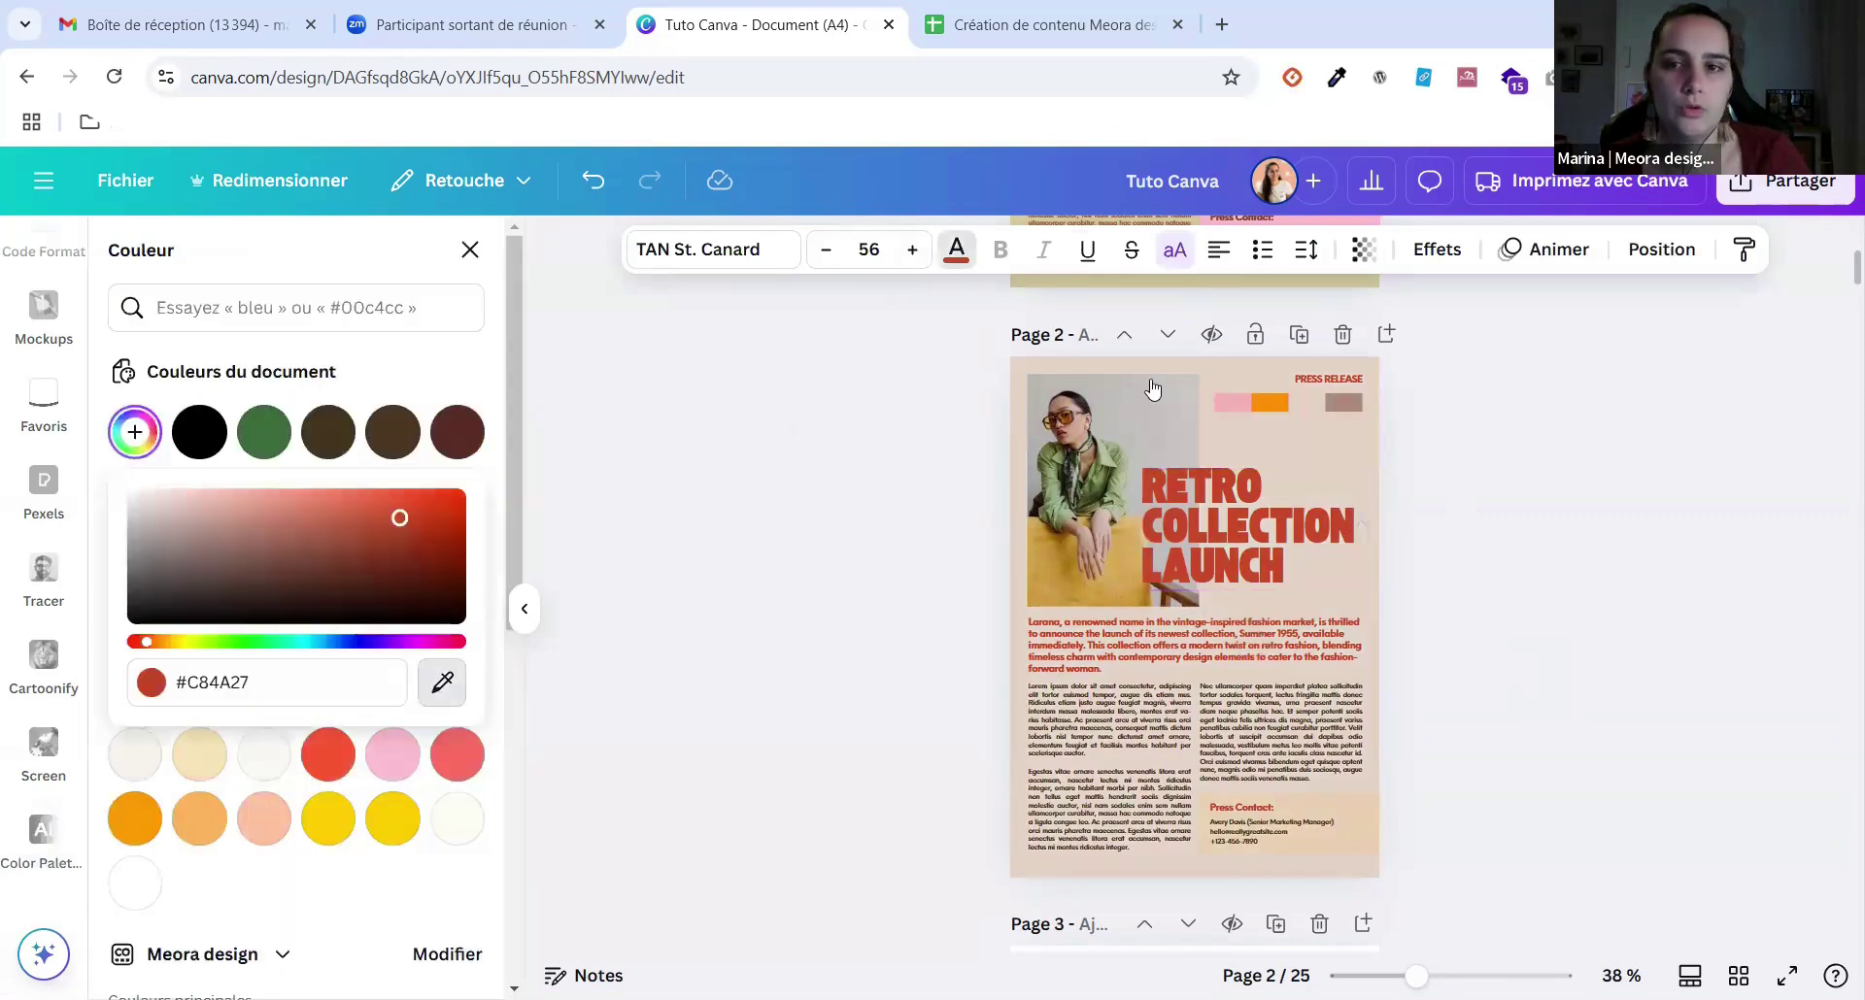
click(1267, 402)
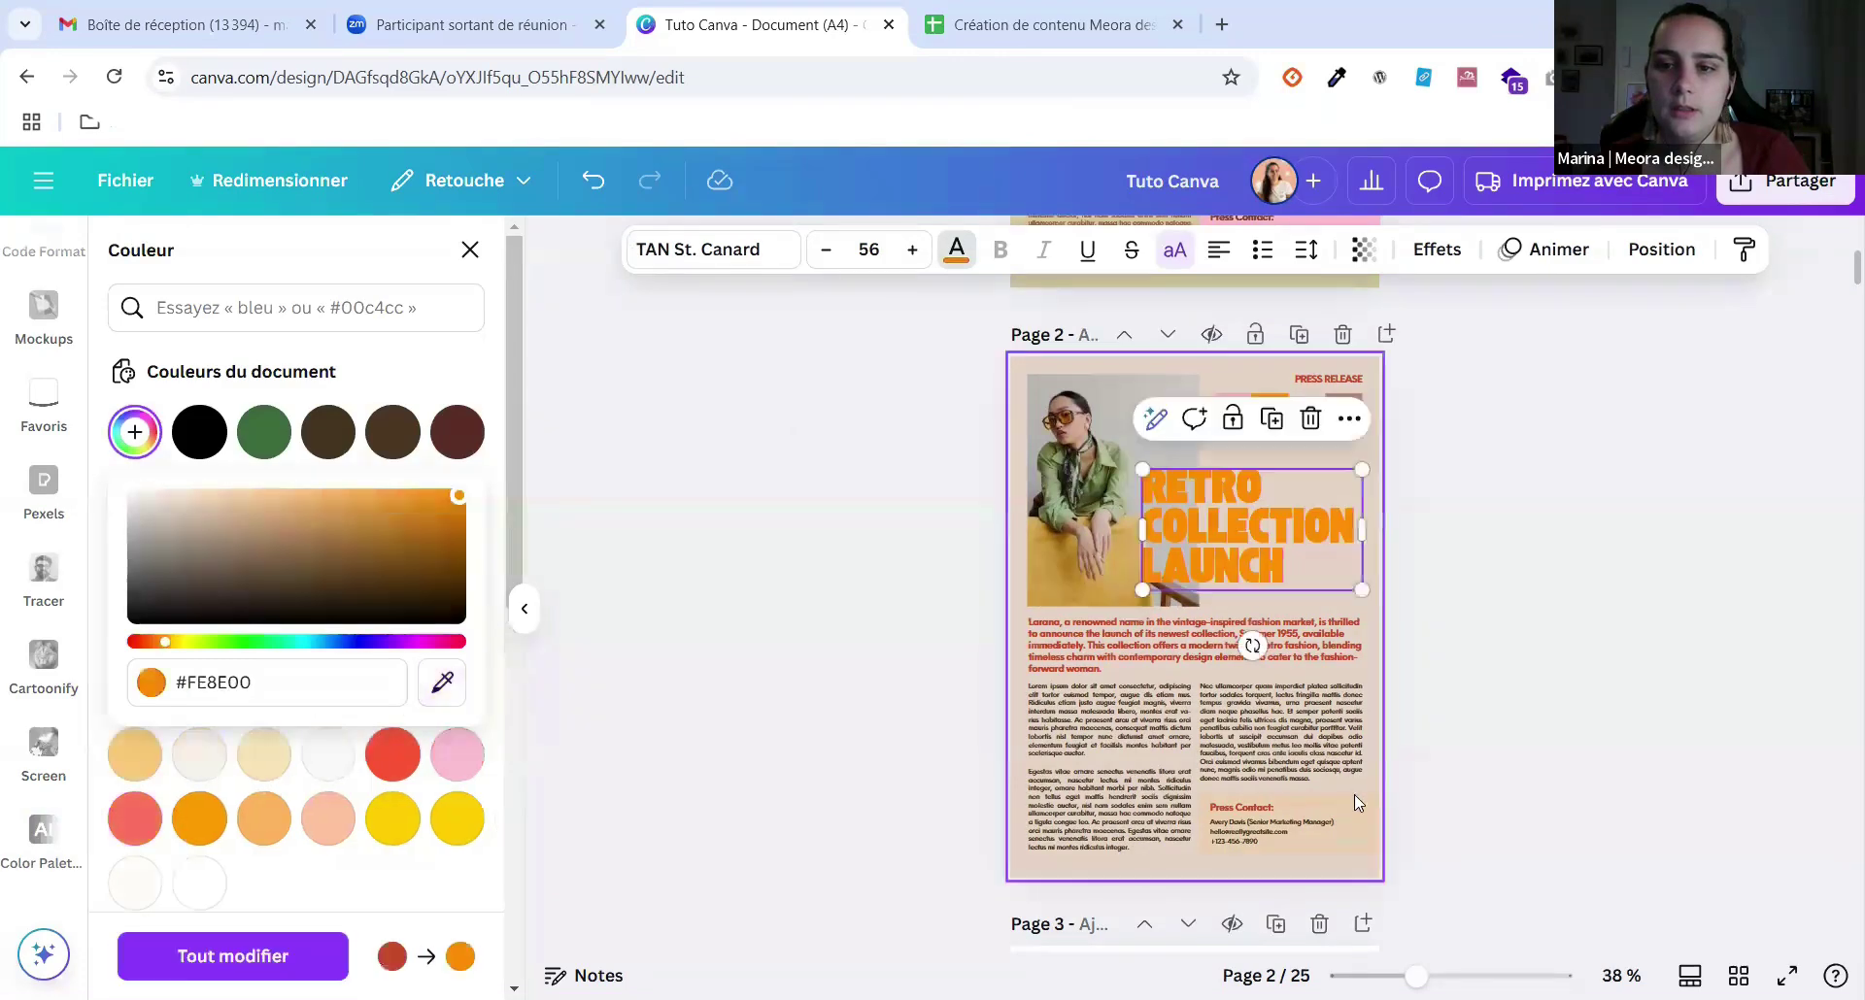
Set the text colour of the Press Contact box on page 2 to the palette's pink, #F6B1B7, sampled with the eyedropper.
click(1313, 801)
click(129, 430)
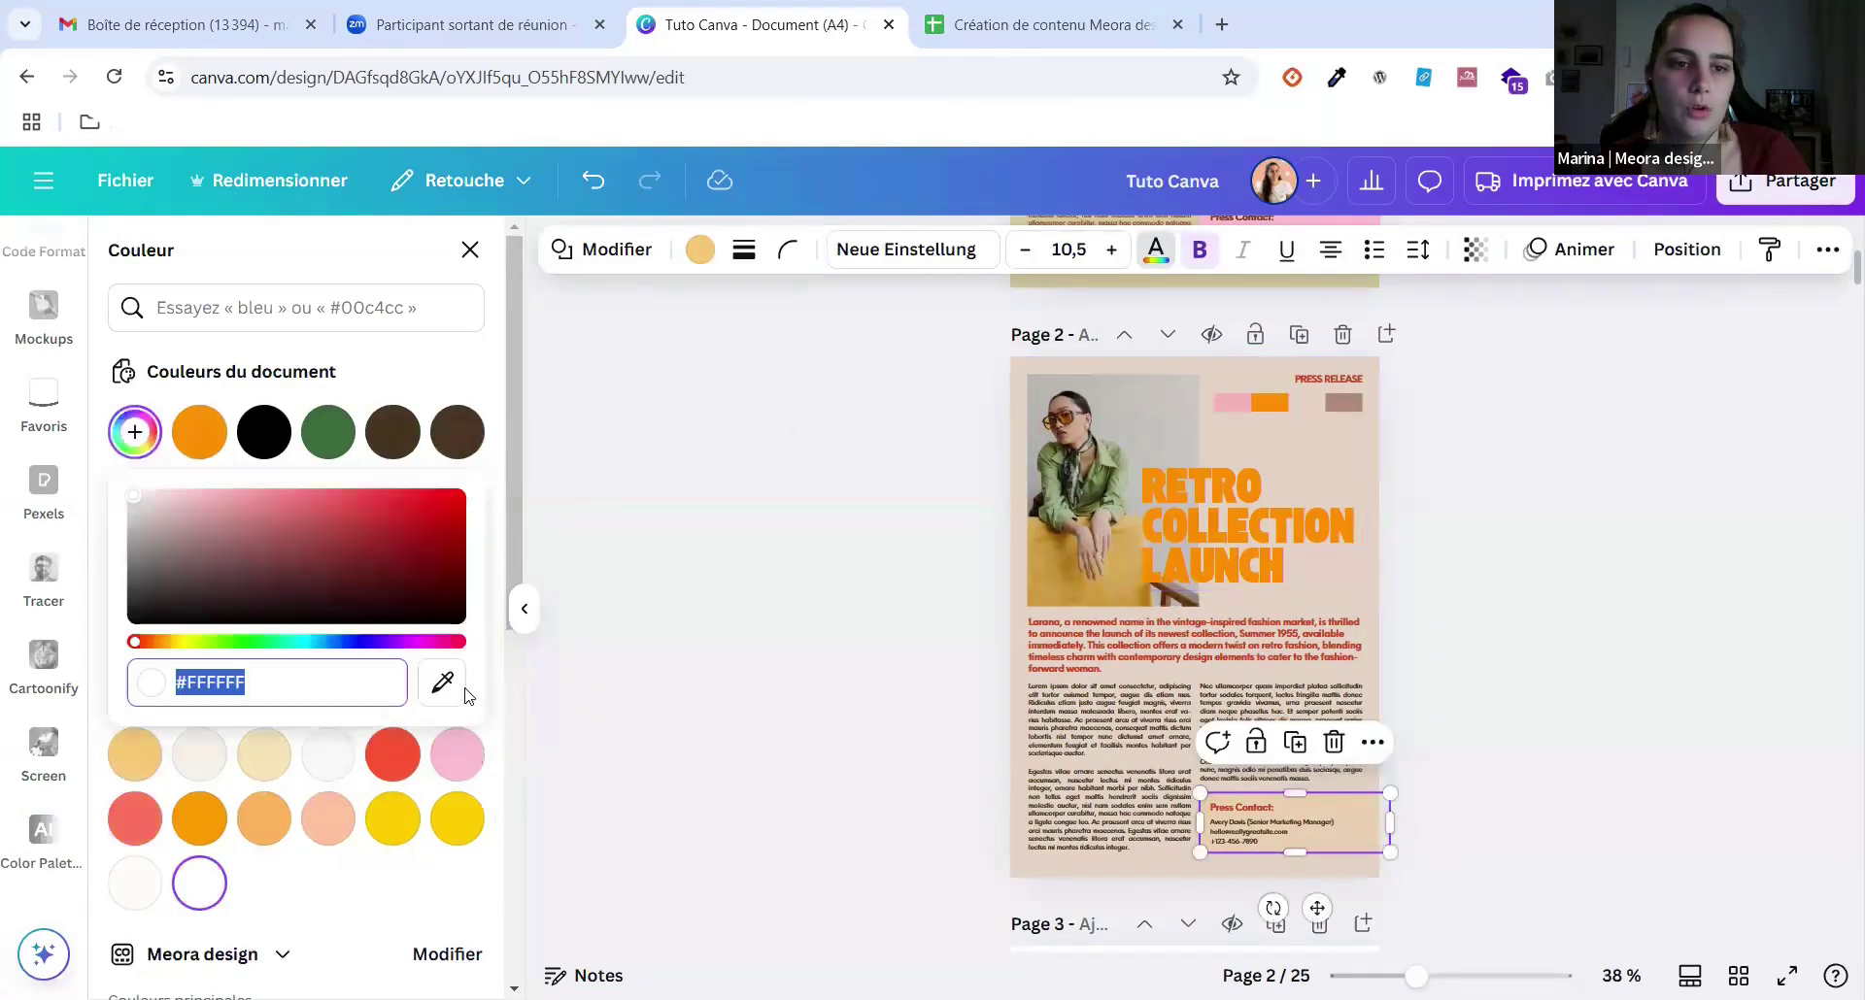
click(442, 682)
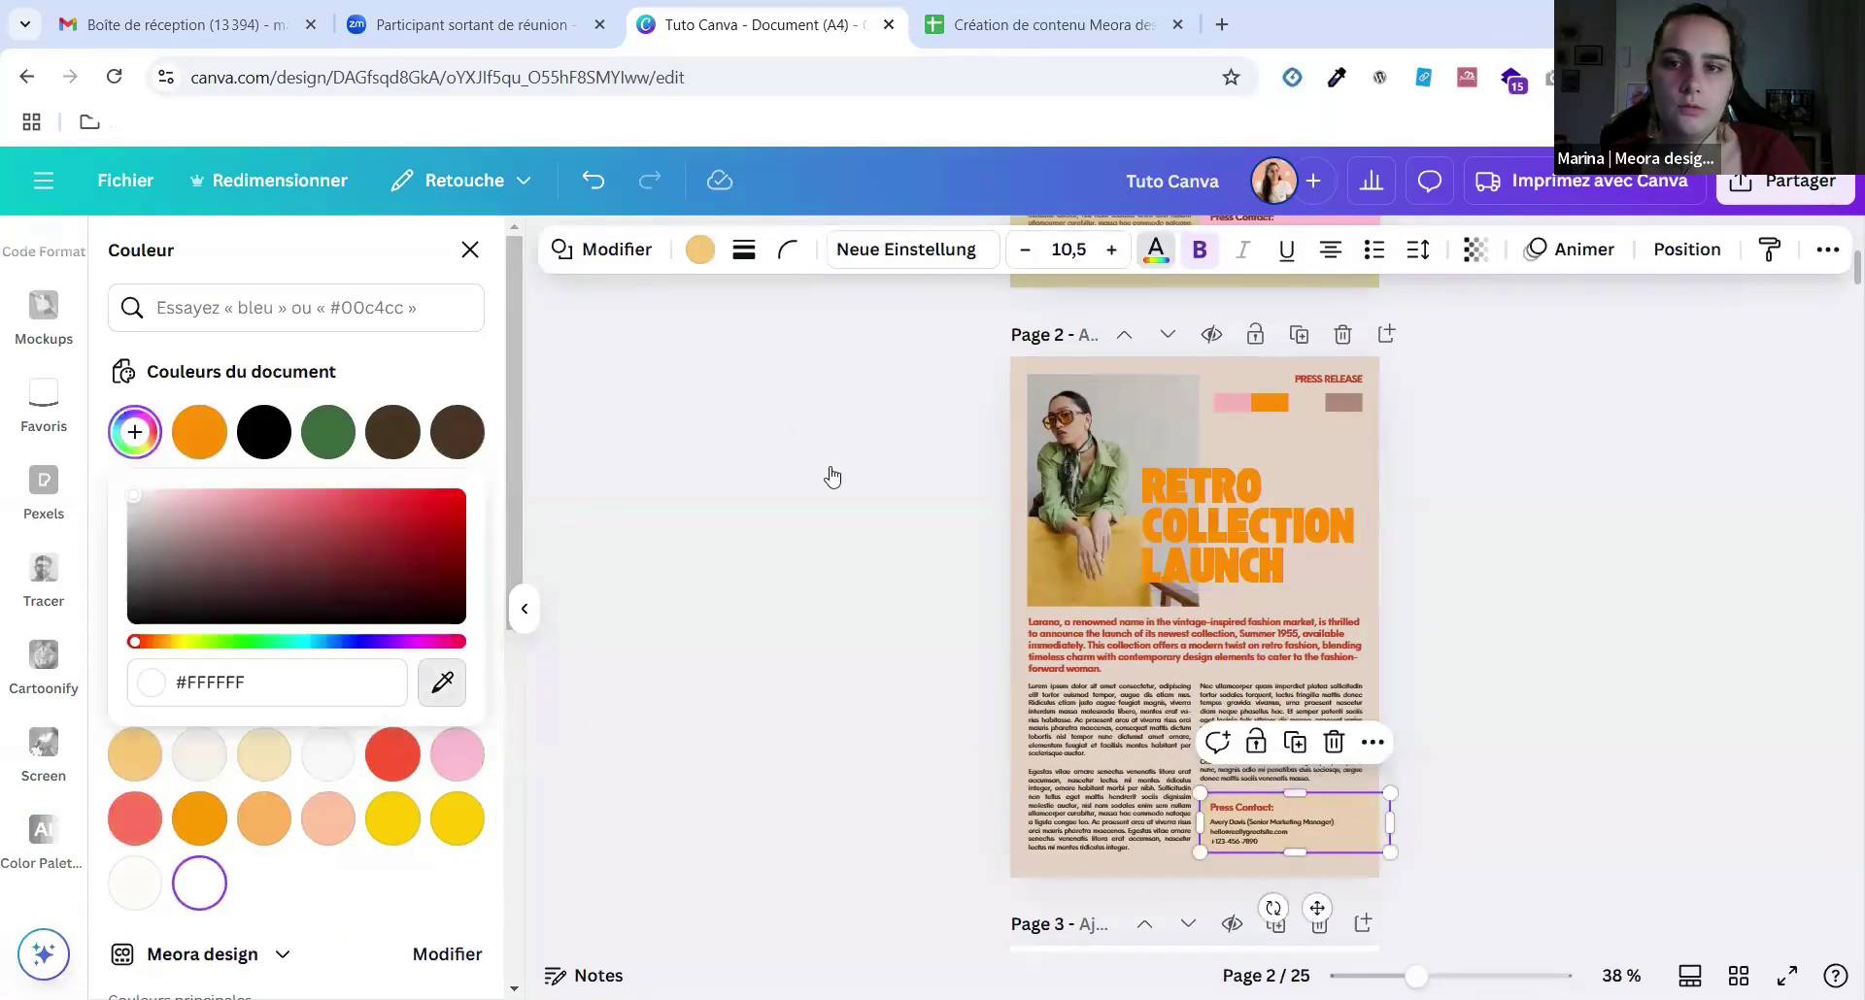
click(1326, 402)
click(1156, 721)
Recolour the bold introductory paragraph on page 2 with the palette's brown, sampled with the eyedropper, and justify its text.
click(1062, 635)
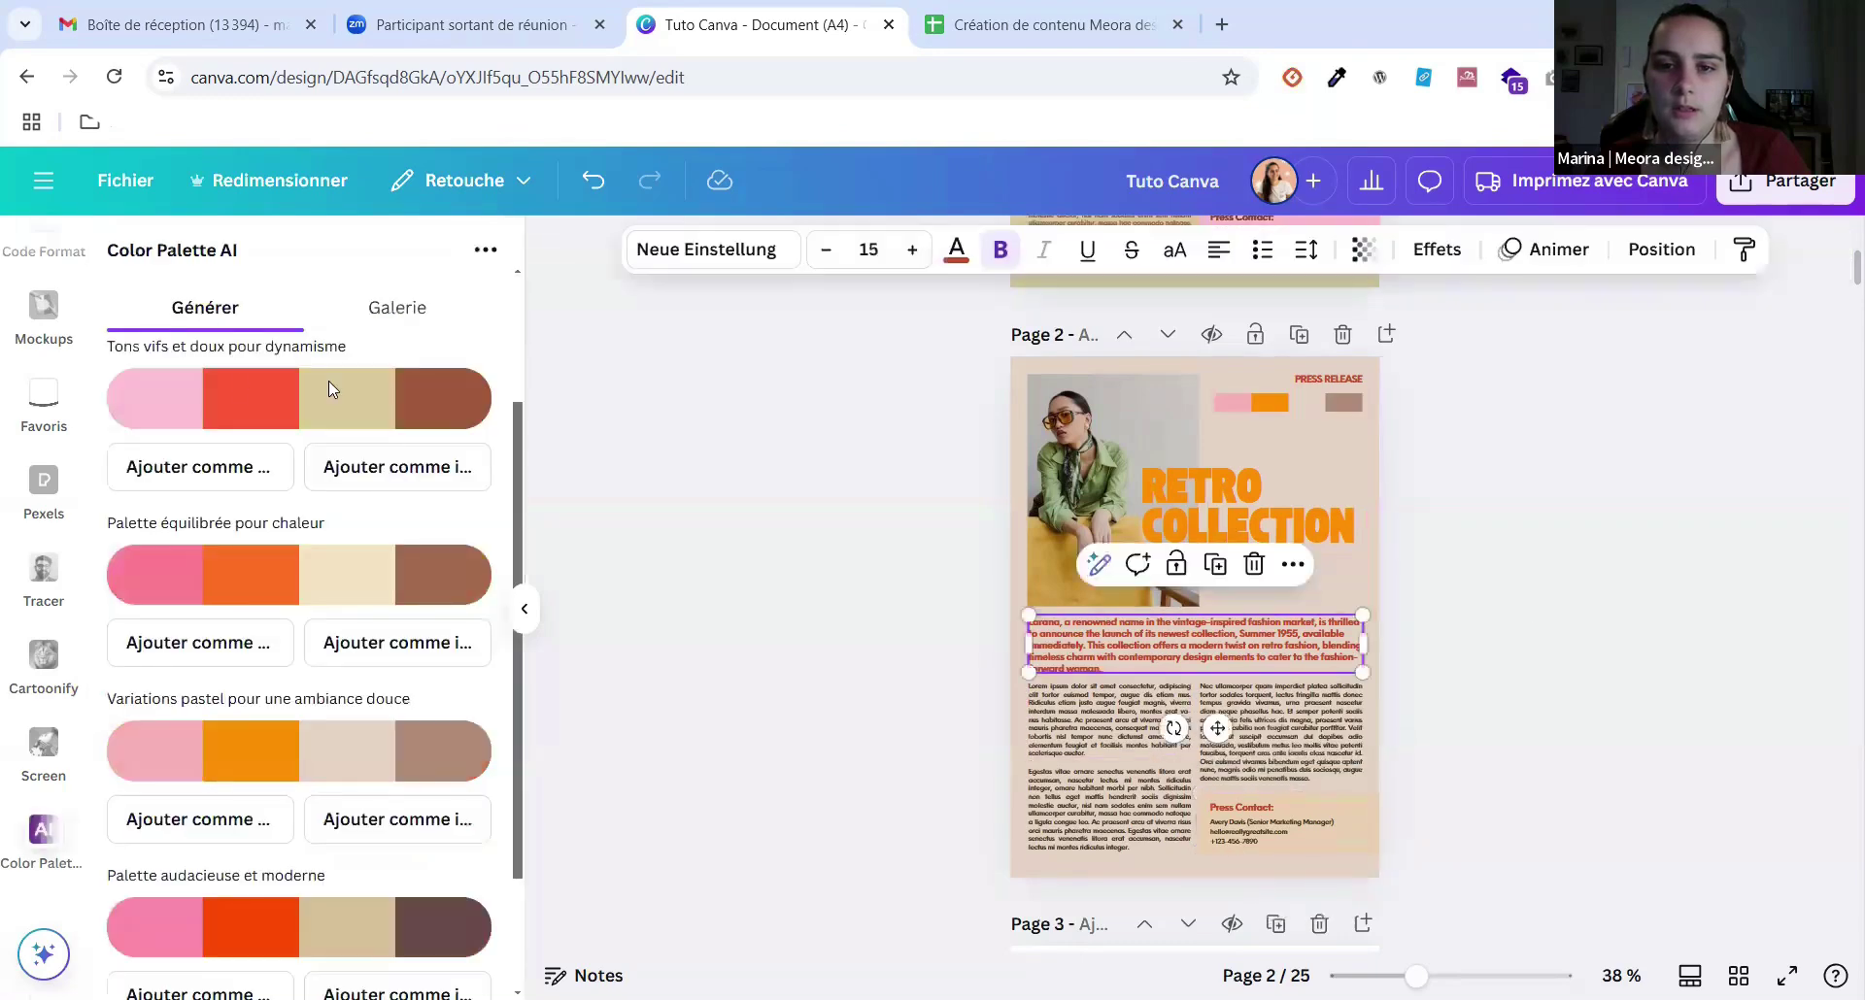
click(957, 249)
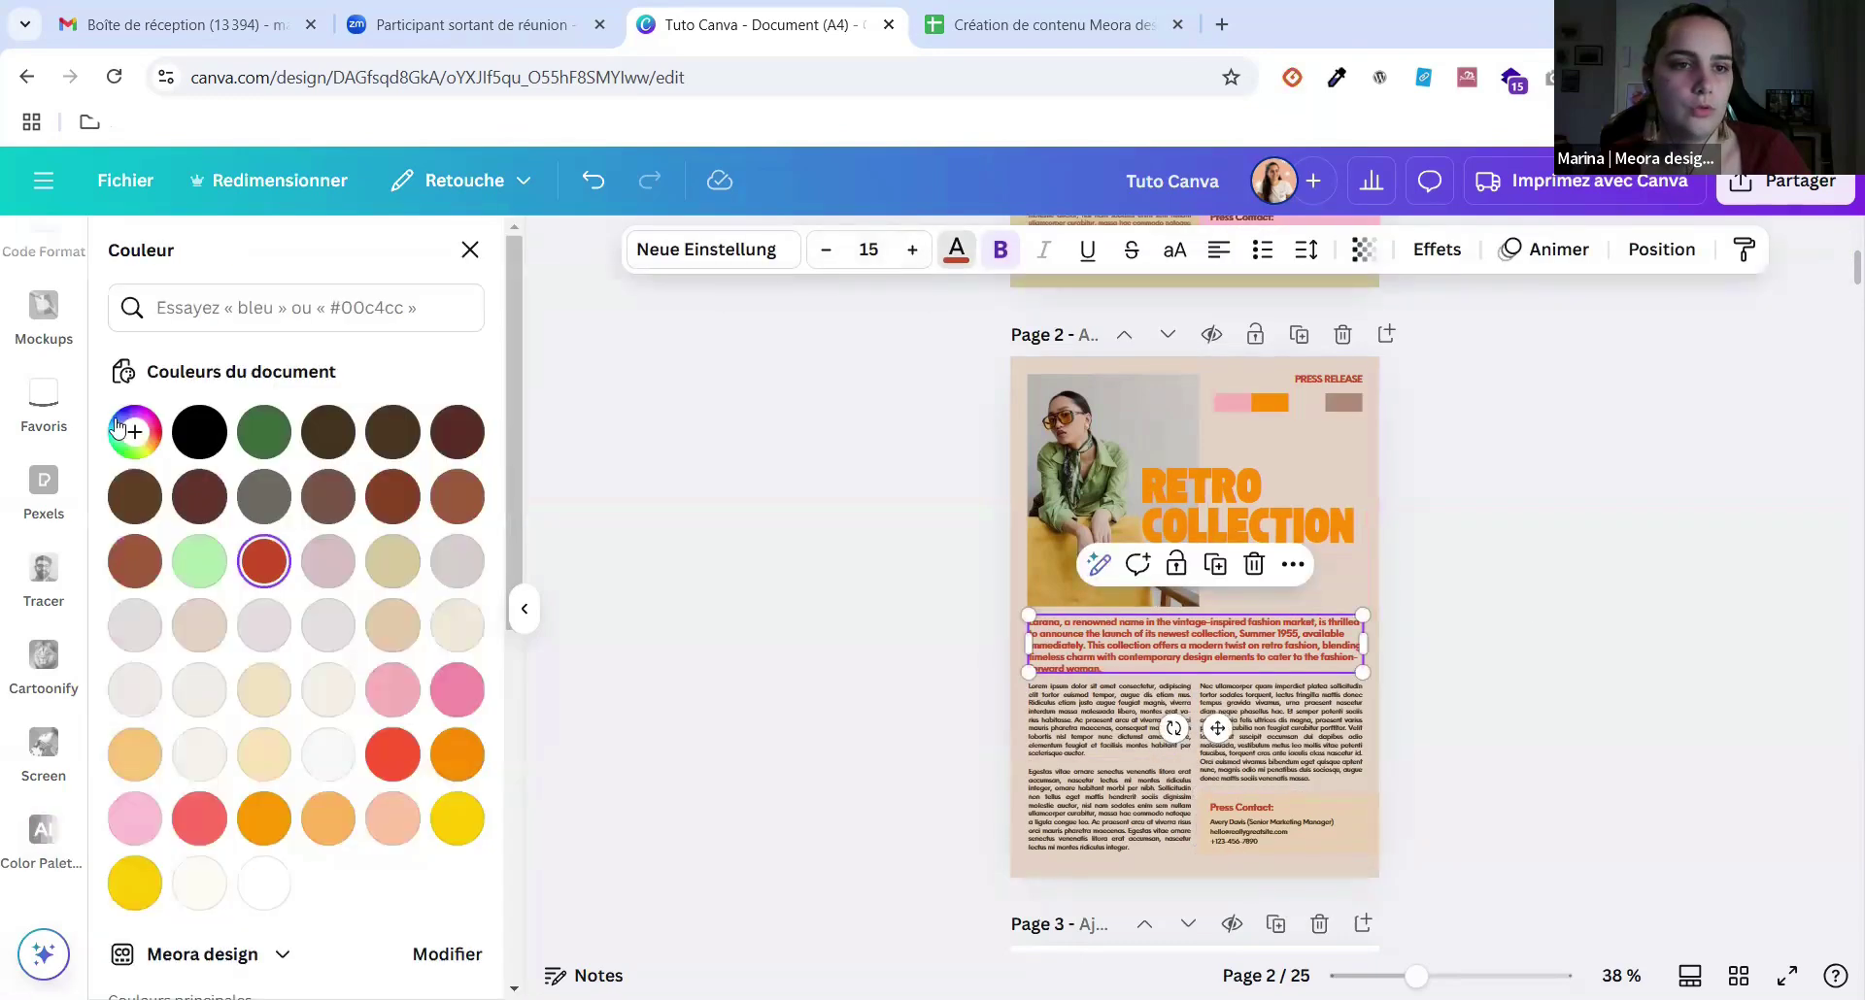
click(136, 432)
click(441, 683)
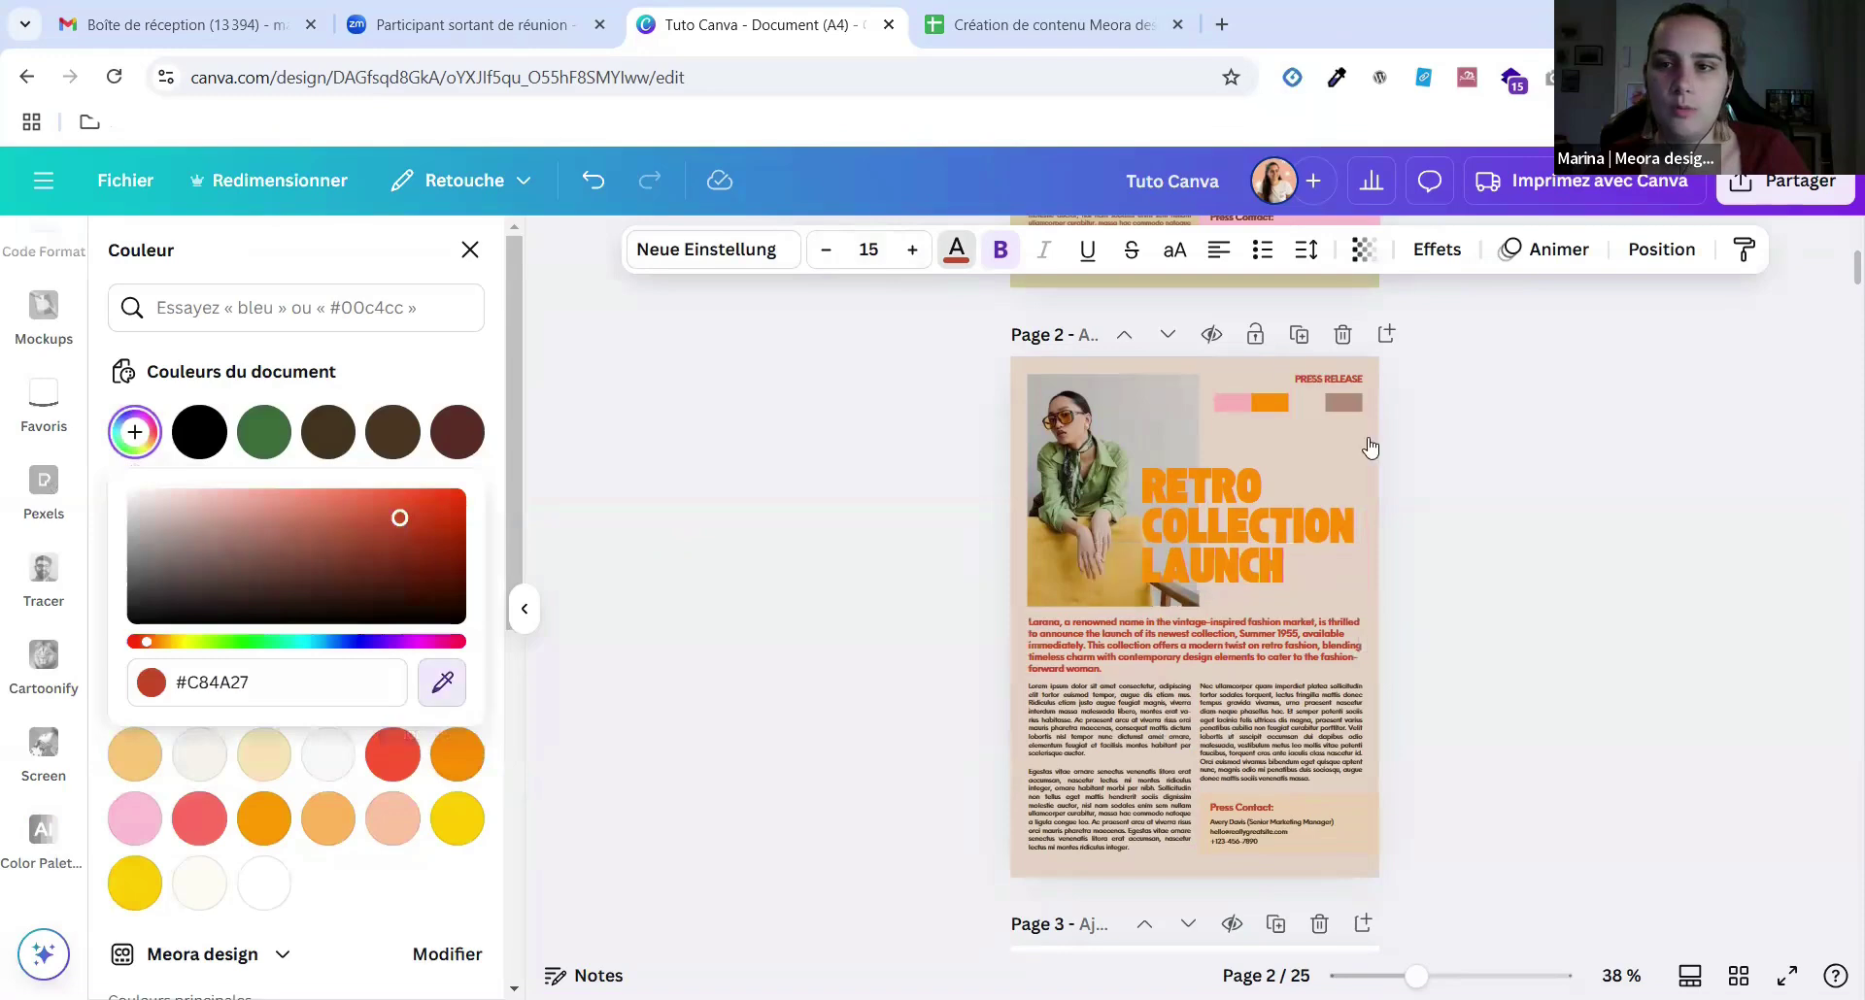
click(1231, 402)
click(1330, 584)
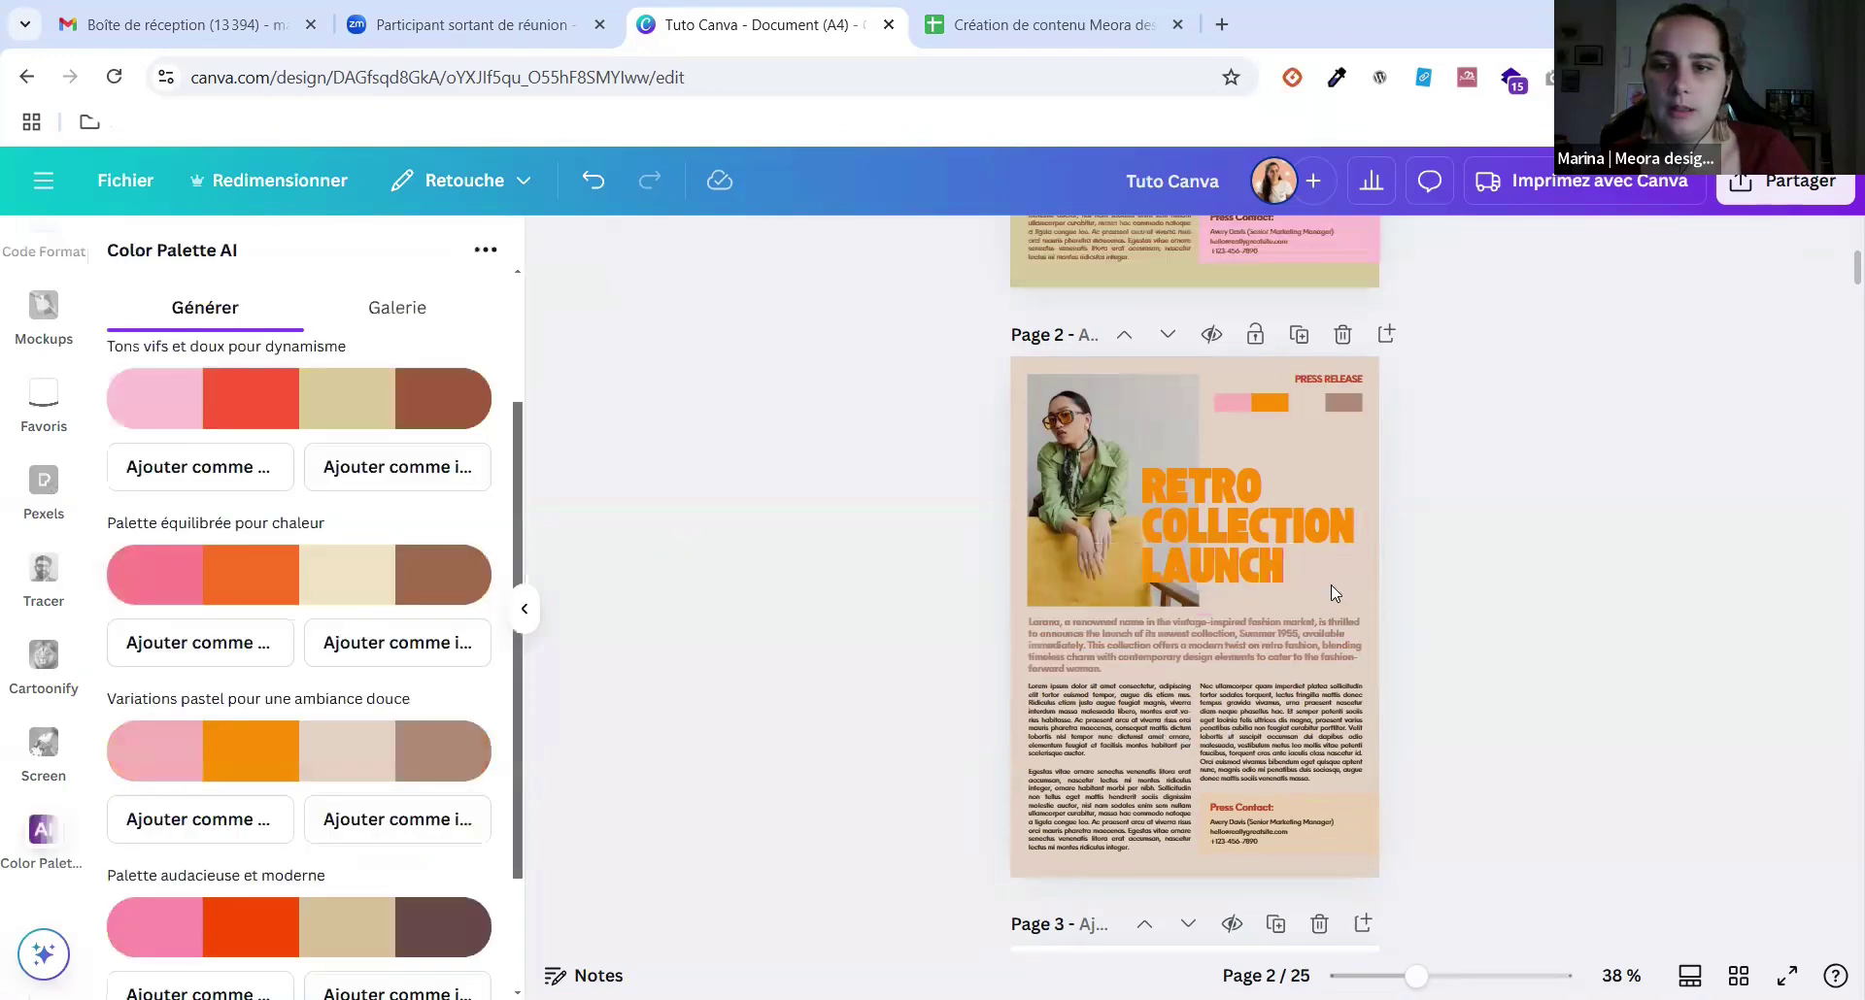
click(1291, 630)
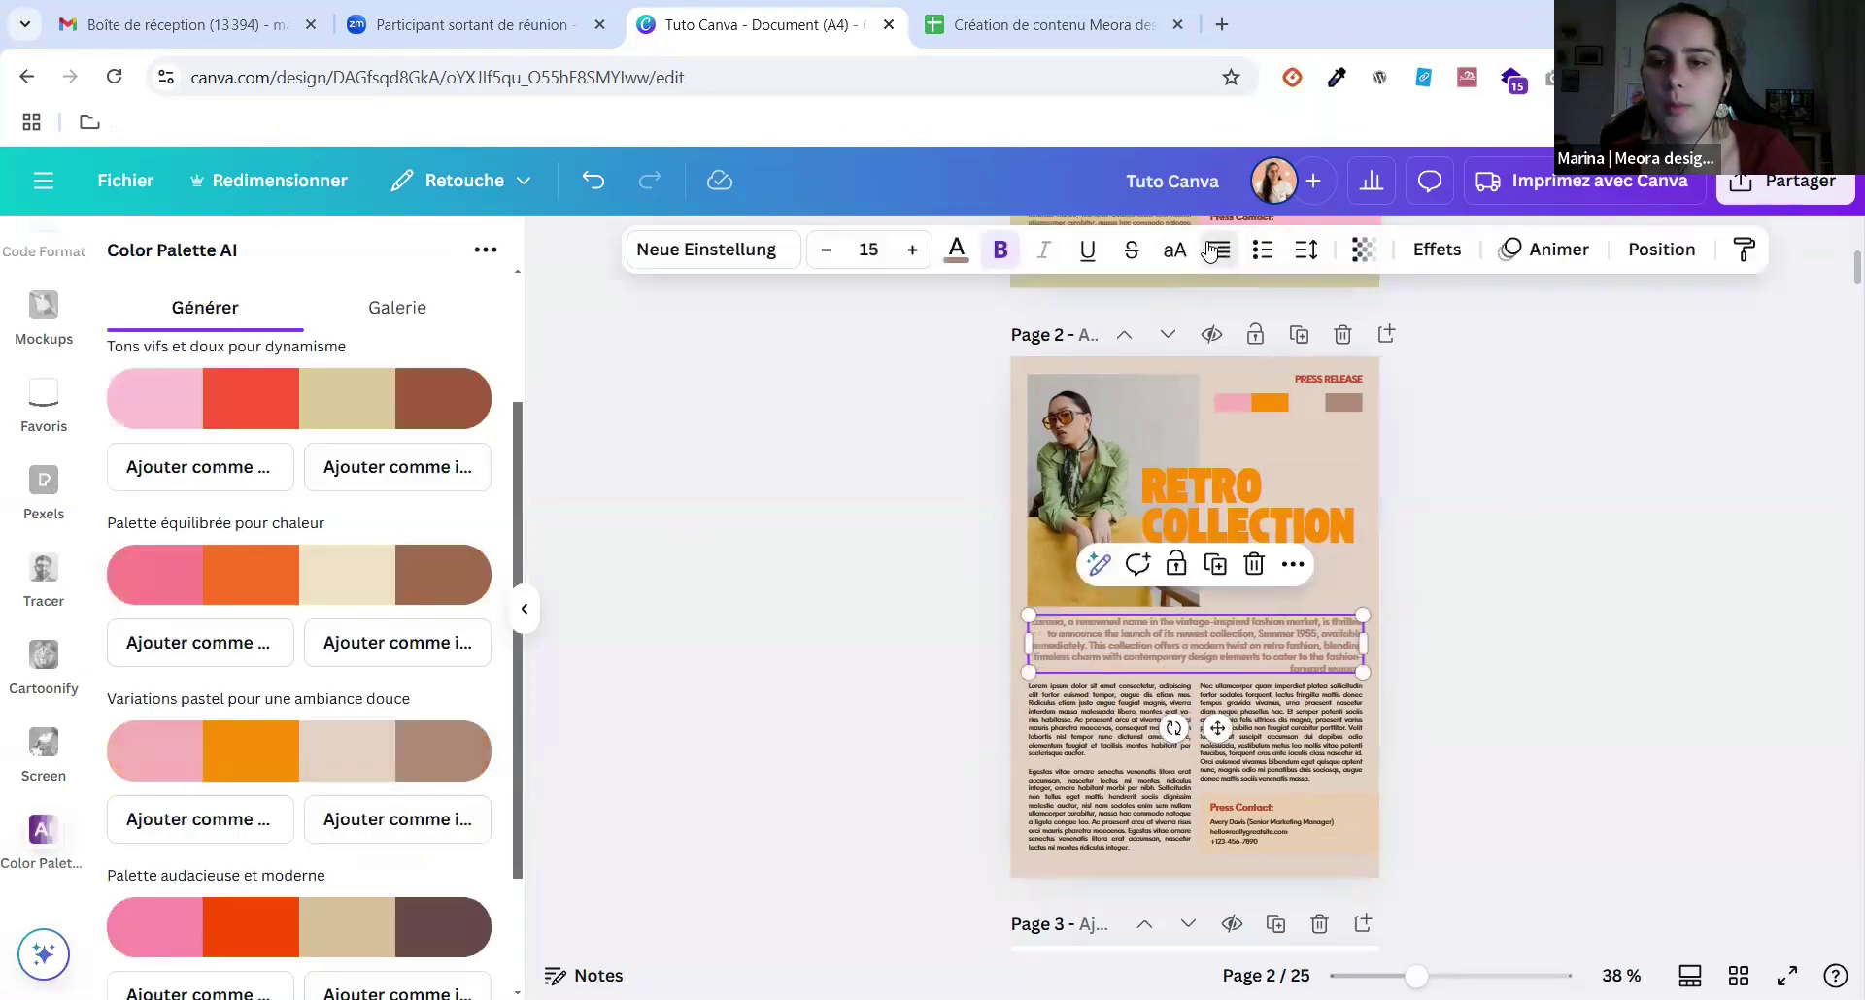
click(1573, 649)
Recolour the three body text blocks on page 2 with the palette's brown and delete the "PRESS RELEASE" text above the palette.
drag(950, 706, 1256, 776)
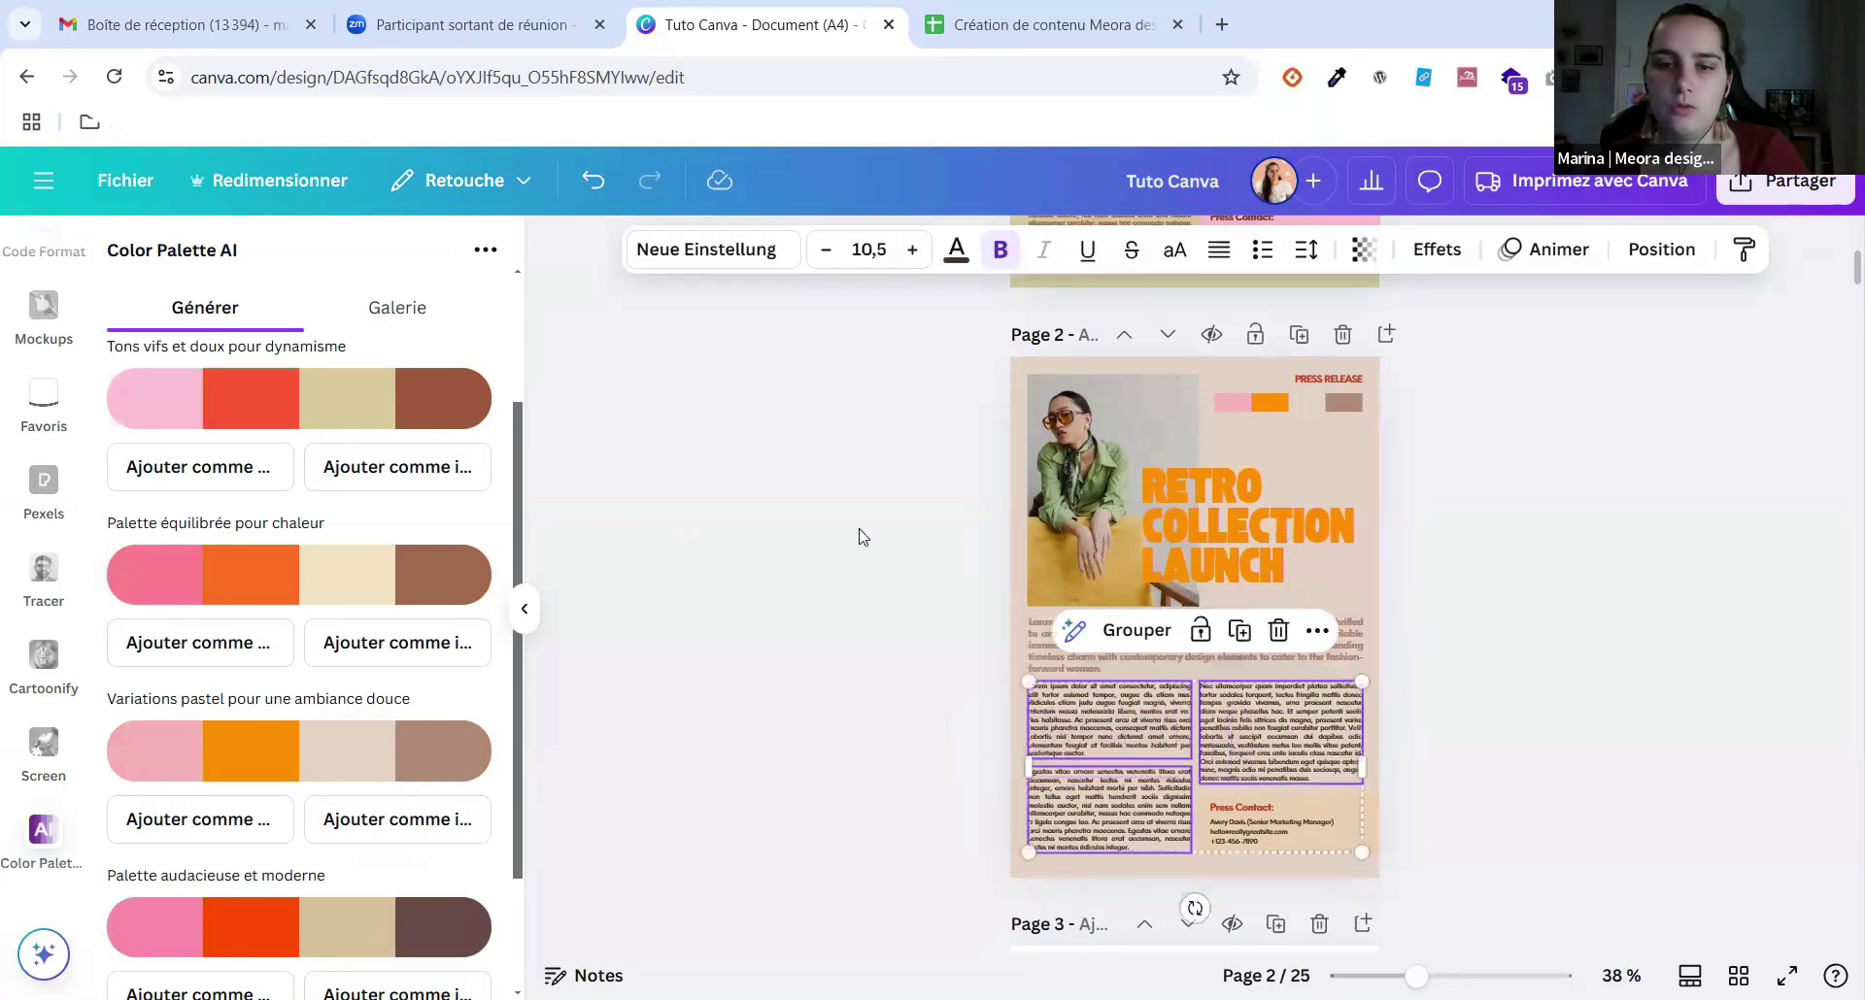
click(956, 251)
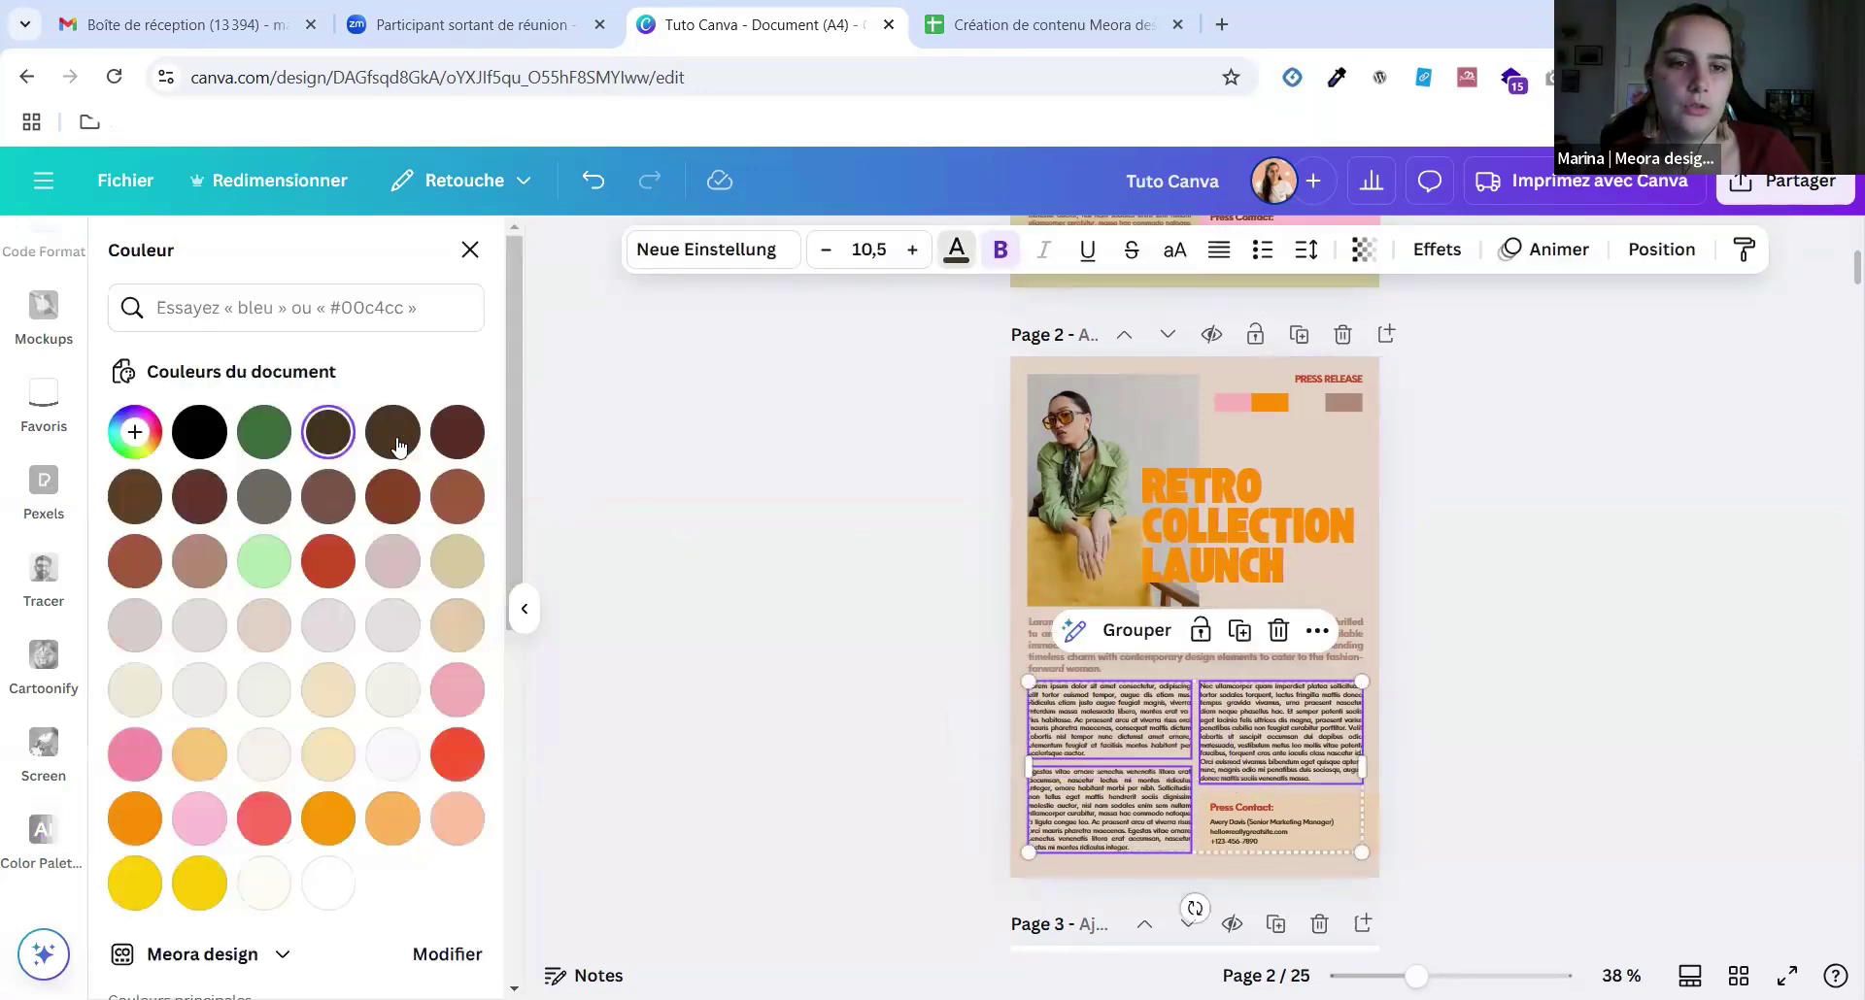
click(124, 448)
click(441, 683)
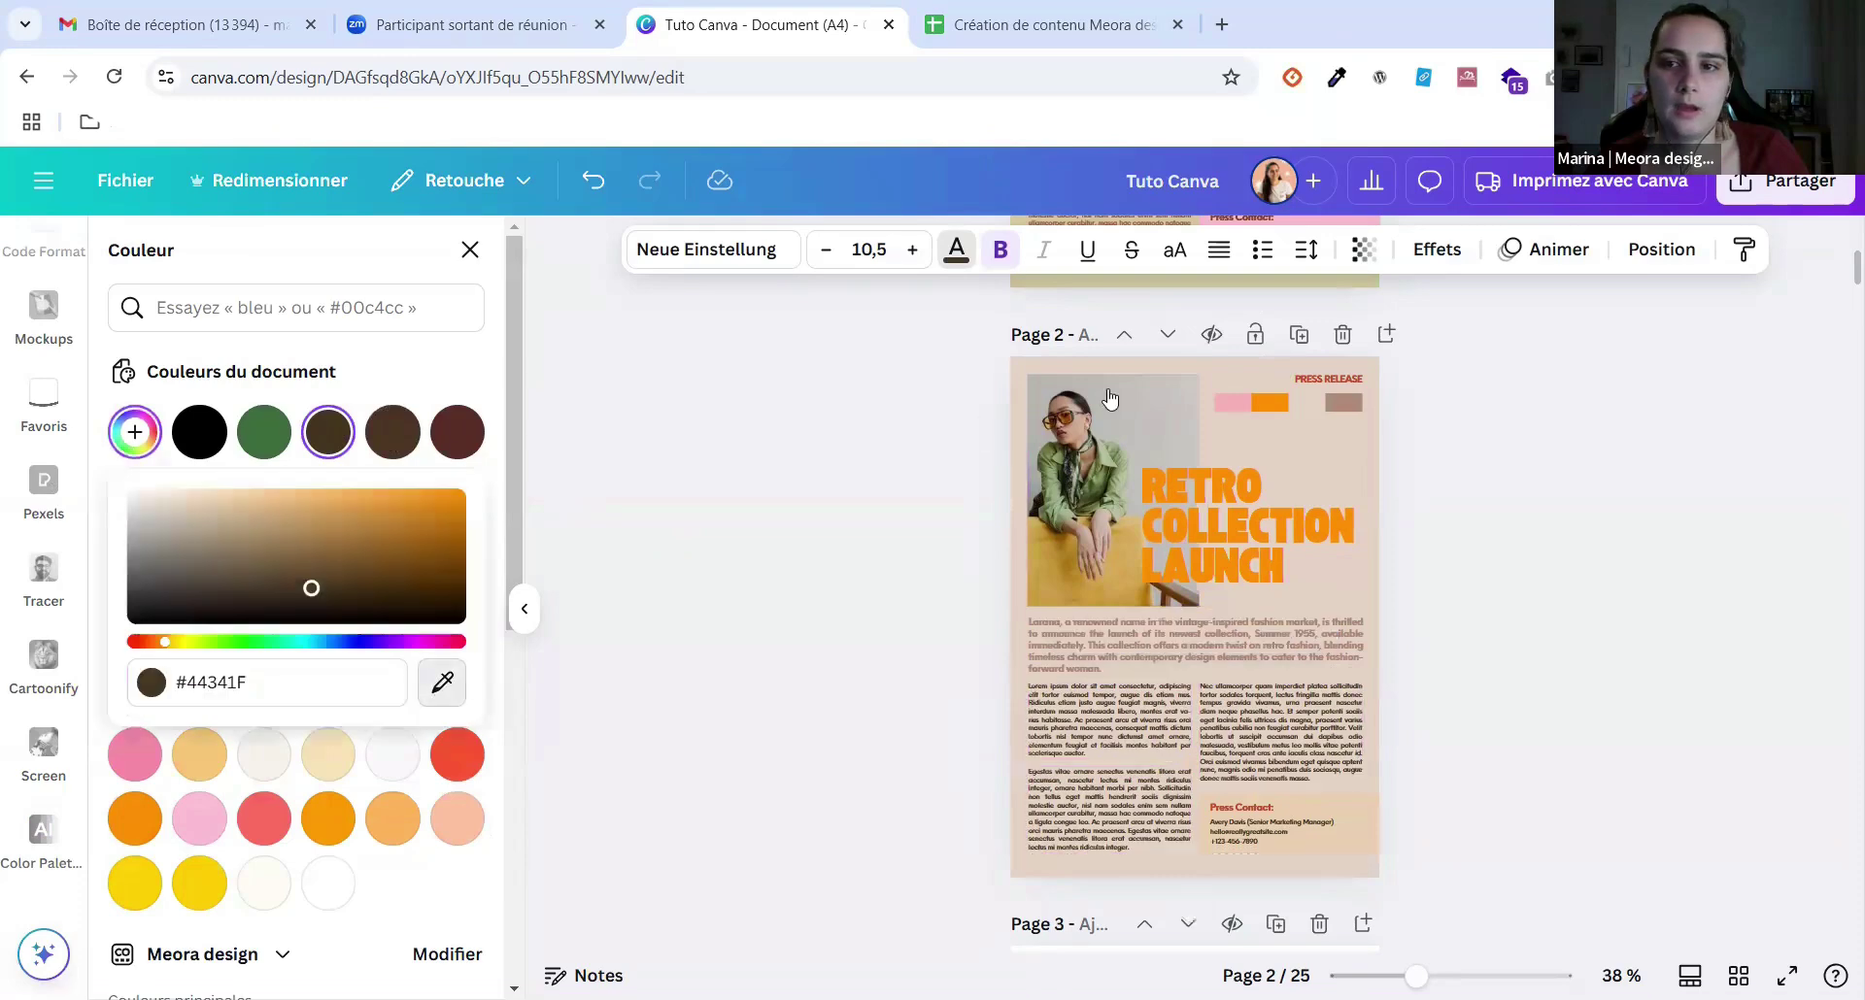
click(1344, 401)
click(1344, 376)
key(Delete)
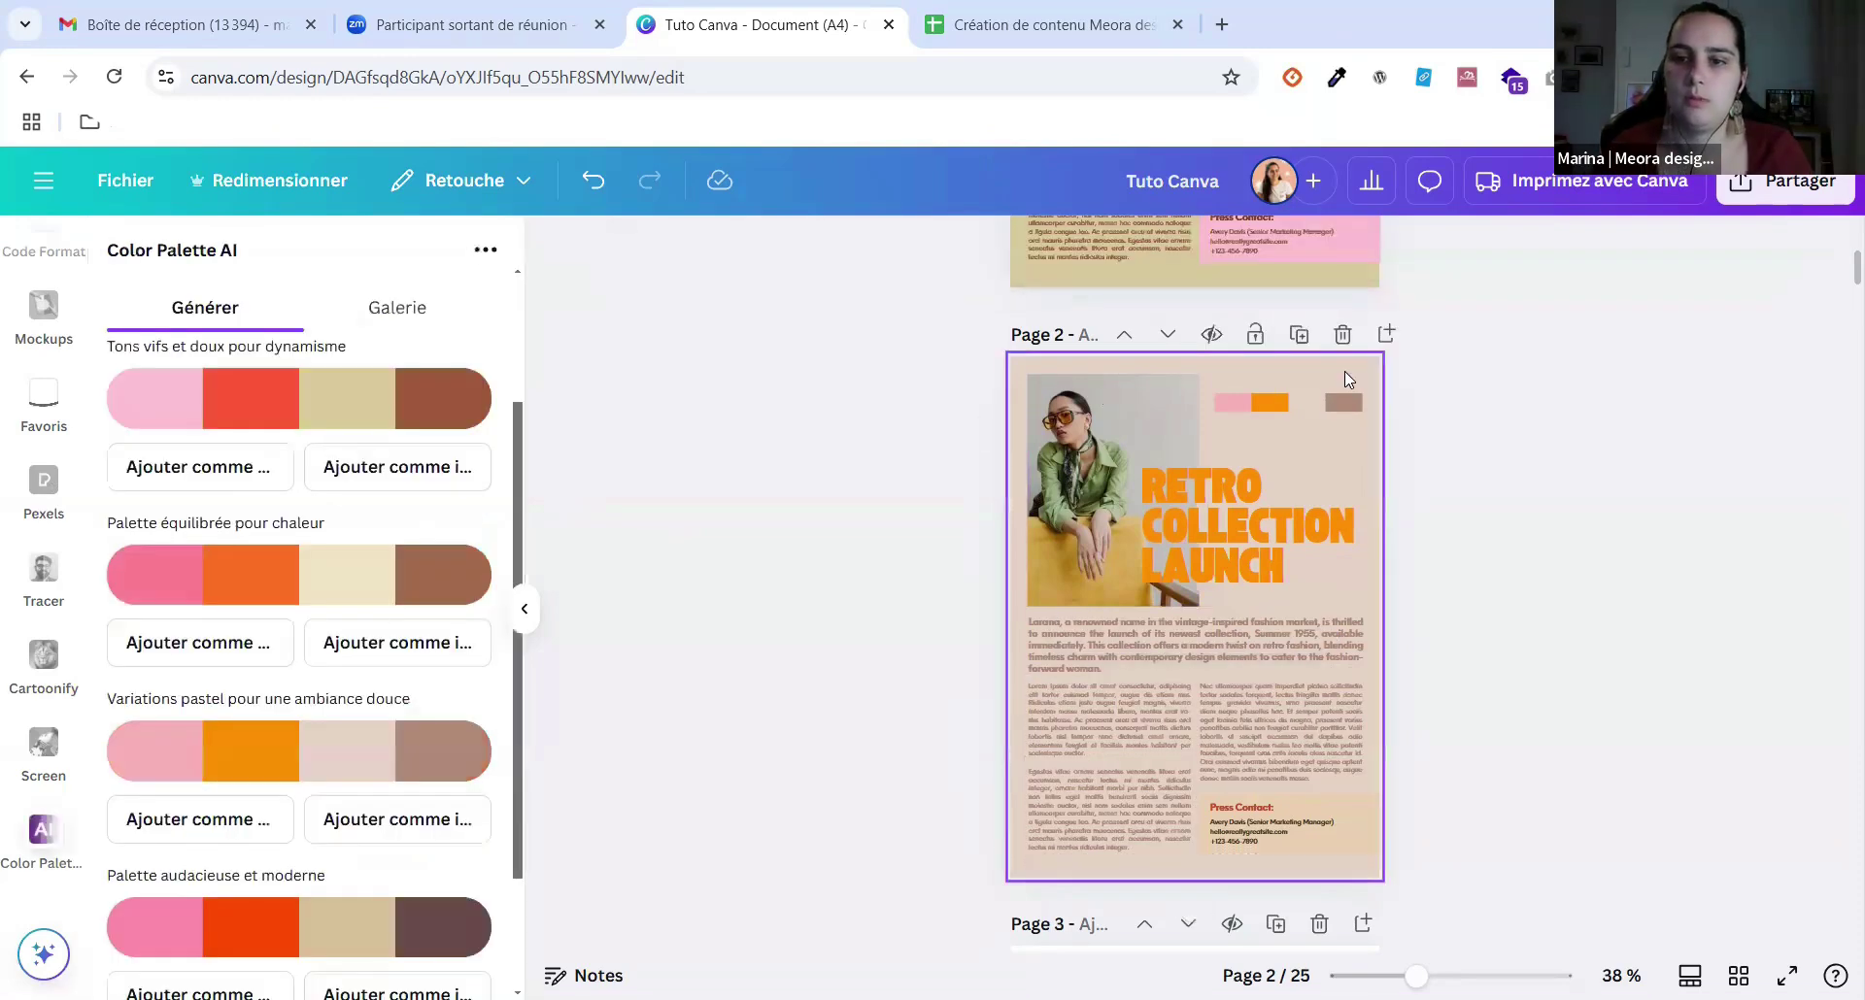
Recolour the "Press Contact:" heading and the contact details beneath it on page 2 with orange document colours.
click(1222, 804)
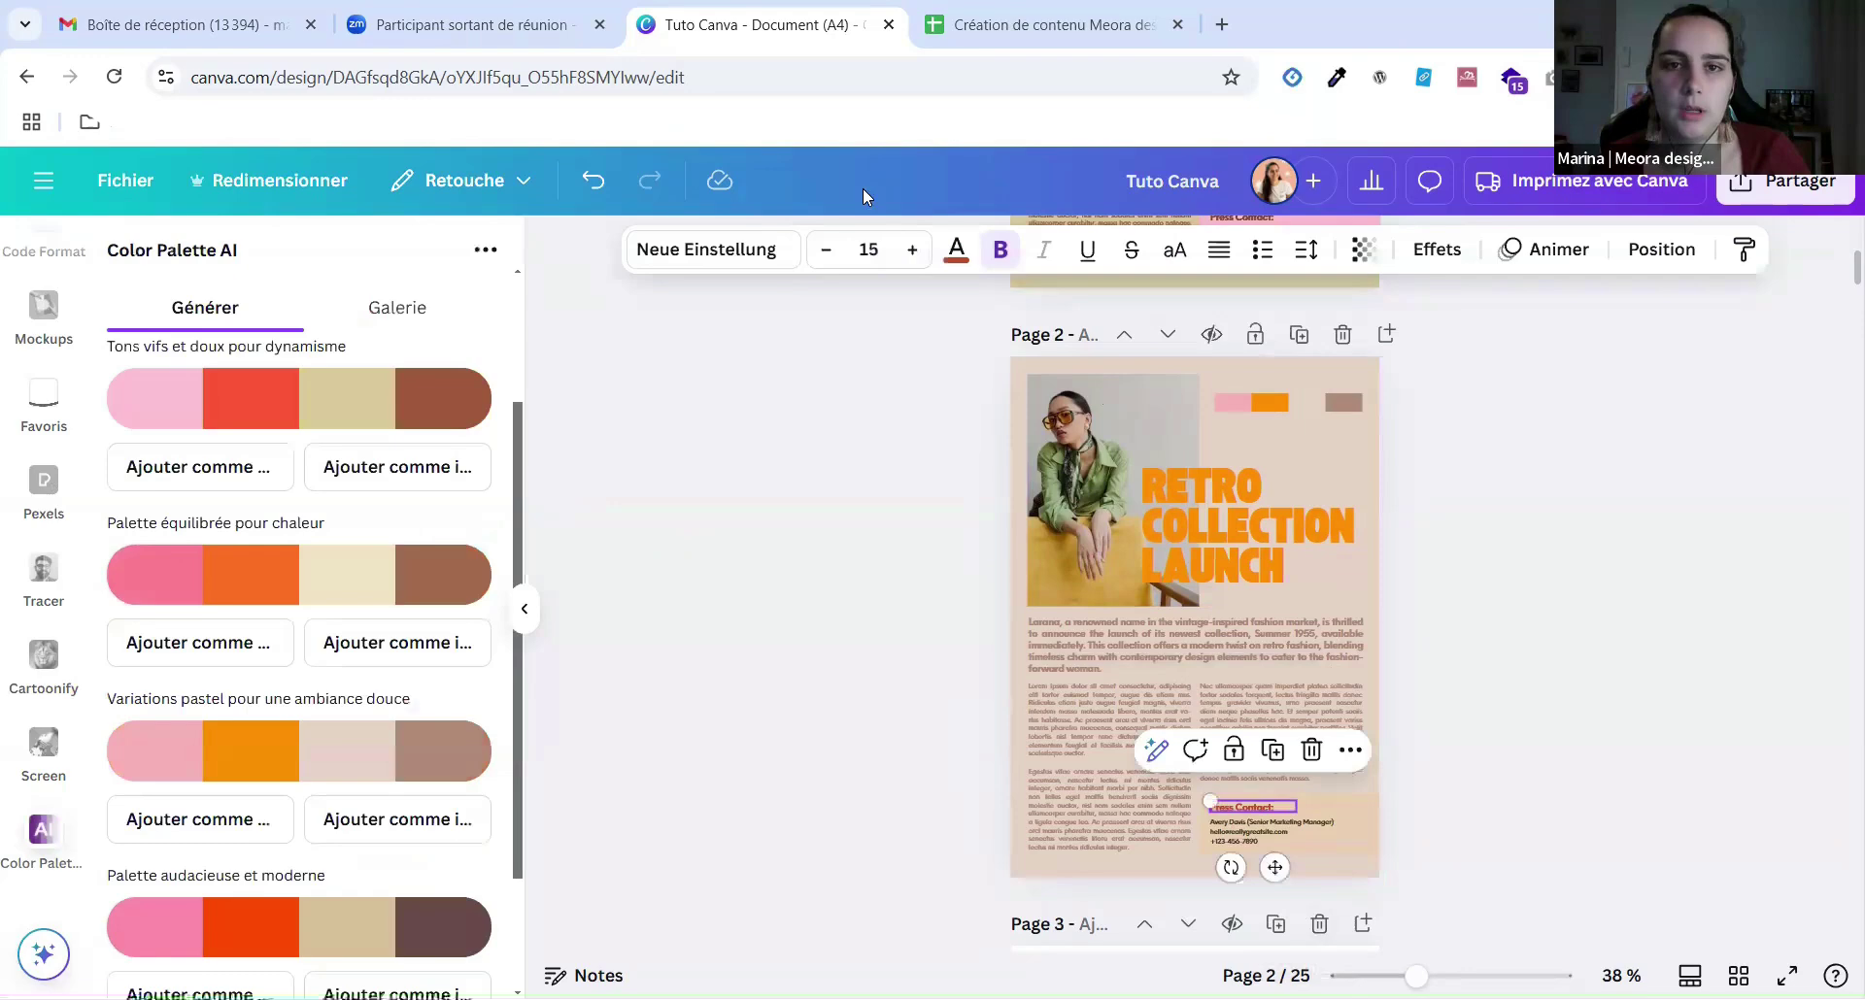
click(971, 258)
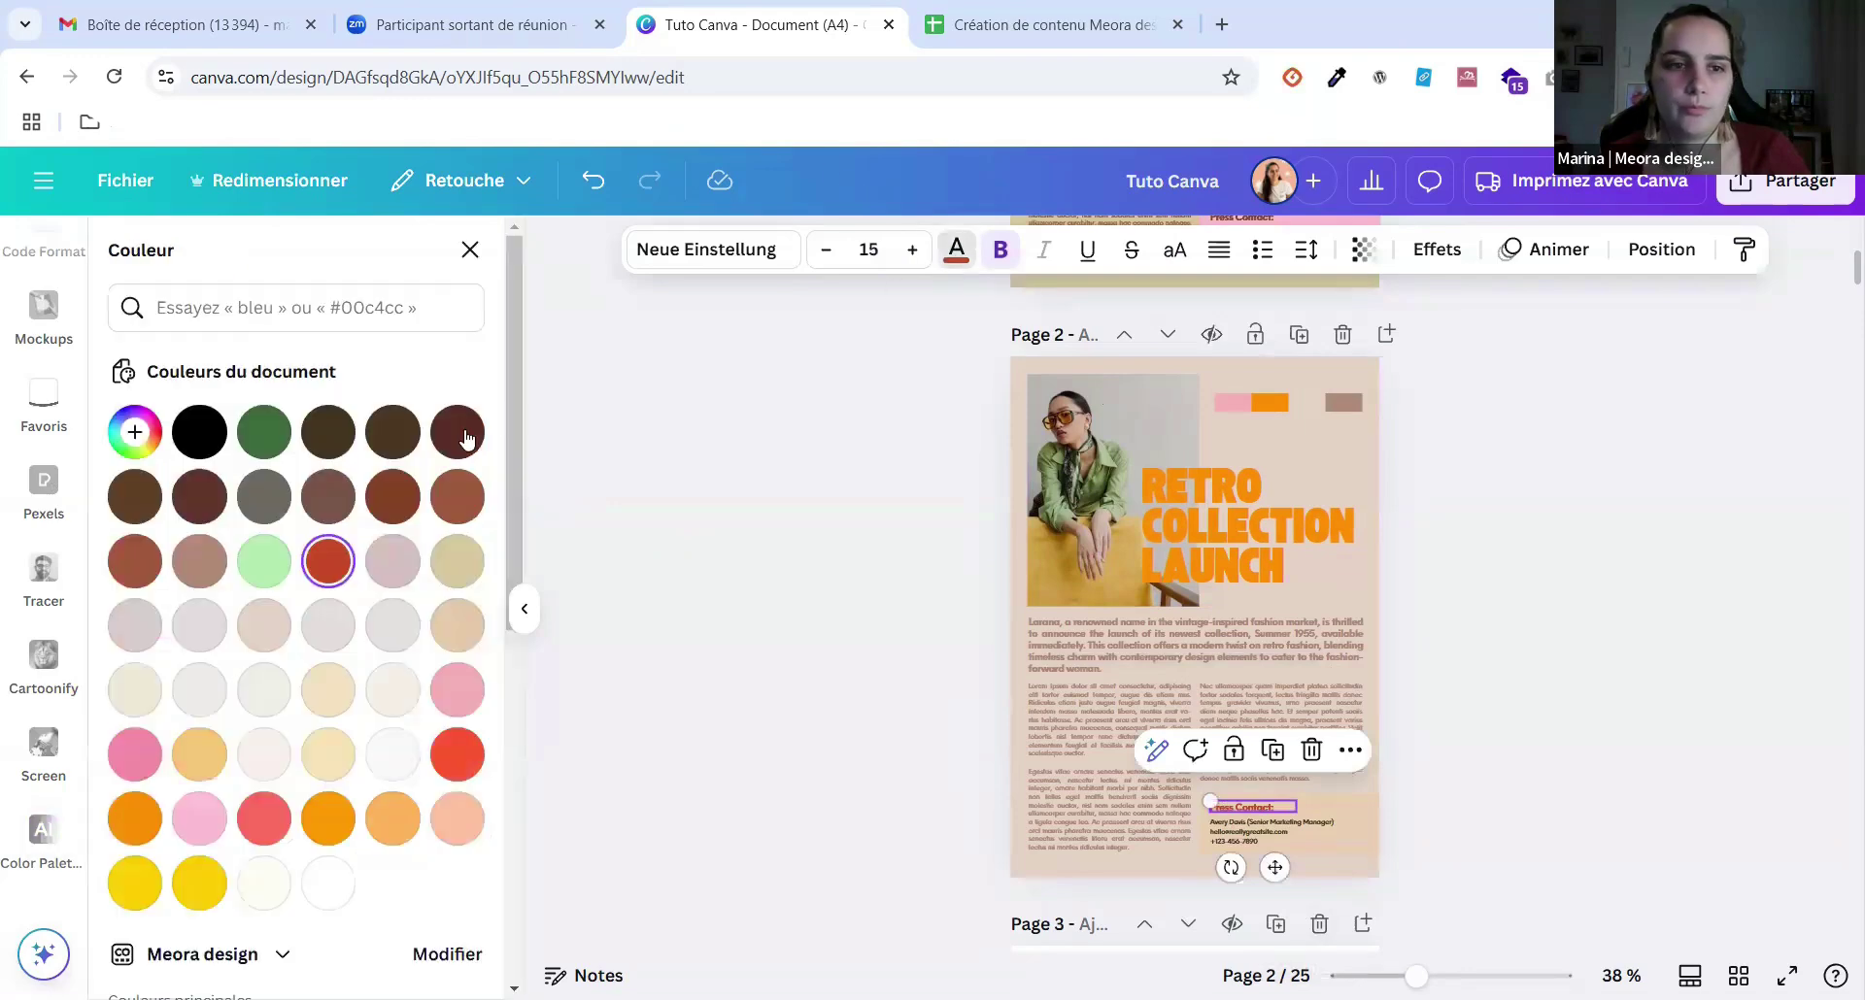
click(332, 822)
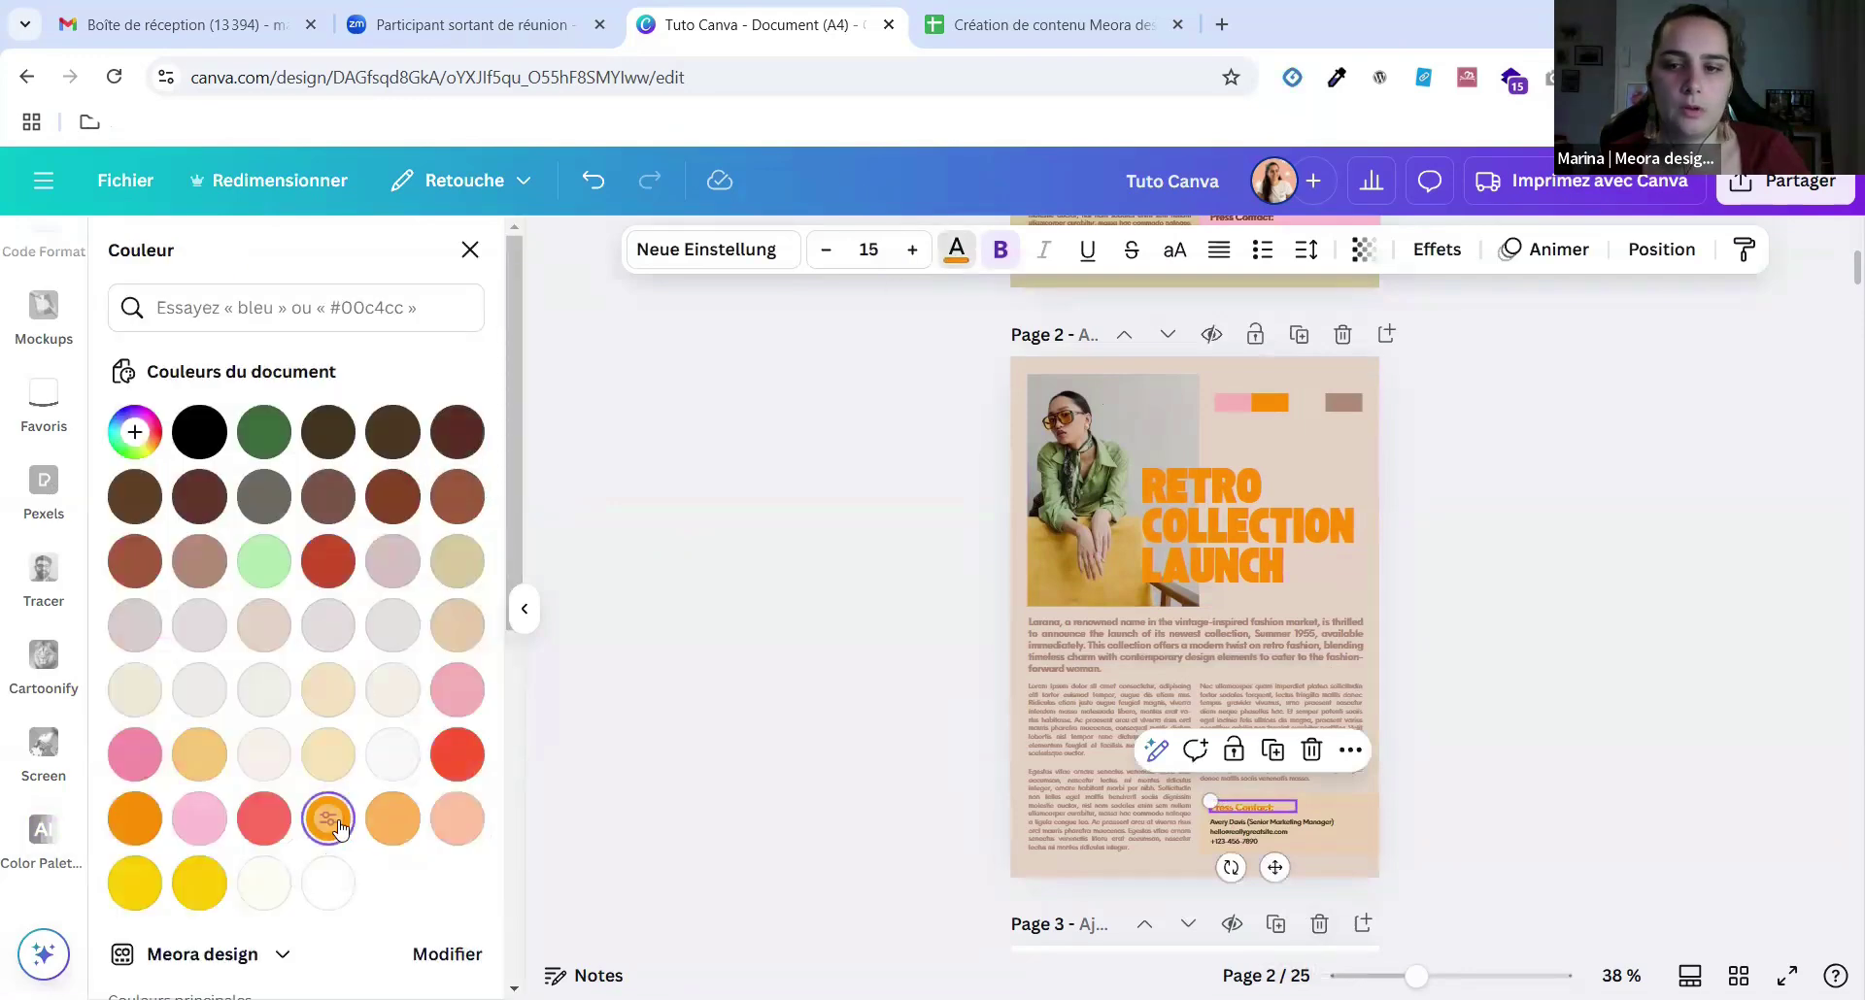
click(1318, 835)
click(134, 819)
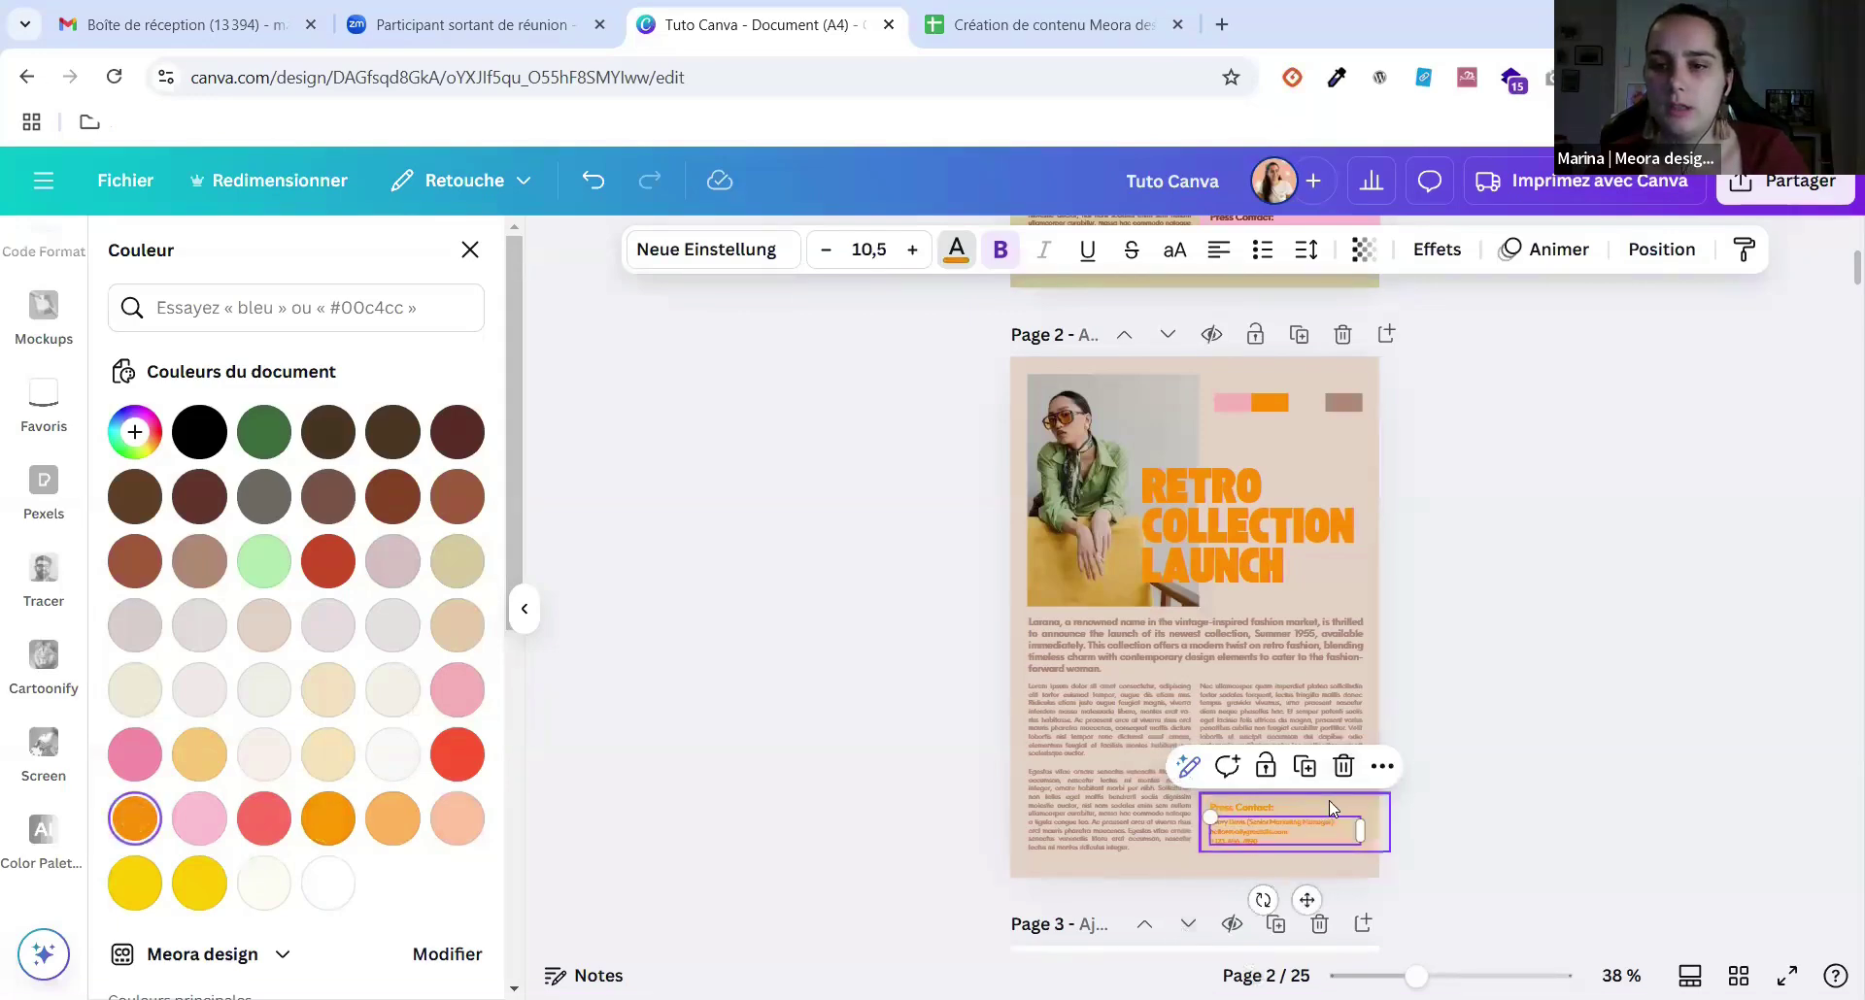
Raise the opacity of the Press Contact box on page 2.
key(Escape)
click(1483, 258)
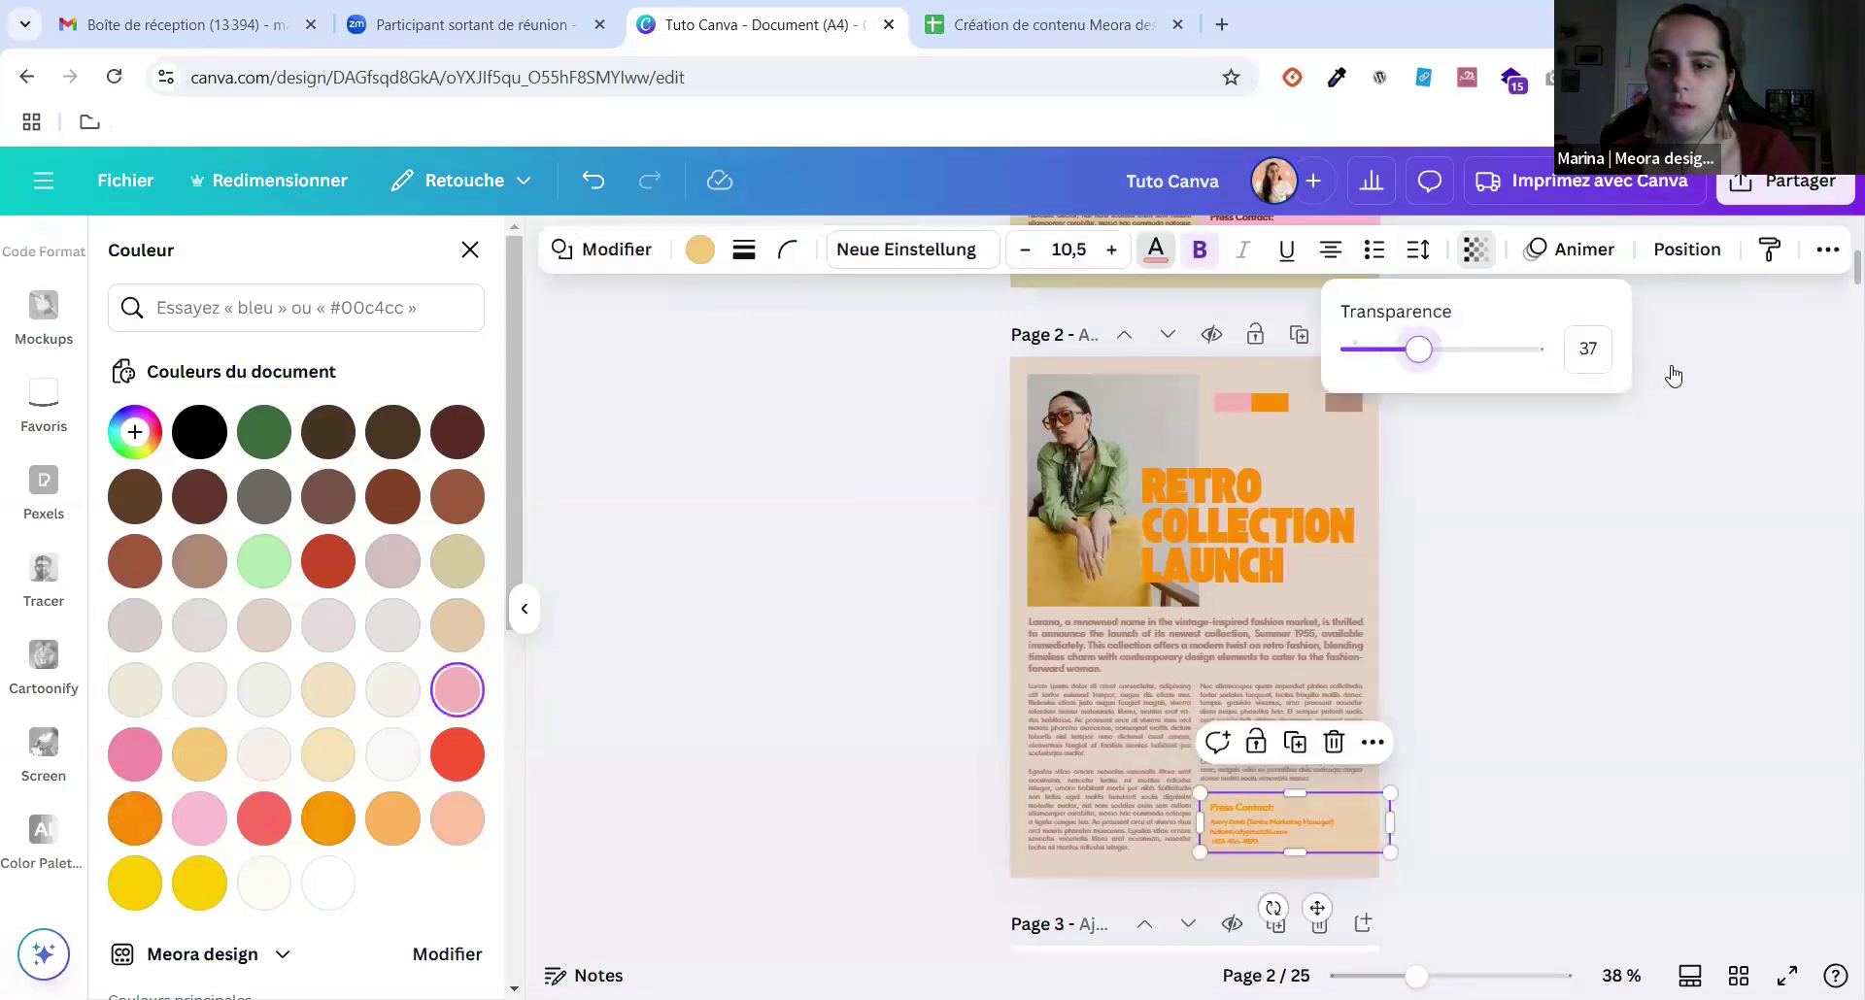
click(118, 446)
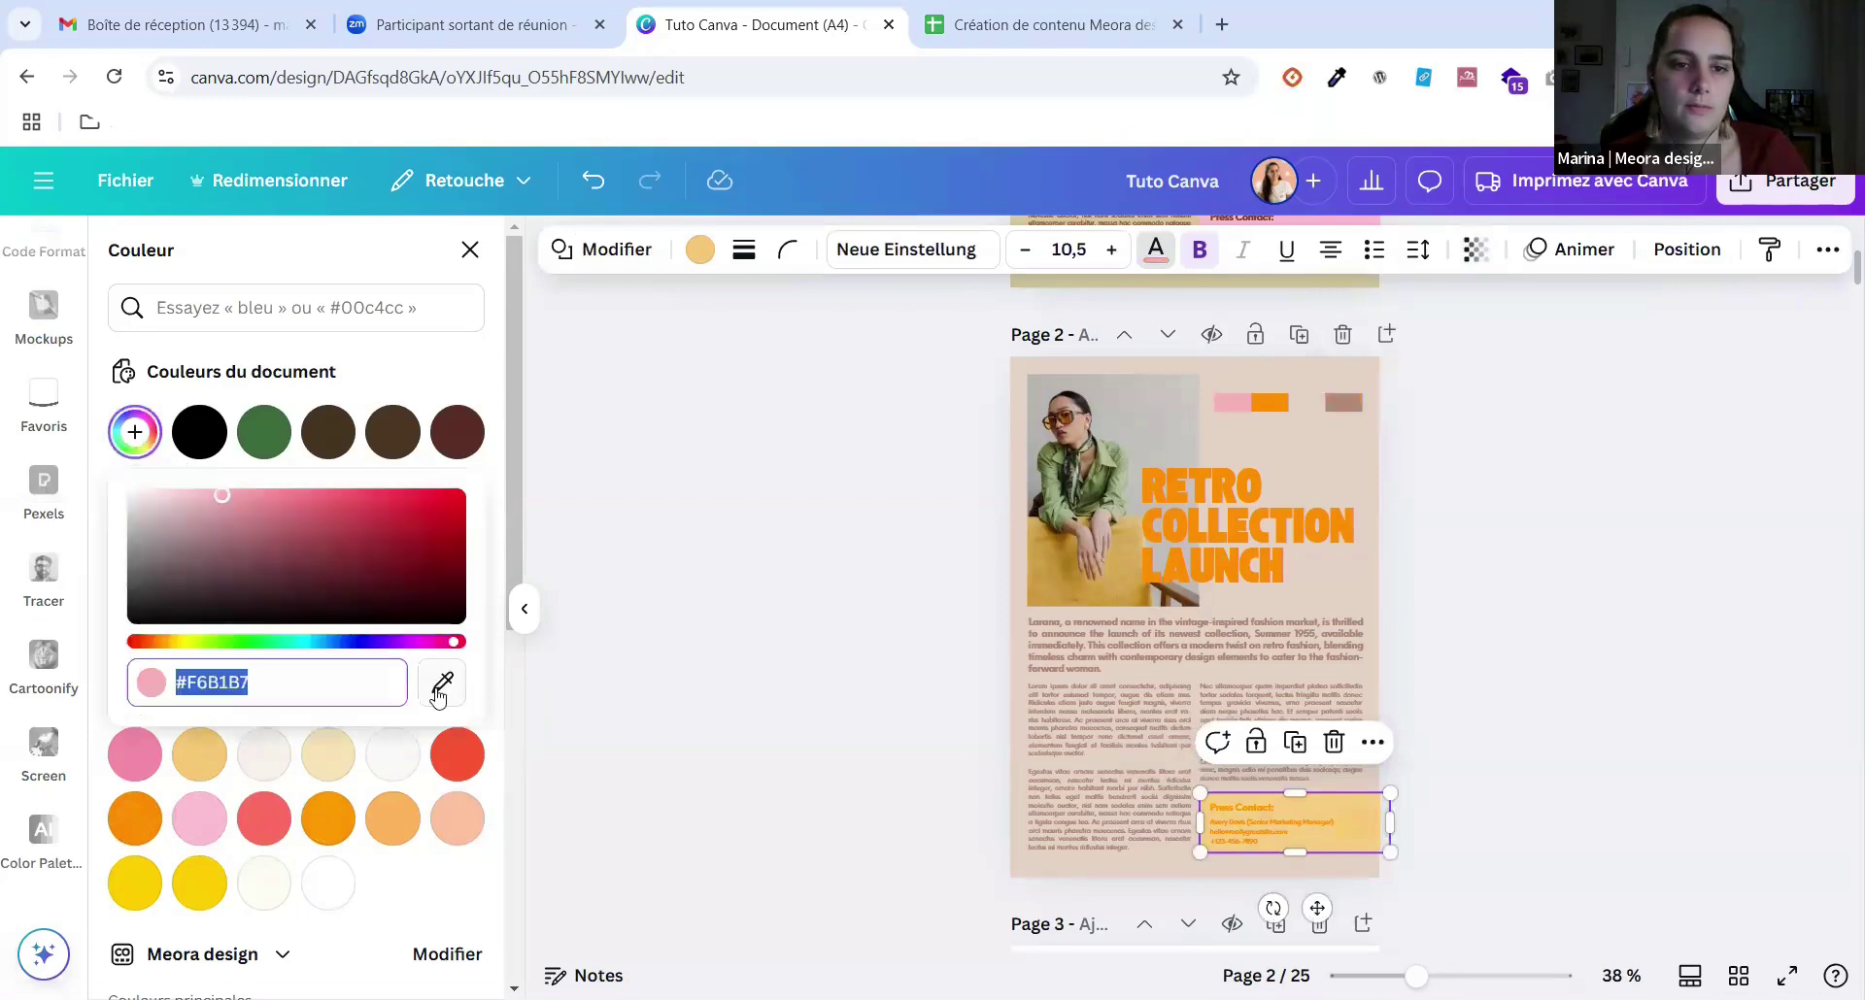
click(440, 685)
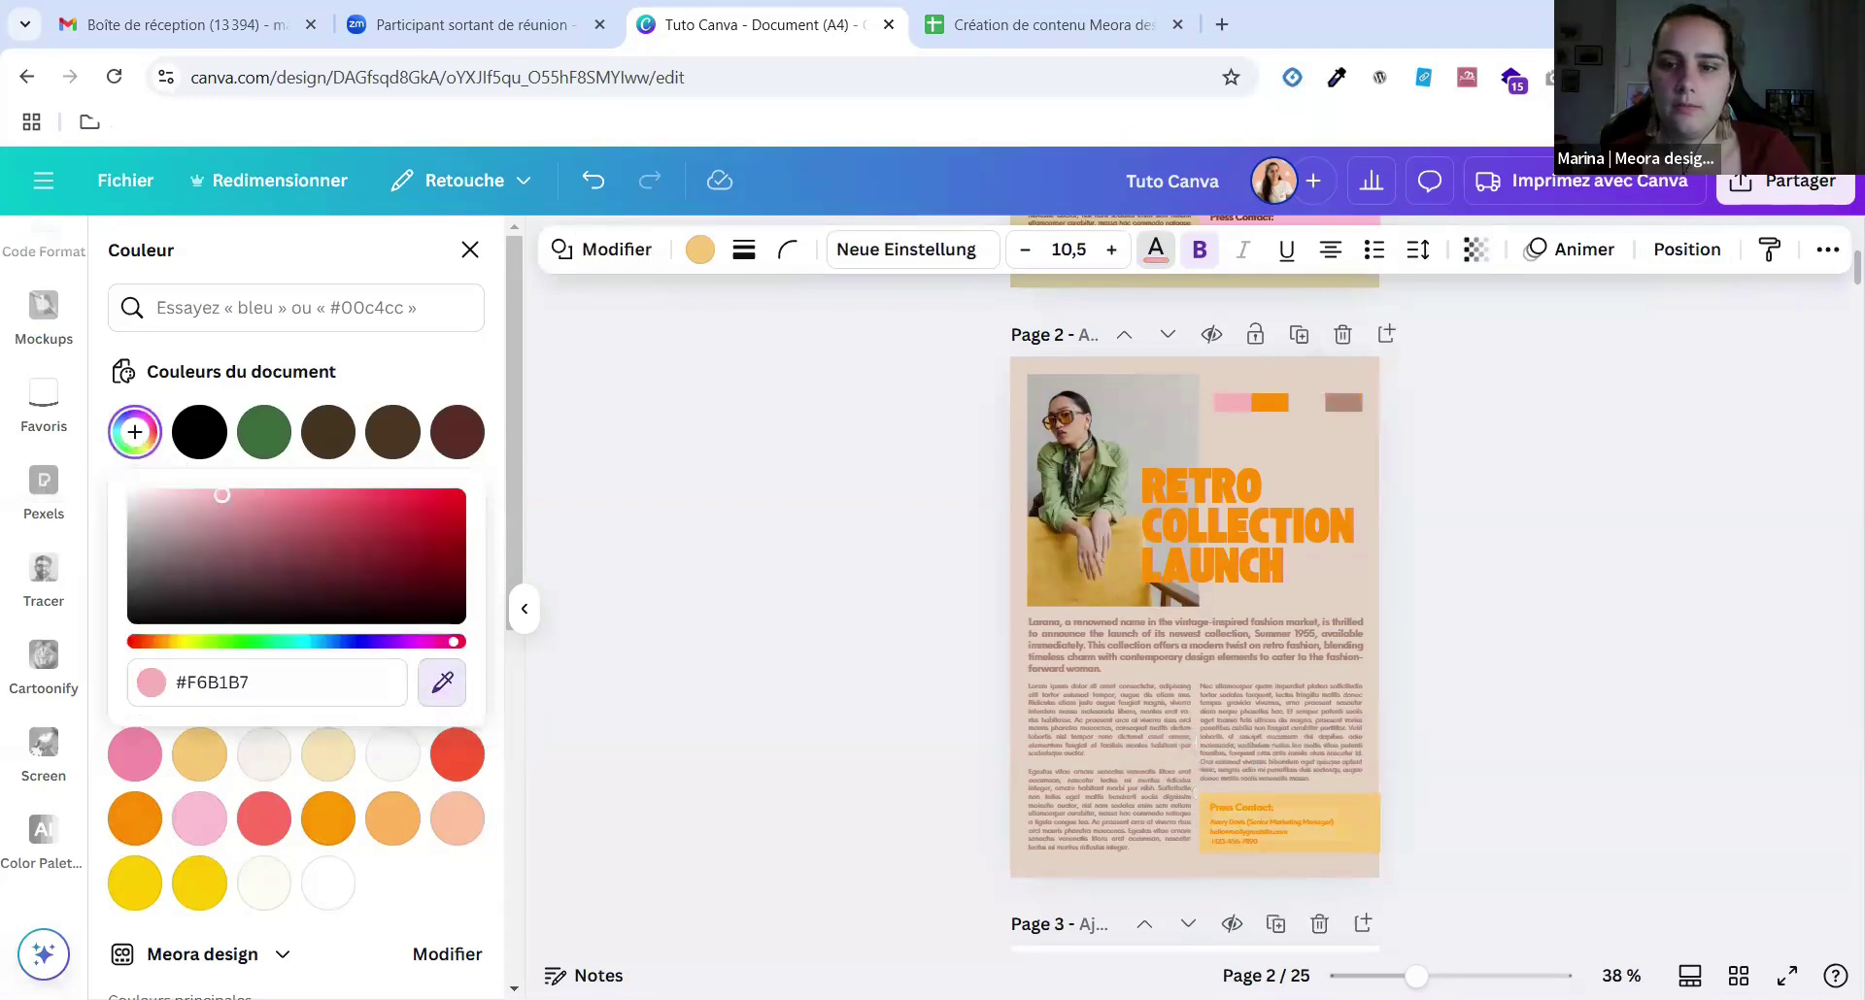
key(Escape)
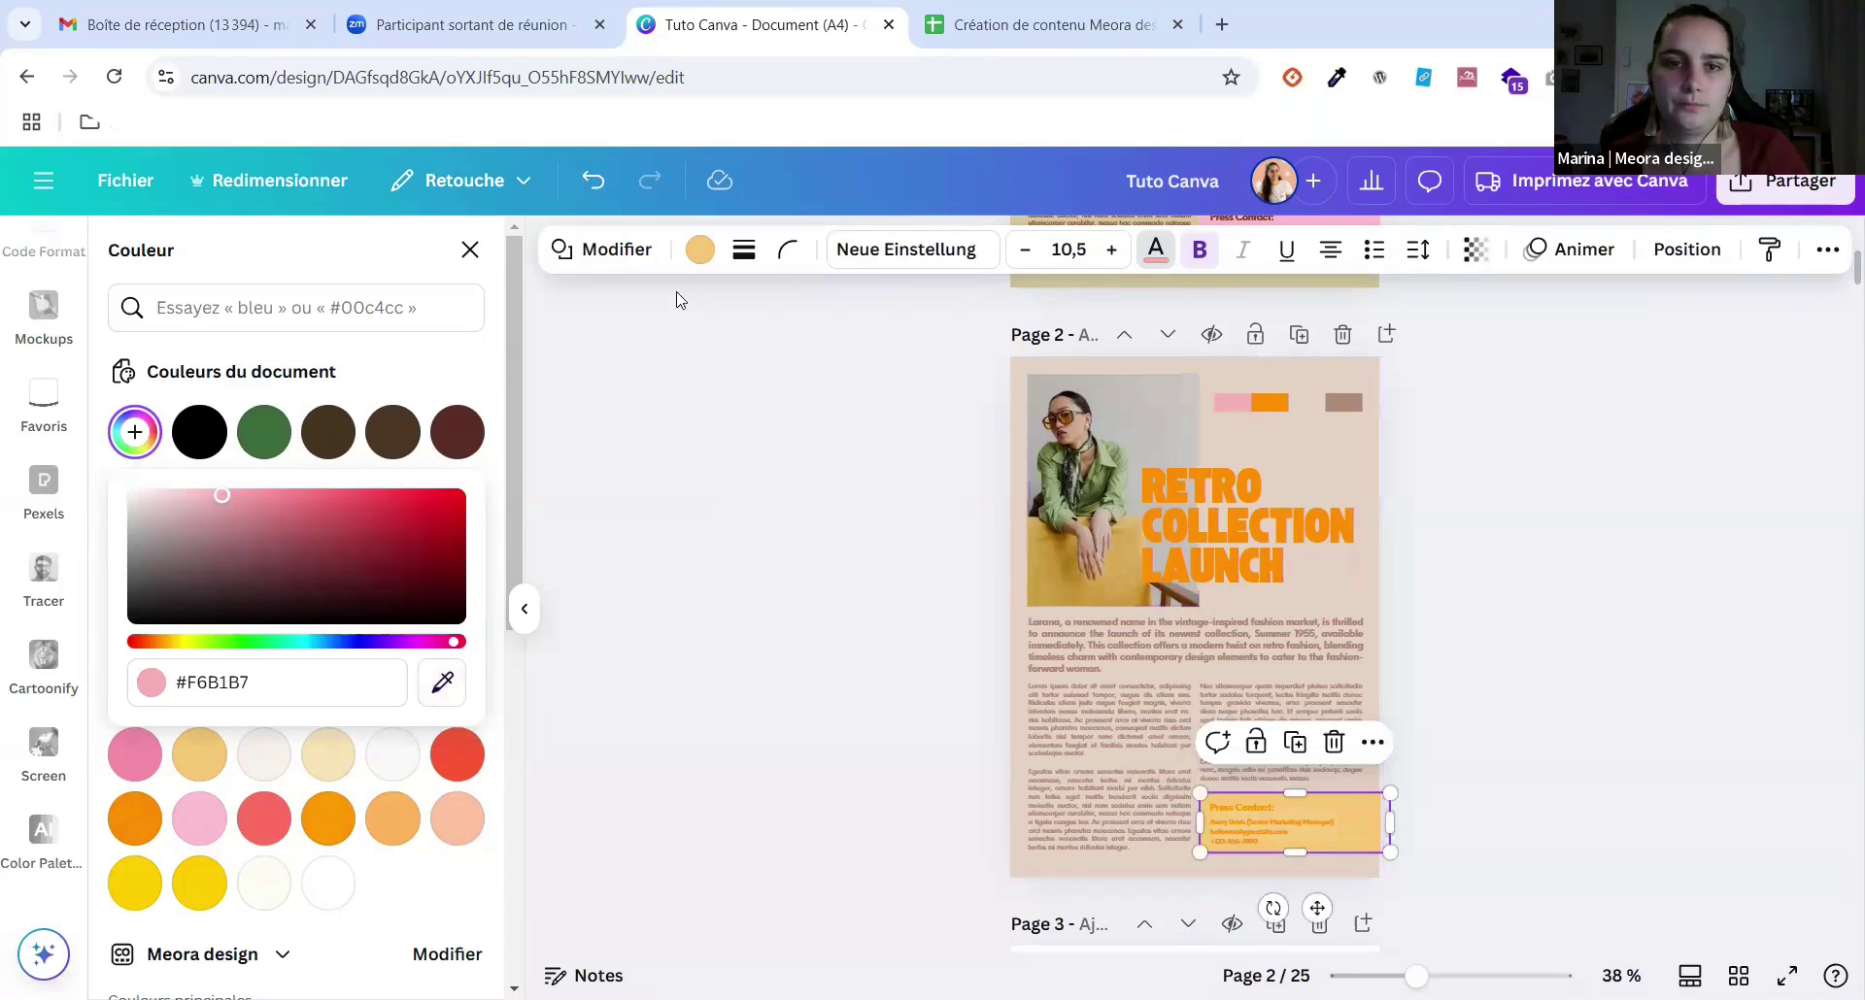
Recolour the fill of the Press Contact box on page 2 with a palette colour sampled with the eyedropper.
click(692, 263)
click(128, 446)
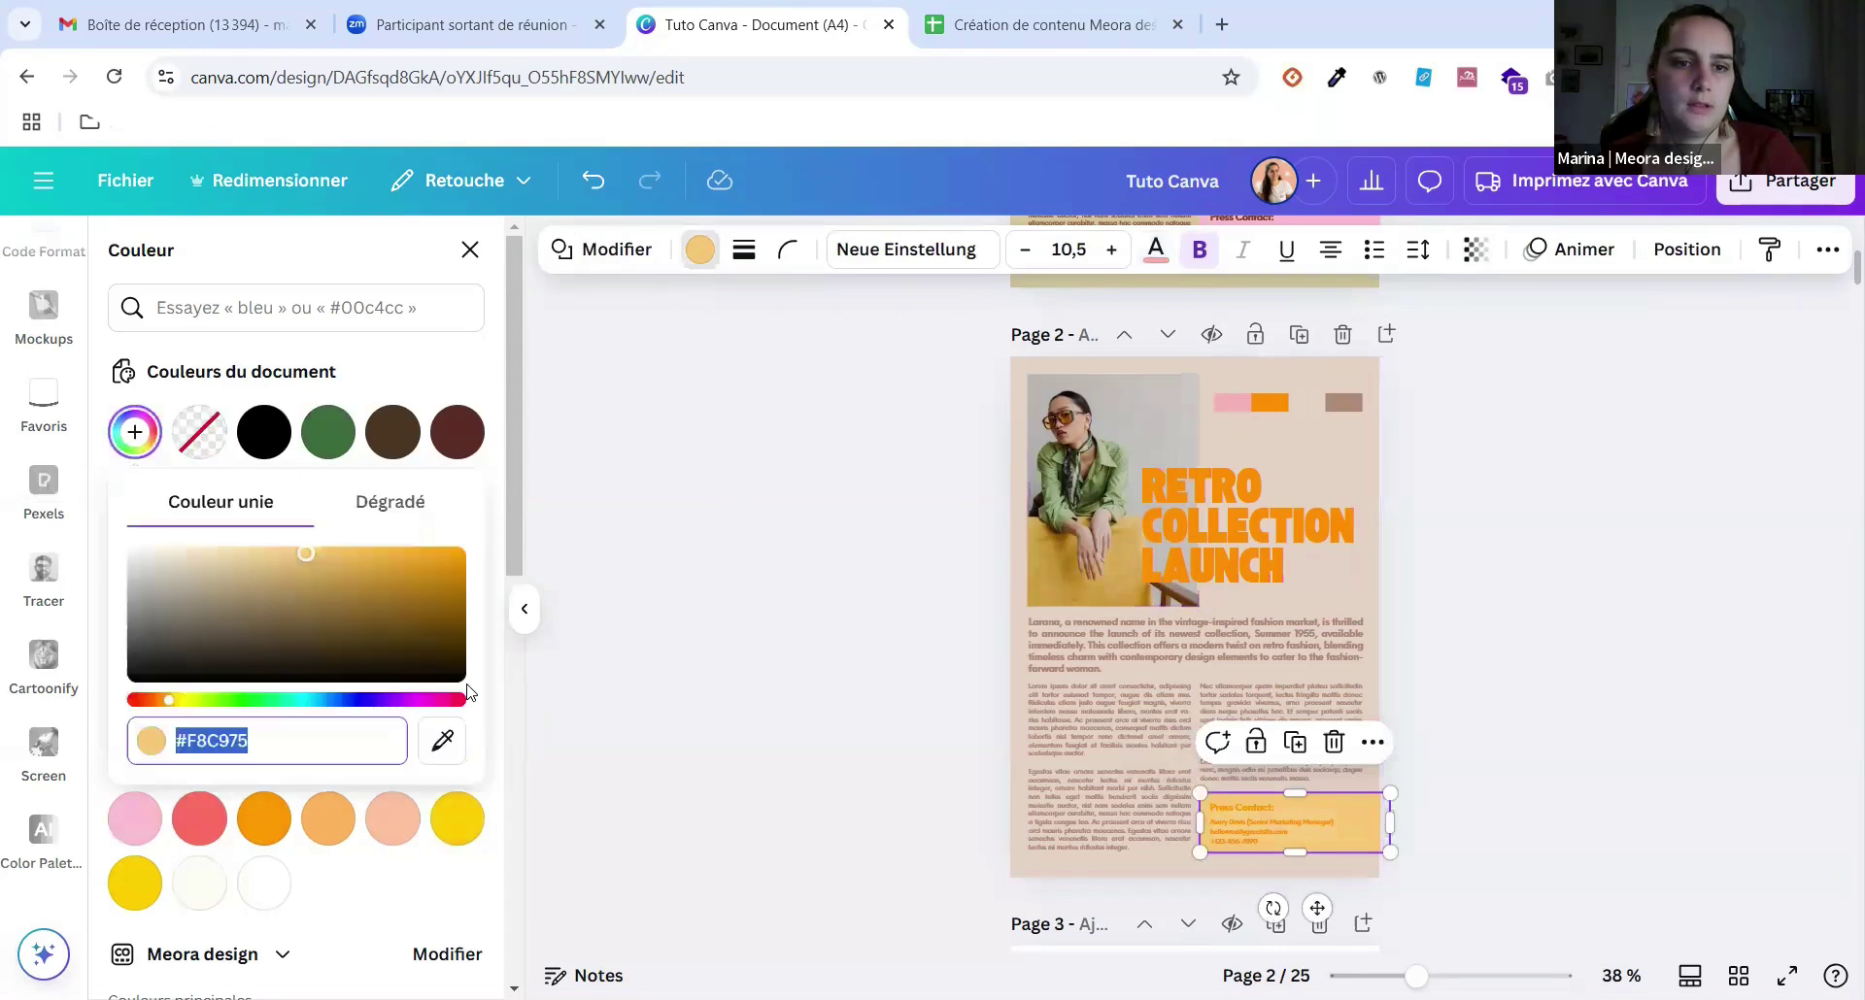
click(443, 754)
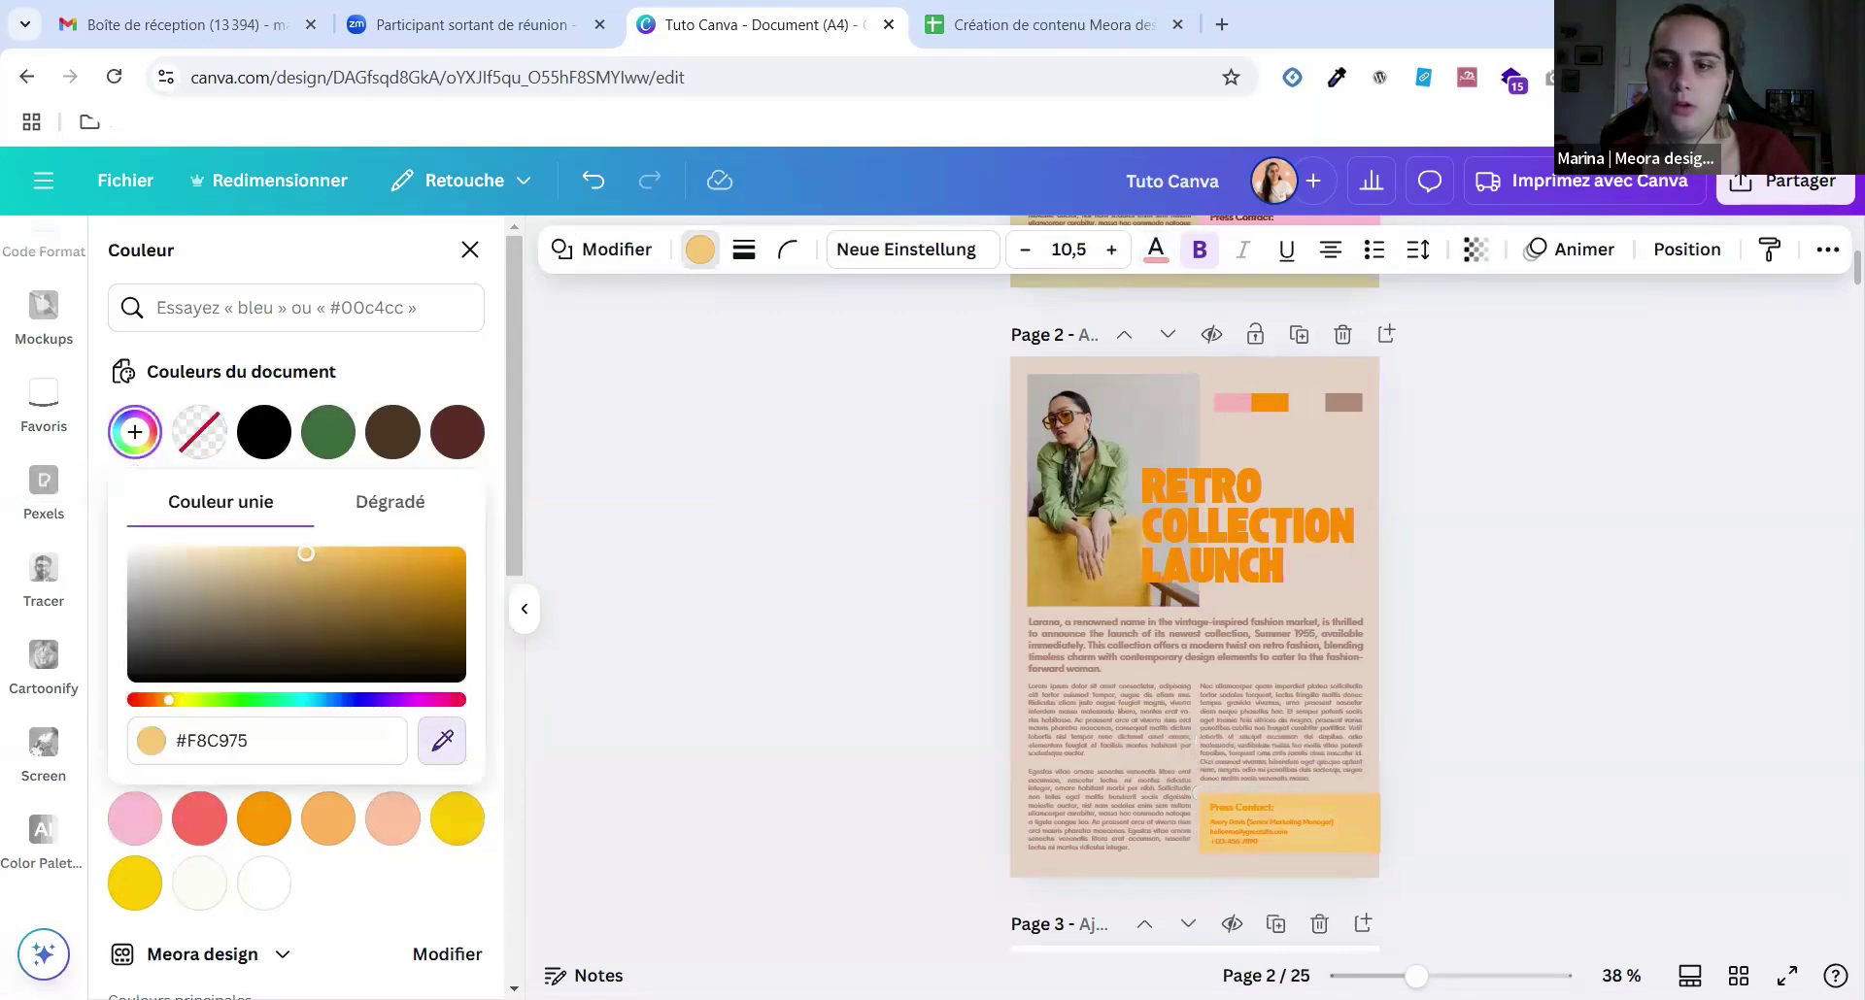
click(1539, 558)
scroll(1578, 652, up, 5)
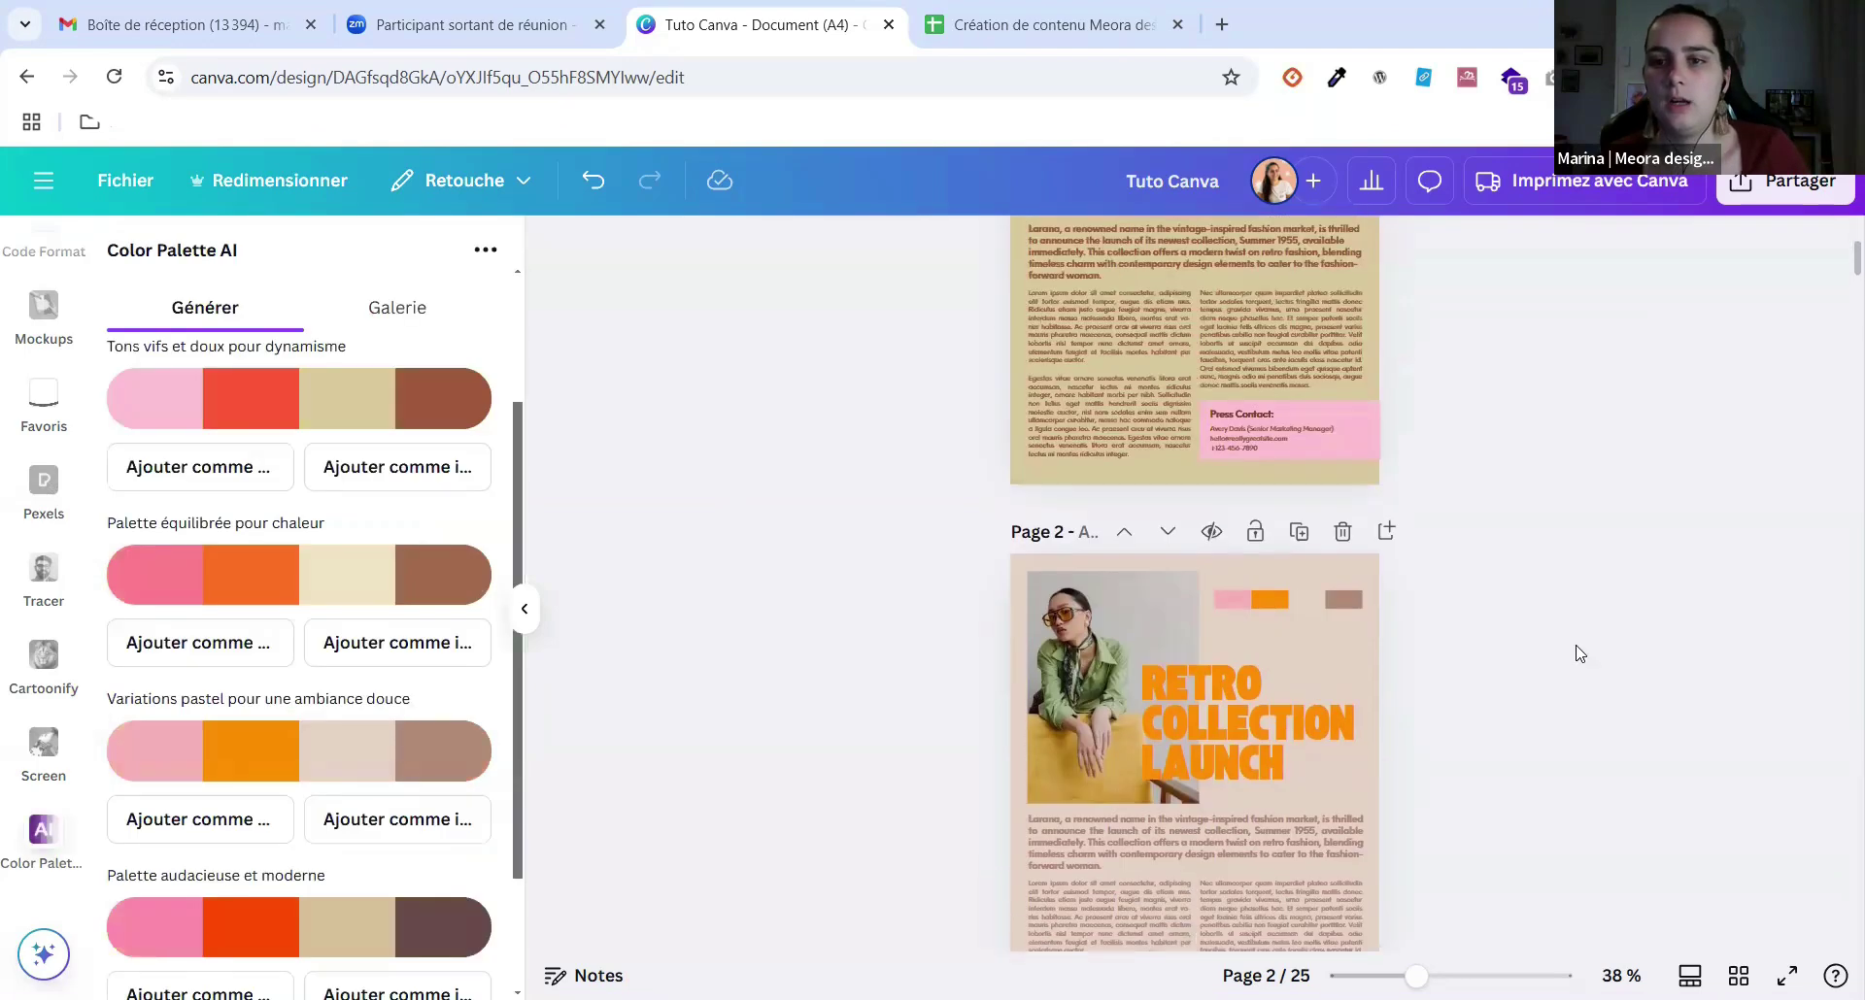
scroll(1578, 423, down, 5)
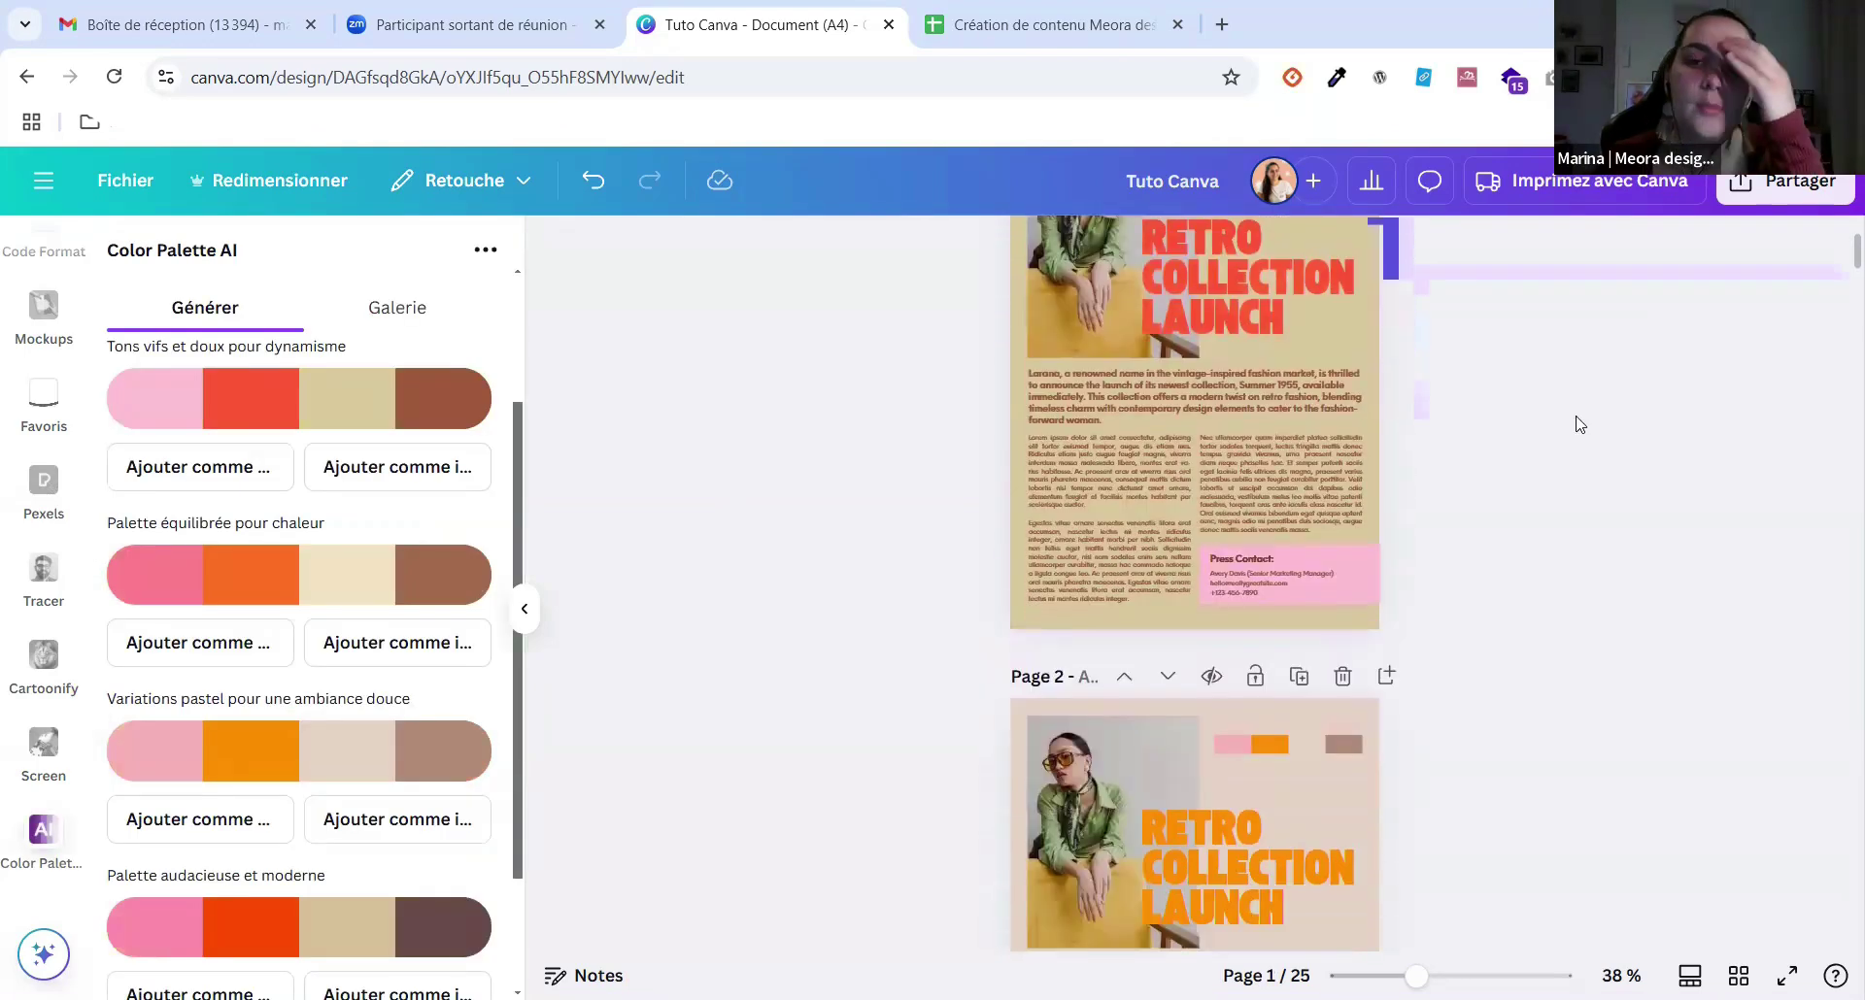
Add a blank page after page 2 and paste a copy of page 2's palette strip onto it.
scroll(1580, 424, up, 1)
scroll(1578, 424, up, 5)
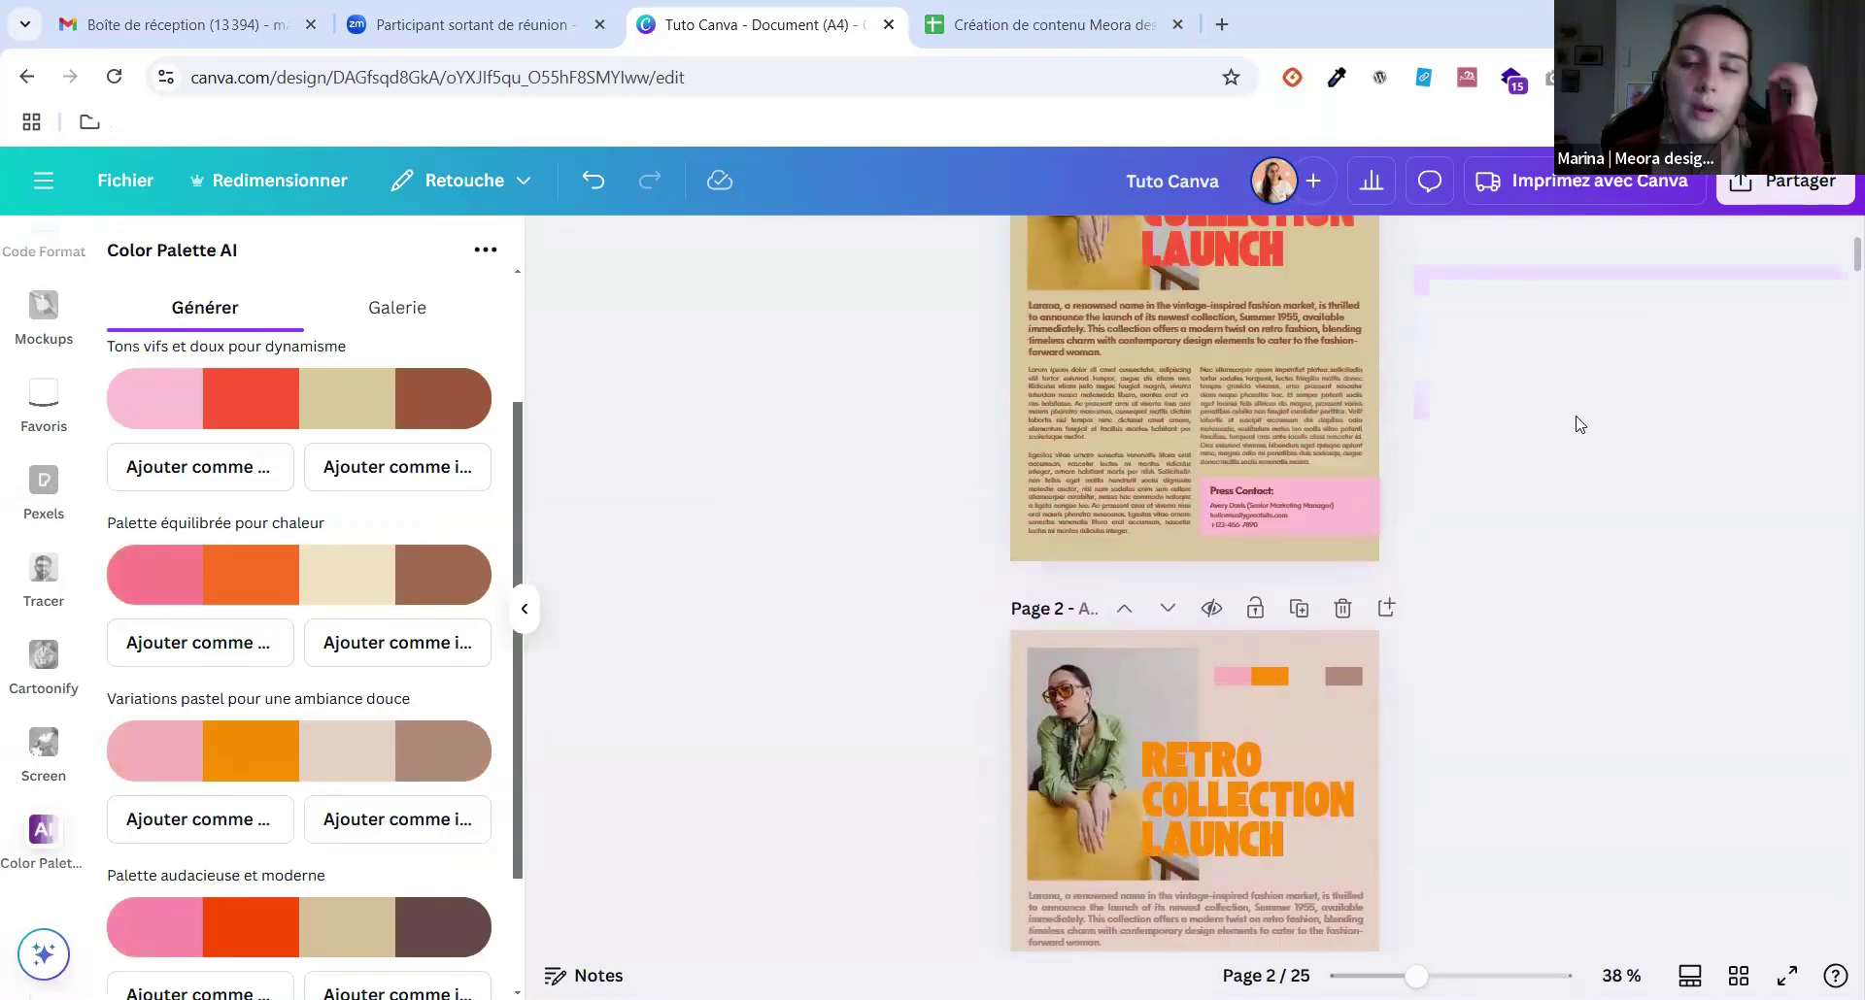
scroll(1305, 388, down, 3)
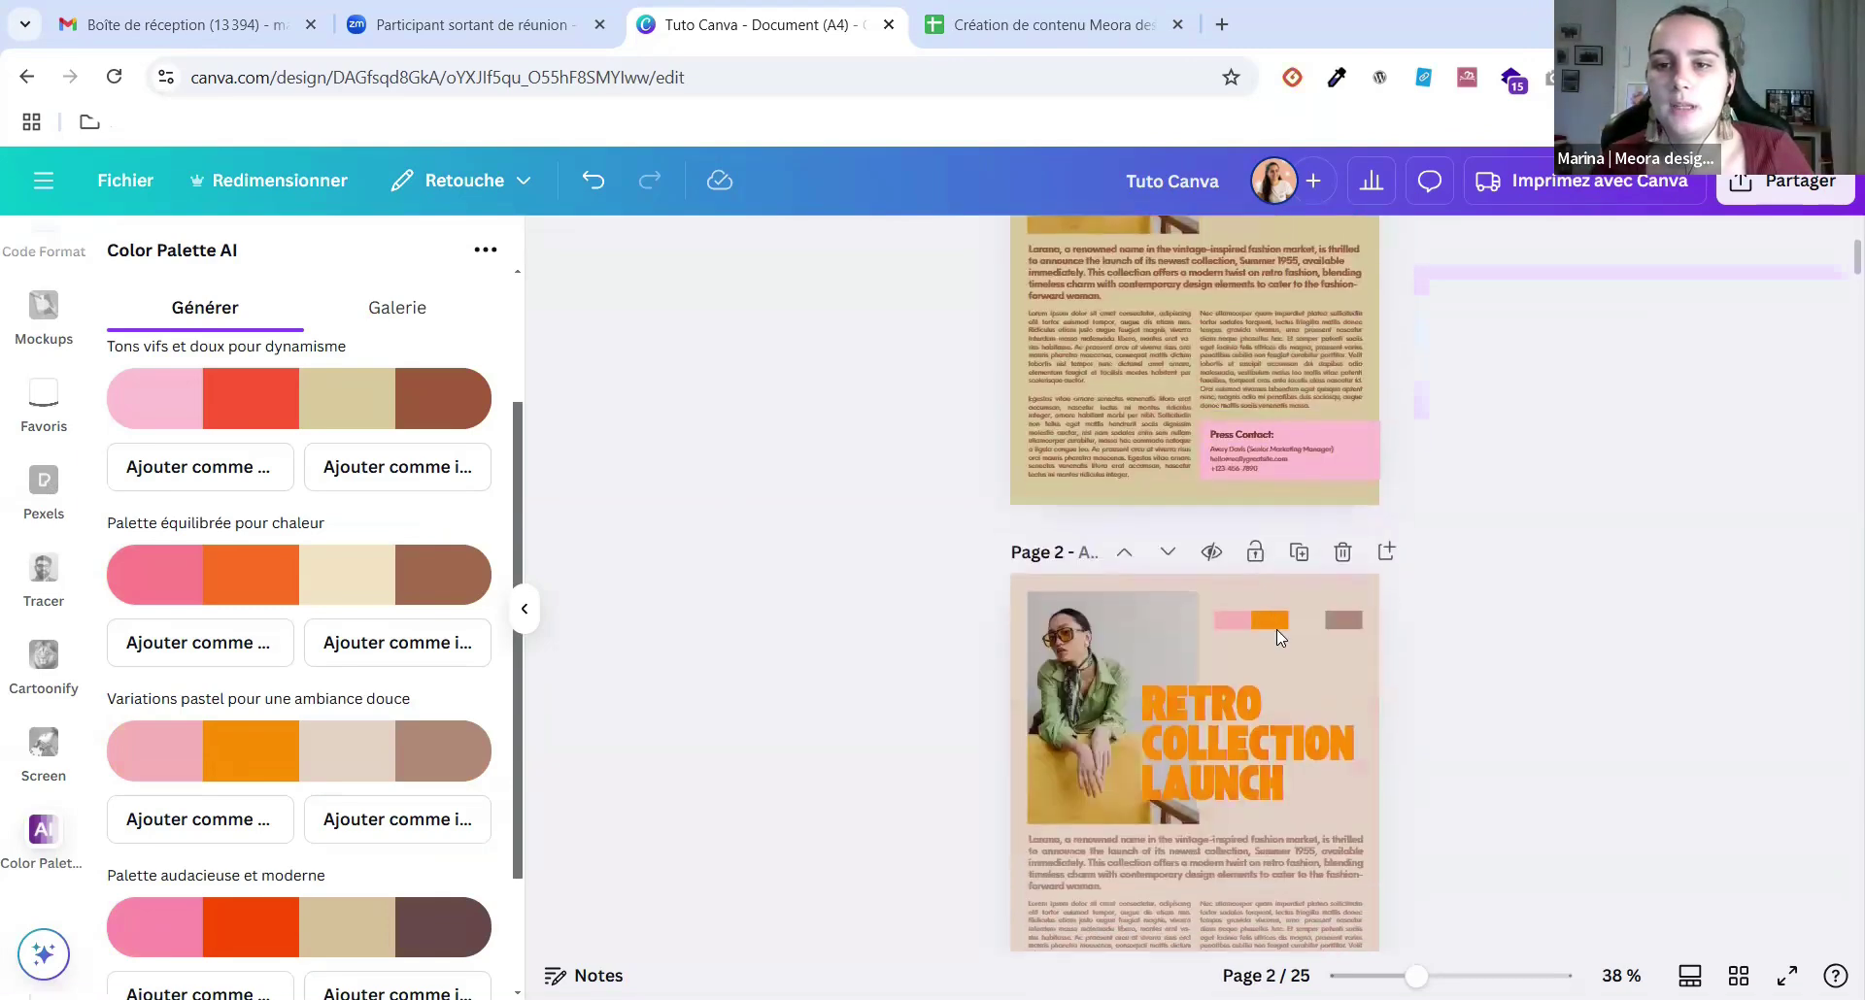
click(1284, 622)
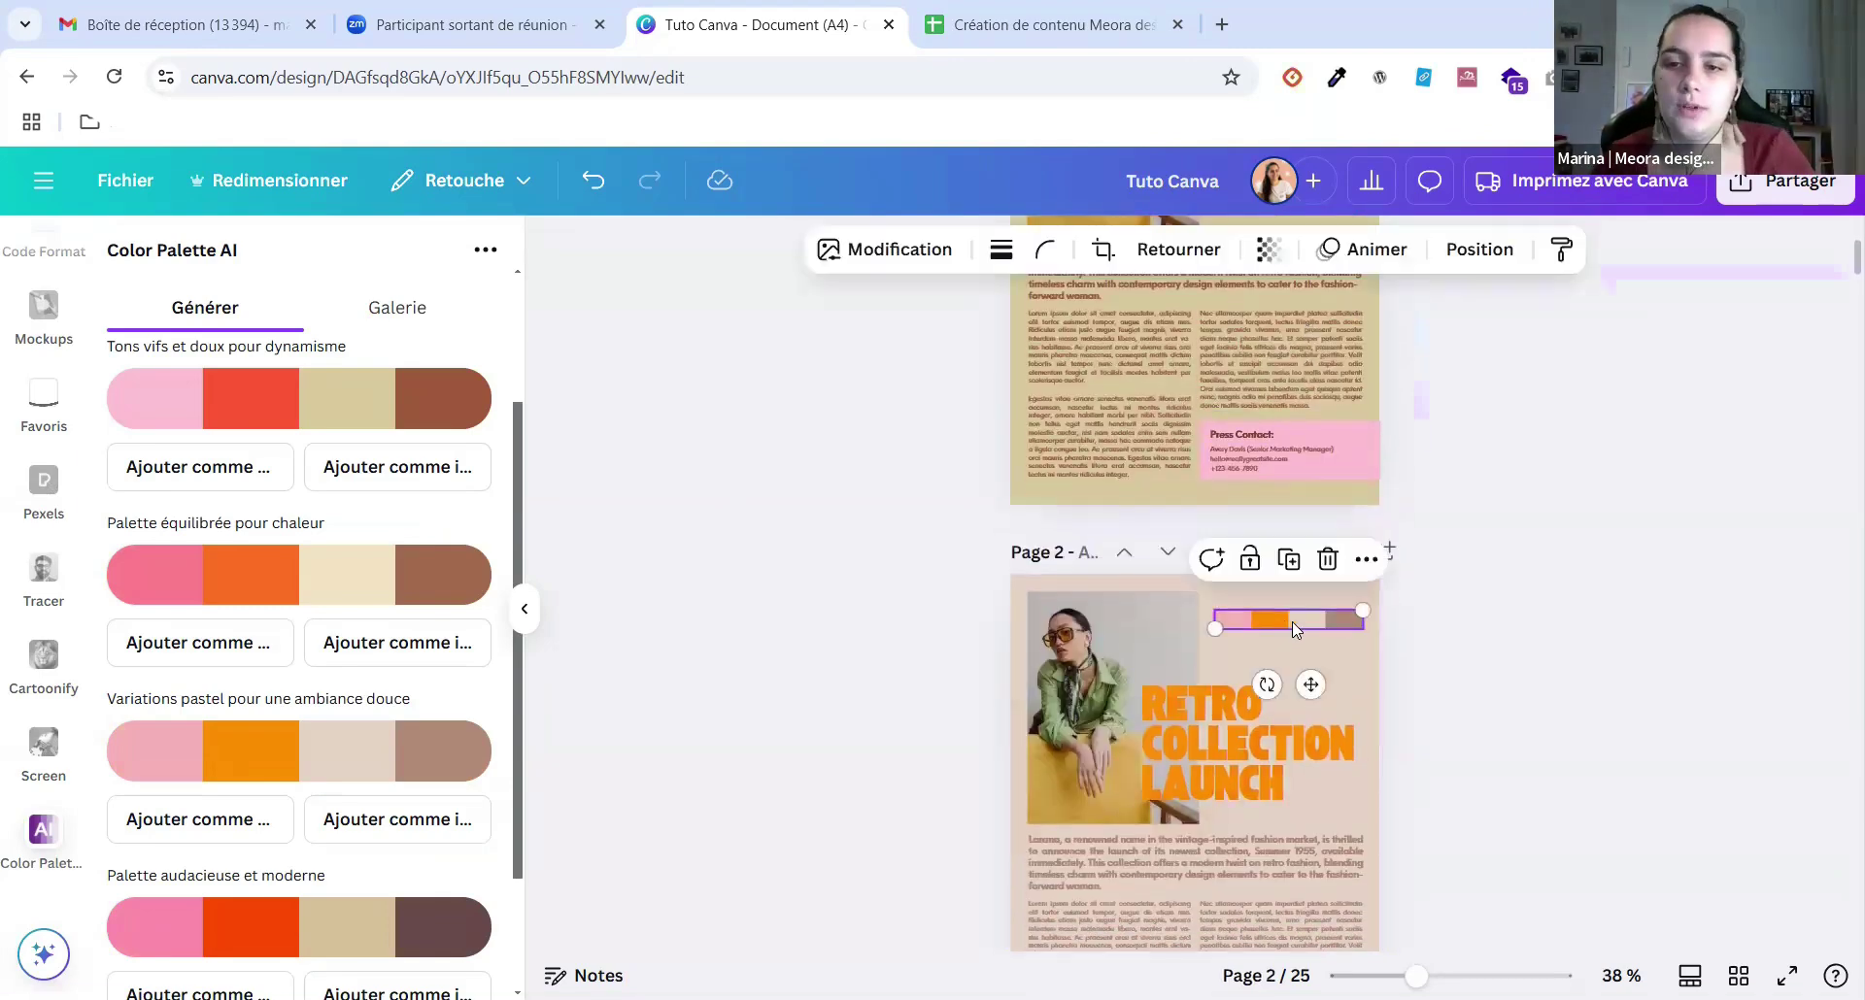
click(1367, 558)
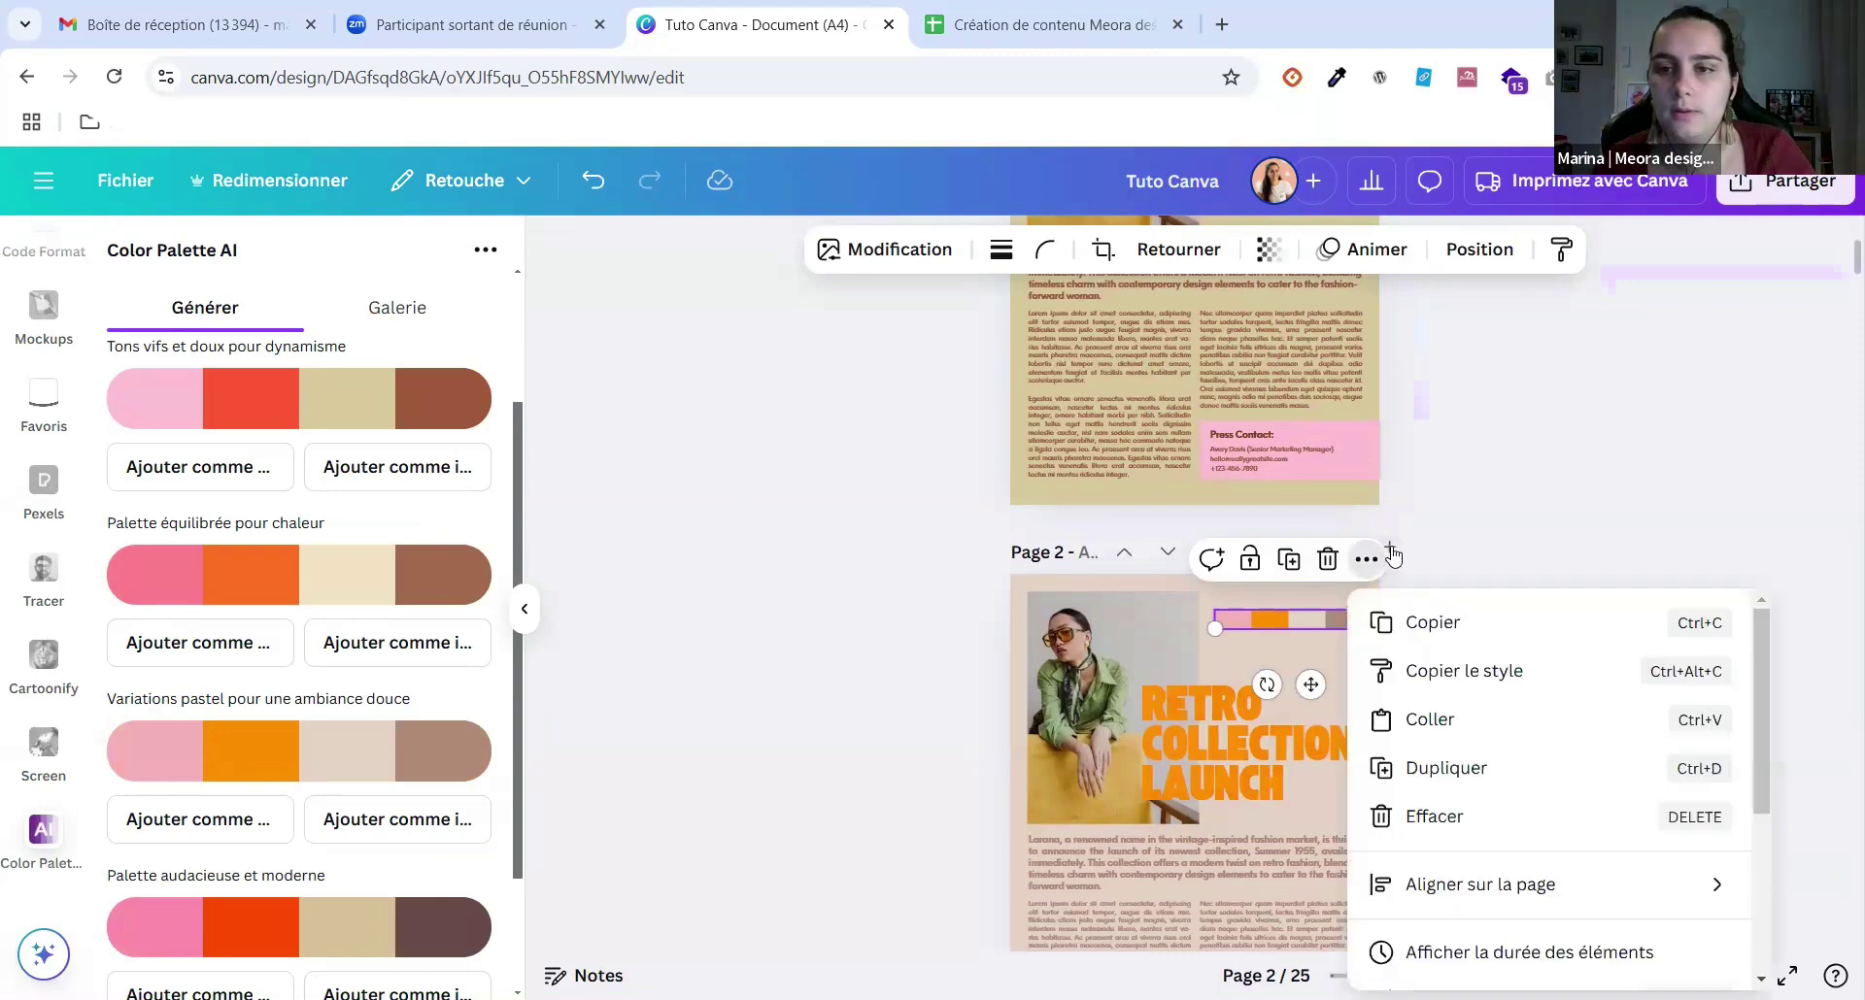
click(1387, 551)
key(ctrl+v)
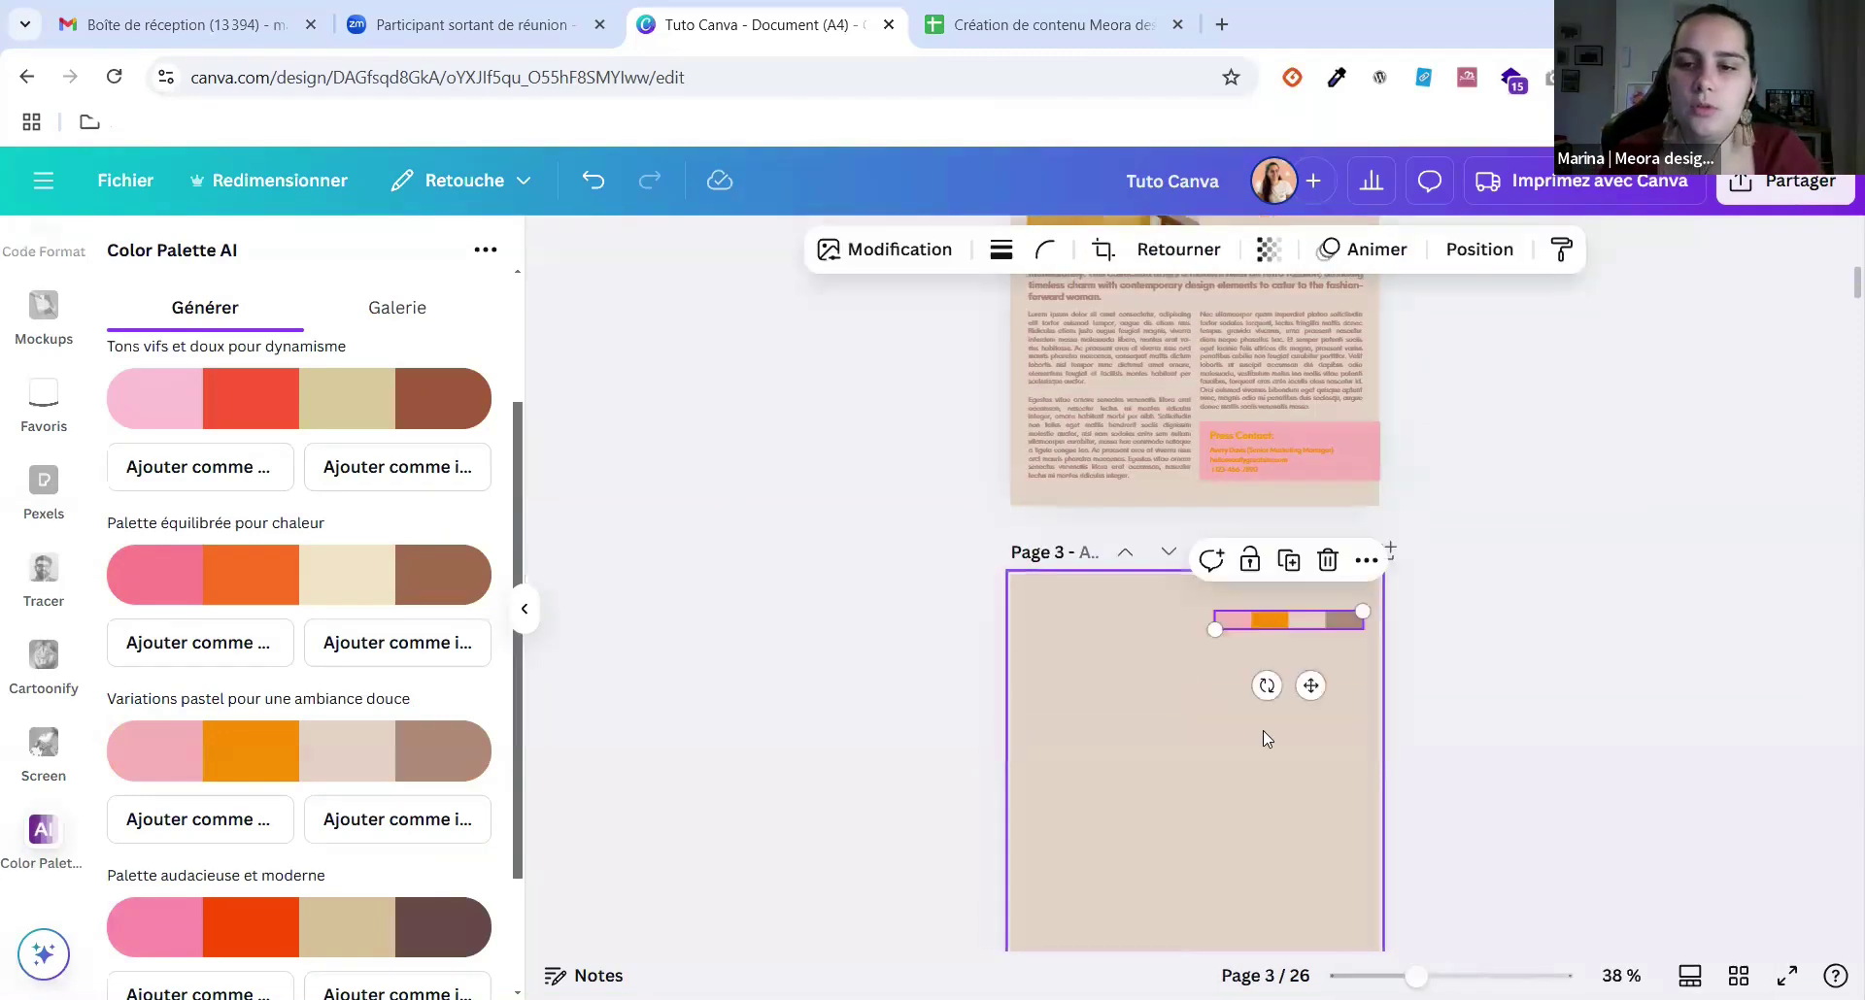
Enlarge the palette strip on page 3 and centre it horizontally near the top of the page.
click(1263, 730)
click(1267, 636)
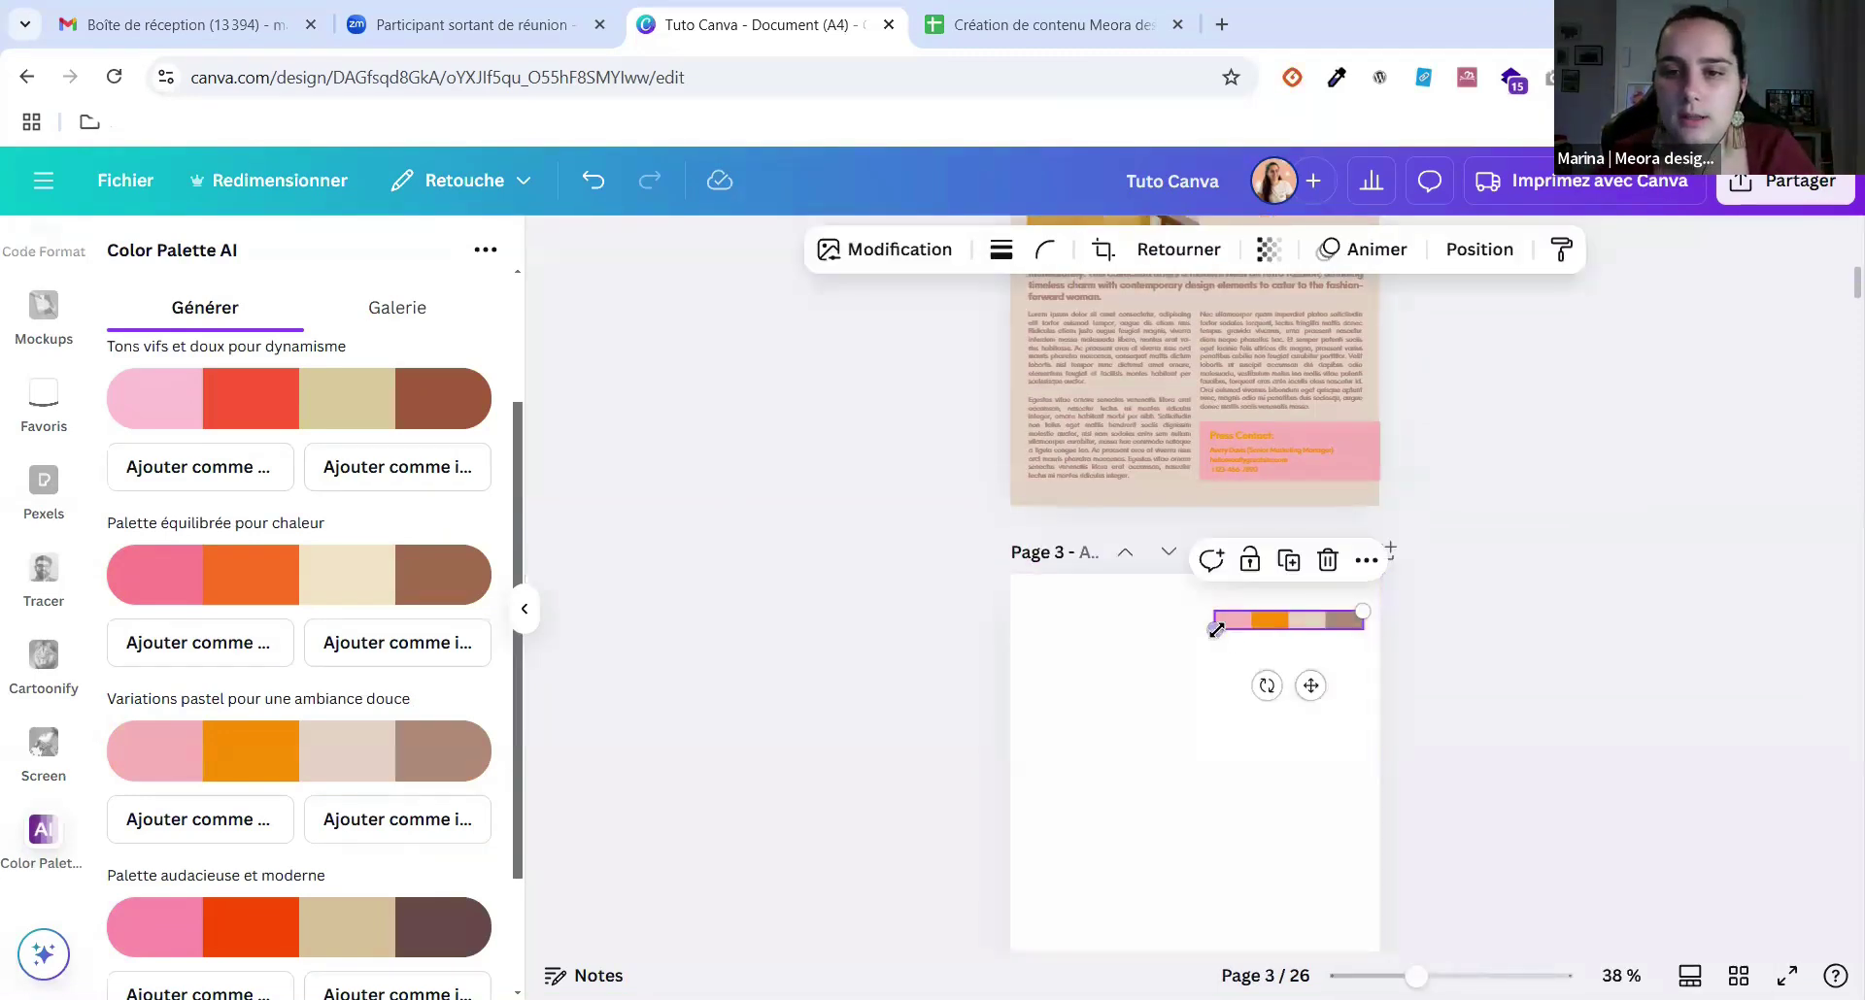
mouse_move(1214, 629)
mouse_down()
mouse_move(1133, 672)
mouse_move(1124, 643)
mouse_move(1238, 652)
mouse_move(1222, 645)
mouse_up()
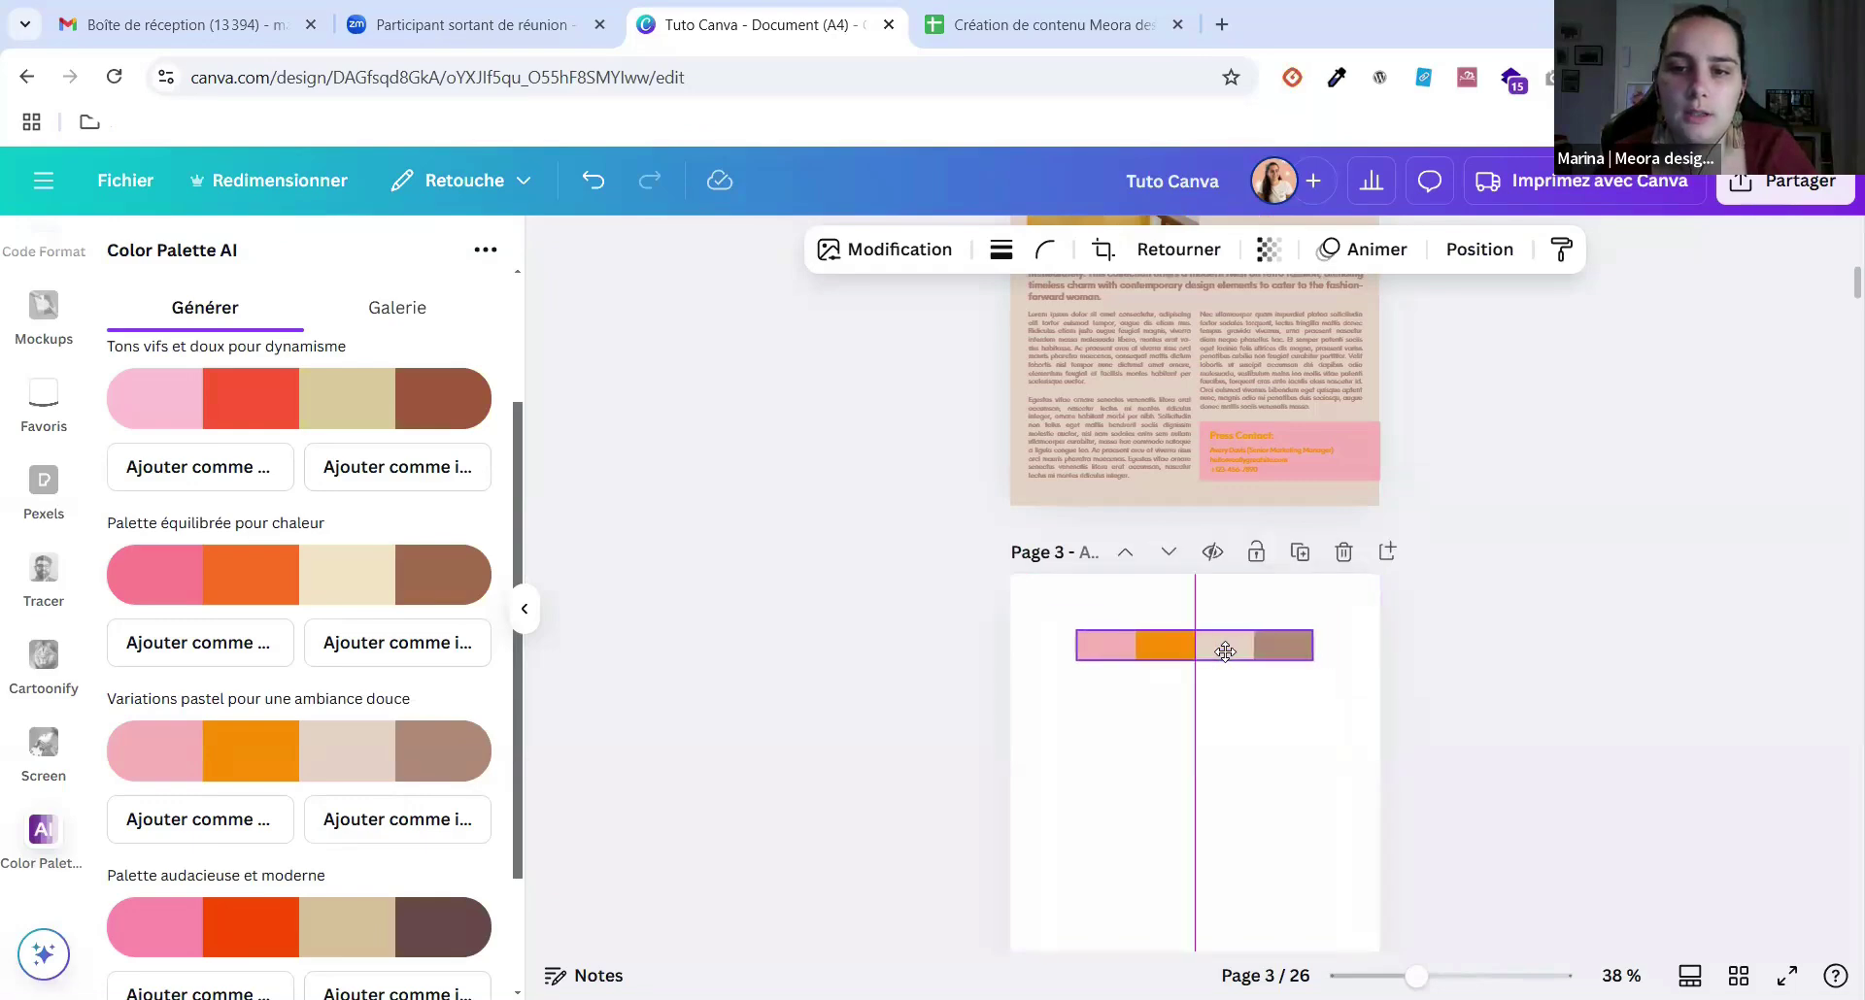
key(Escape)
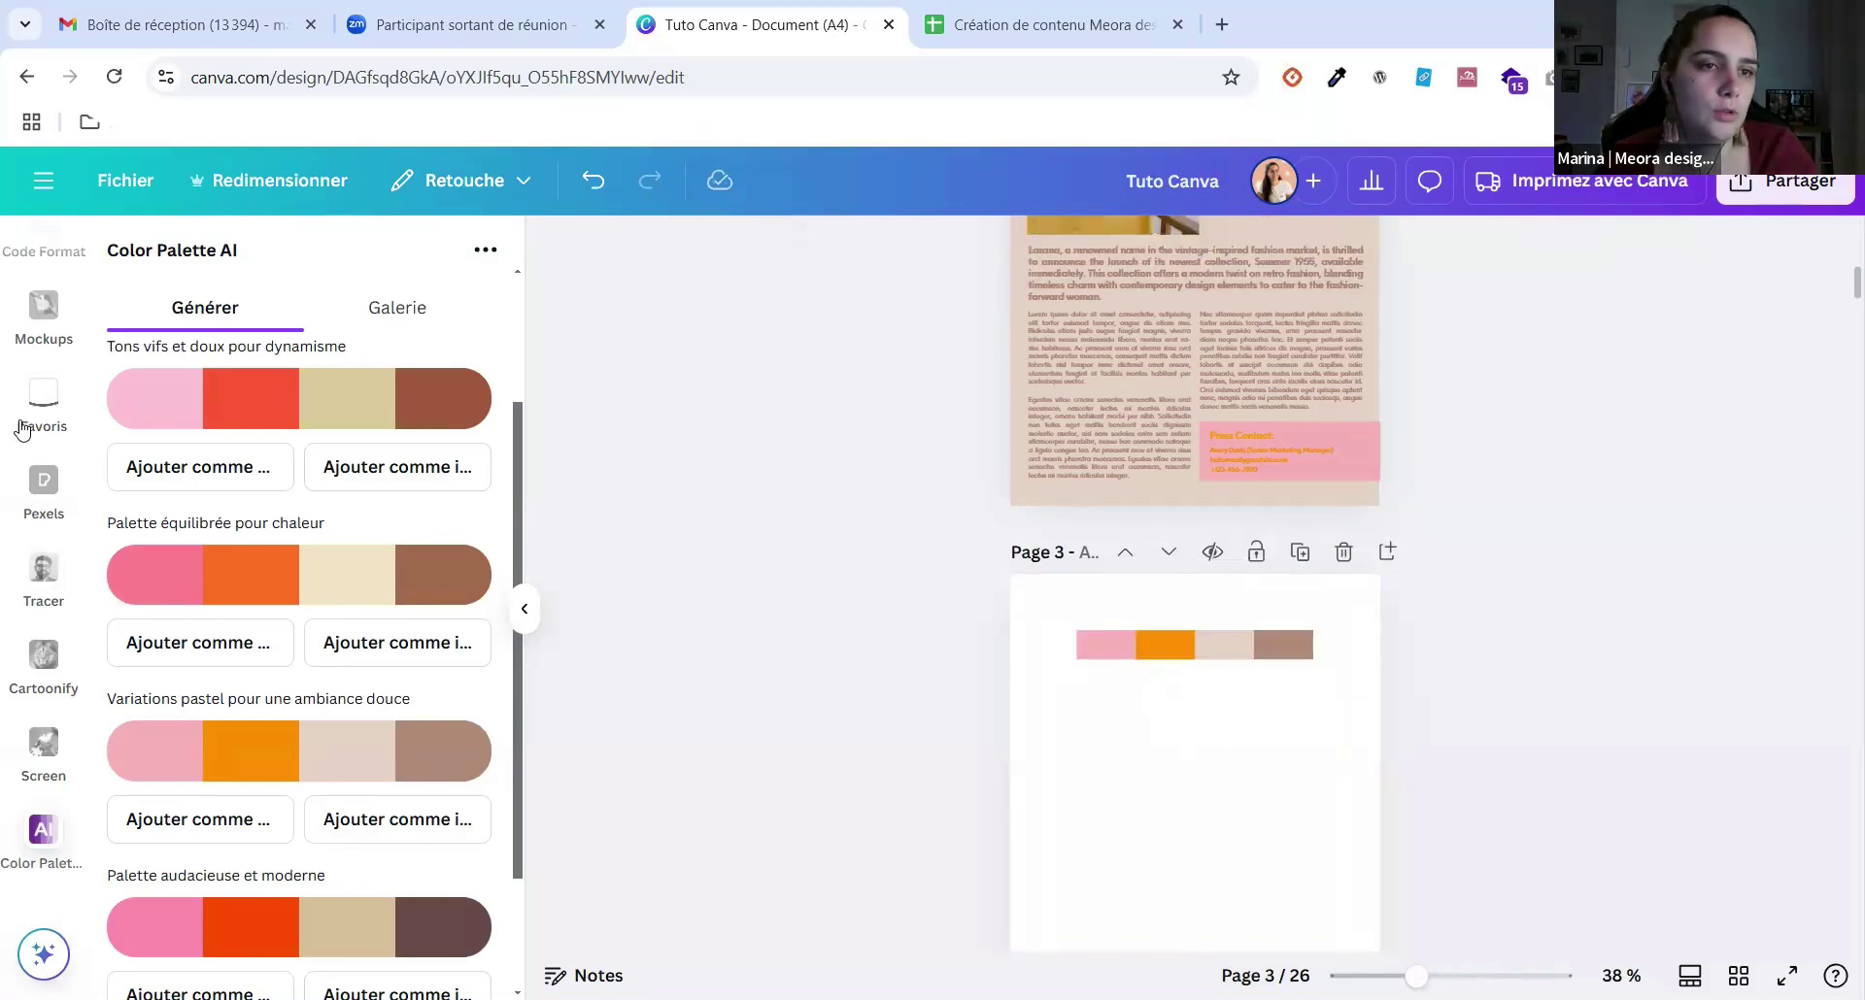
Add a square to page 3, shrink it and place it beneath the palette strip's pink swatch.
scroll(43, 485, up, 5)
click(44, 350)
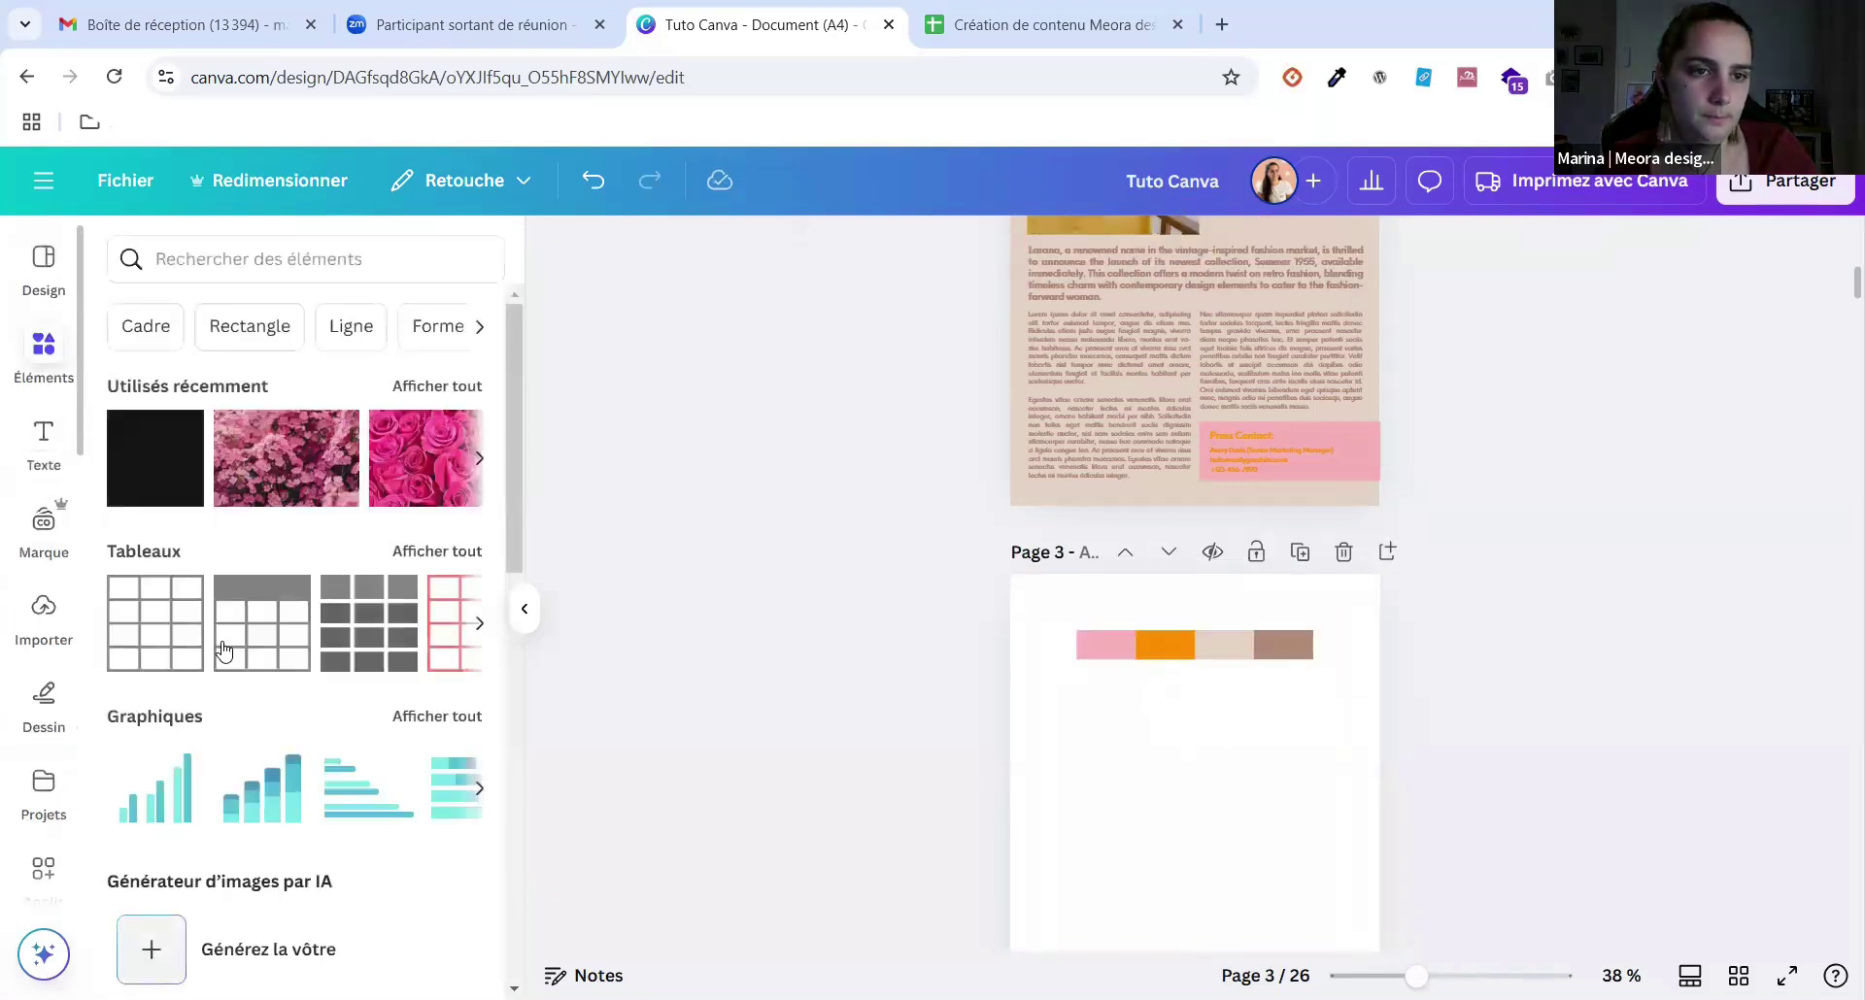
key(r)
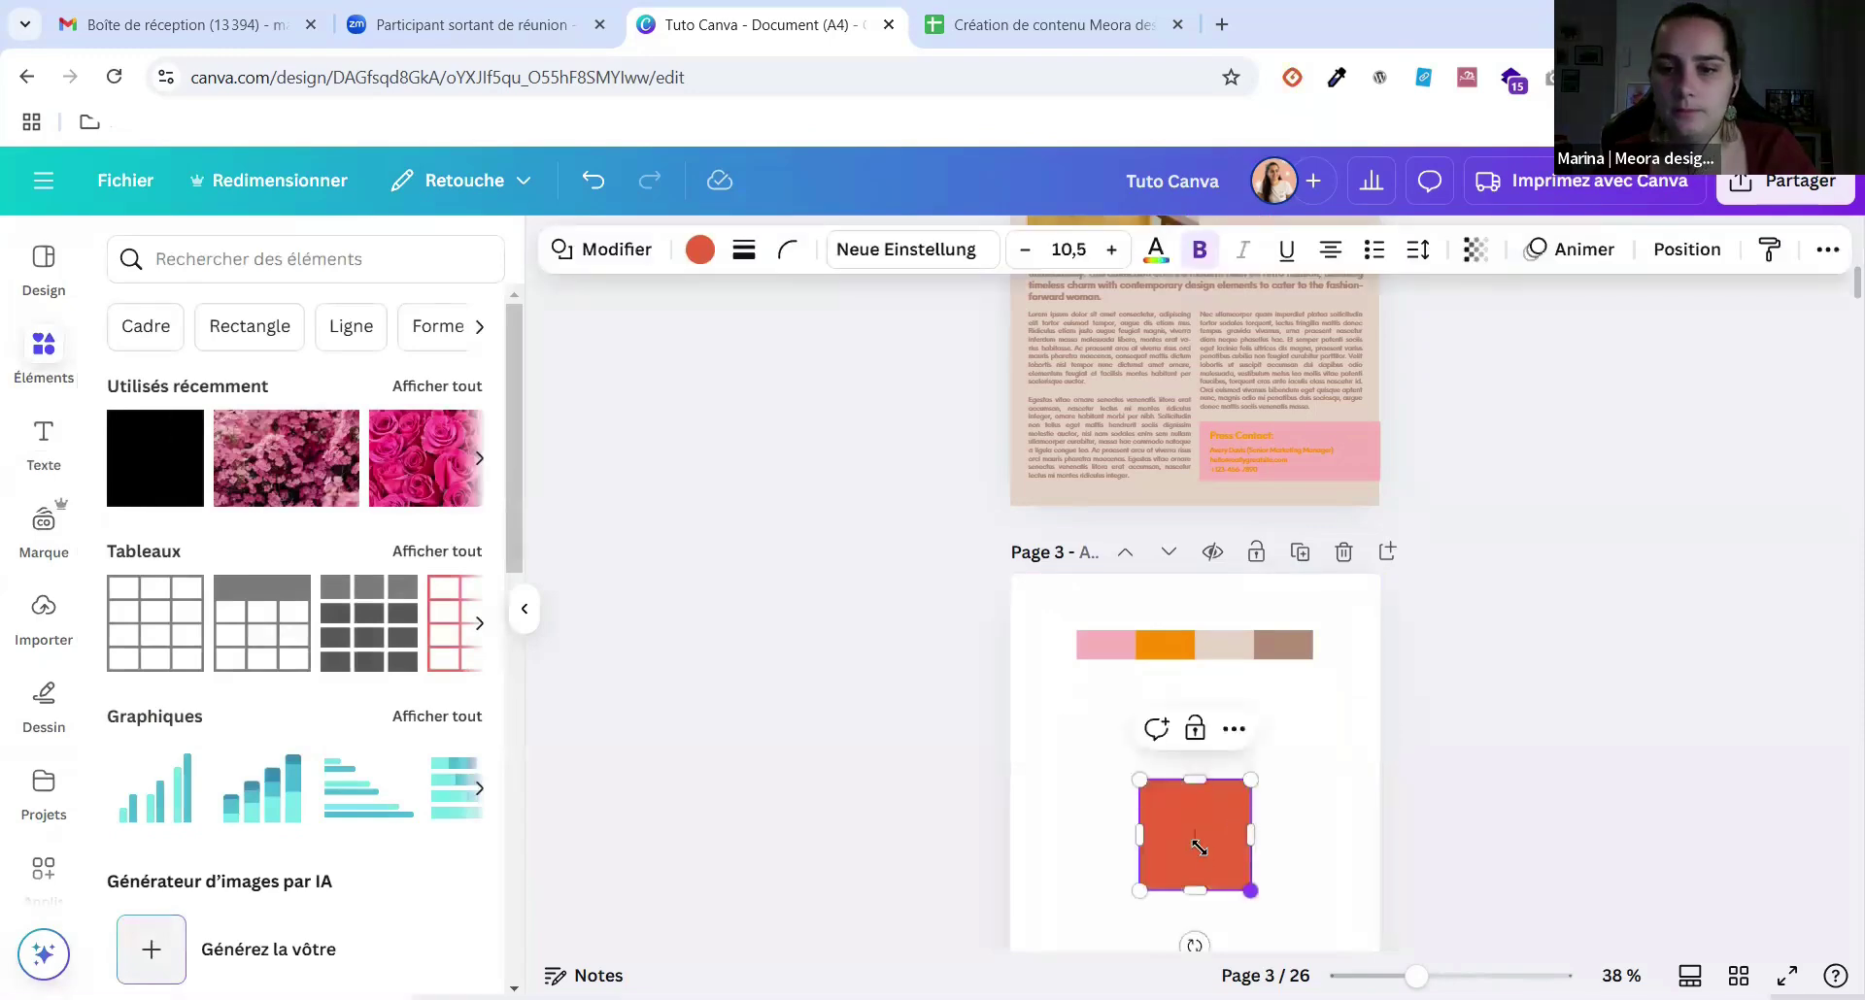
drag(1251, 890, 1120, 727)
Fill the square with the palette strip's pink using the colour eyedropper.
click(699, 251)
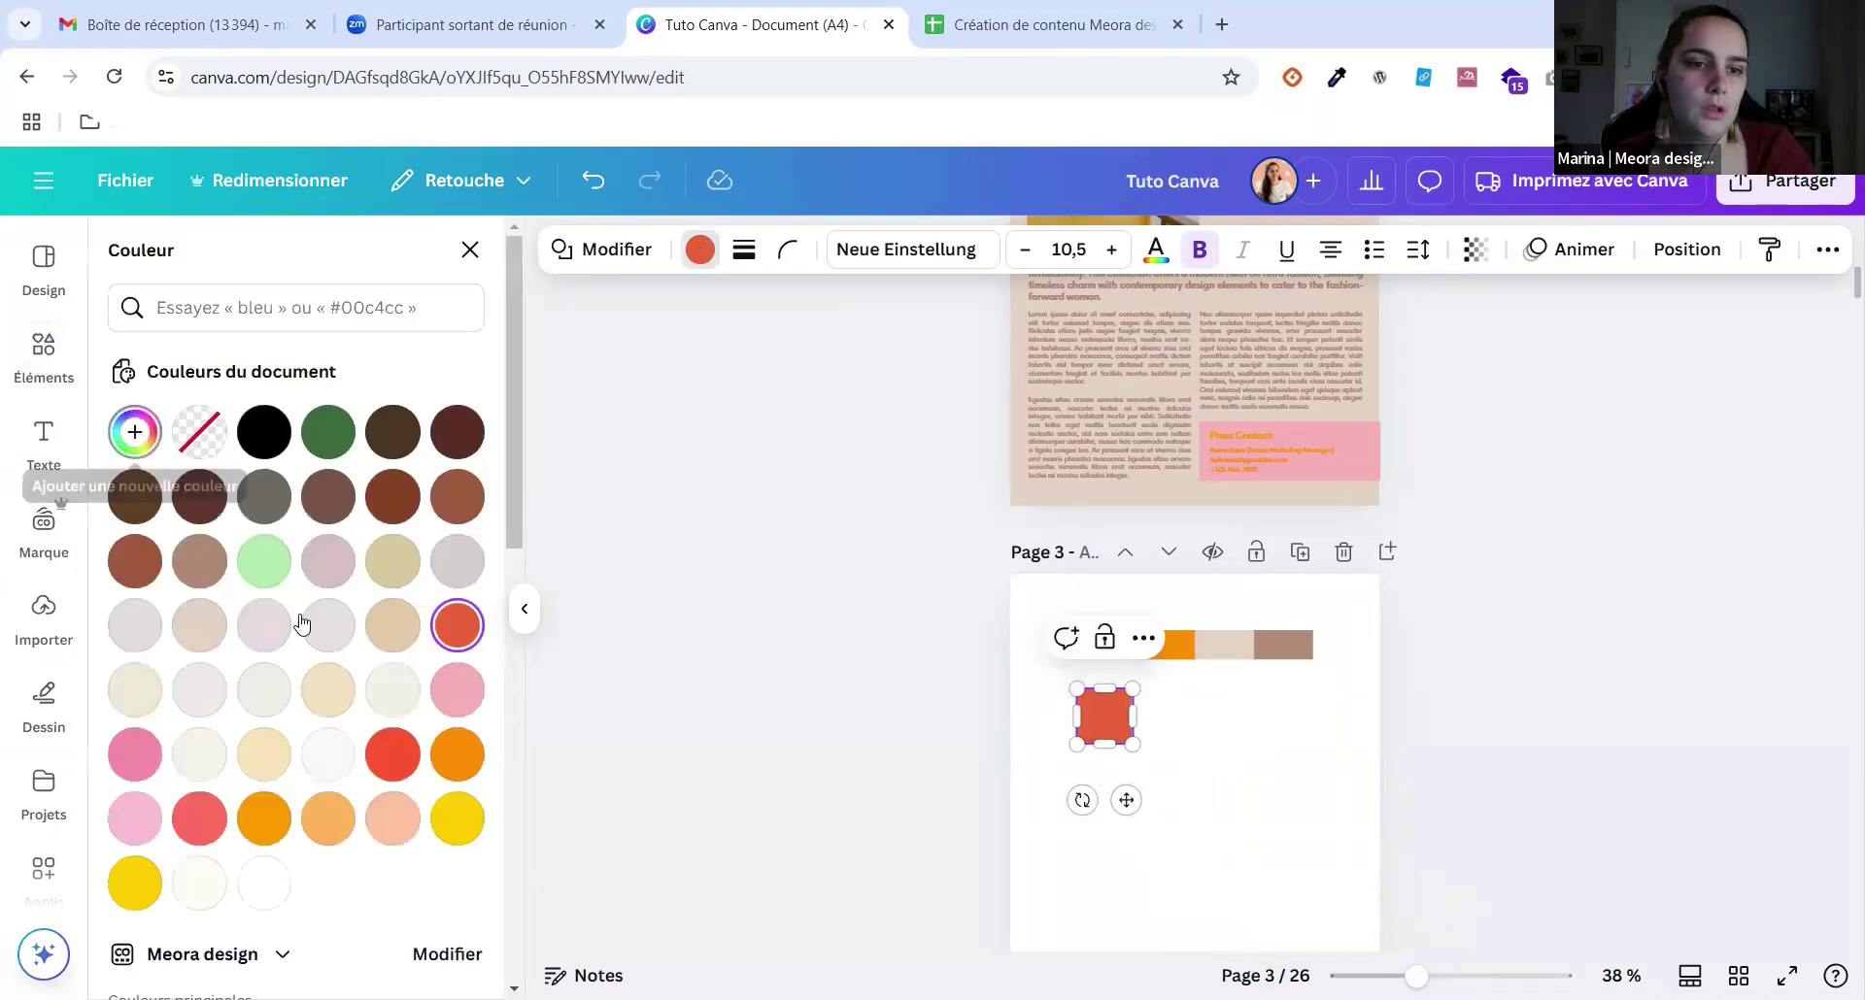
click(134, 432)
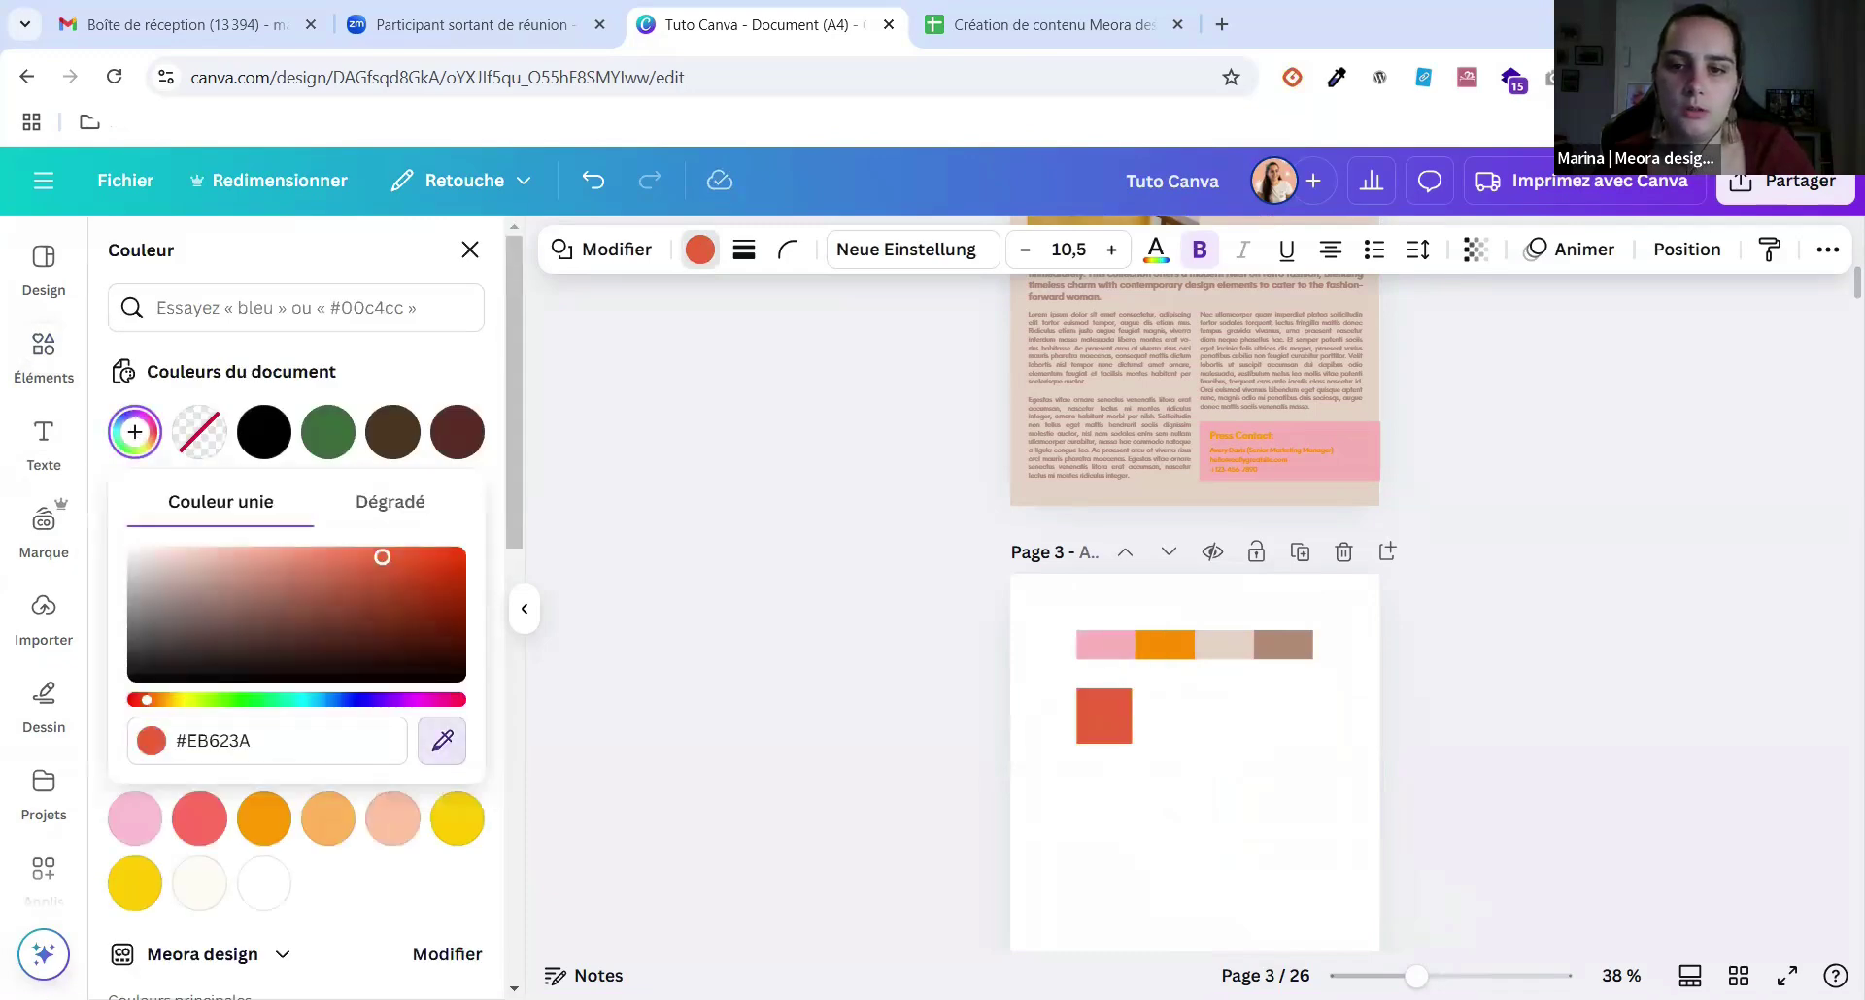
click(1132, 657)
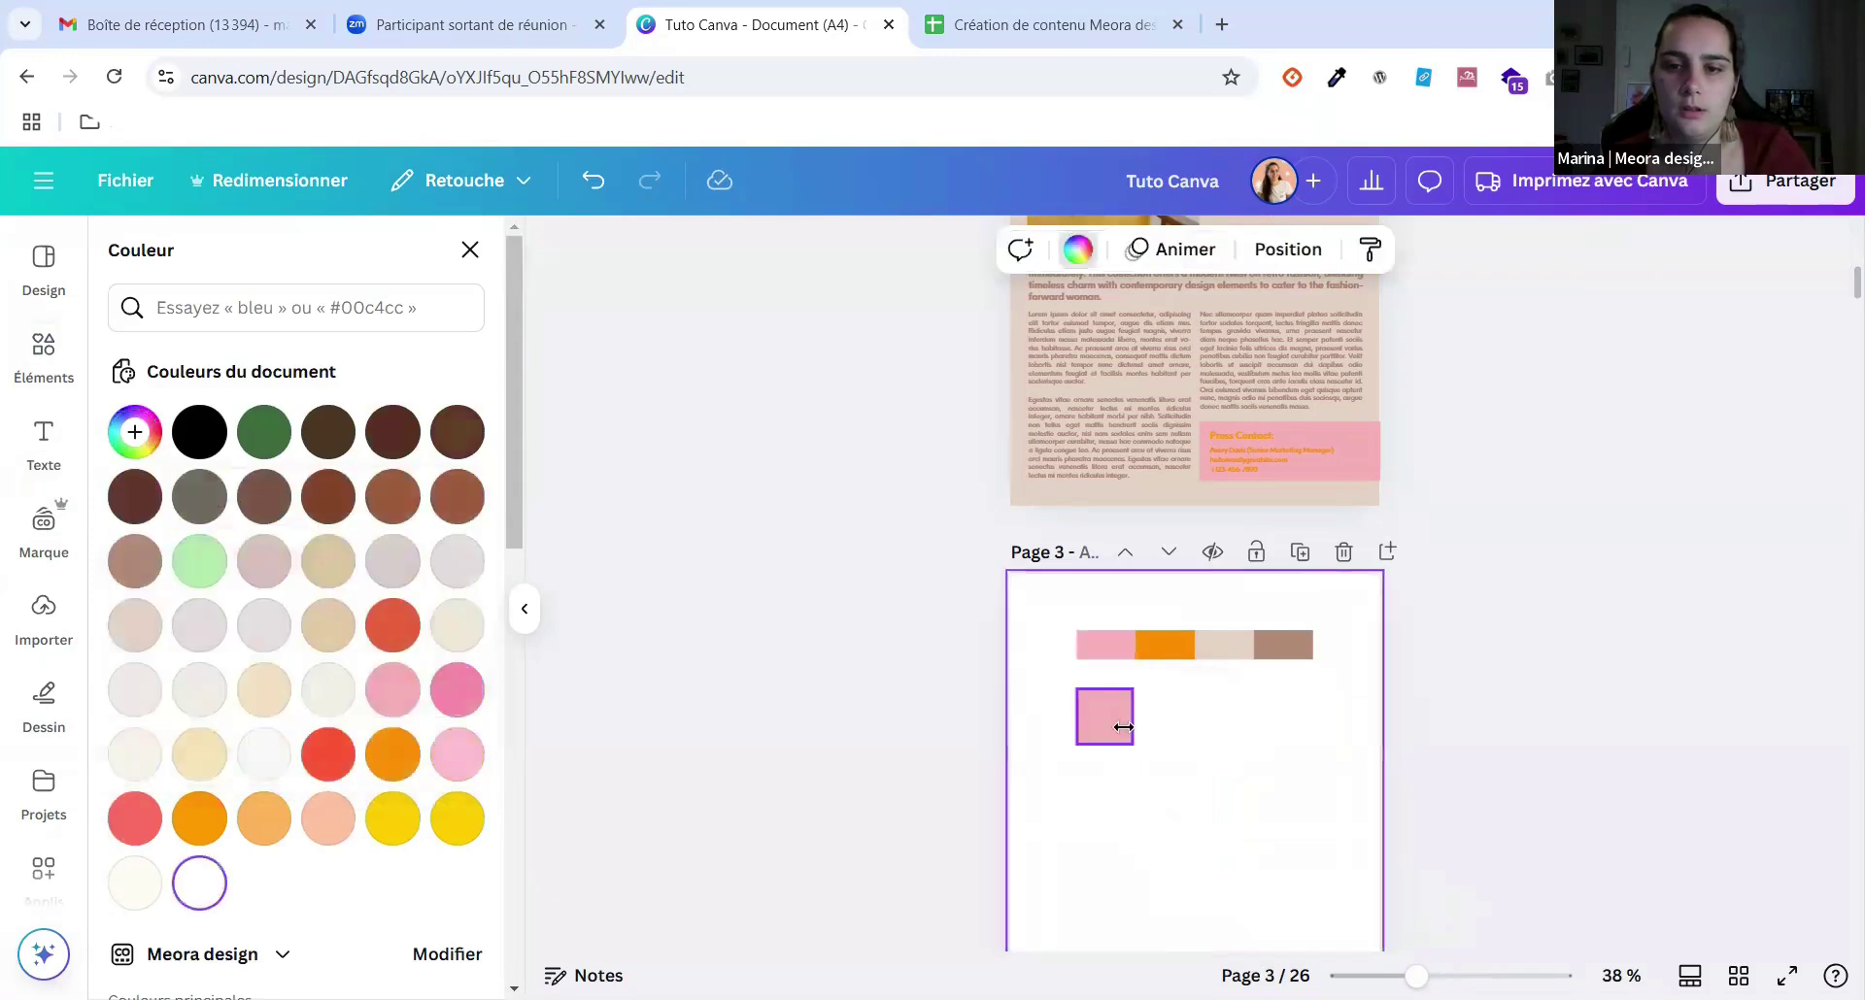
click(1104, 638)
Duplicate the pink square beside itself and fill the copy with the palette's orange using the eyedropper.
drag(1115, 728, 1175, 724)
click(134, 432)
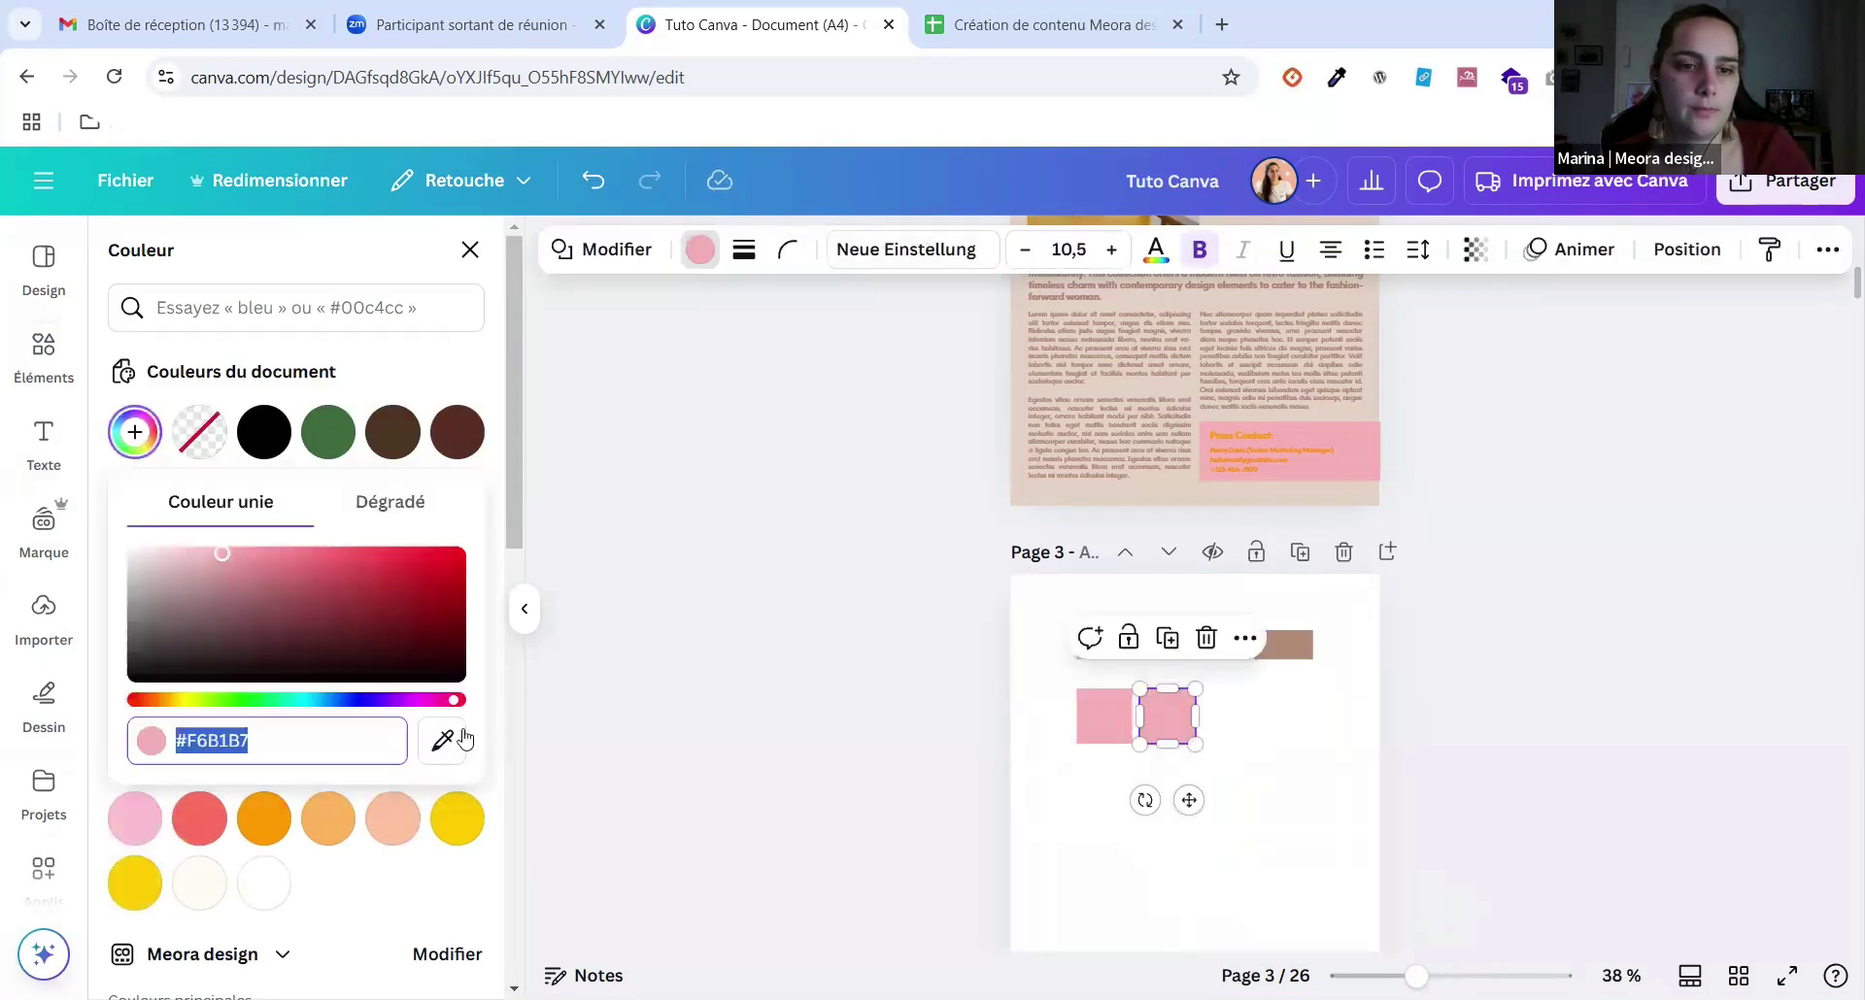
click(442, 740)
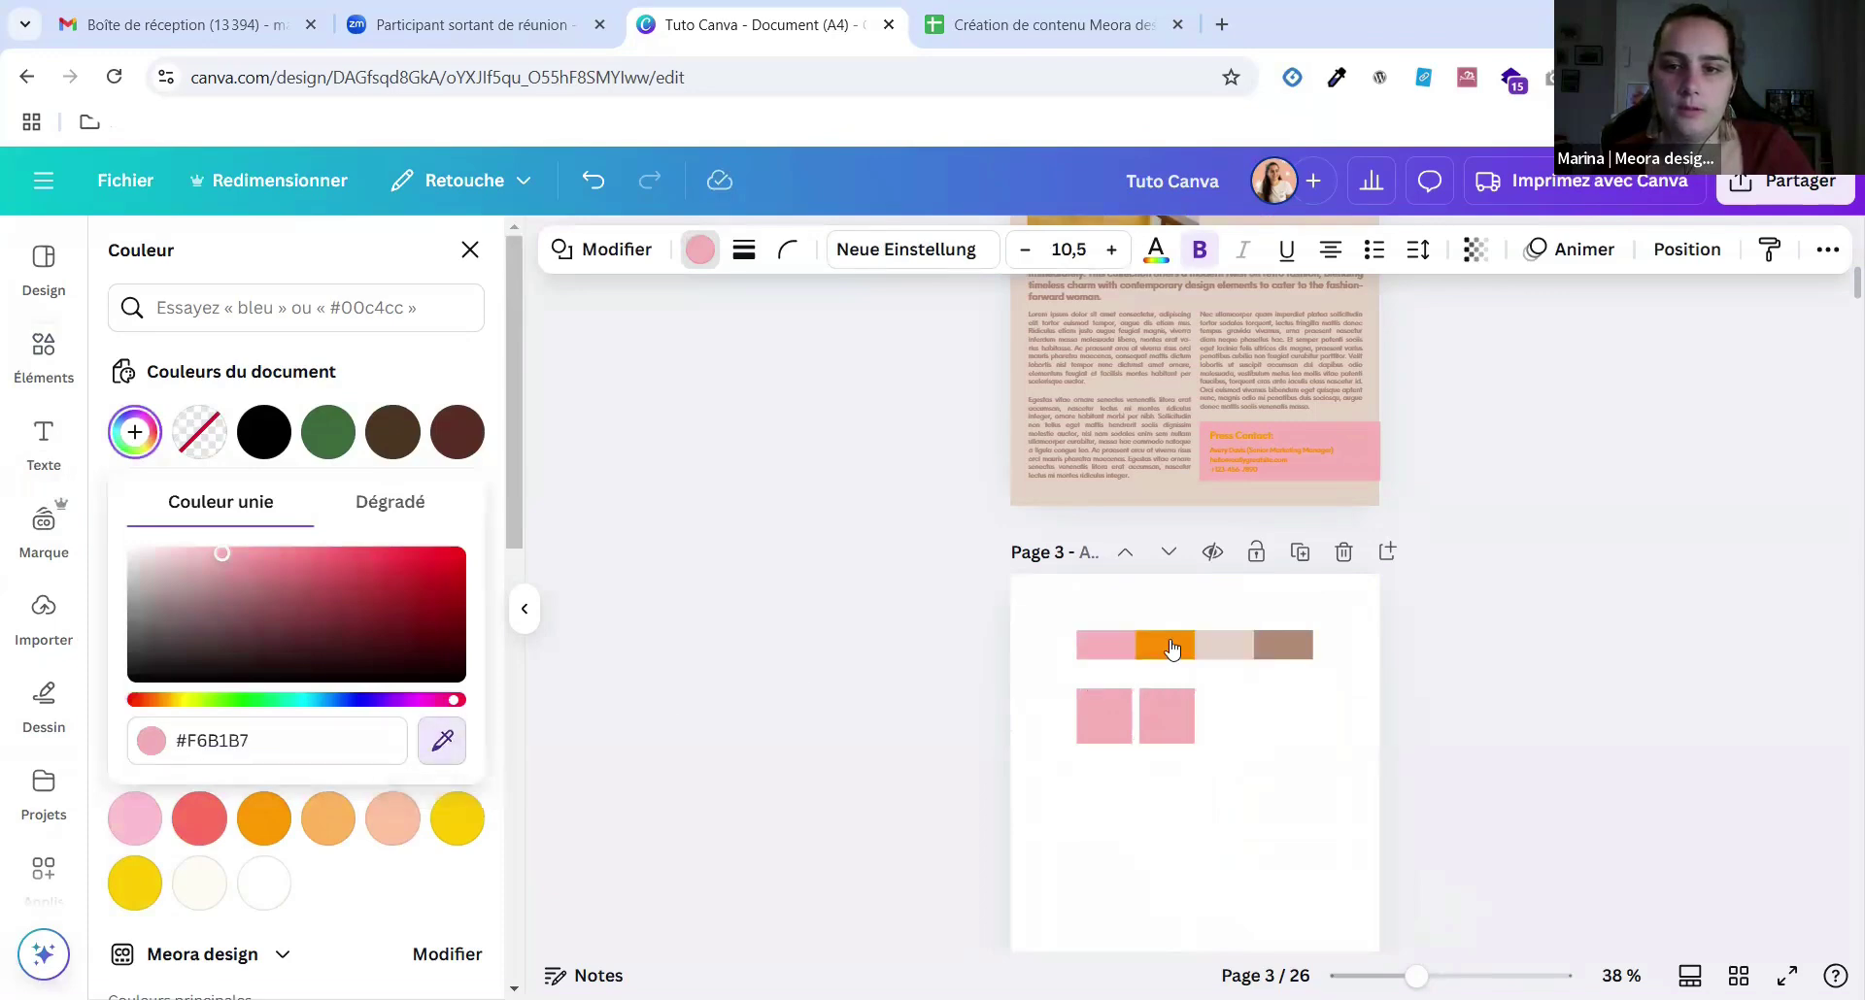
click(1193, 639)
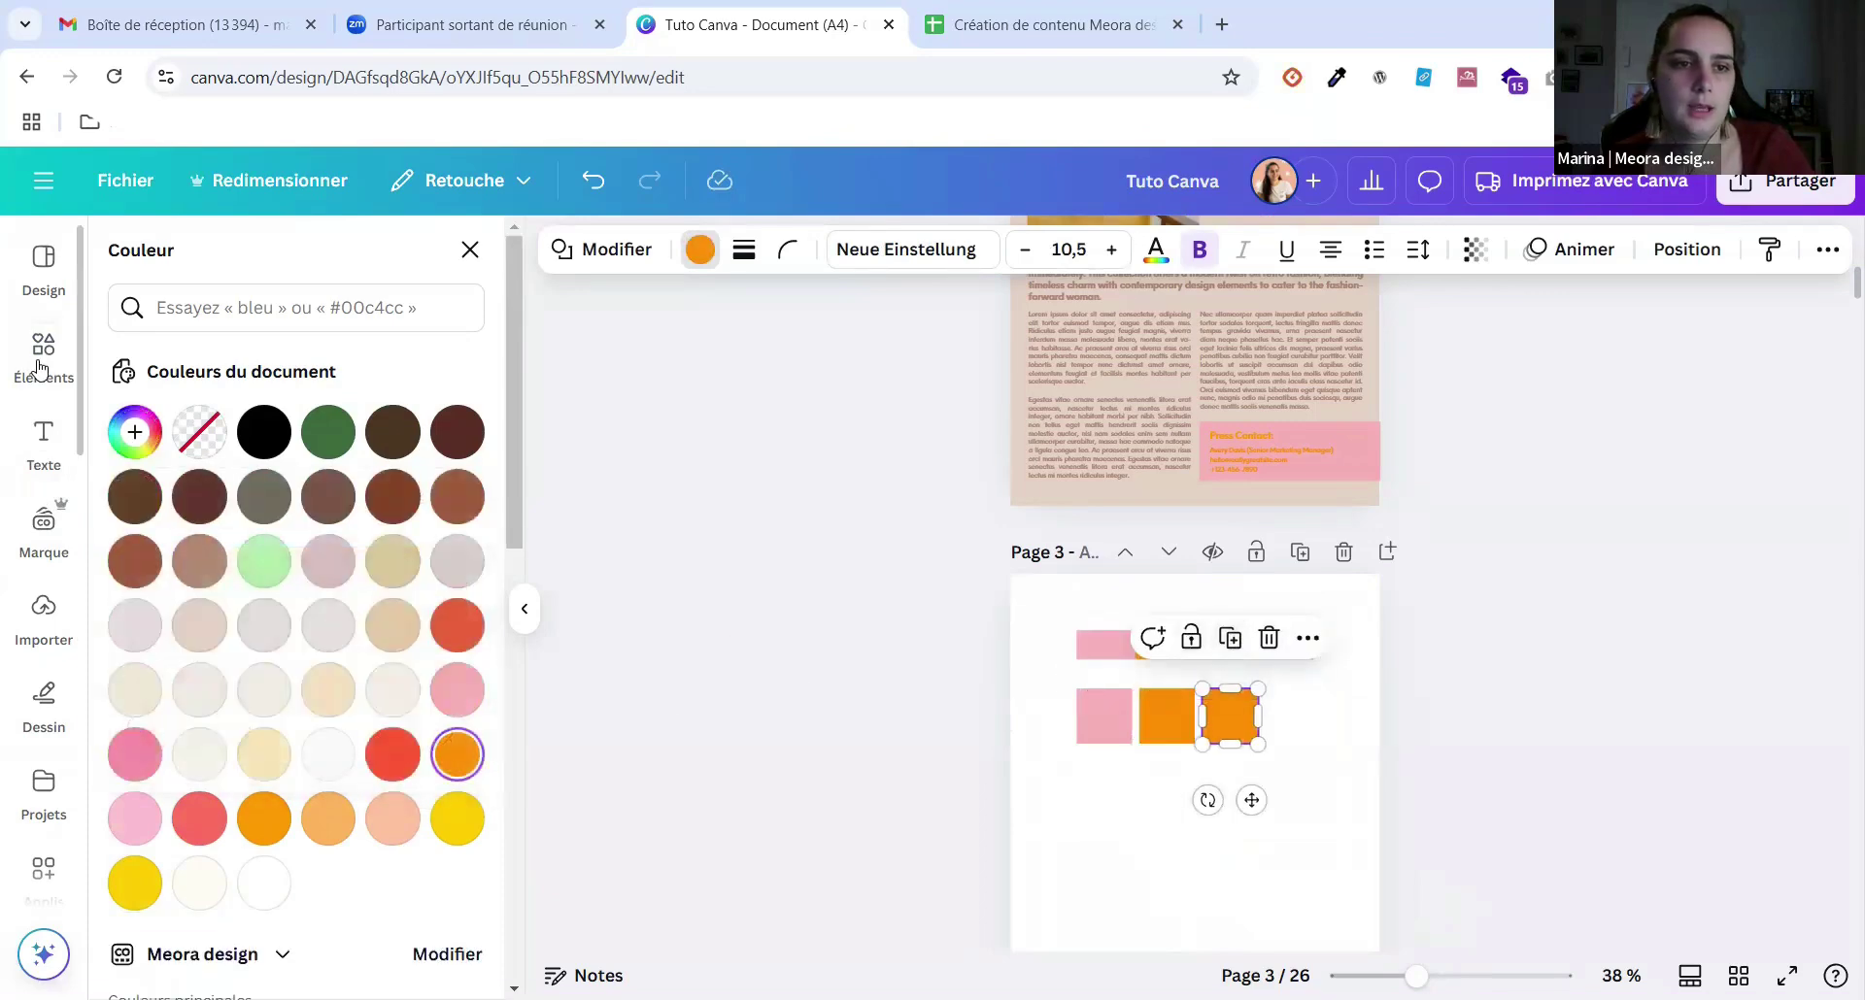
Duplicate the orange square beside itself and fill the copy with the palette's beige, #E5D3C7, using the eyedropper.
click(142, 445)
click(442, 739)
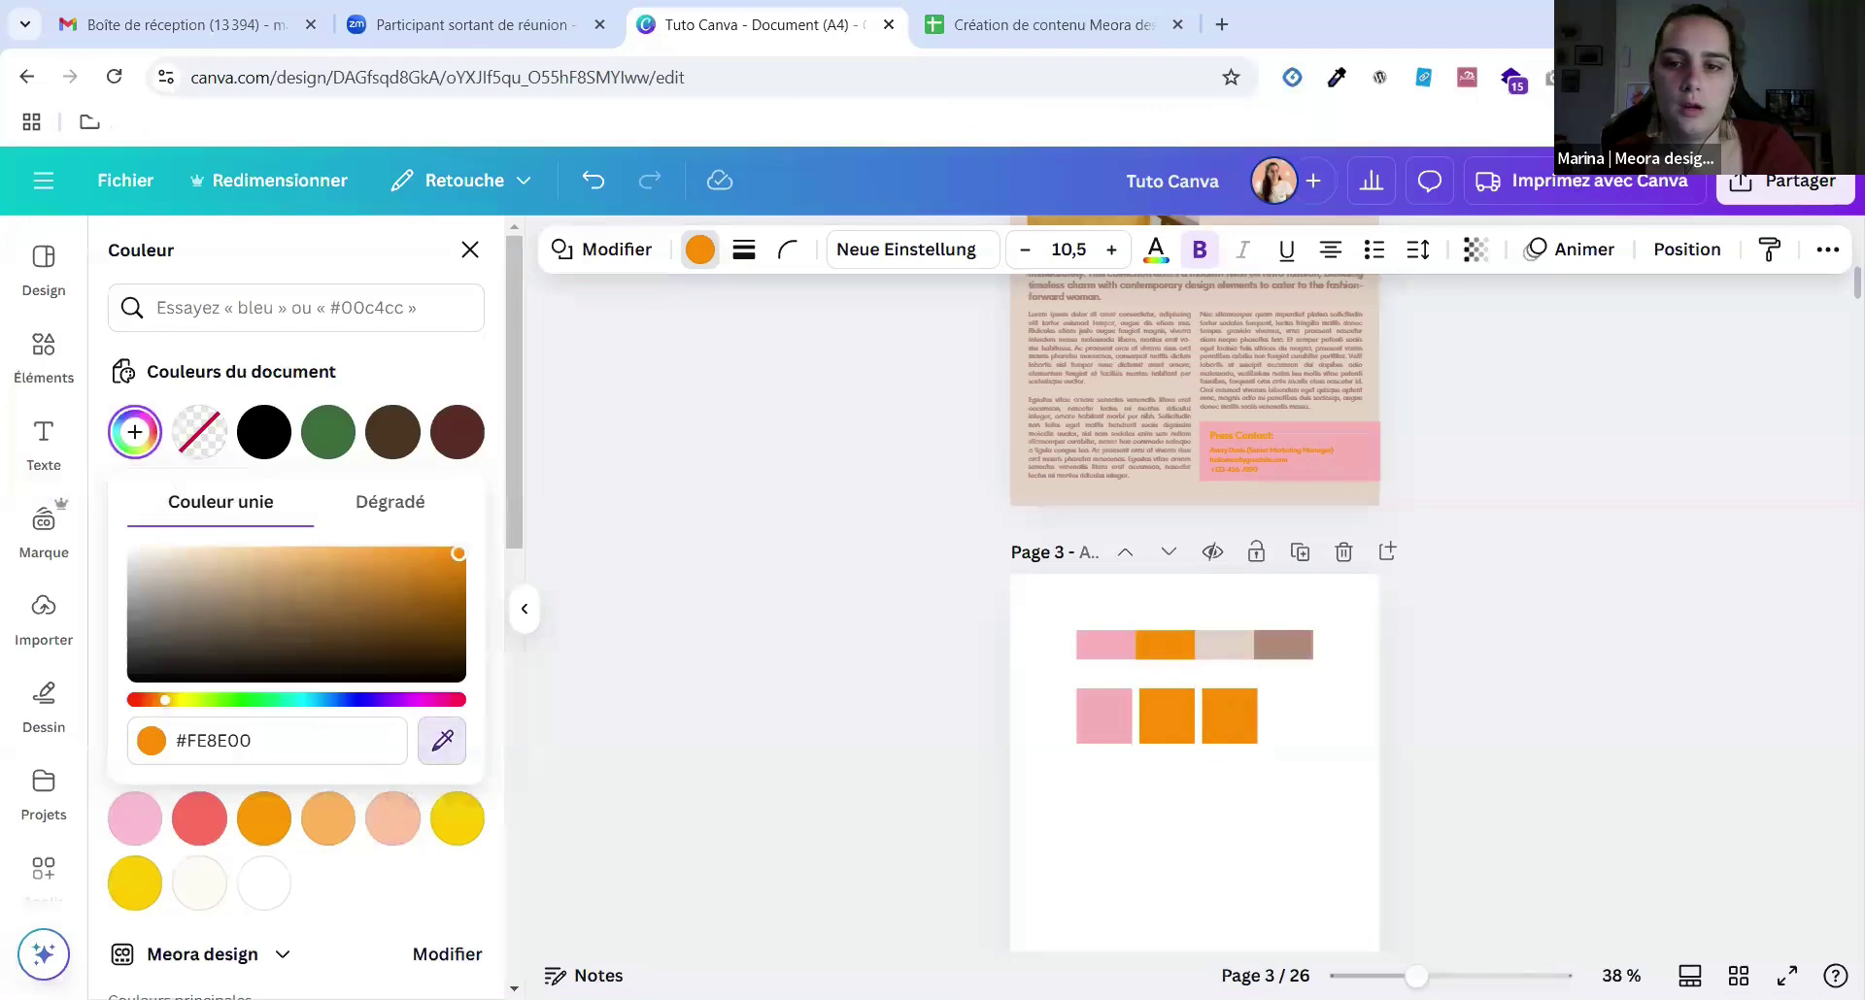
click(1224, 644)
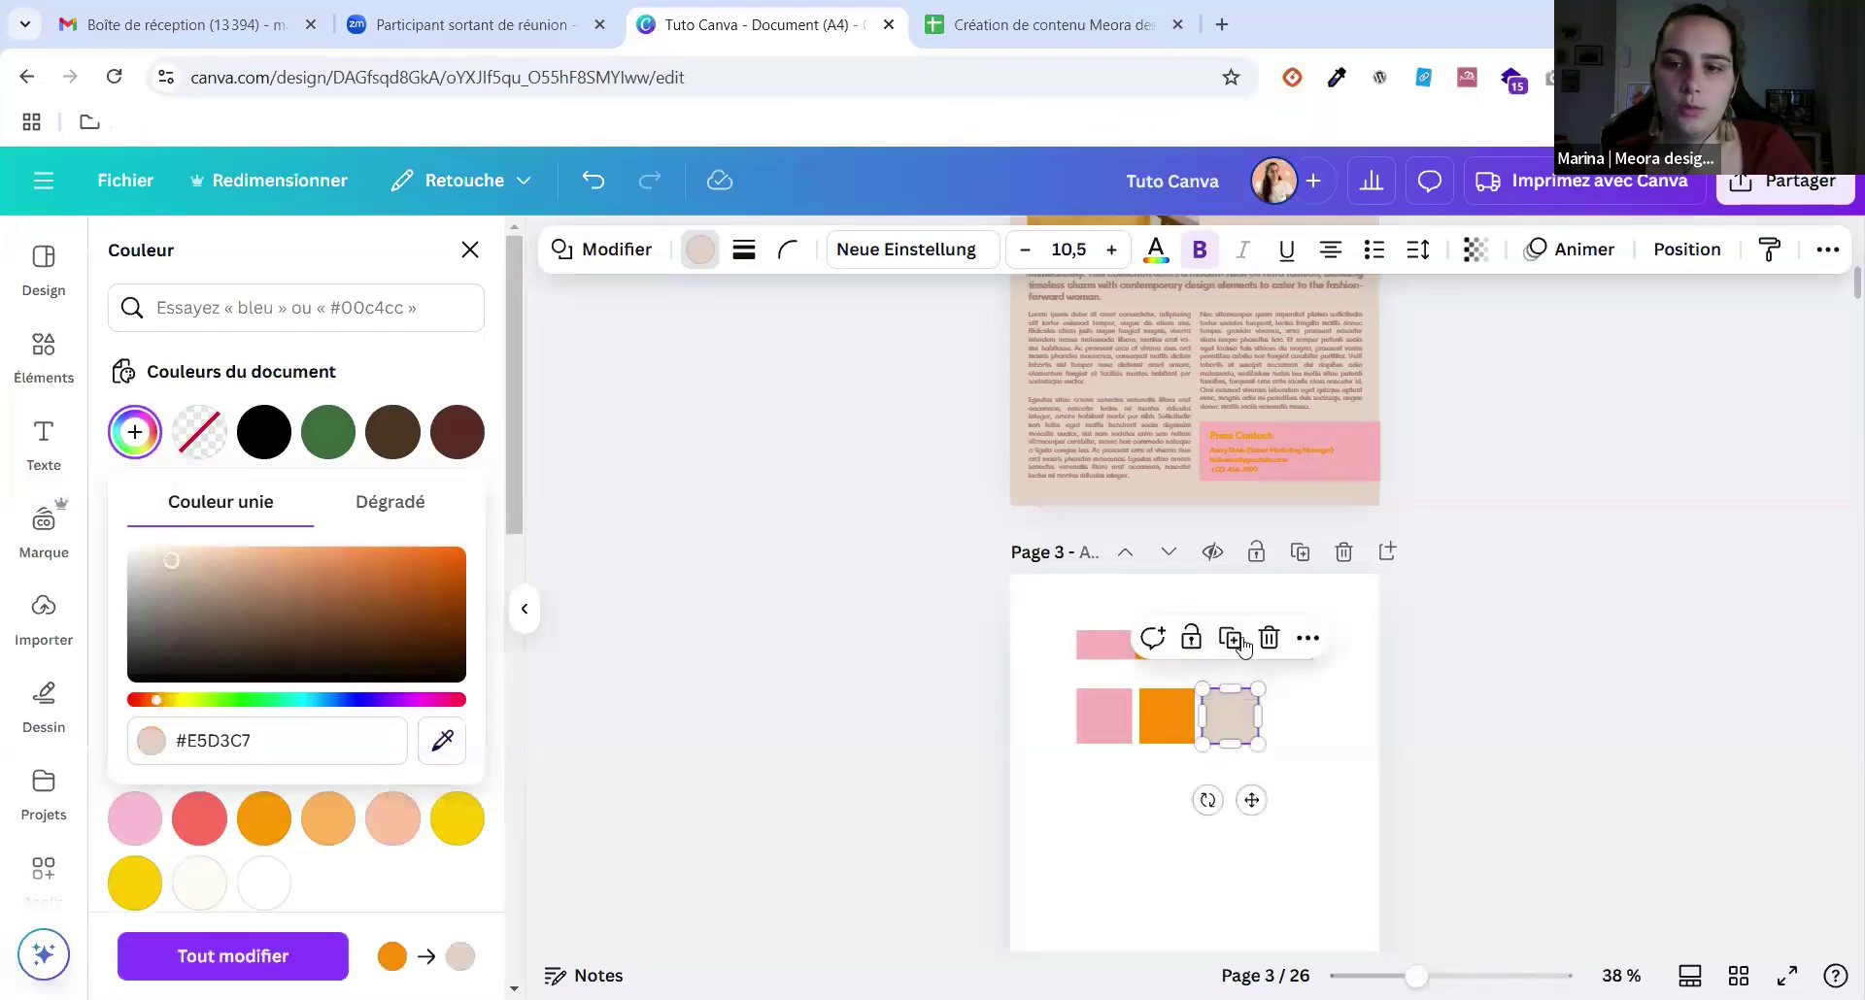
Duplicate the beige square beside itself and fill the copy with the palette's brown, #B28A75, using the eyedropper.
click(134, 432)
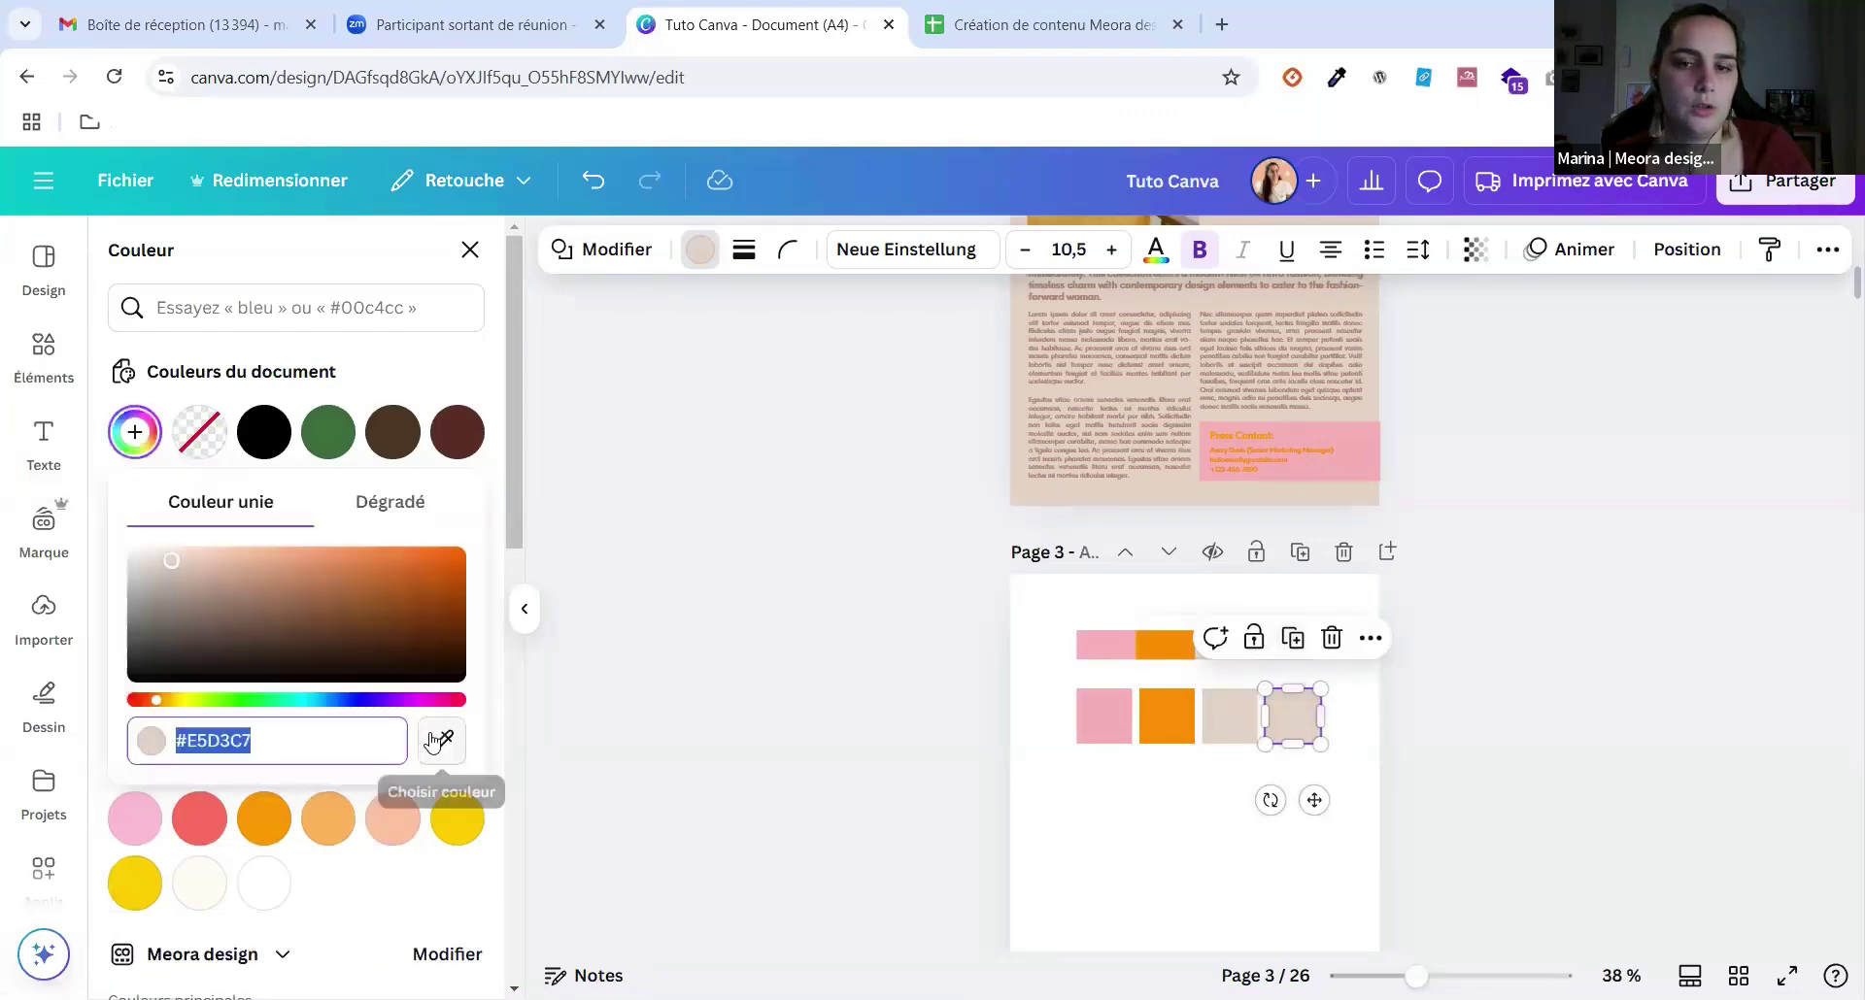
click(442, 740)
click(1283, 645)
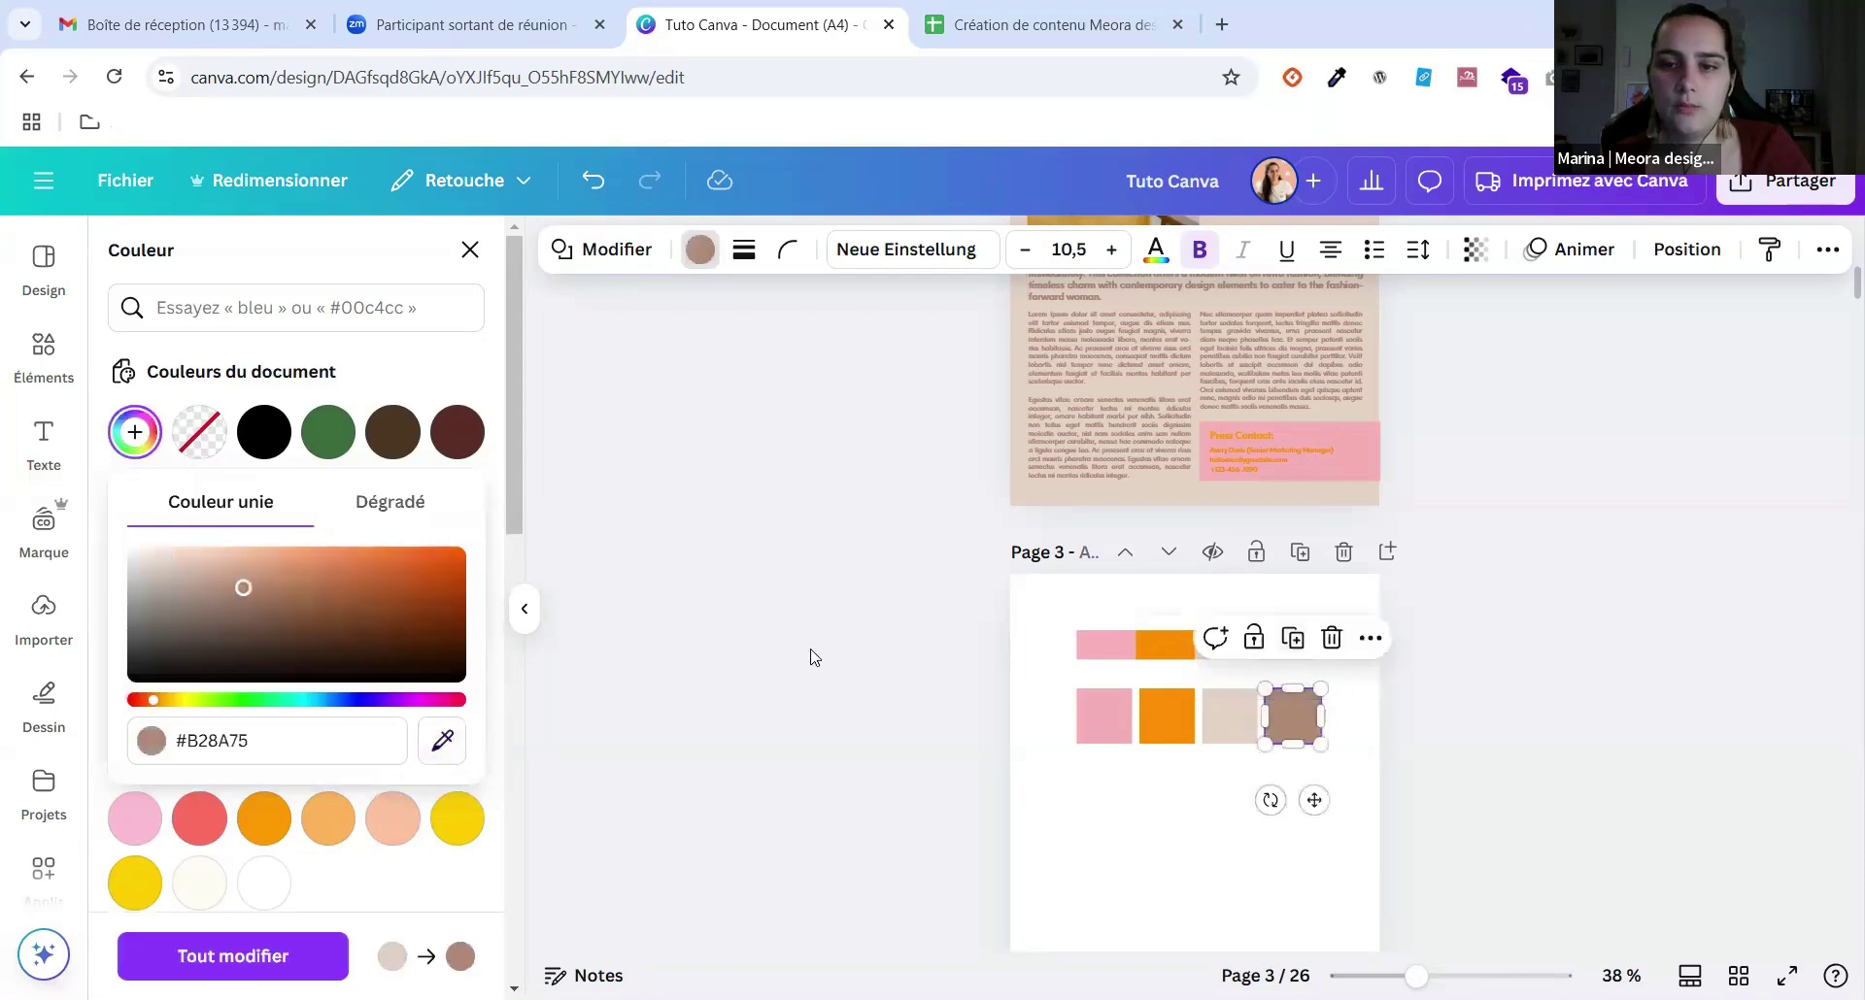
click(810, 650)
Darken the fourth square's brown fill to a slightly deeper custom shade.
click(1309, 714)
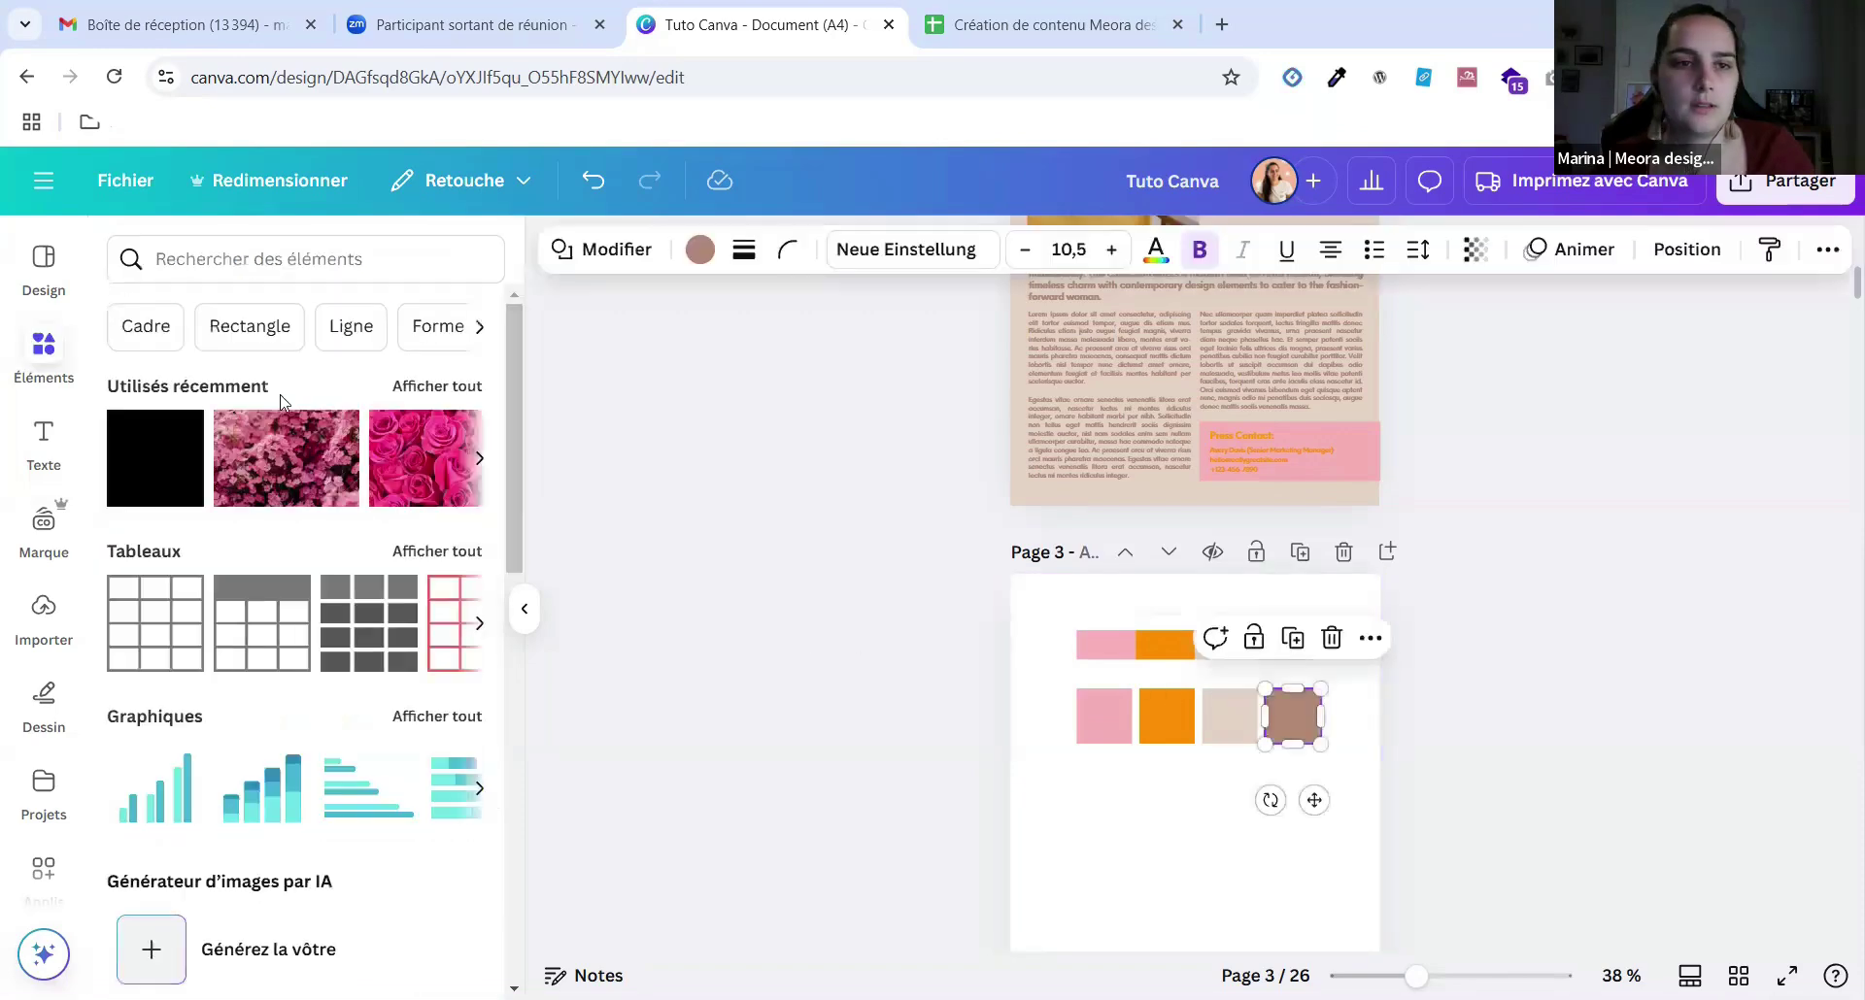
click(699, 249)
click(136, 434)
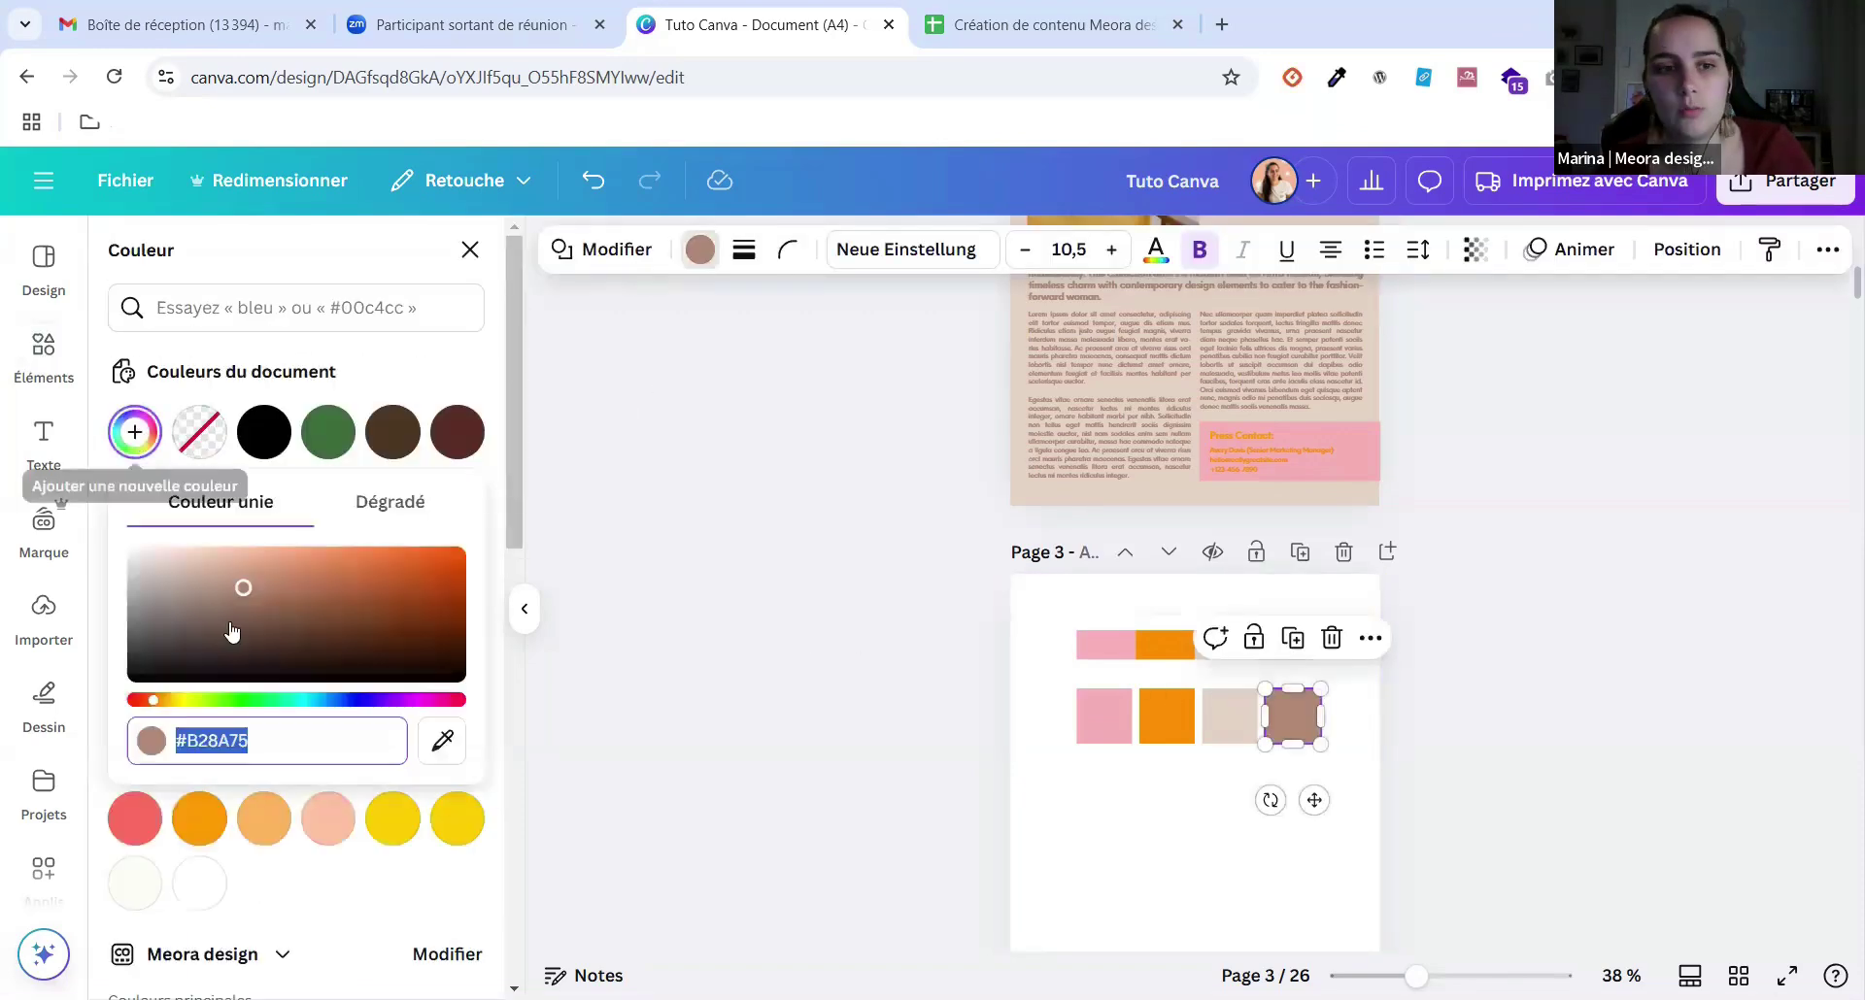
drag(249, 602, 270, 612)
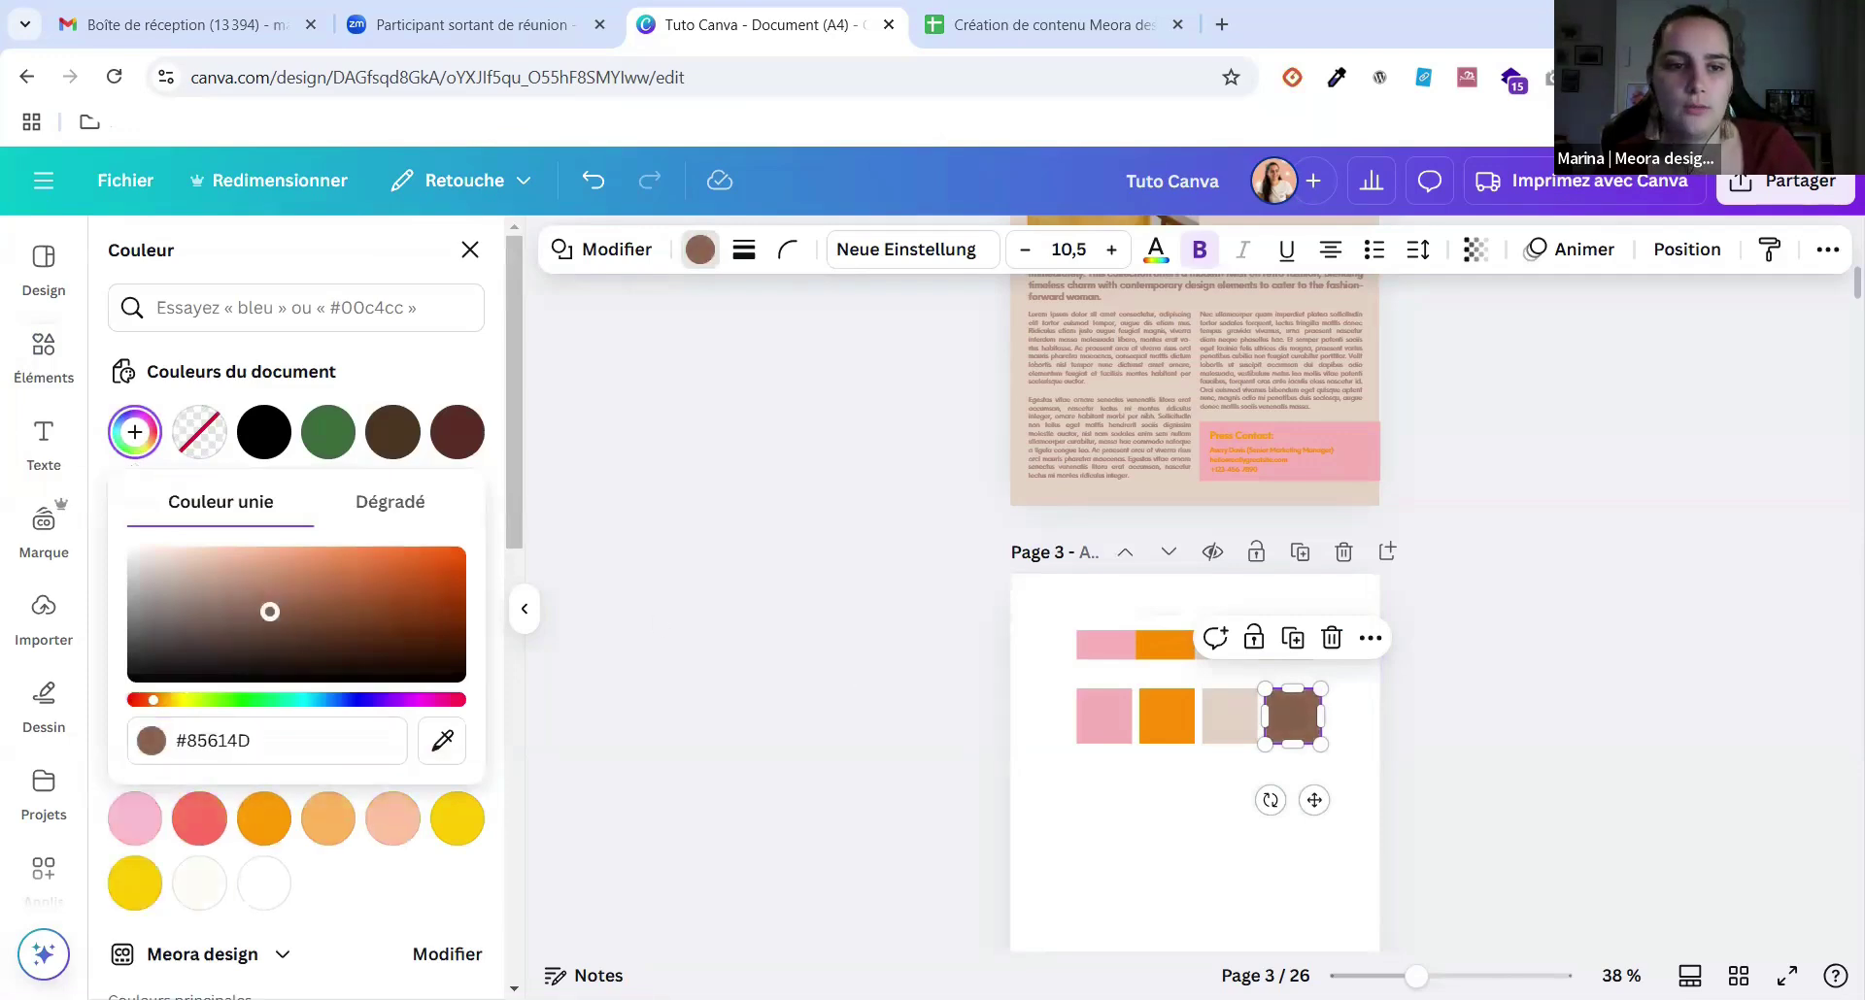
click(268, 594)
click(720, 627)
click(1455, 696)
Search the apps for "palette" and open the Shade app to view its palette preview.
scroll(1455, 696, down, 1)
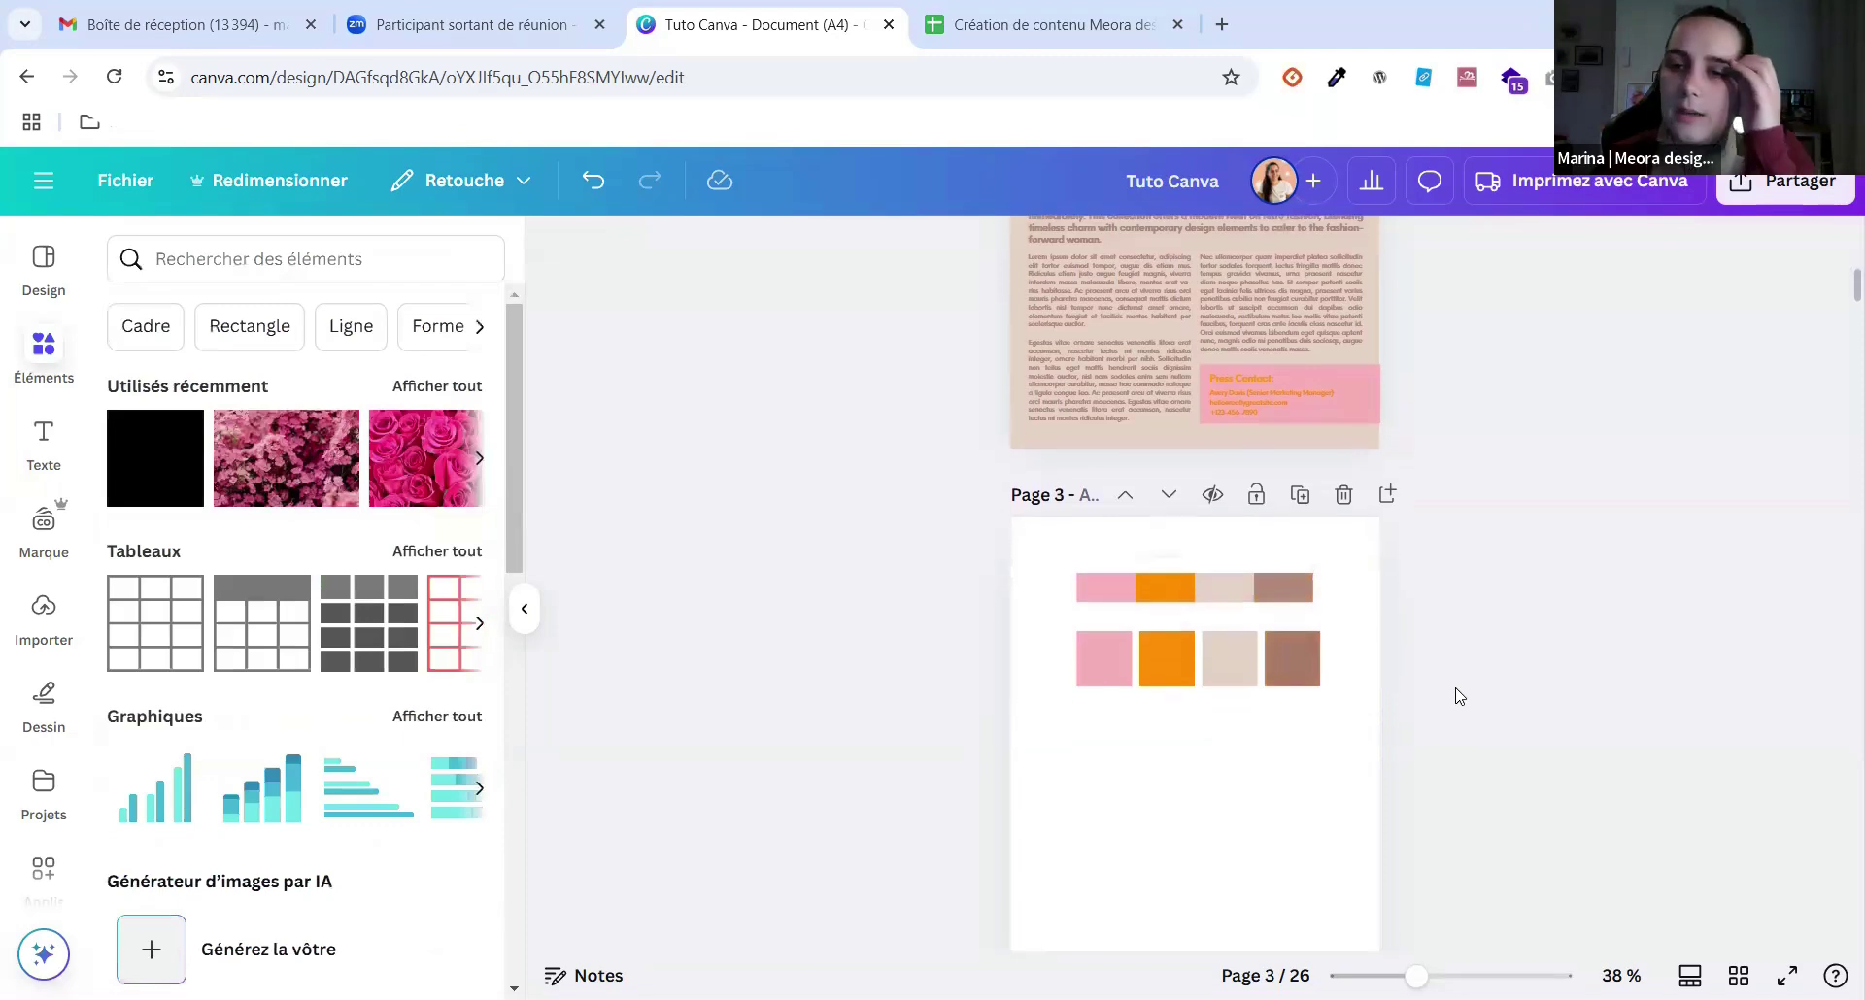
scroll(1455, 696, up, 3)
scroll(1455, 697, down, 3)
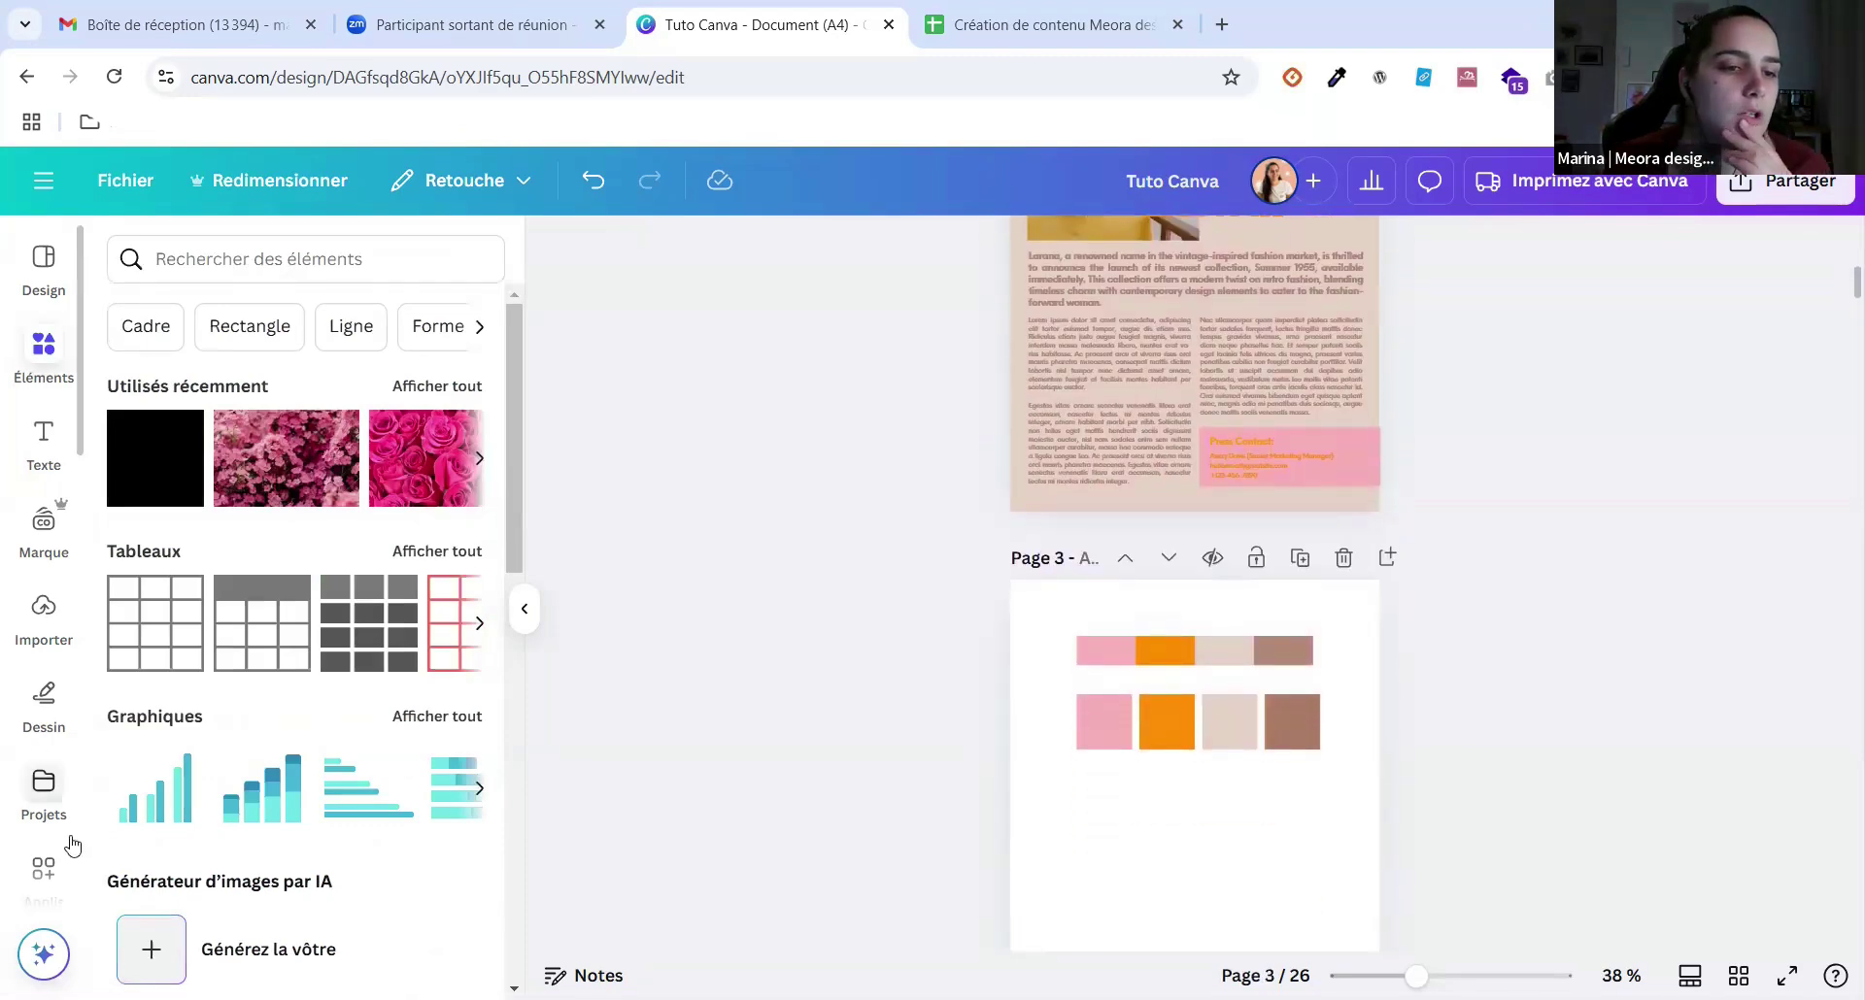
click(44, 870)
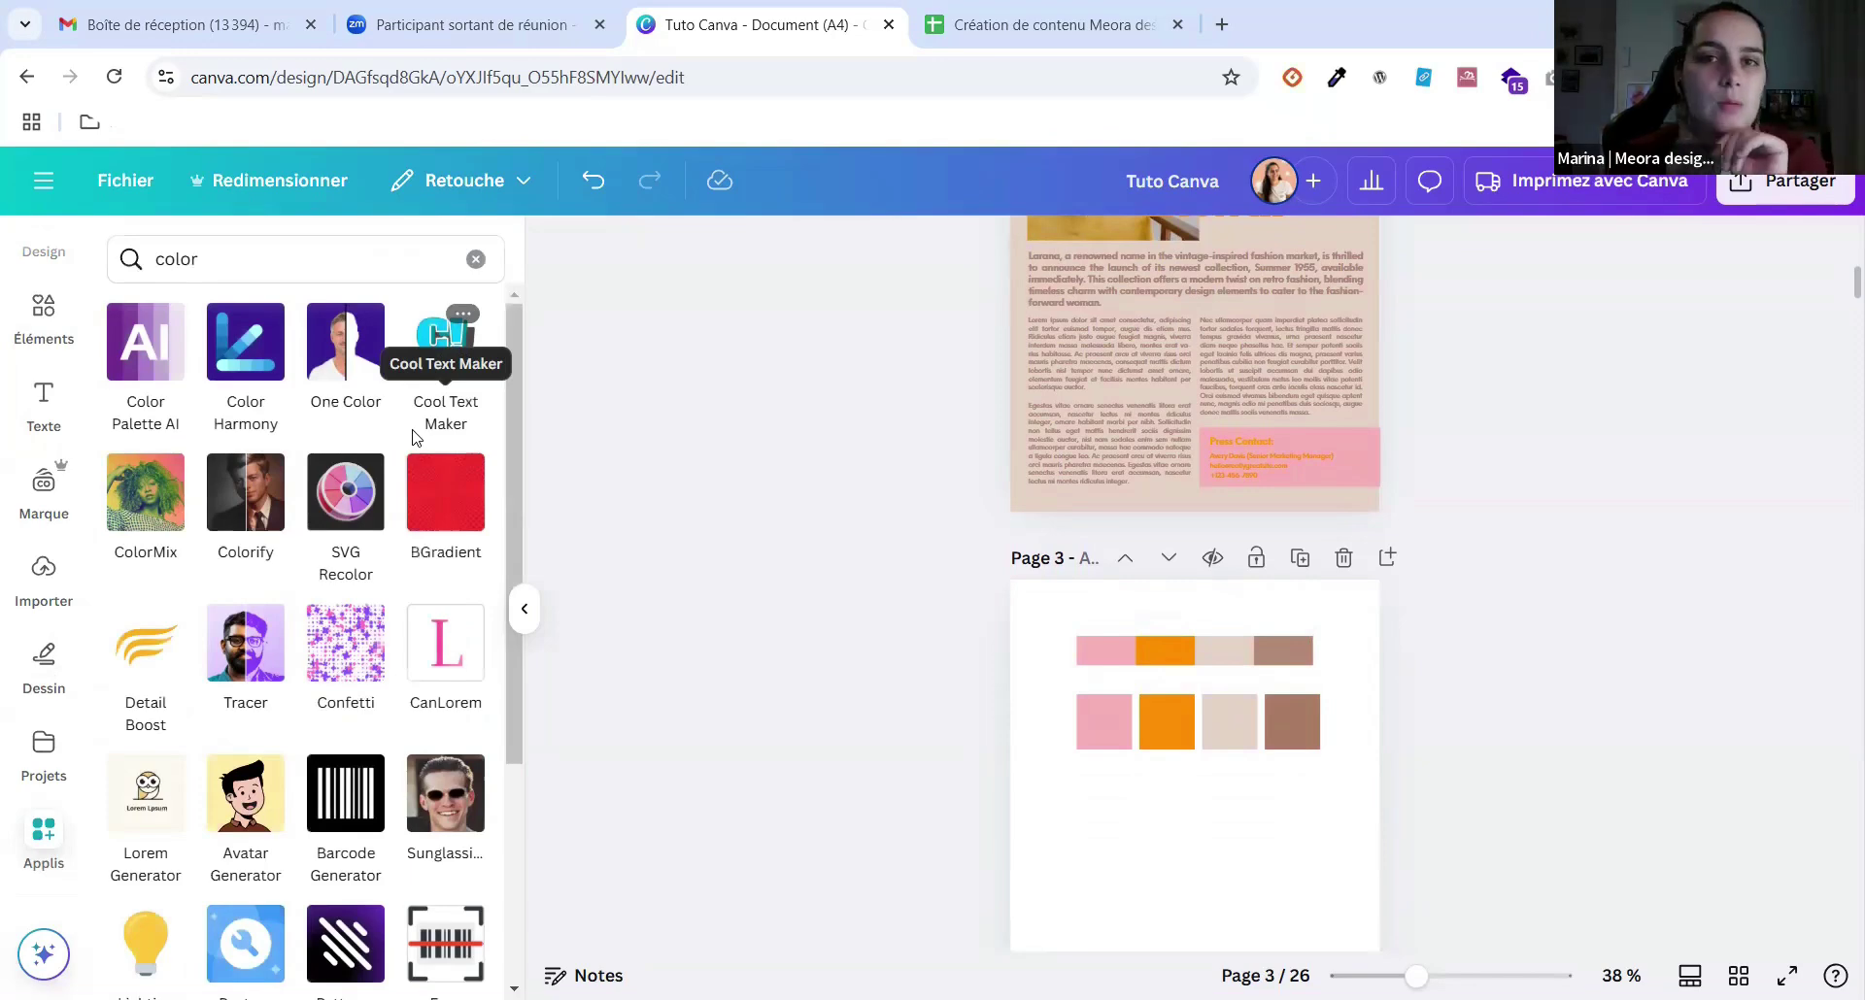
scroll(363, 583, down, 1)
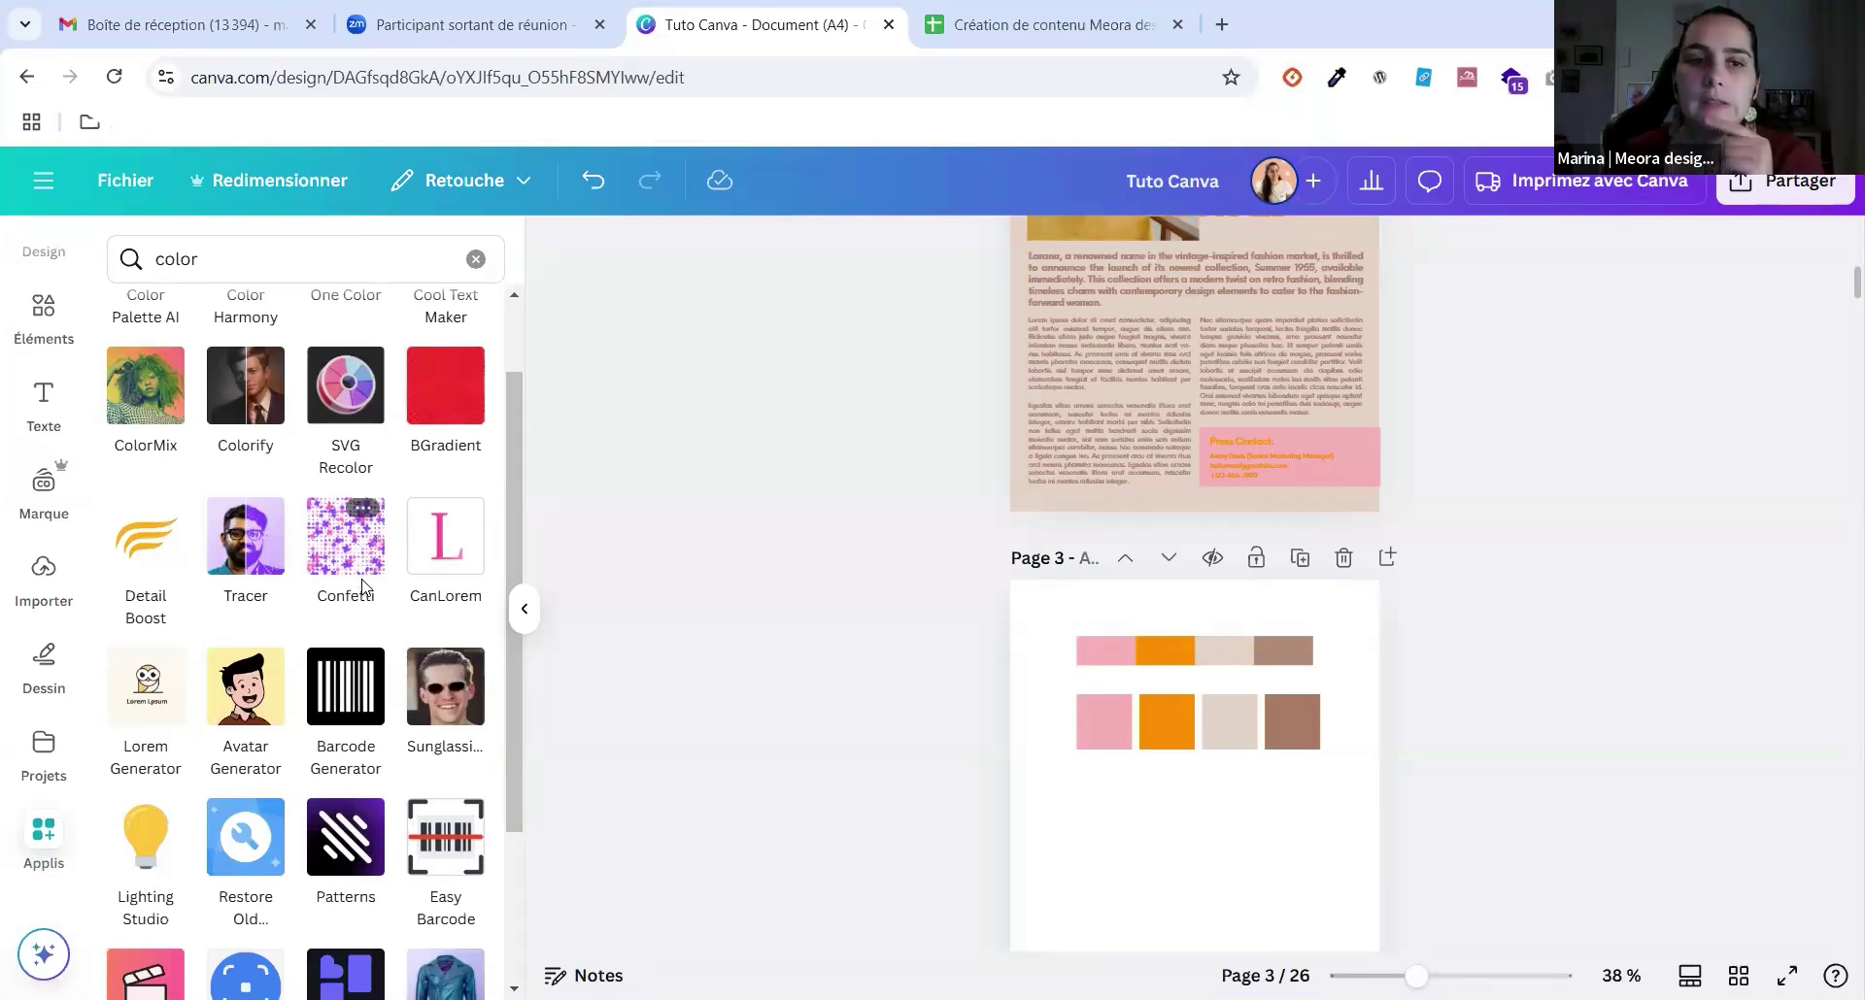
scroll(393, 496, up, 1)
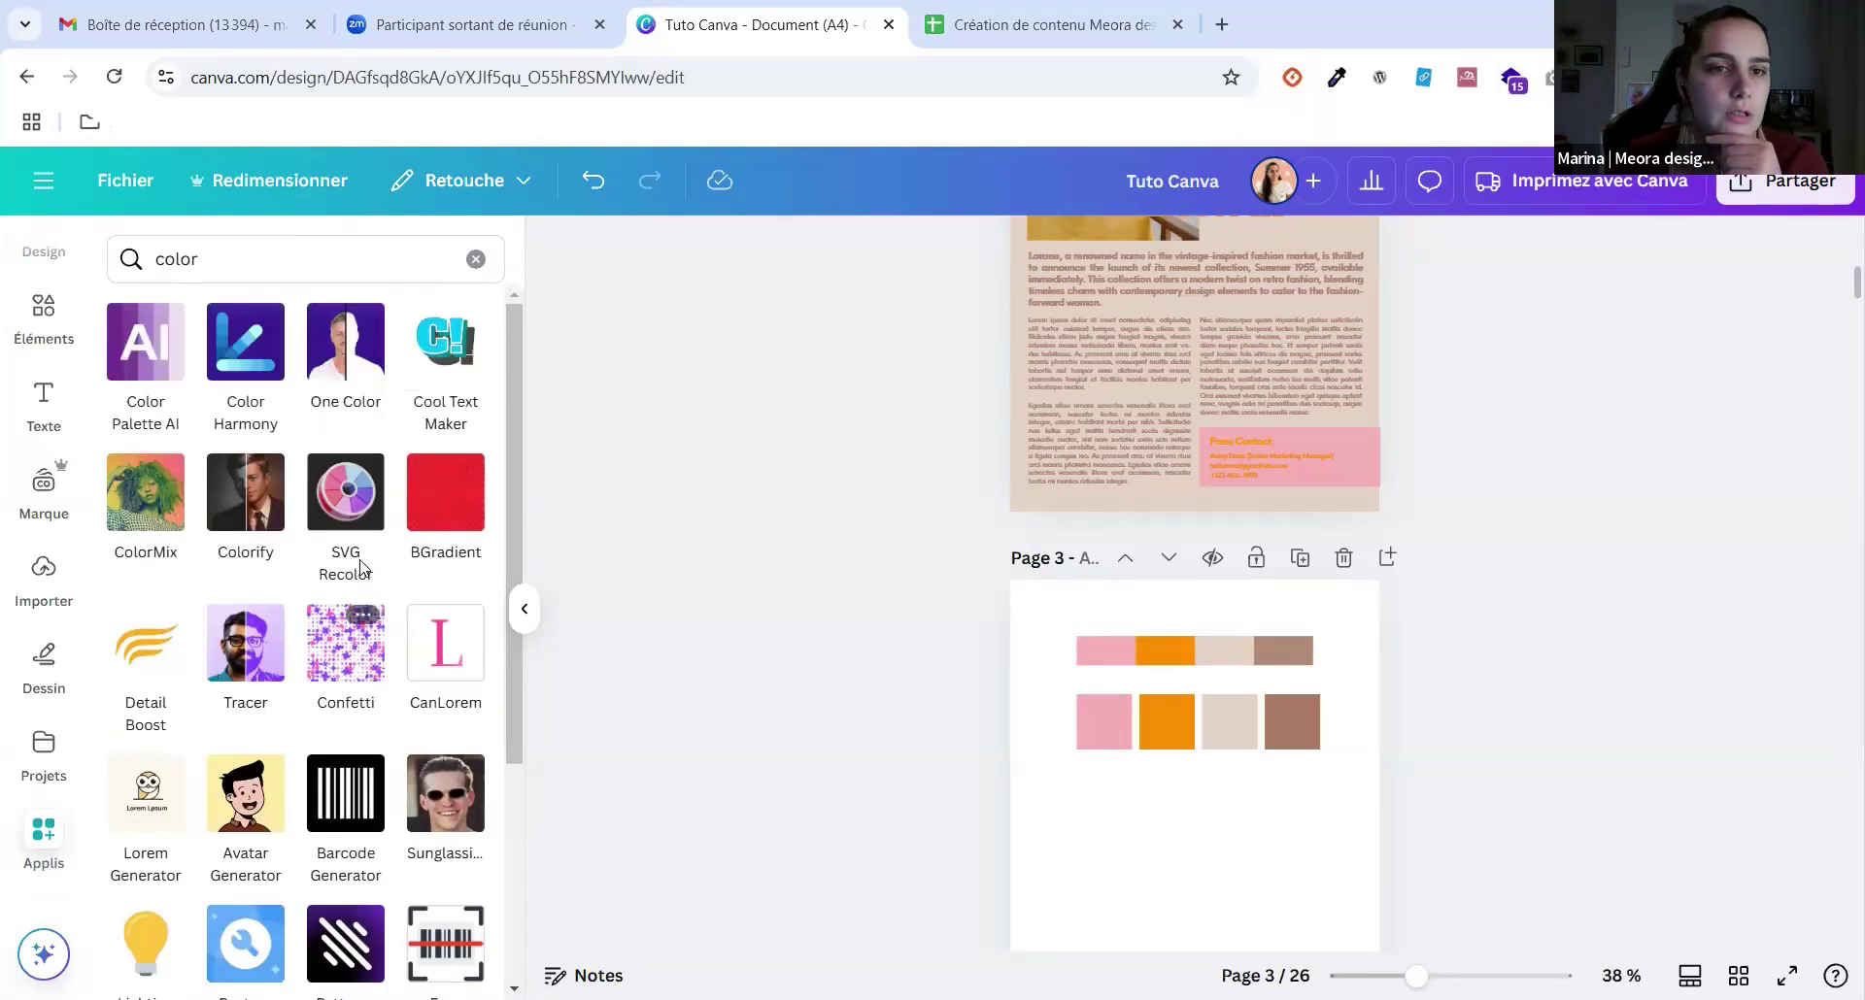
click(253, 256)
text(palette)
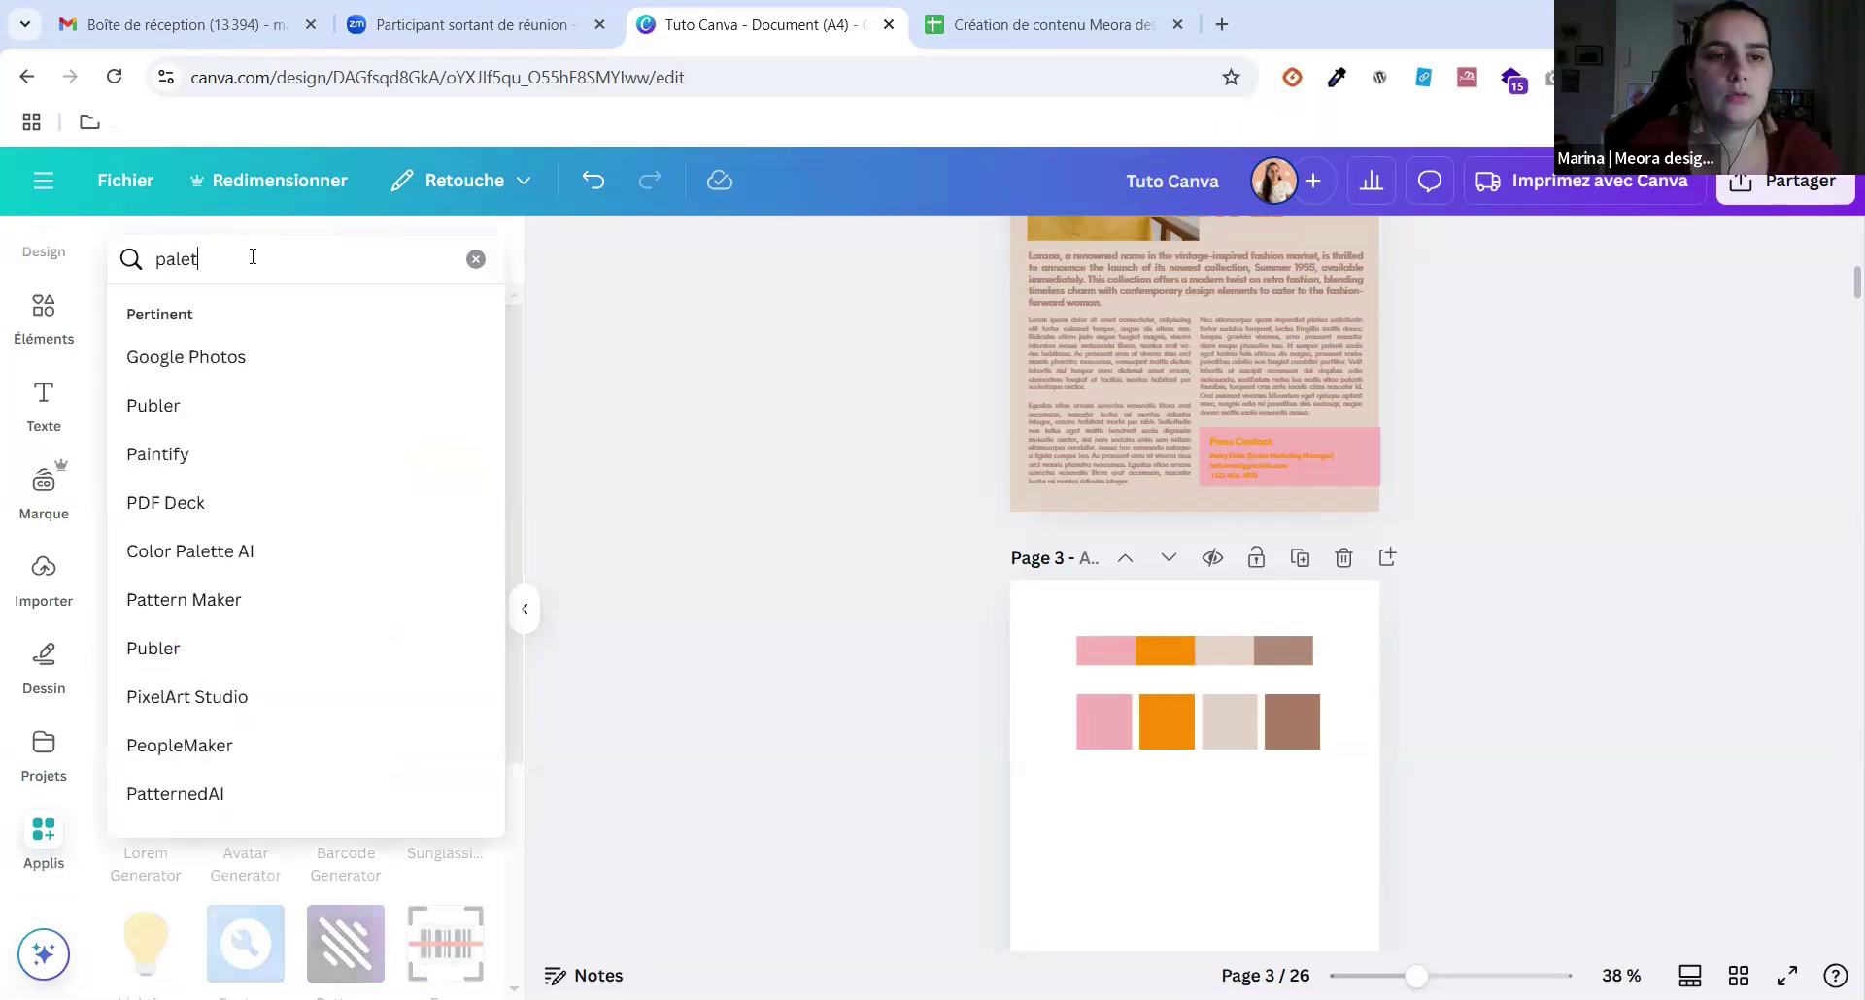
key(Return)
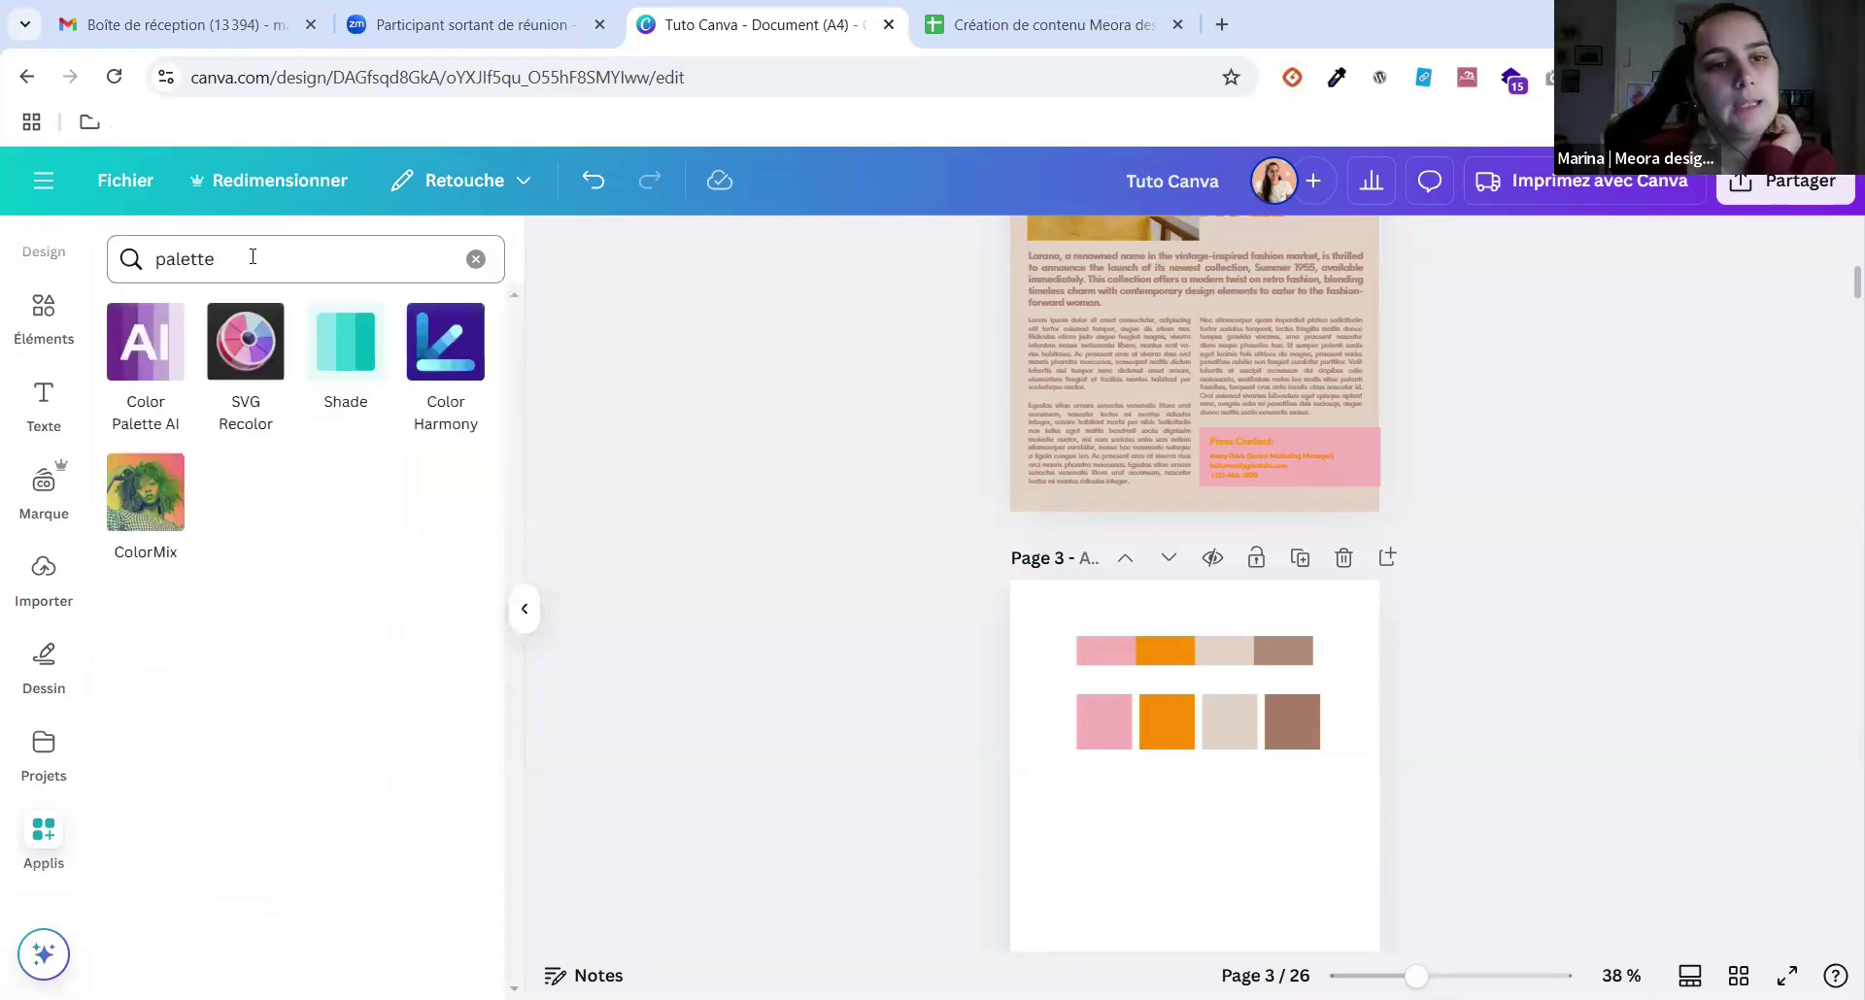
click(344, 355)
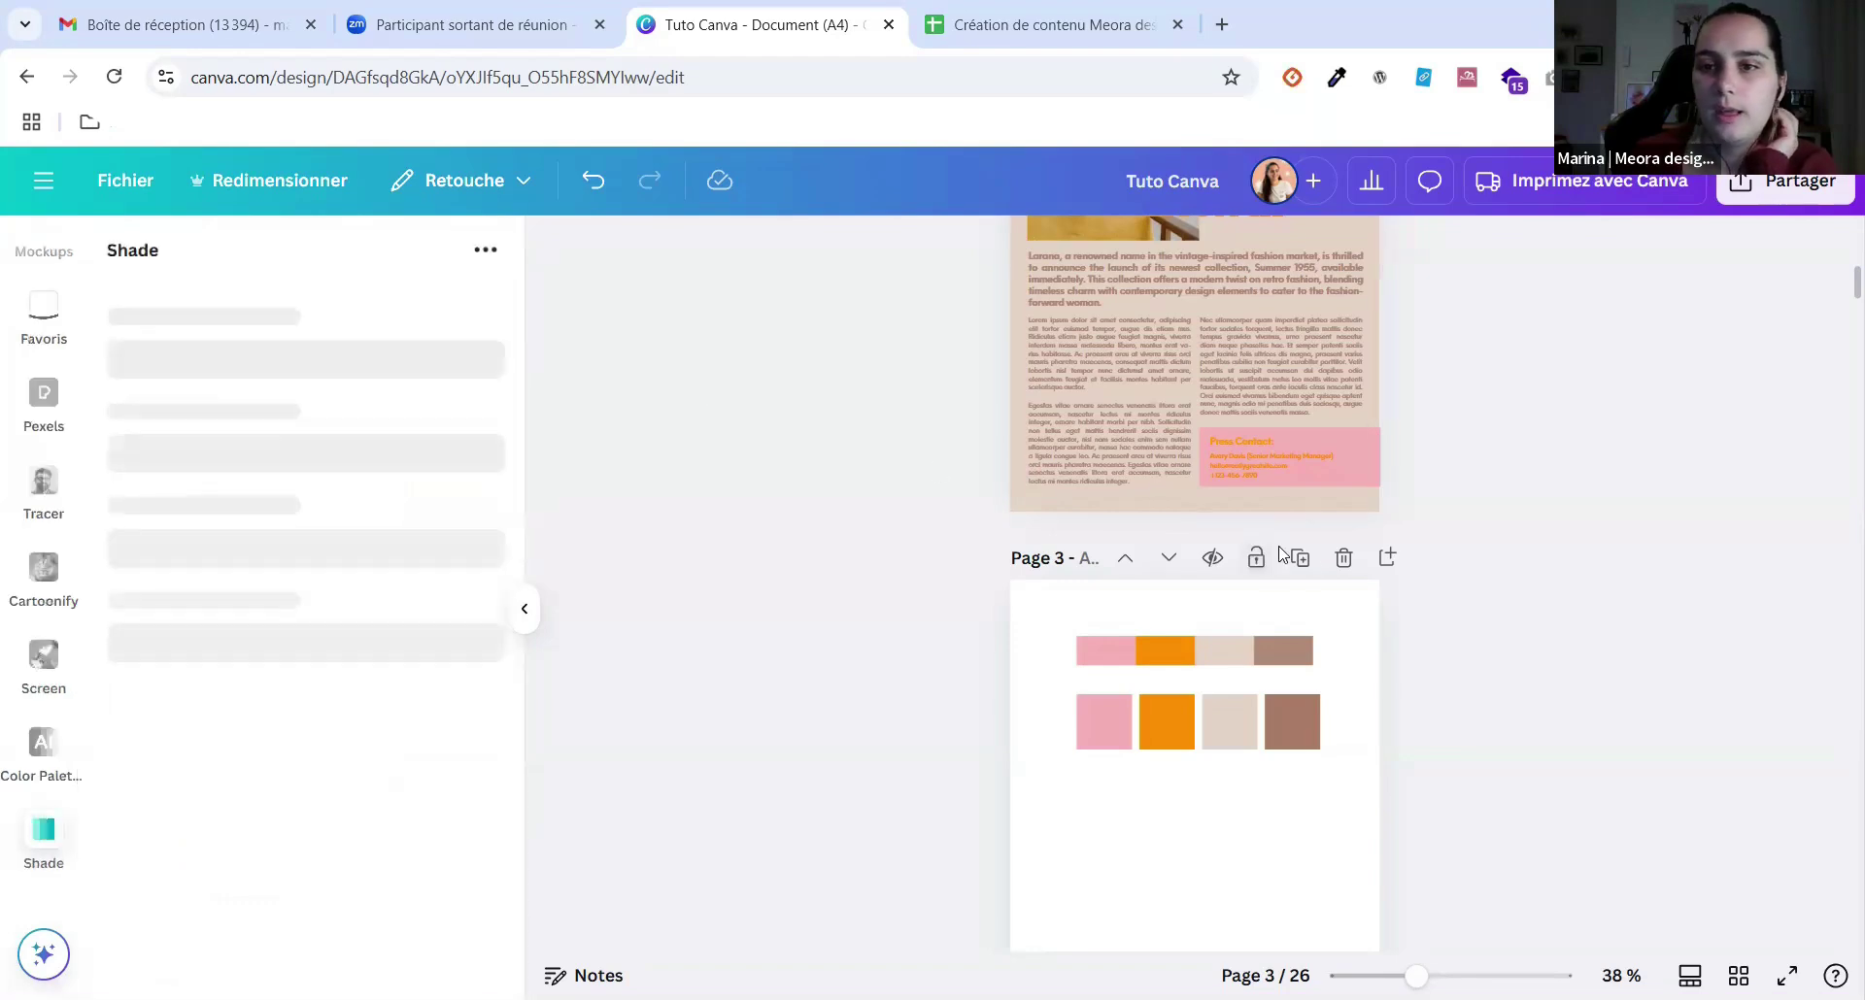
scroll(173, 500, down, 1)
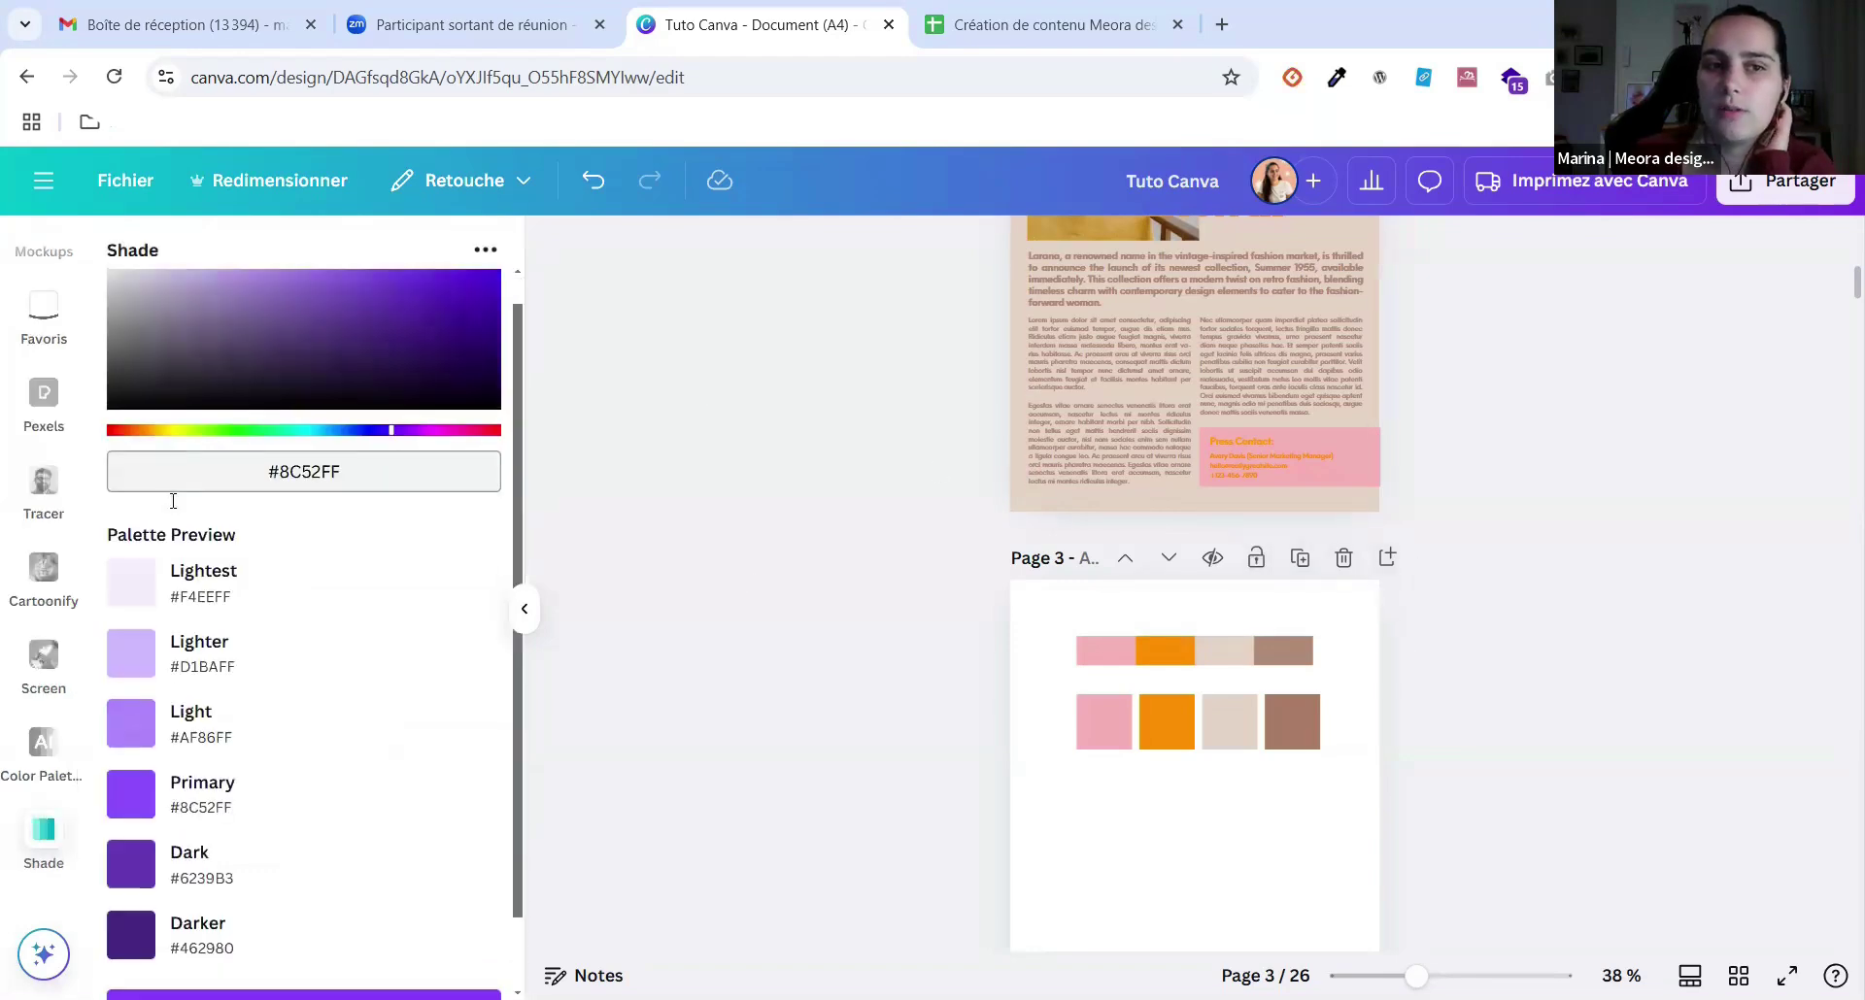
scroll(172, 500, up, 1)
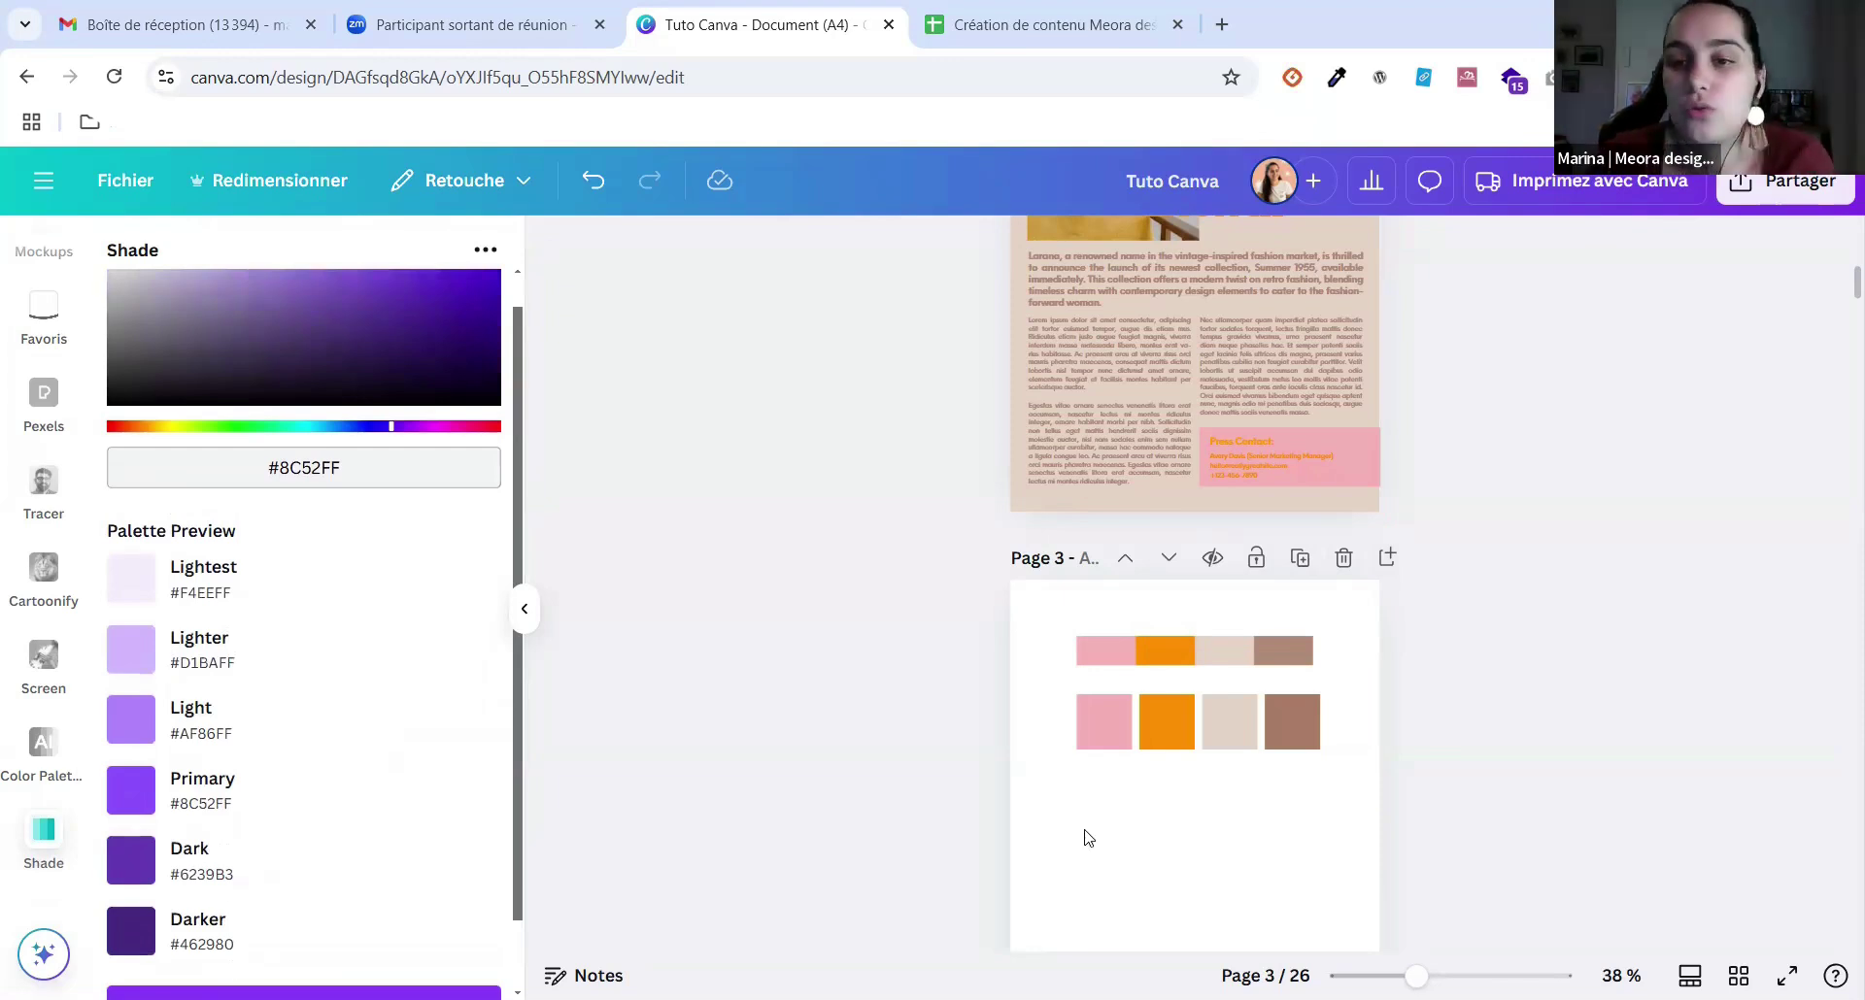
Copy the hex code of the fourth square's brown fill and duplicate that square directly below itself.
click(1292, 701)
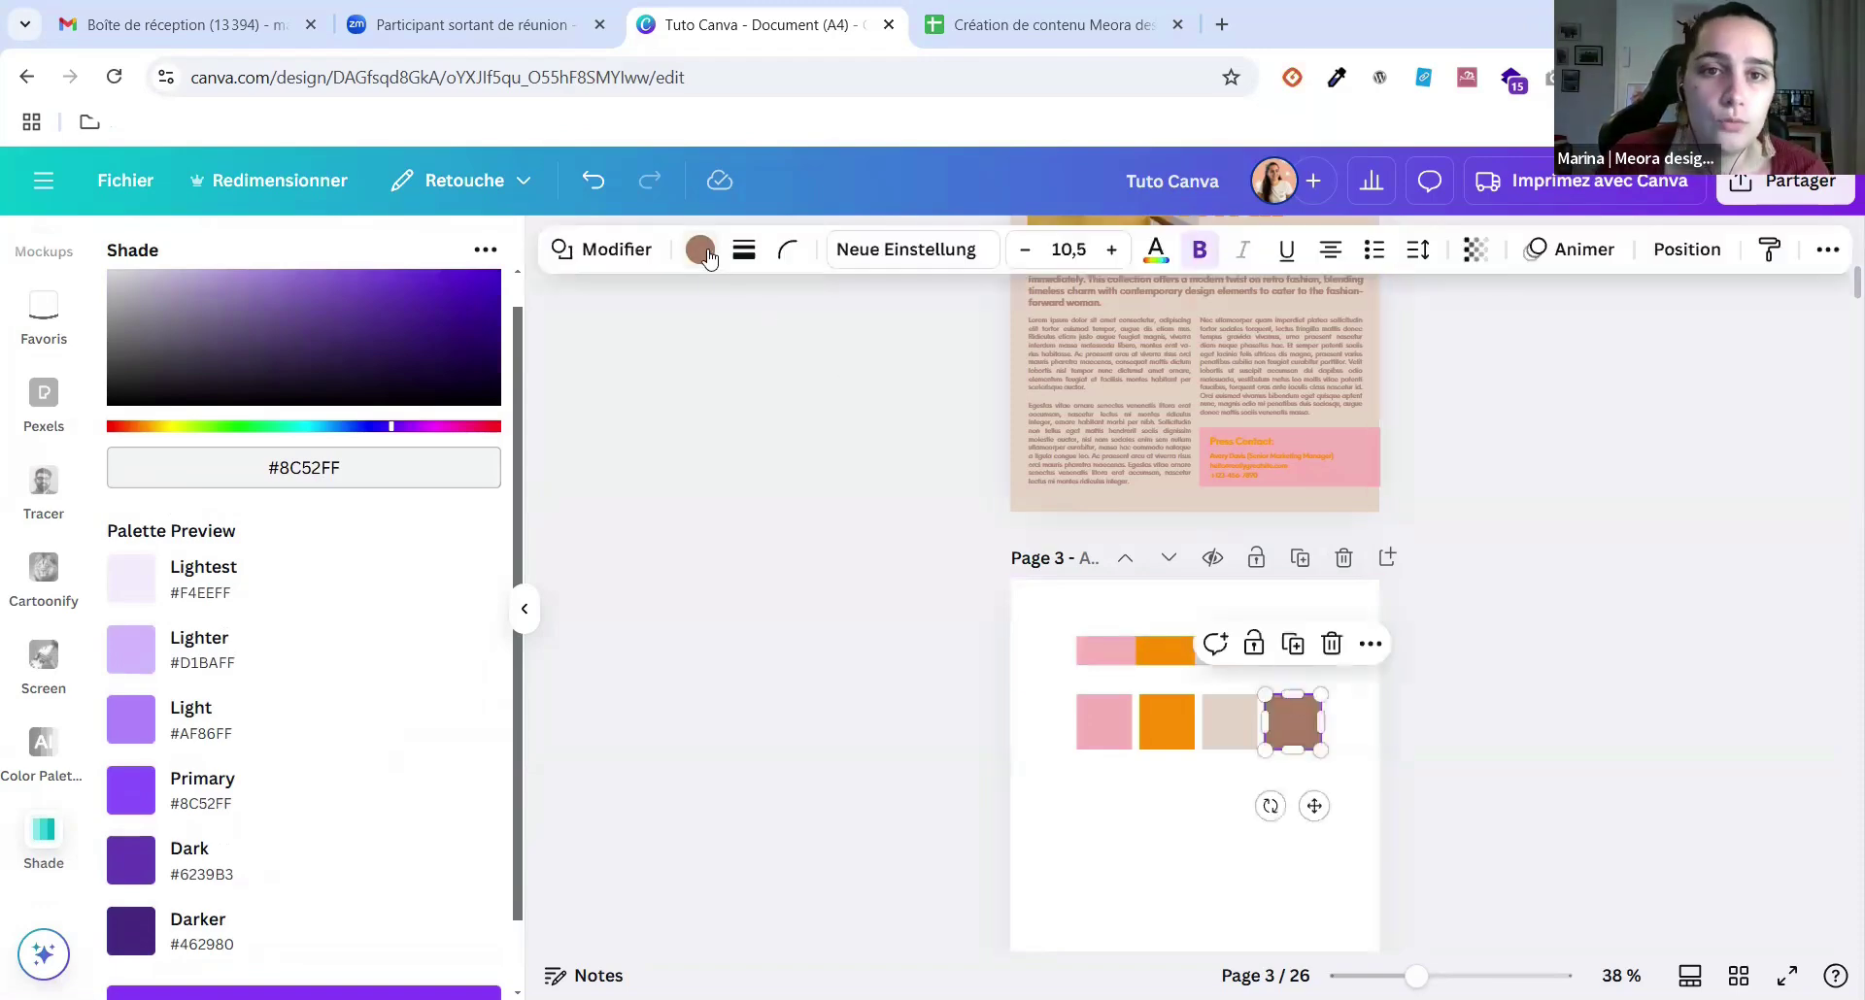
click(699, 248)
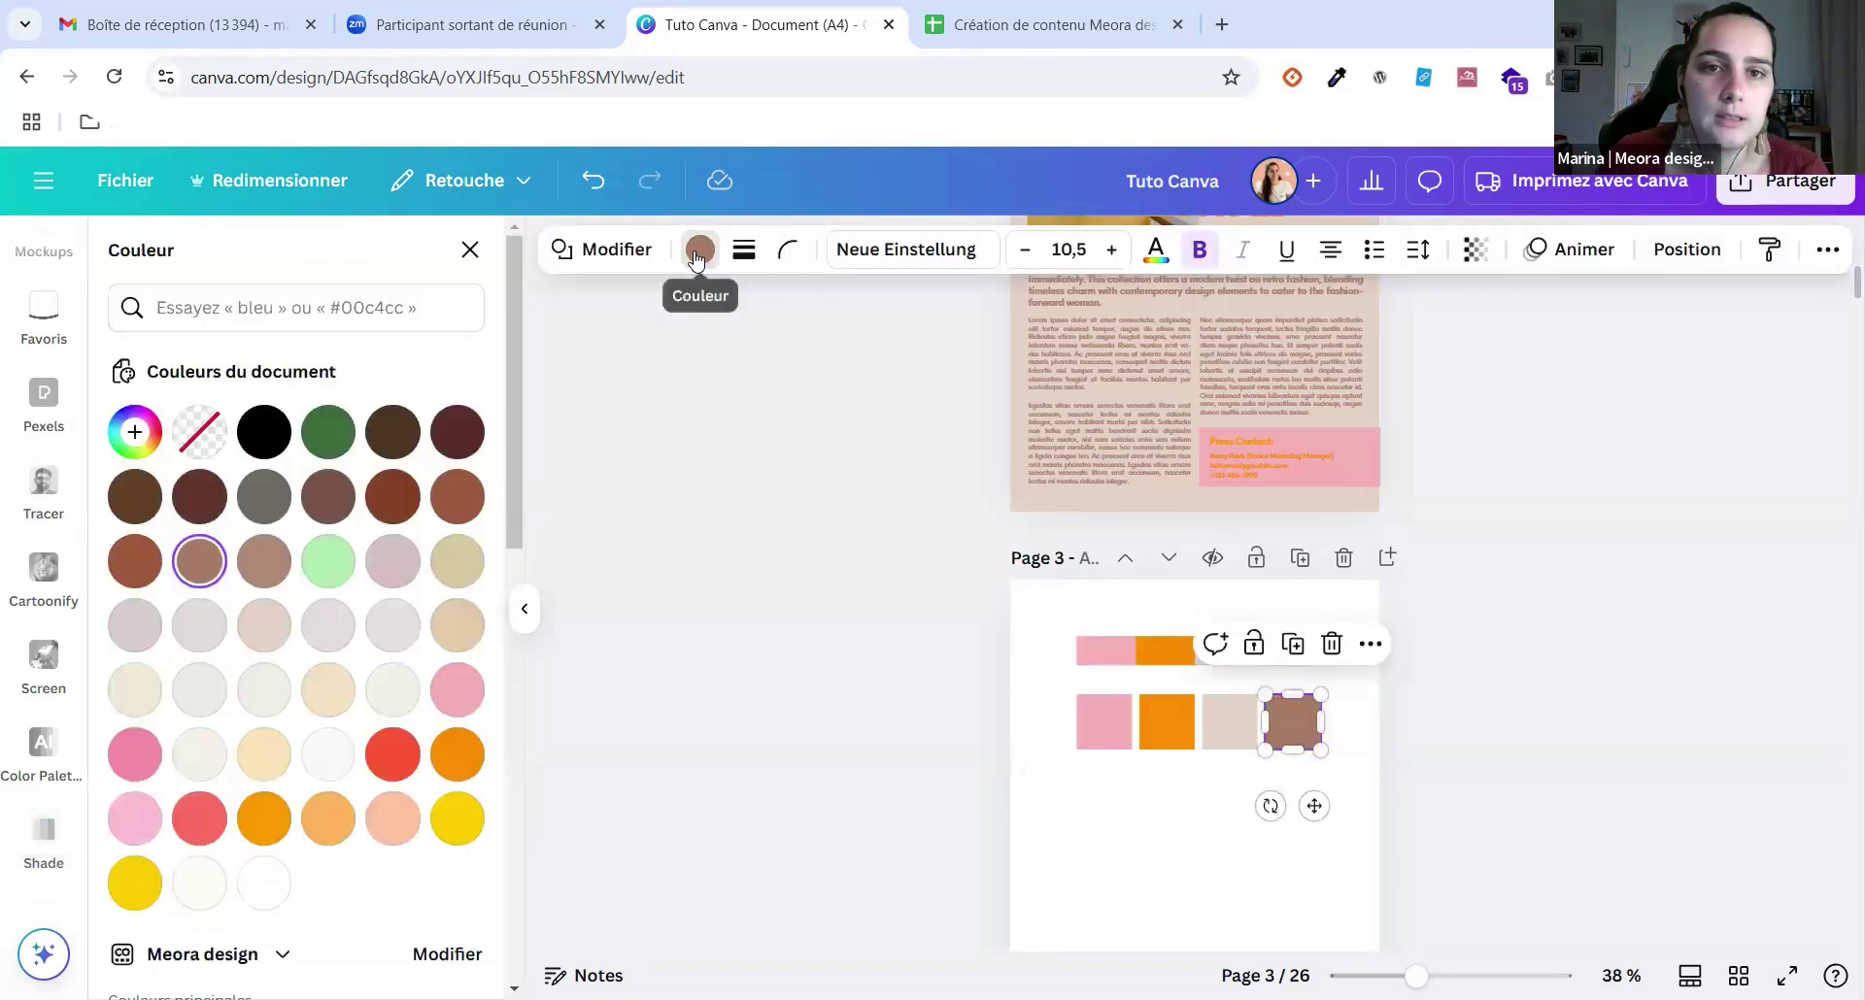
click(144, 449)
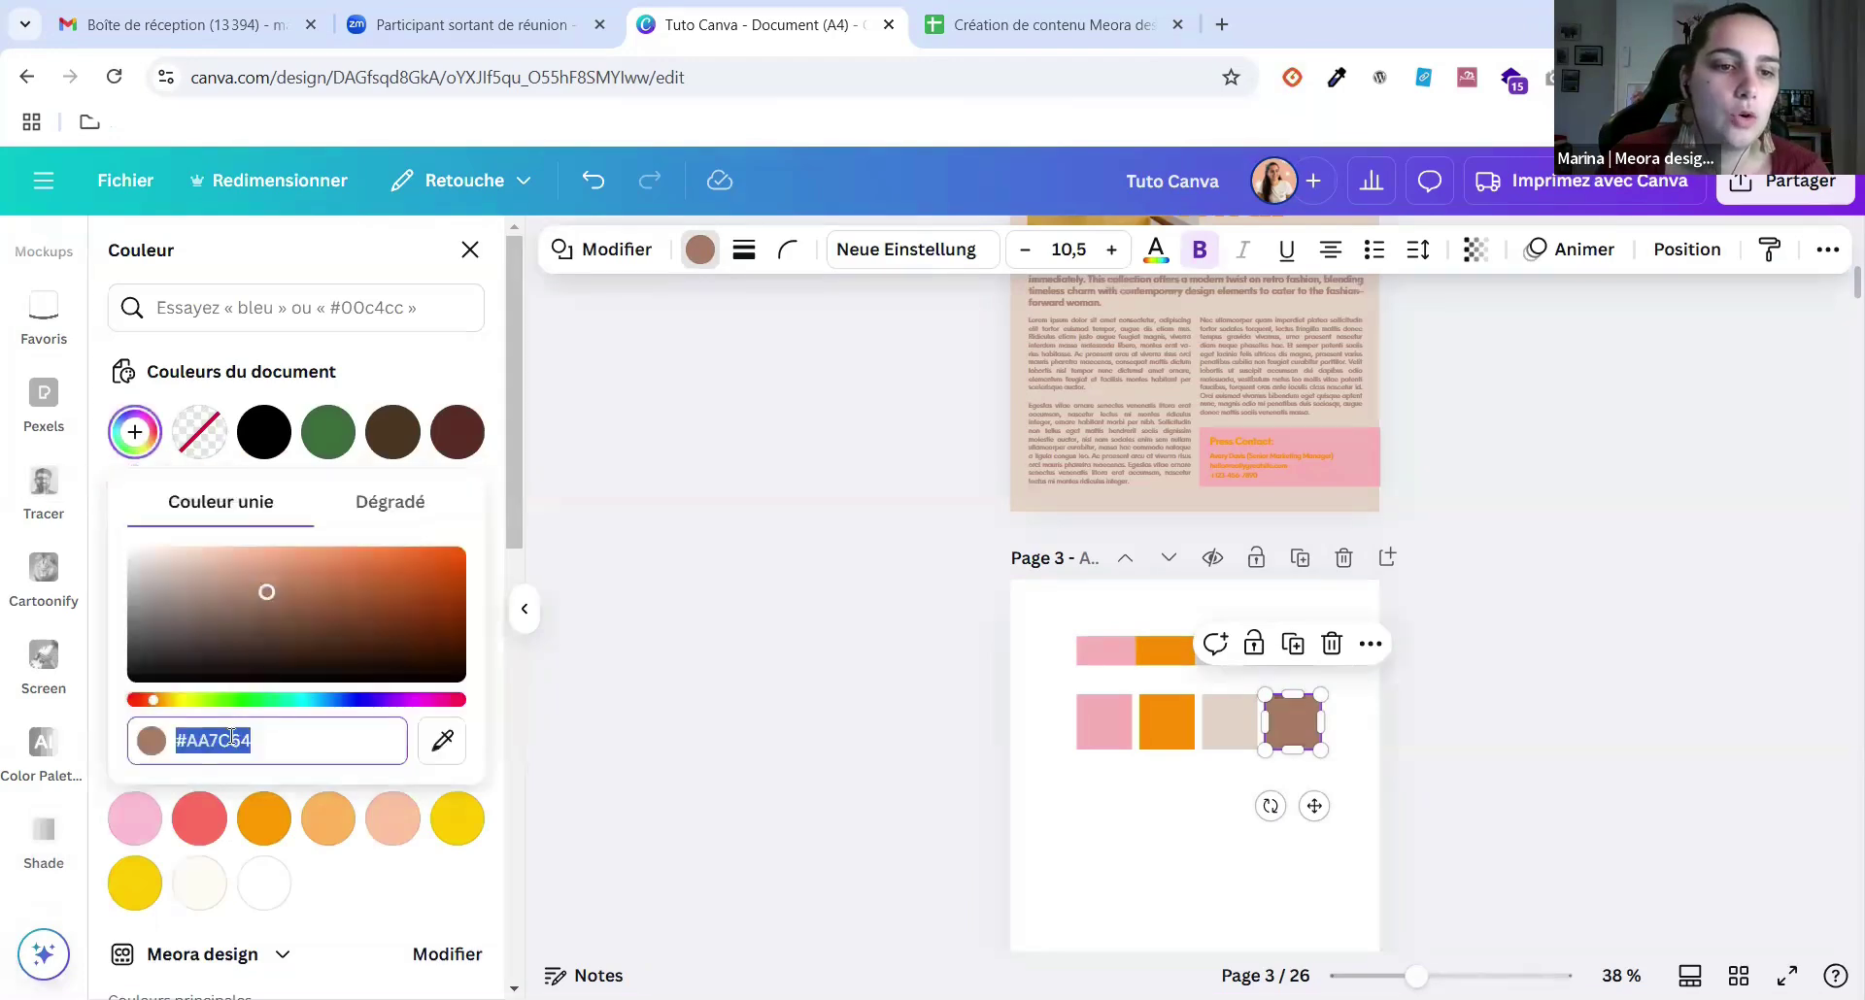
key(Escape)
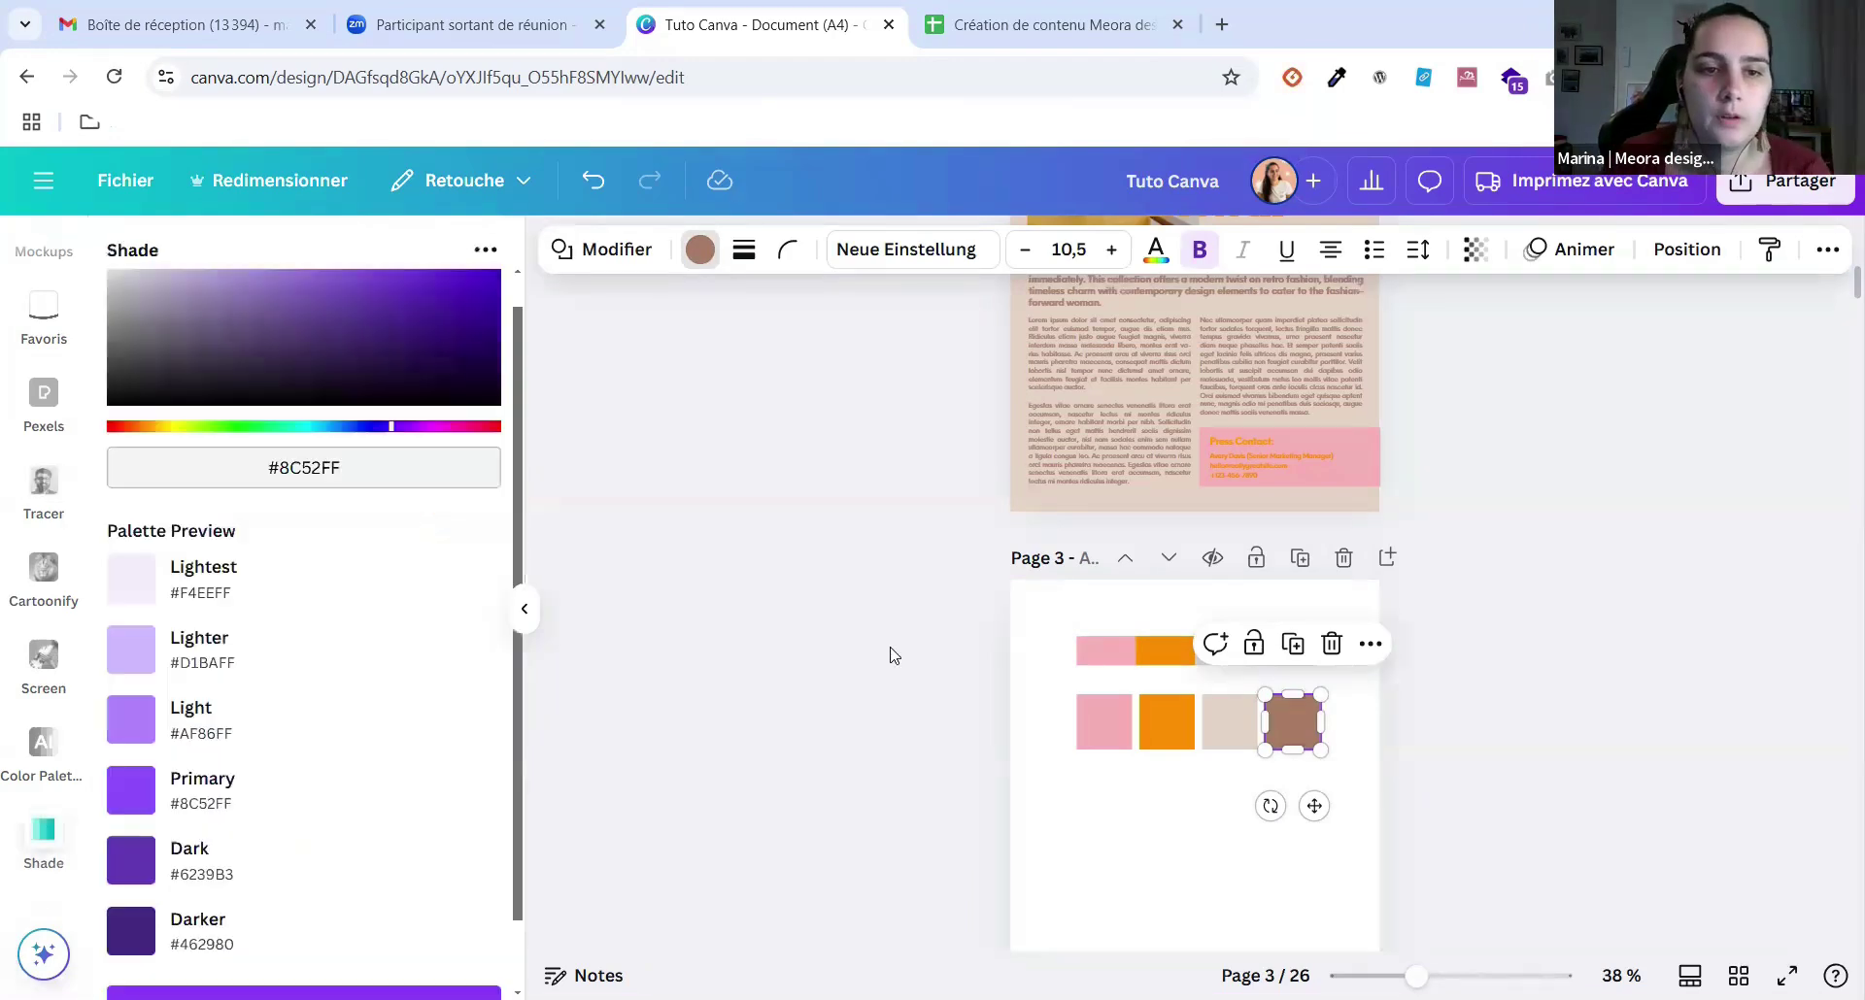
click(1294, 646)
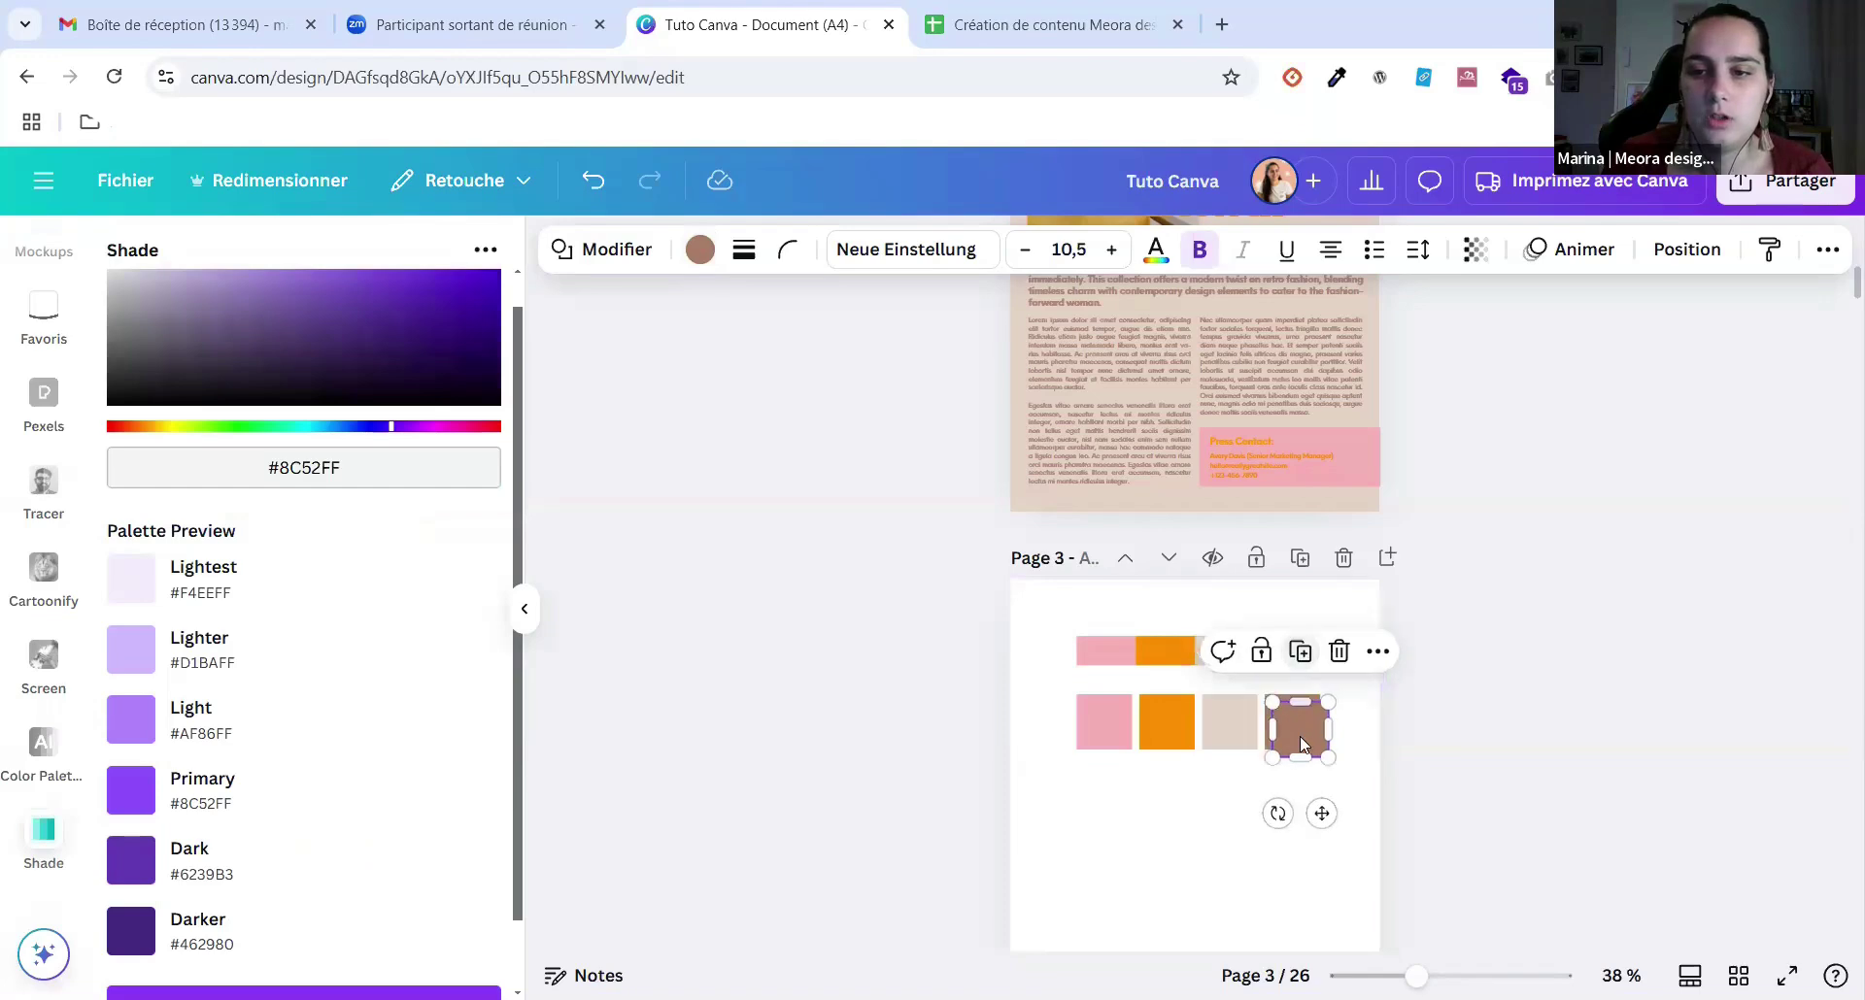
drag(1297, 743, 1295, 795)
Set the Shade app's base colour to #AA7C64 to generate its palette of lighter and darker tones.
click(309, 468)
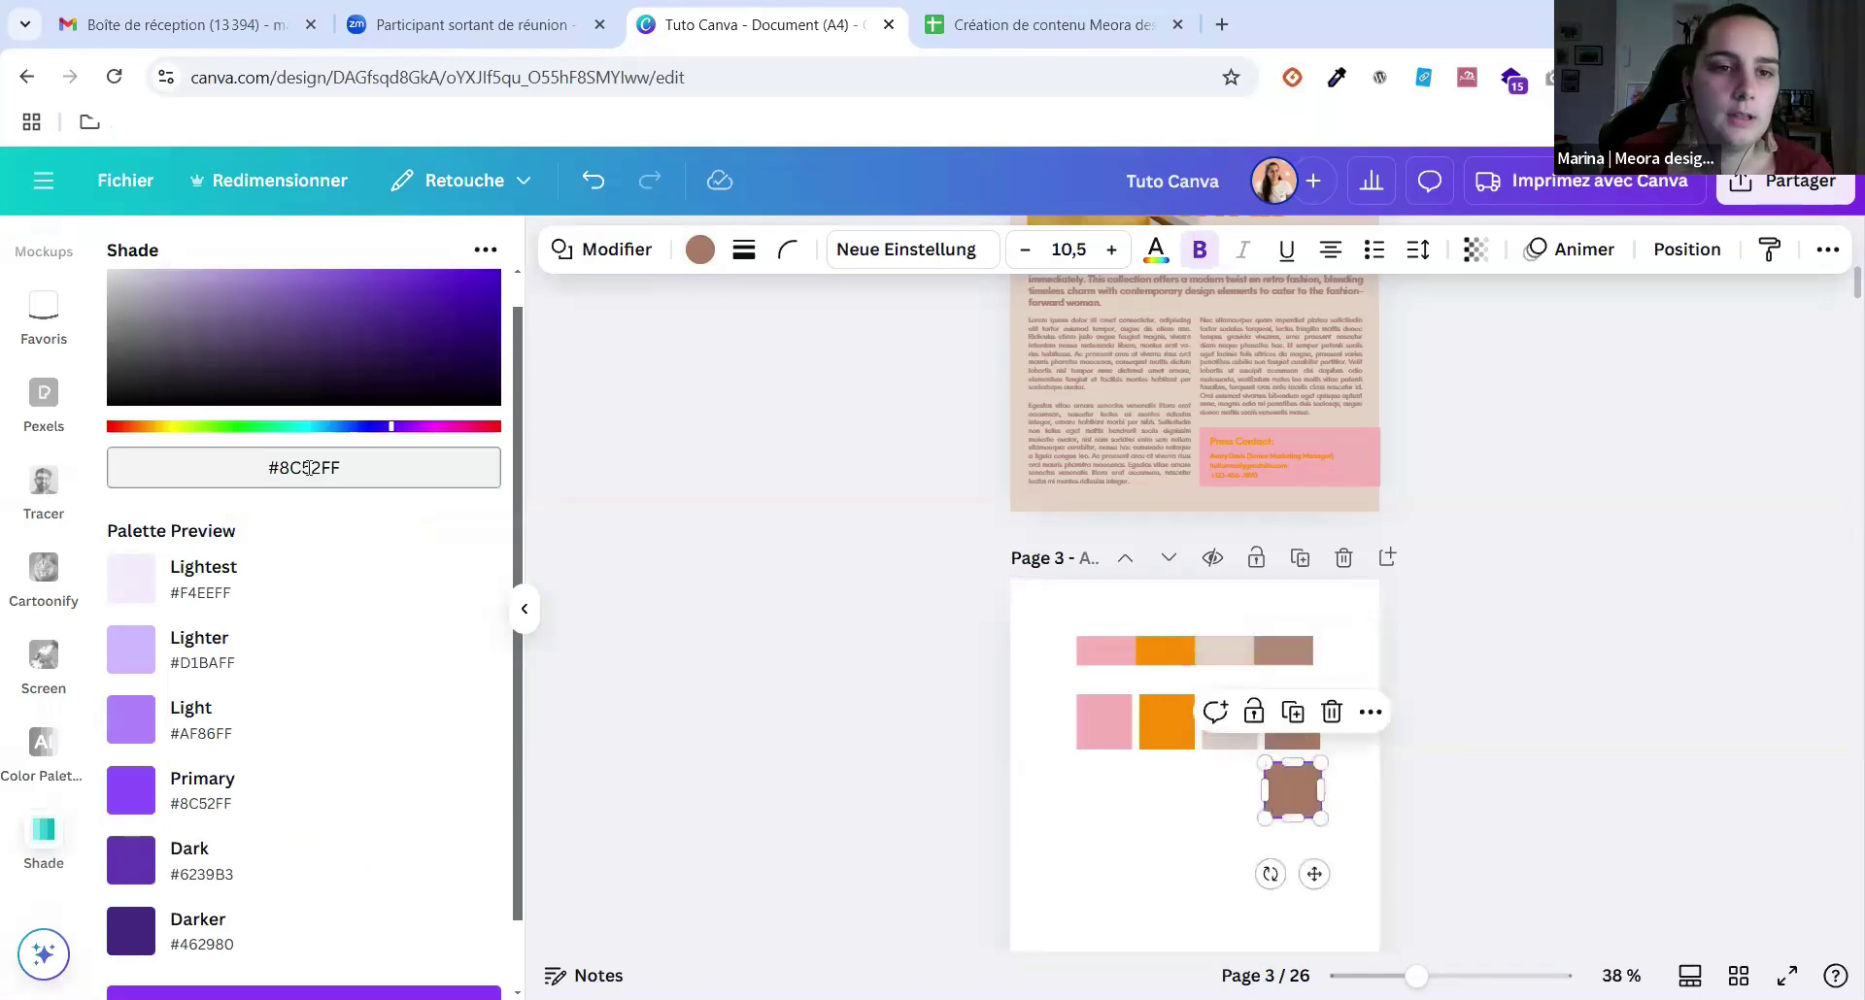
key(ctrl+a)
text(#aa7c64)
click(753, 512)
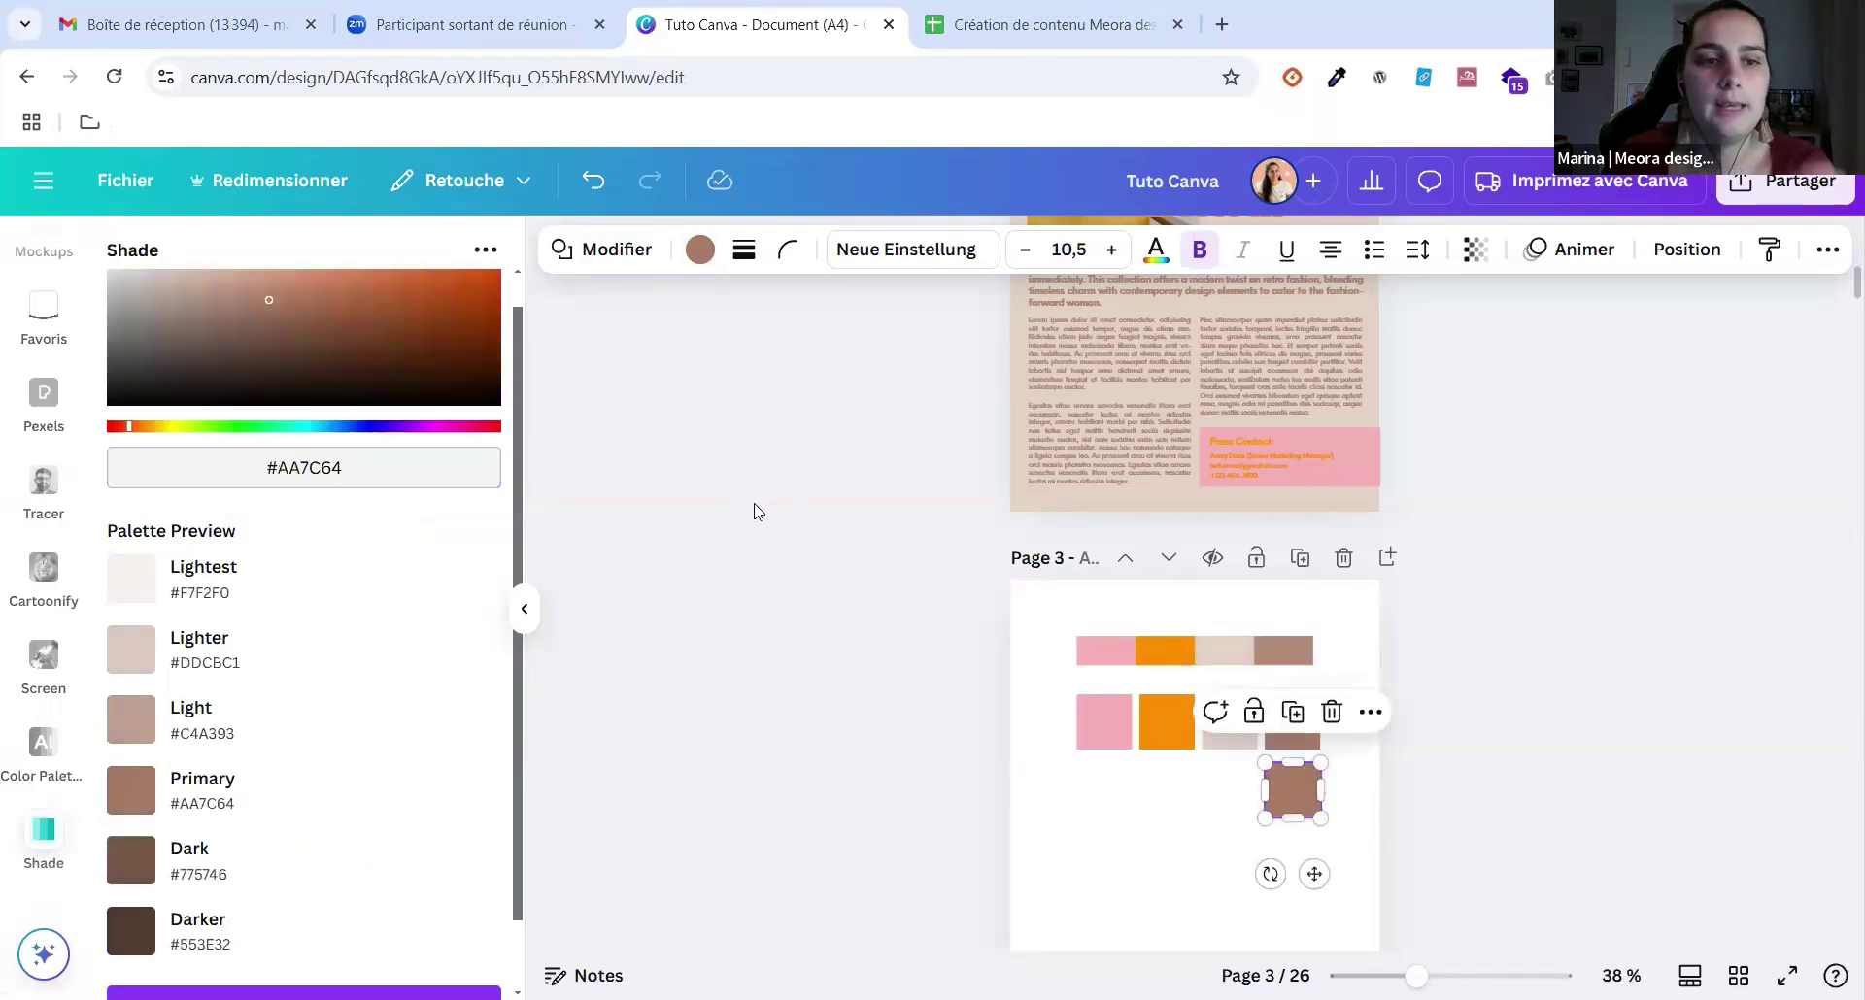
Add the generated shade palette to page 3 and place it below the squares, near the page's left side.
scroll(178, 798, down, 1)
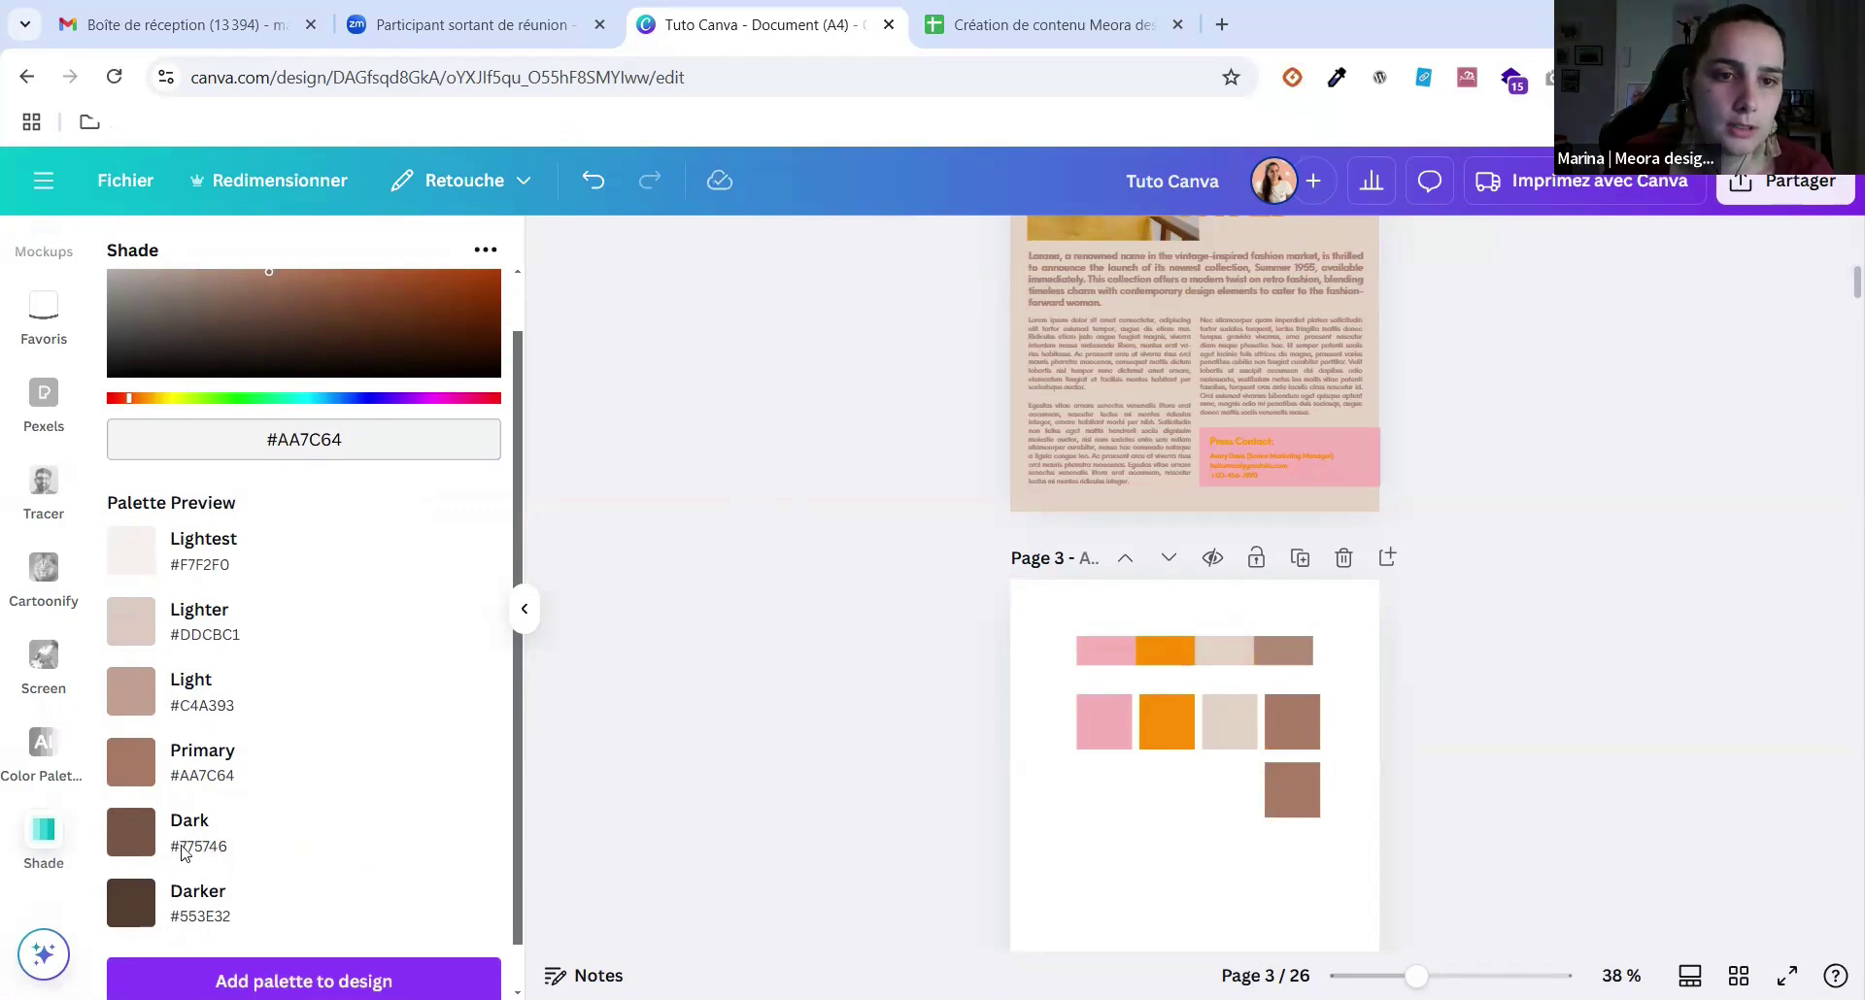
scroll(142, 785, down, 1)
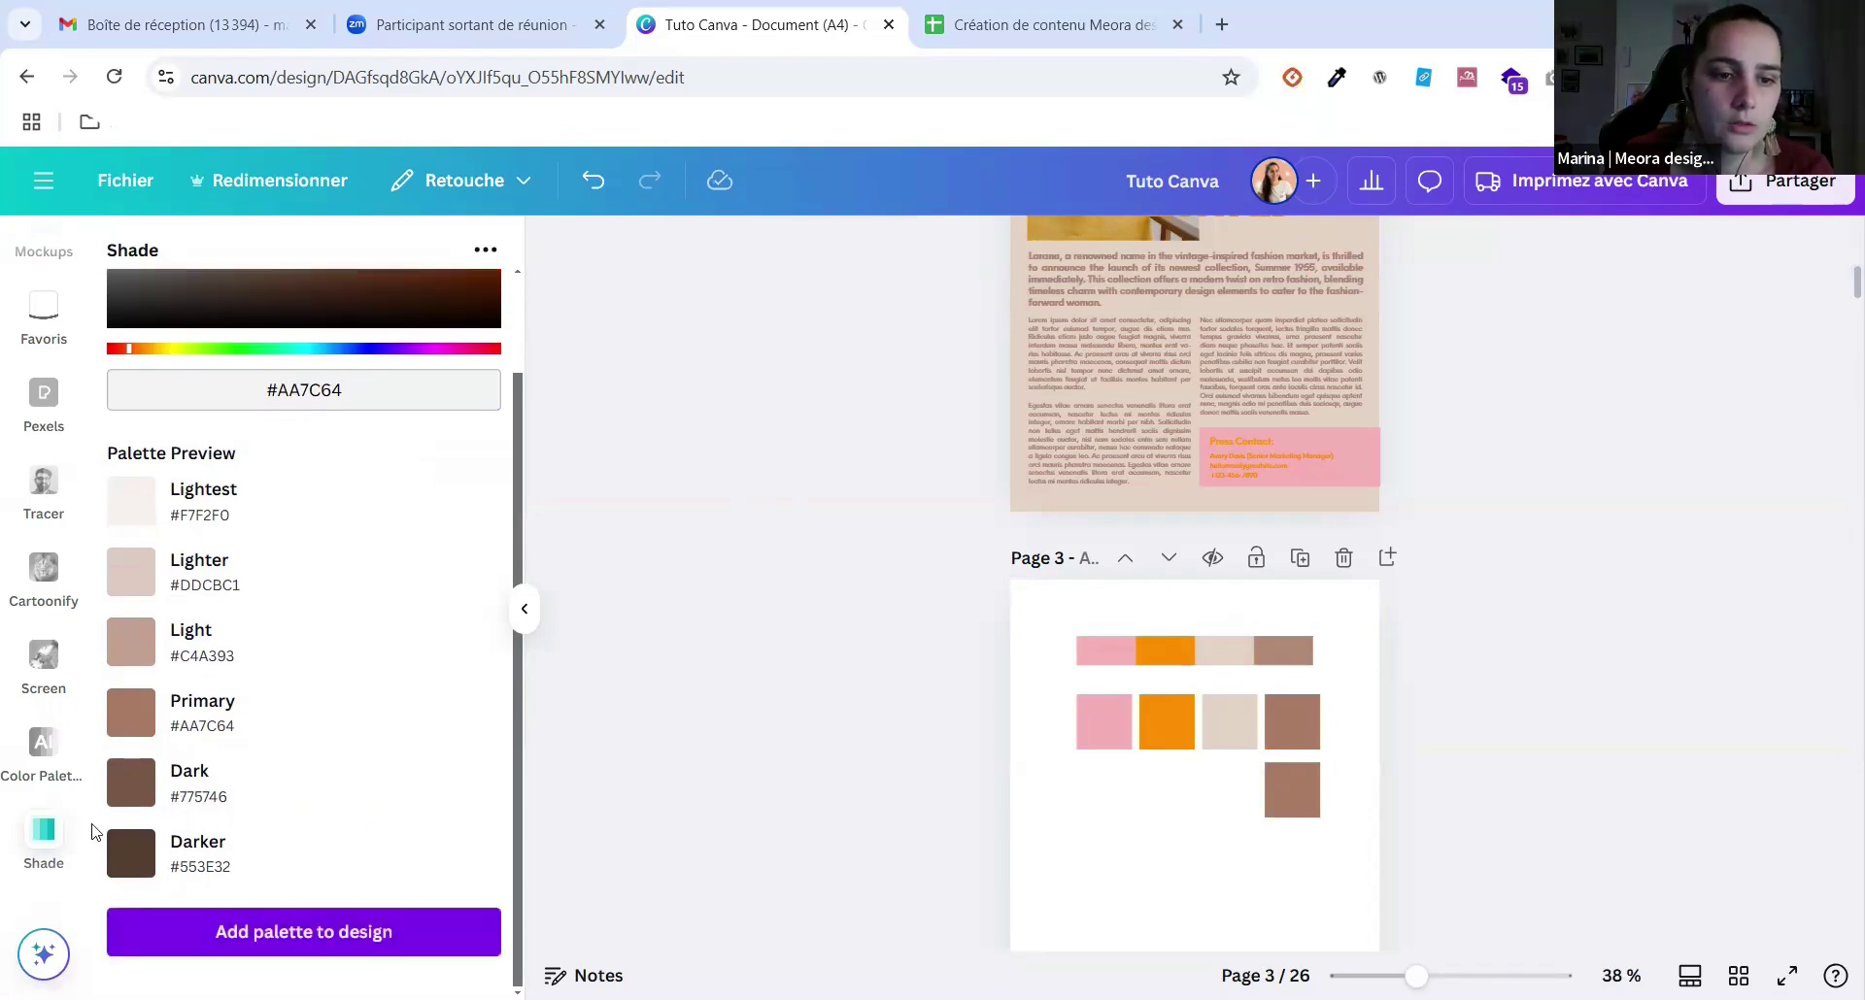
click(292, 935)
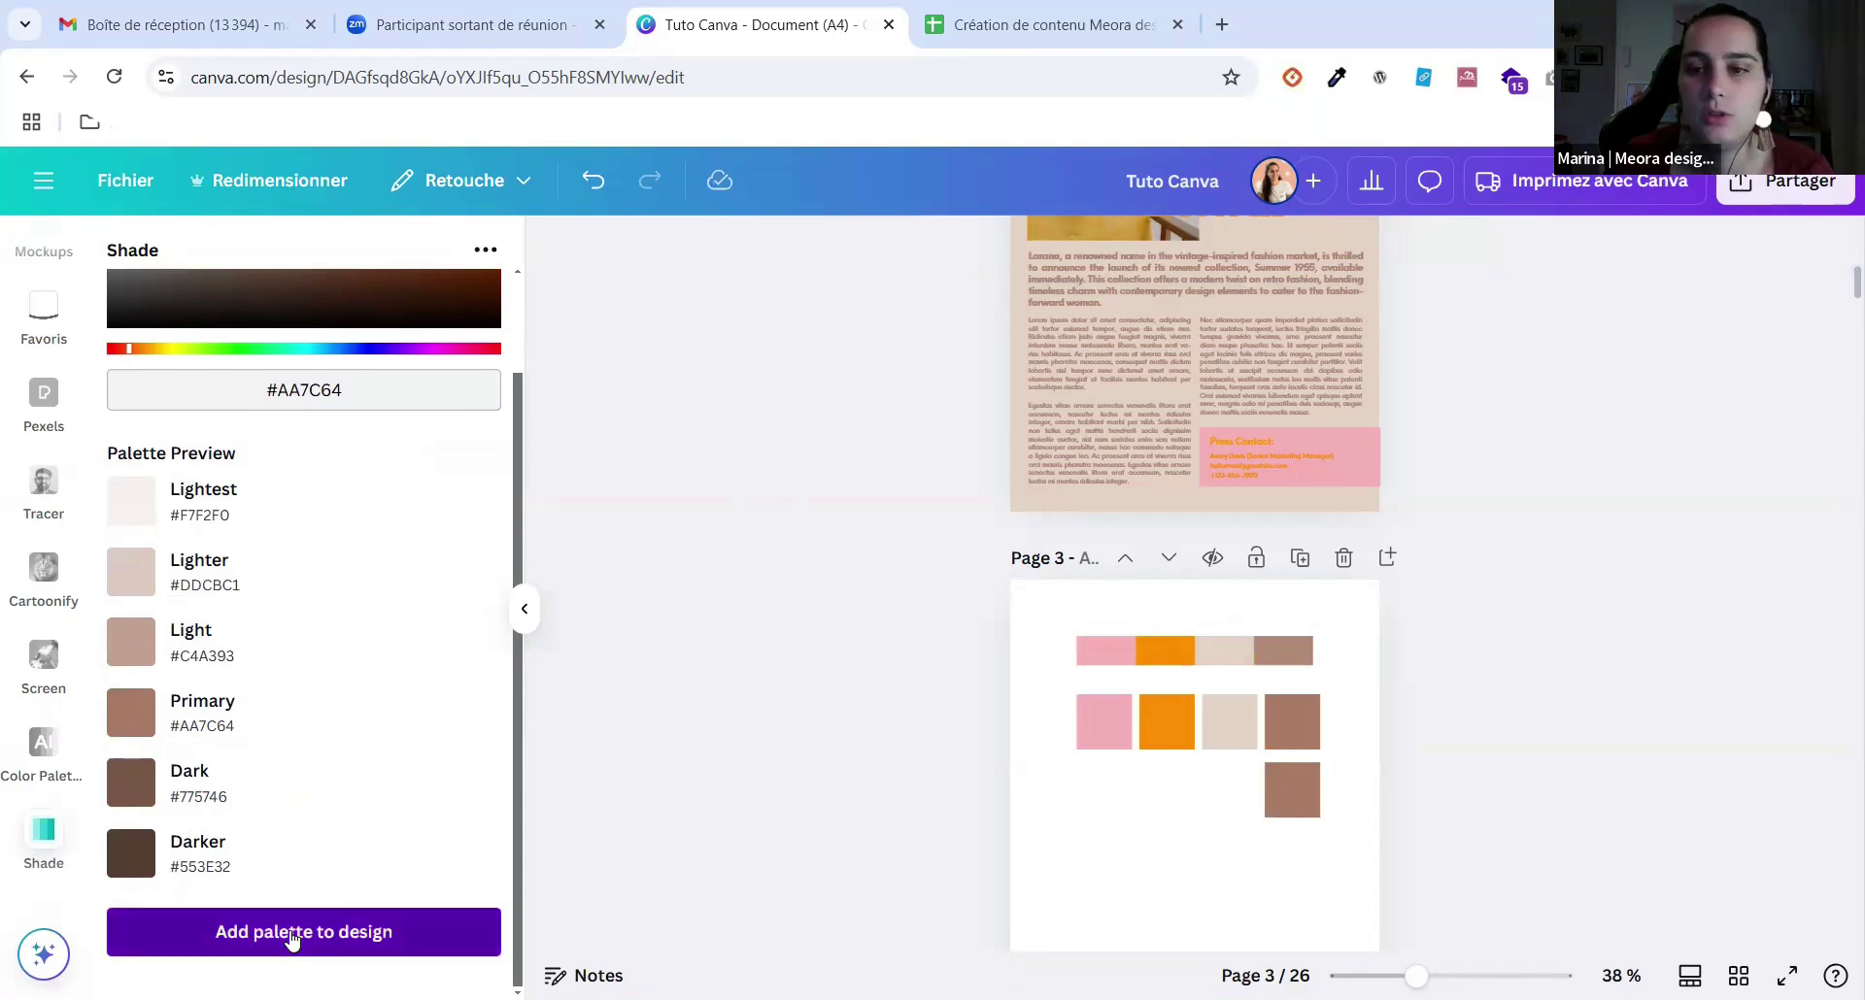
drag(1161, 706, 1071, 782)
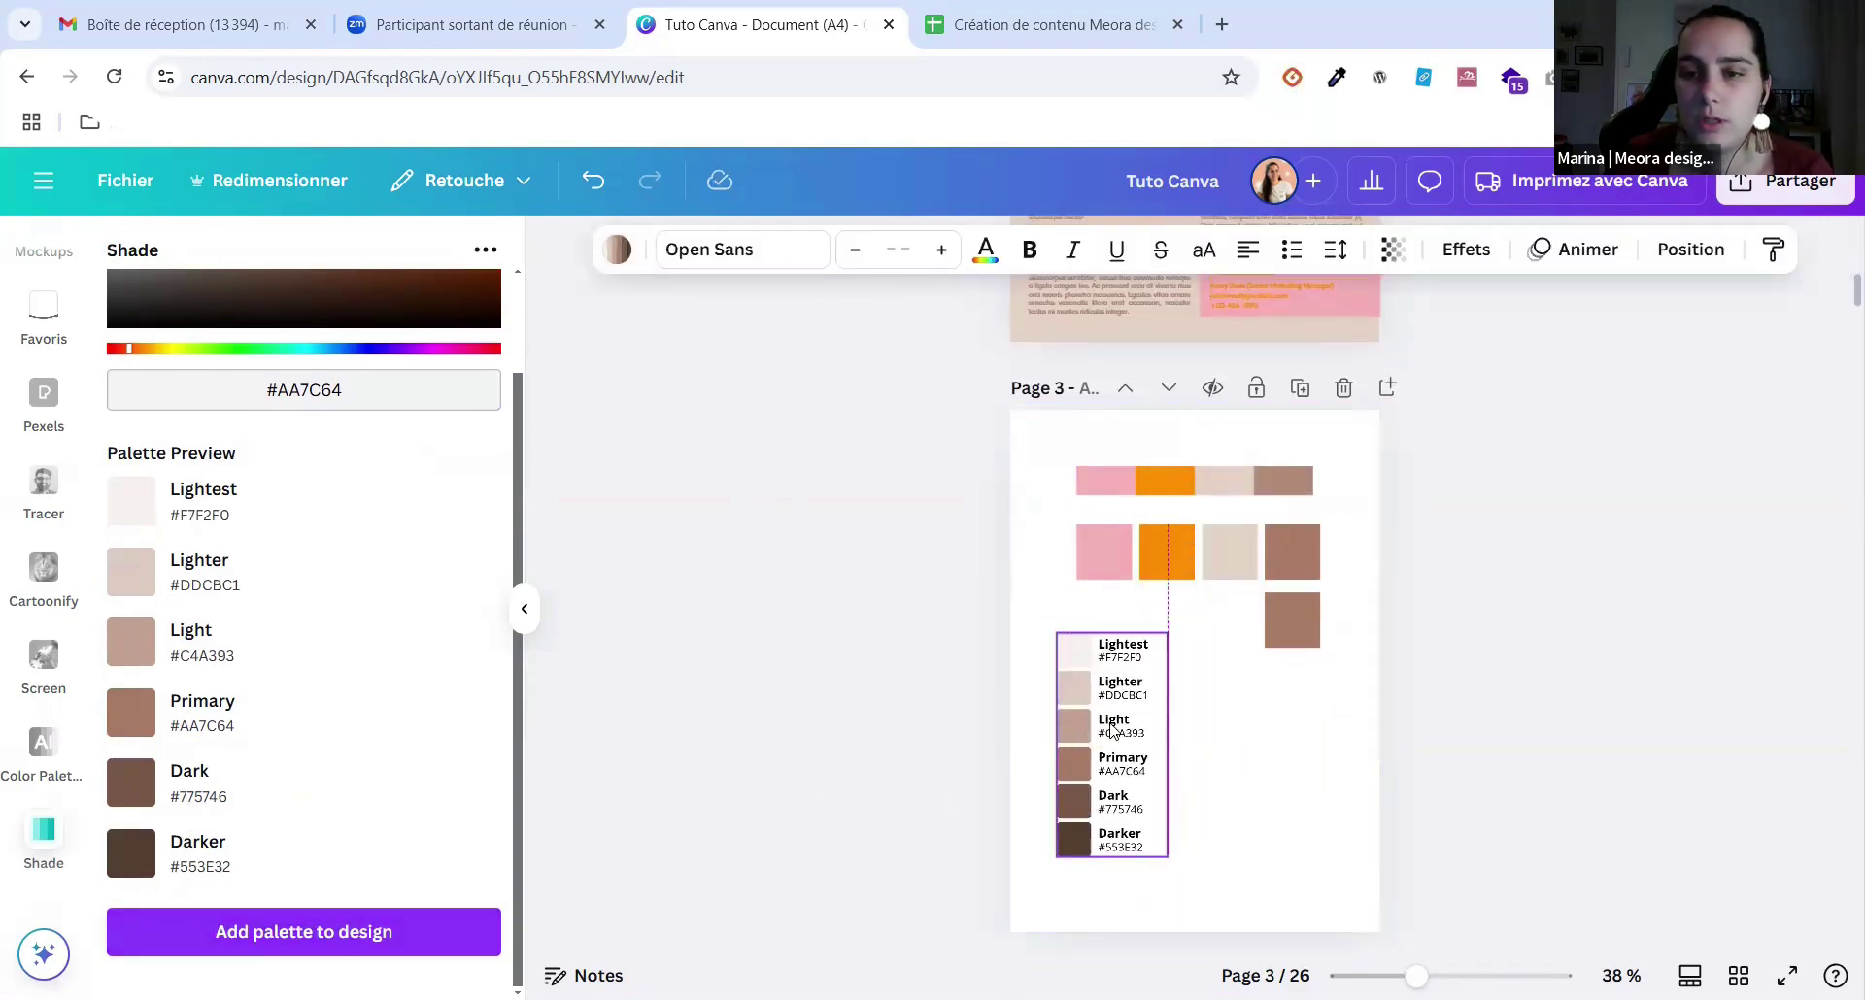
Fill the duplicated brown square with the shade palette's Dark tone, #775746, using the eyedropper.
click(1292, 620)
click(700, 249)
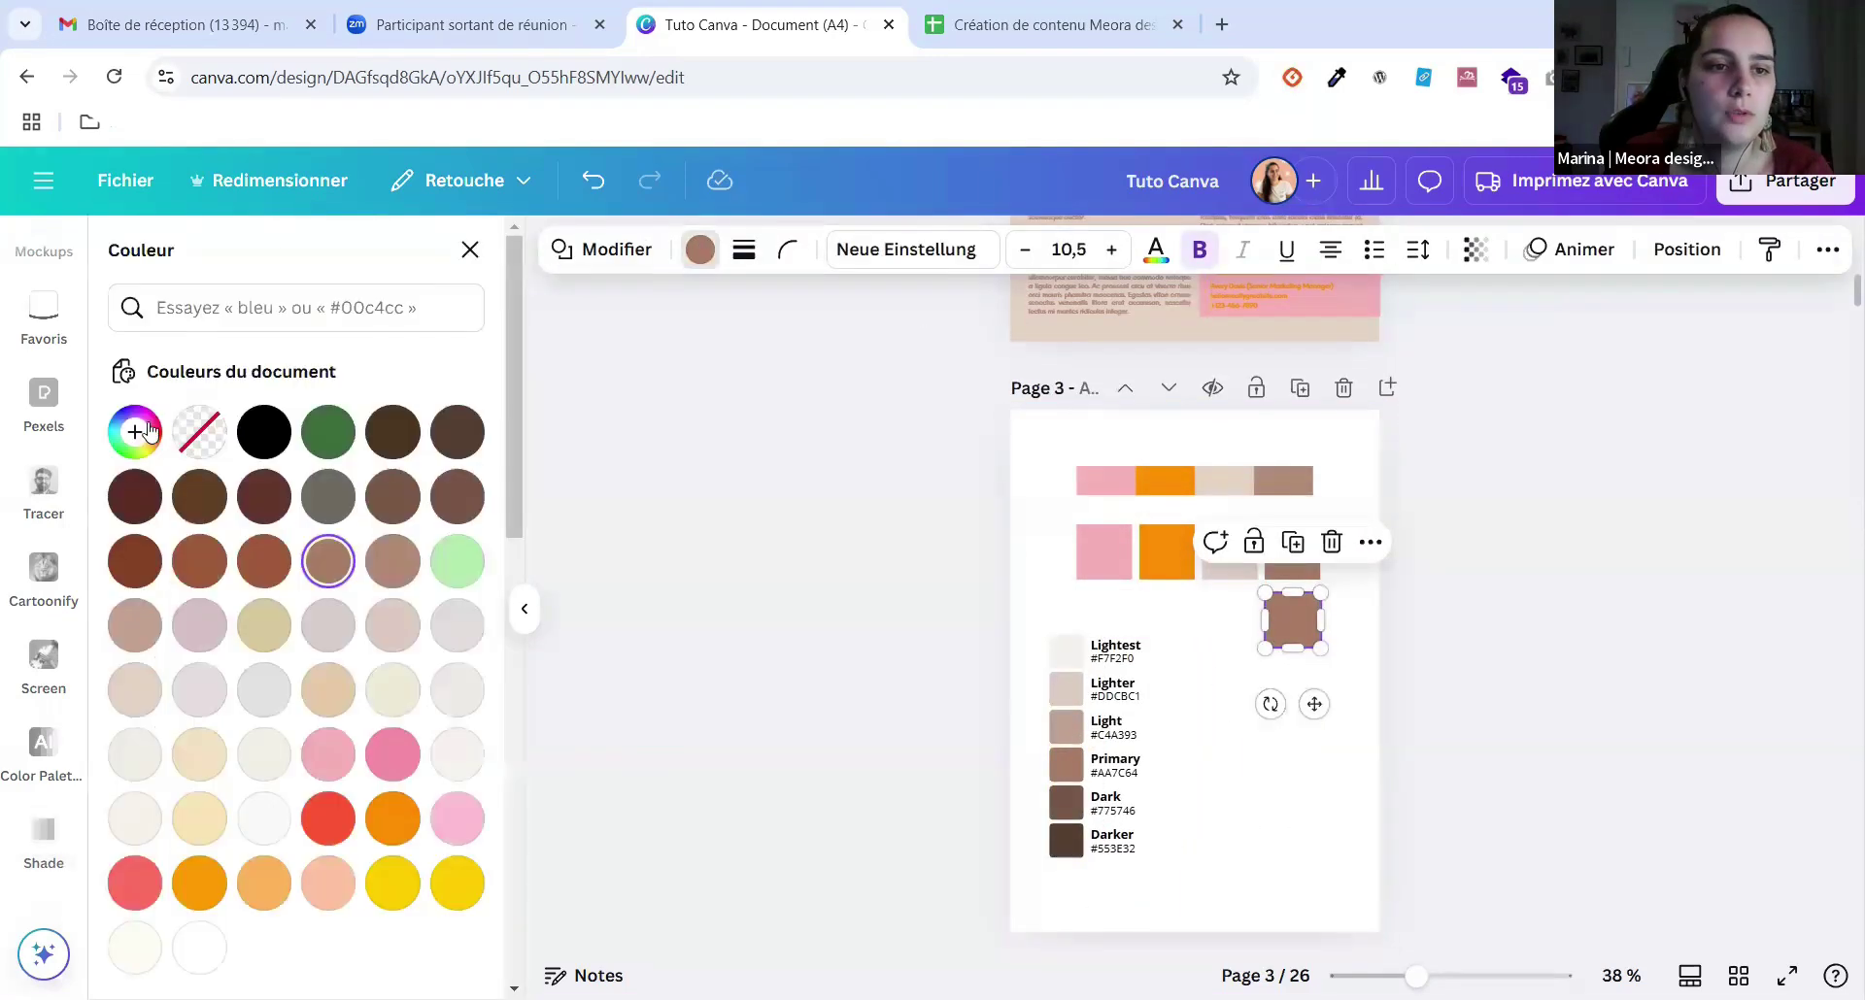
click(134, 432)
click(442, 740)
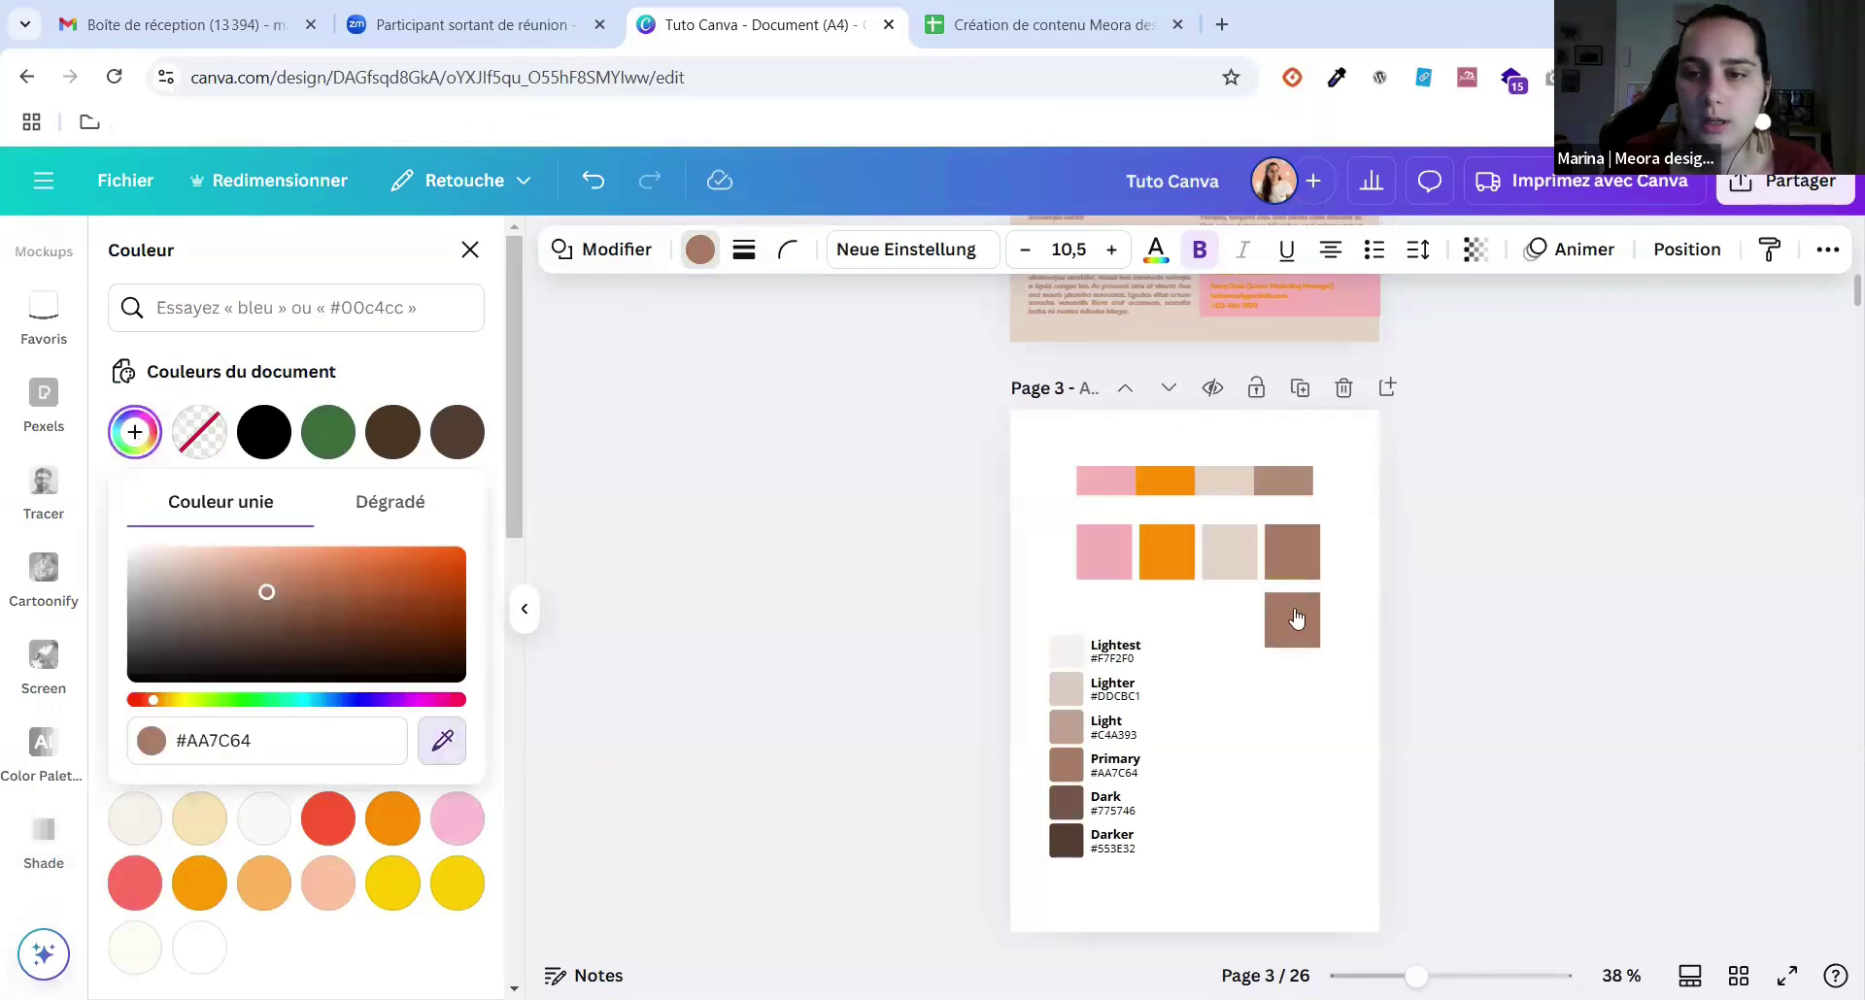
click(1291, 619)
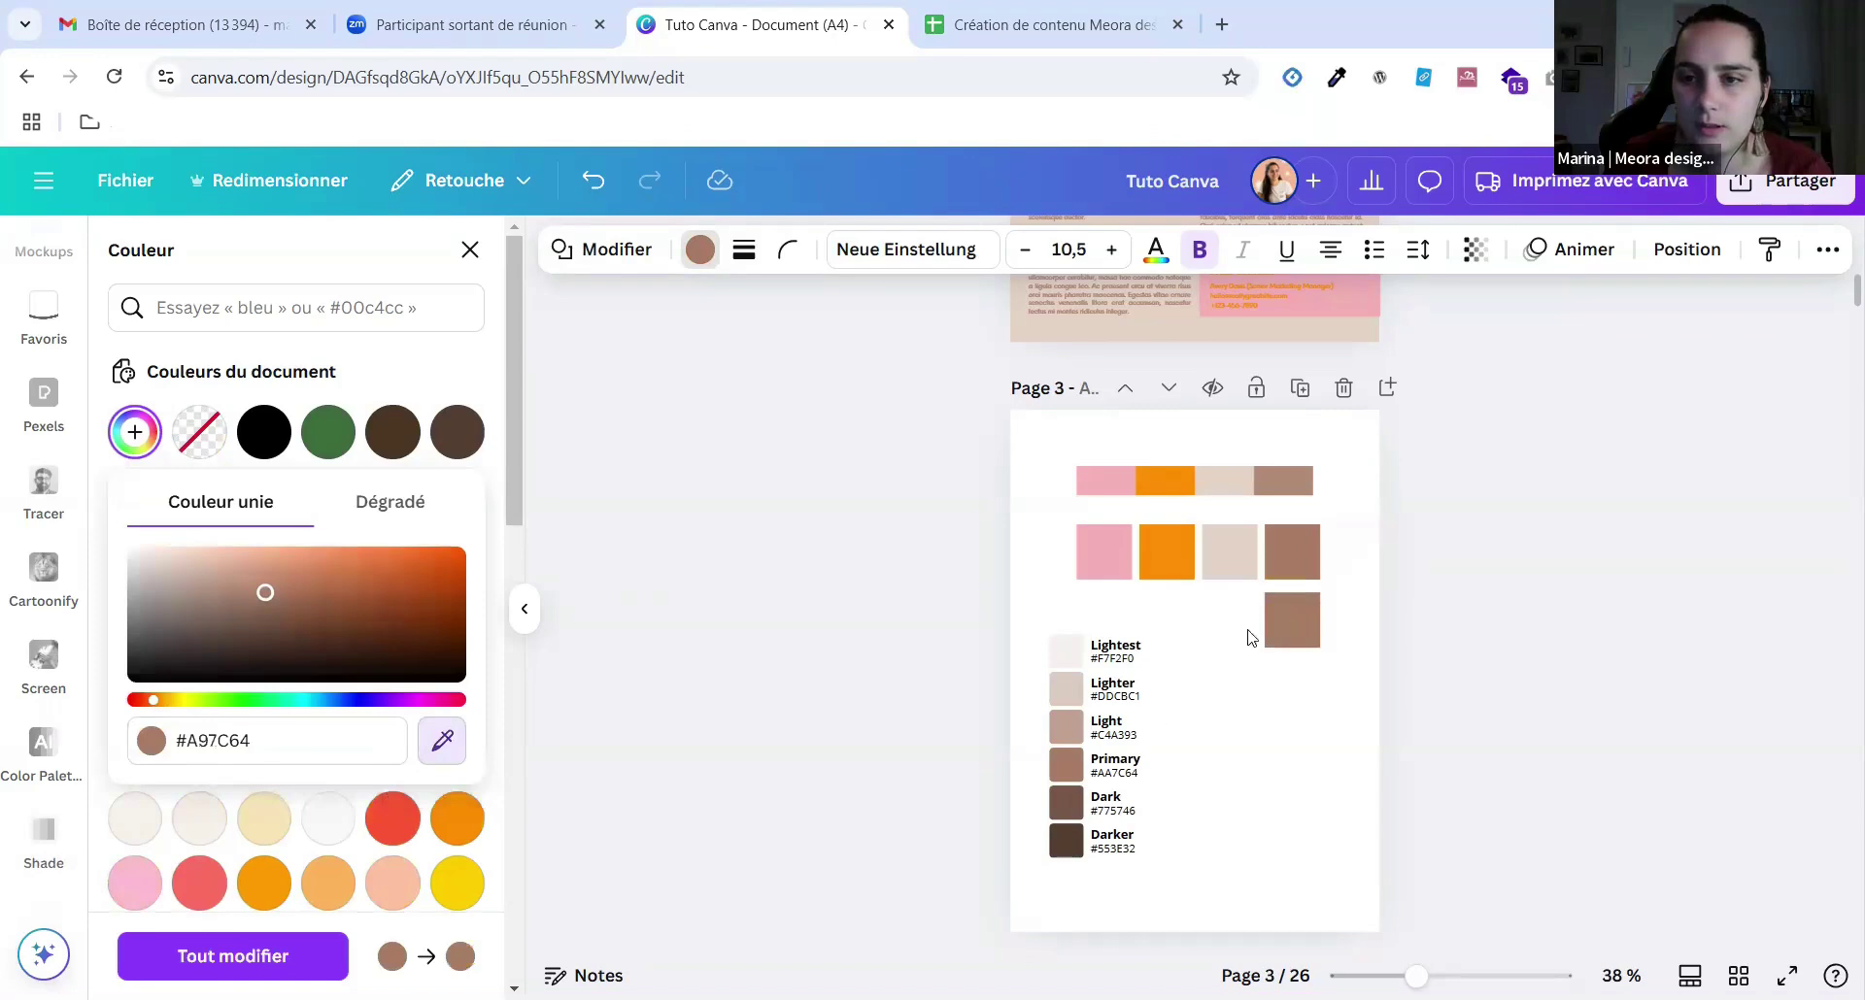
click(1066, 804)
Duplicate the dark brown square beneath the beige one and fill the copy with the Lightest tone from the shade palette using the eyedropper.
click(1298, 544)
drag(1290, 637, 1229, 633)
click(134, 431)
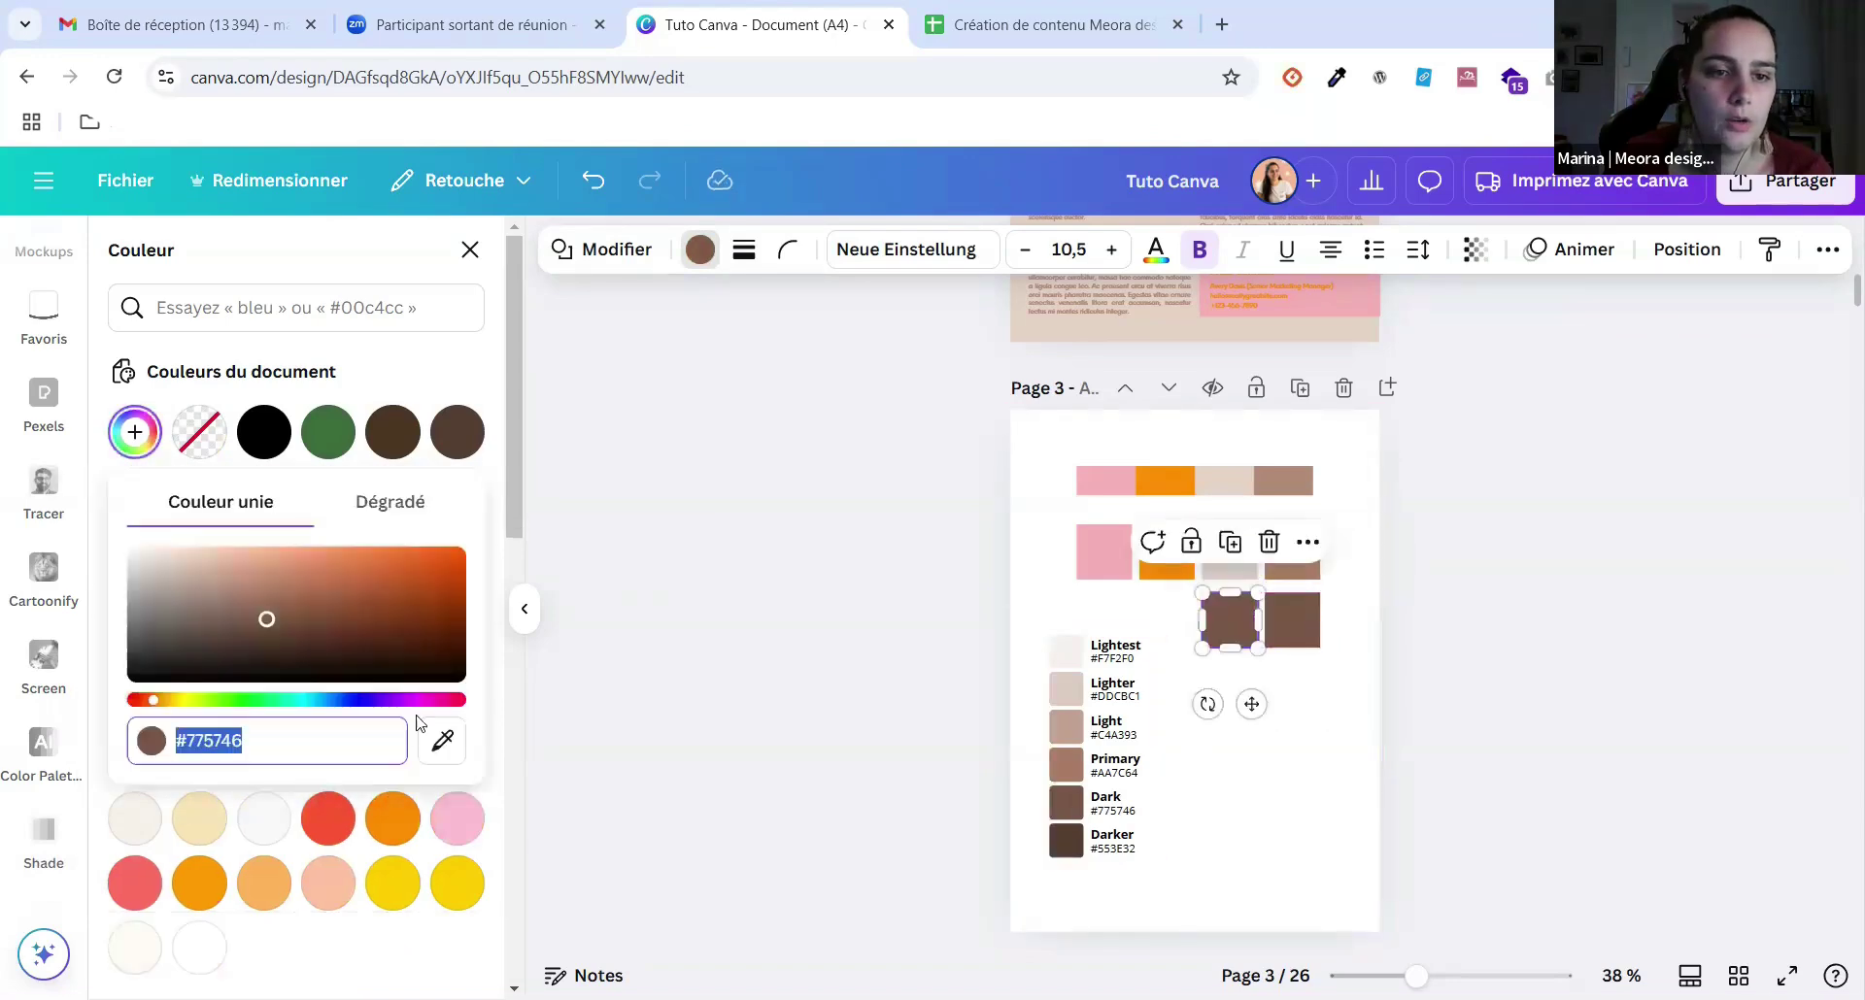
click(442, 740)
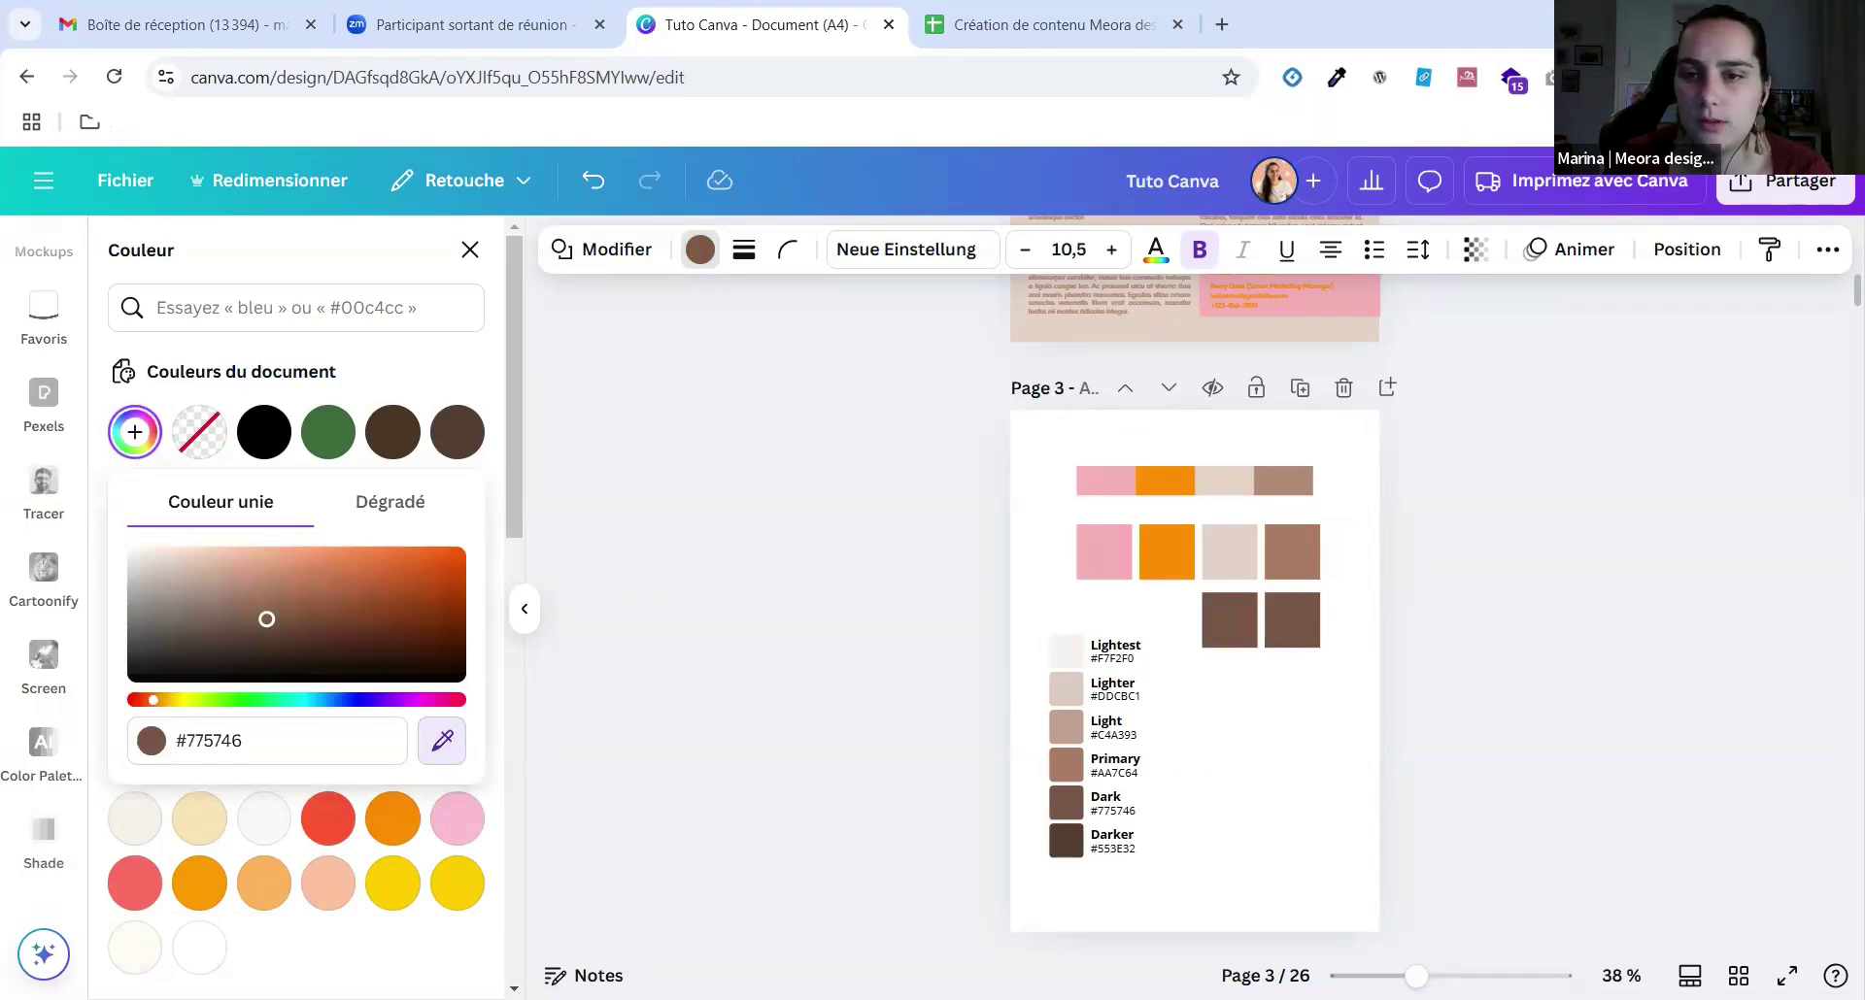
click(1066, 651)
click(1251, 732)
Move the shade palette lower on the page and duplicate the pink and orange squares together into the second row.
drag(1104, 699, 1083, 773)
click(1267, 763)
drag(1041, 579, 1176, 621)
click(1161, 474)
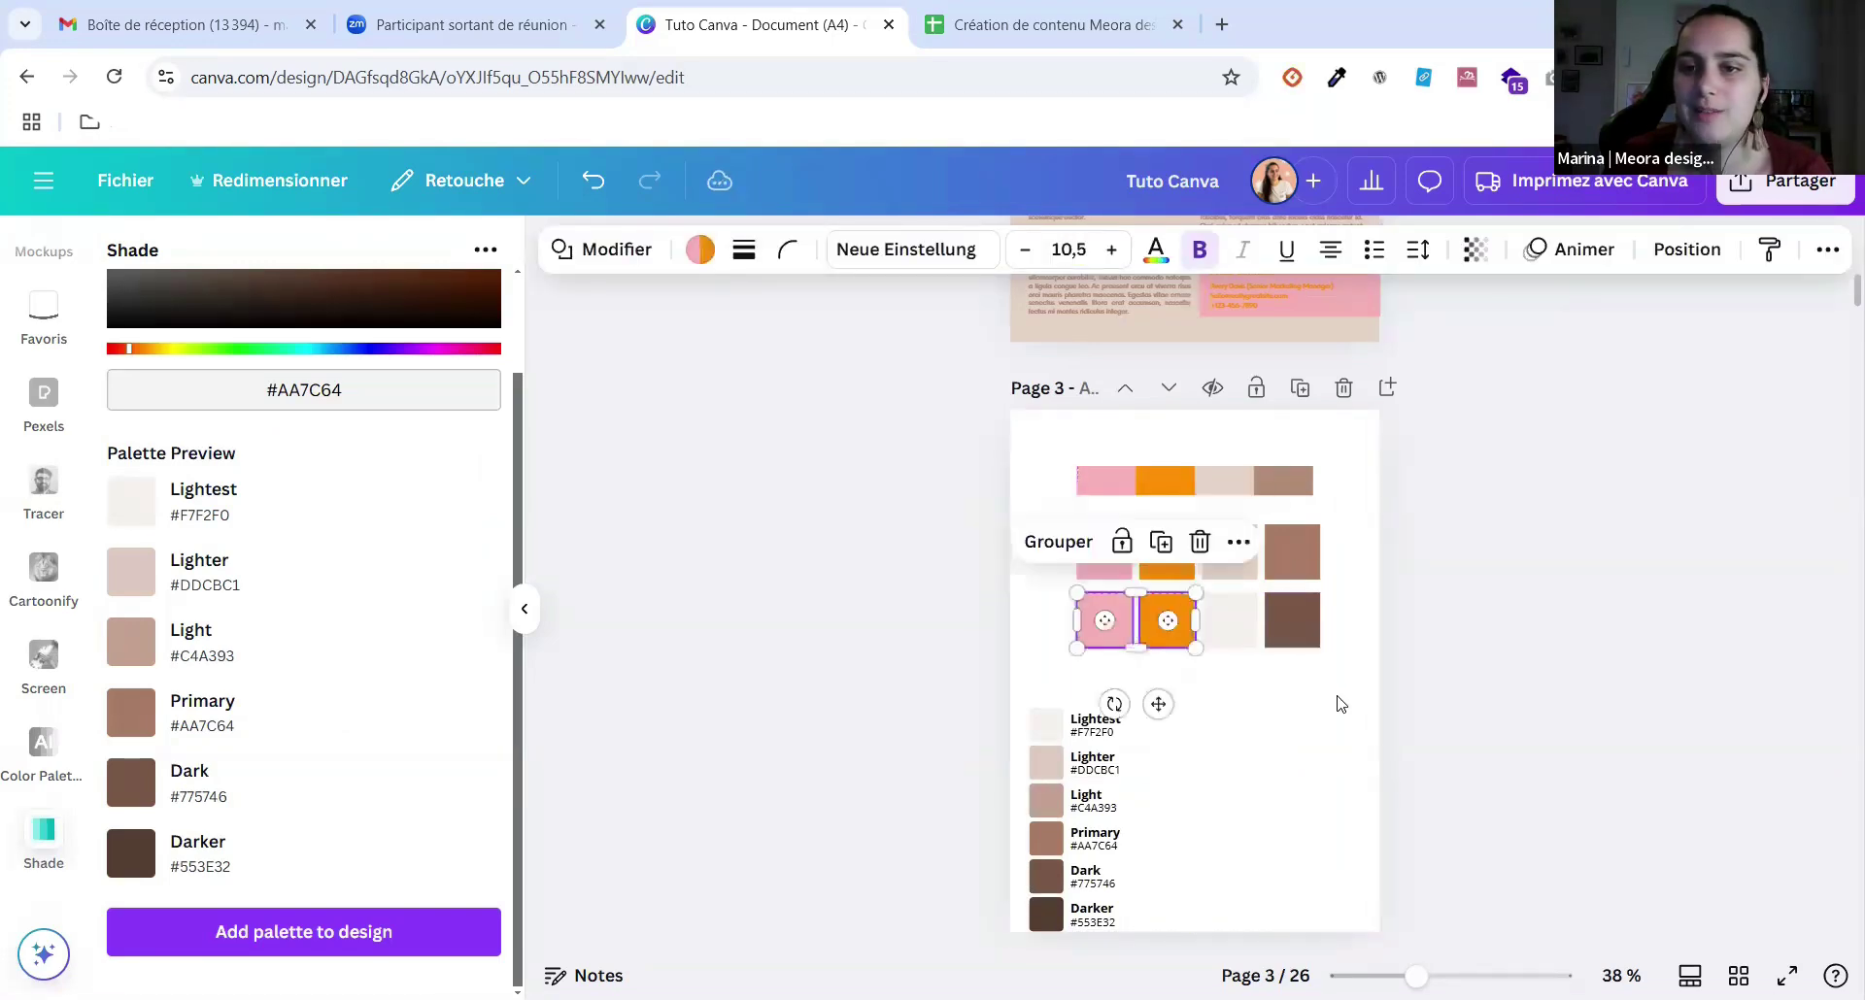
click(1336, 703)
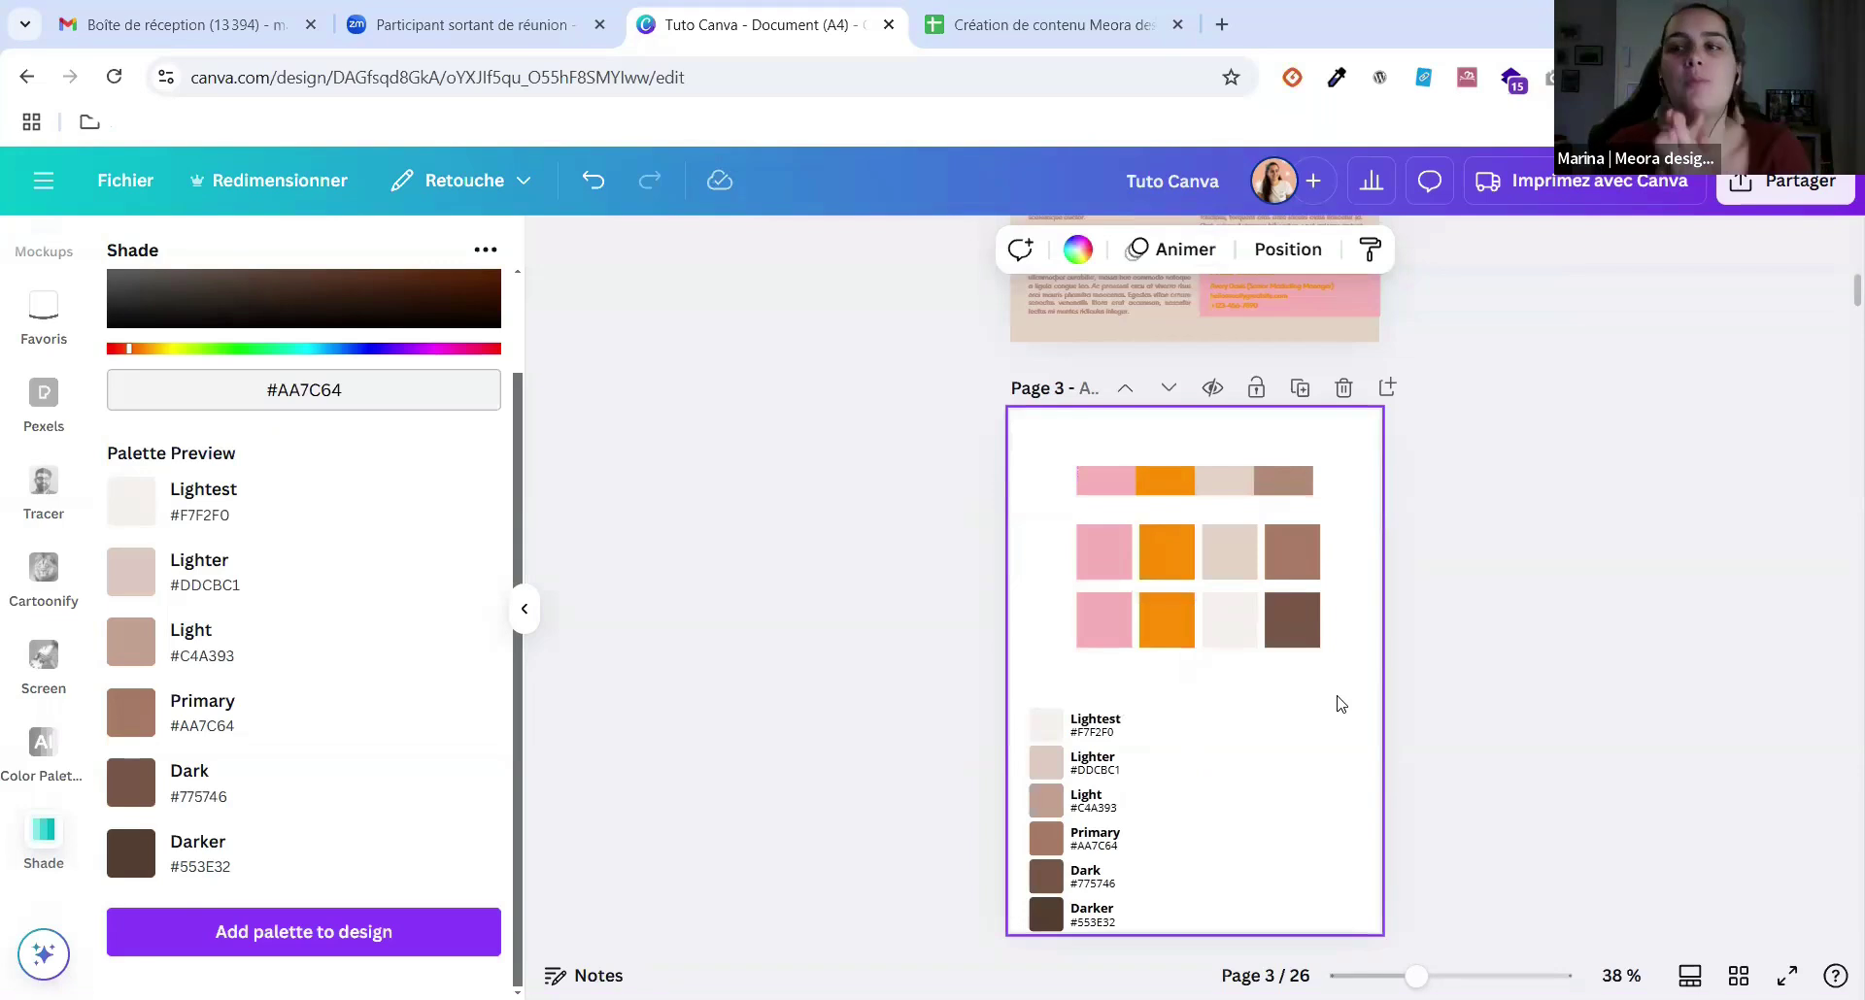